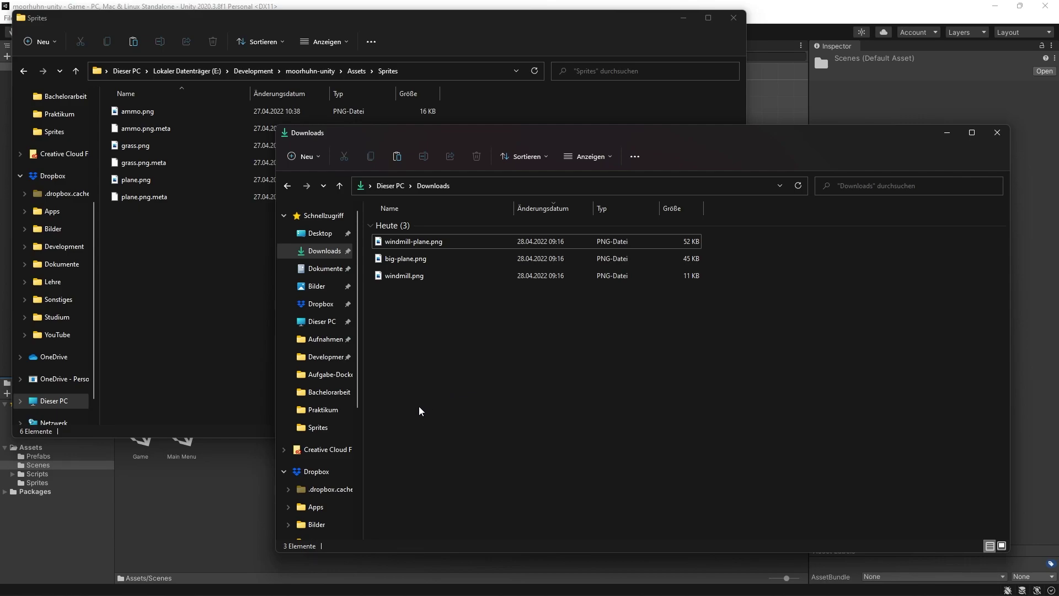
- Move the three downloaded PNGs (windmill-plane, big-plane, windmill) into Assets/Sprites and return to Unity
{"action": "left_click_drag", "start_coordinate": [419, 407], "coordinate": [435, 243]}
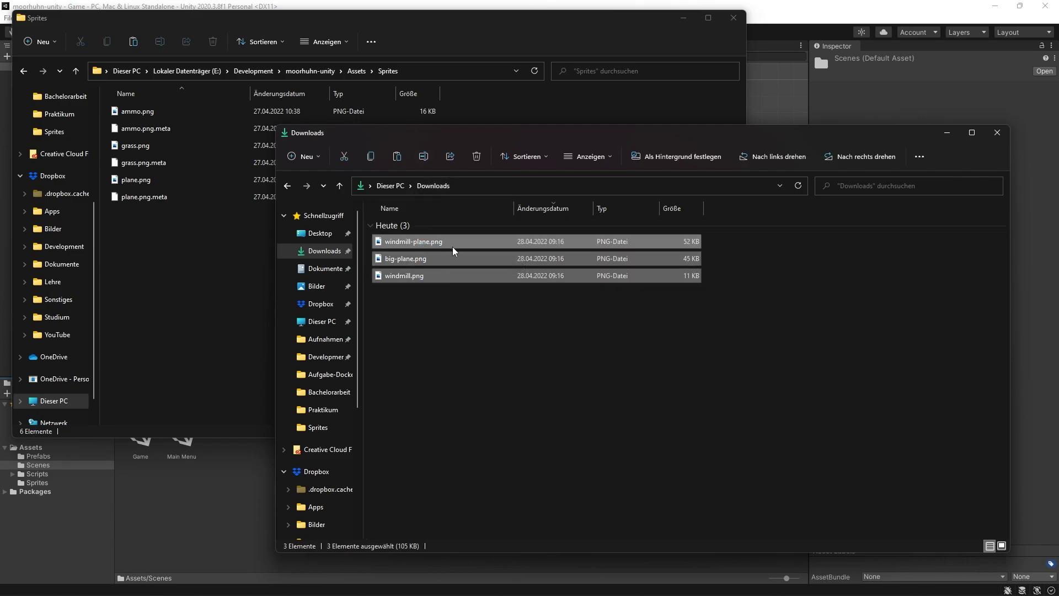
{"action": "mouse_move", "coordinate": [456, 249]}
{"action": "left_mouse_down"}
{"action": "mouse_move", "coordinate": [534, 269]}
{"action": "mouse_move", "coordinate": [210, 260]}
{"action": "left_mouse_up"}
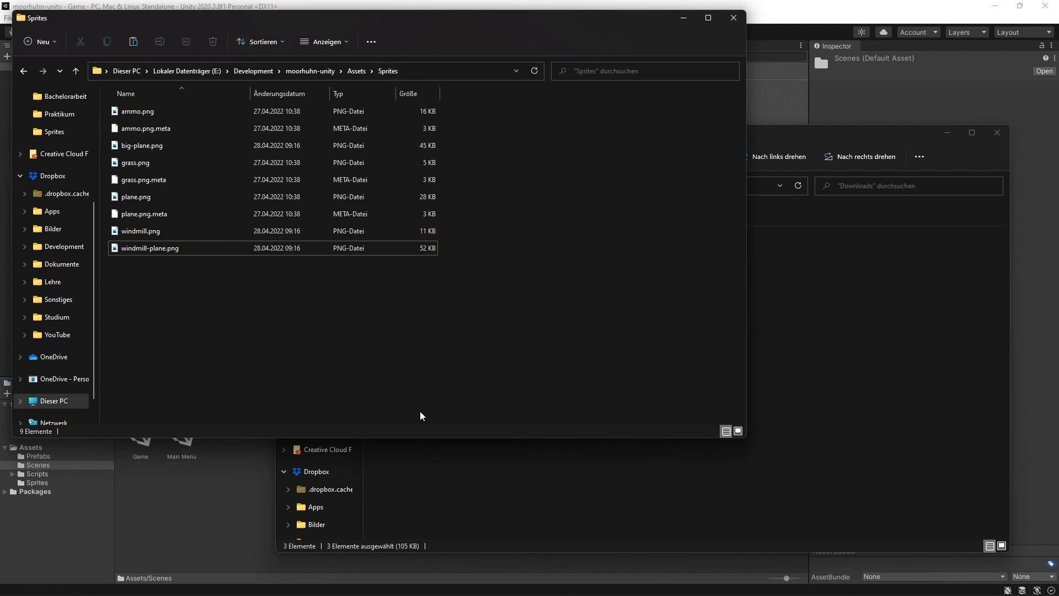
{"action": "left_click", "coordinate": [872, 104]}
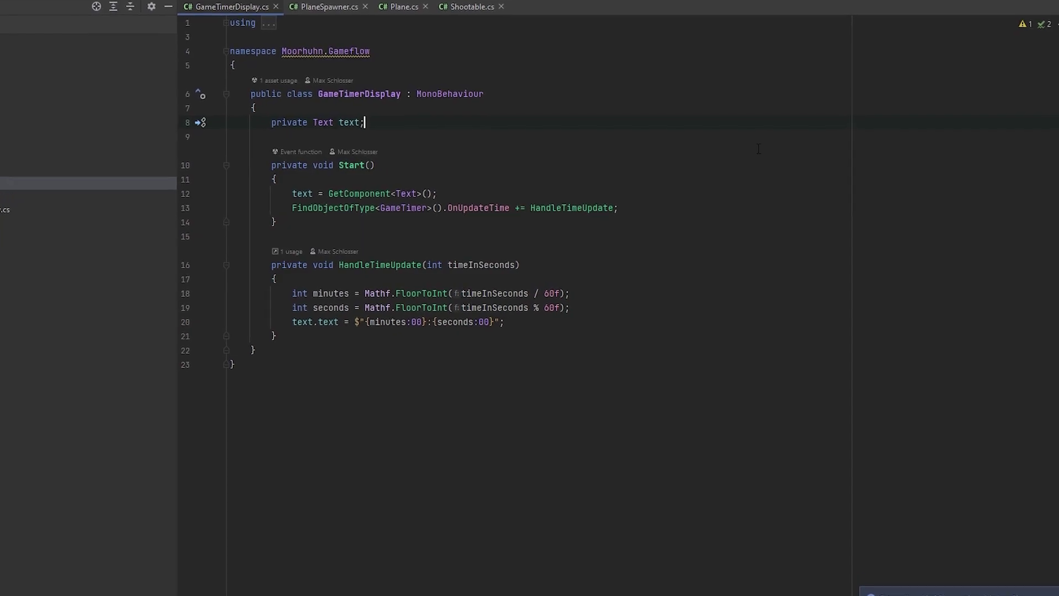
- Rename GameTimerDisplay's Start method on line 10 to Awake via code completion
{"action": "mouse_move", "coordinate": [462, 99]}
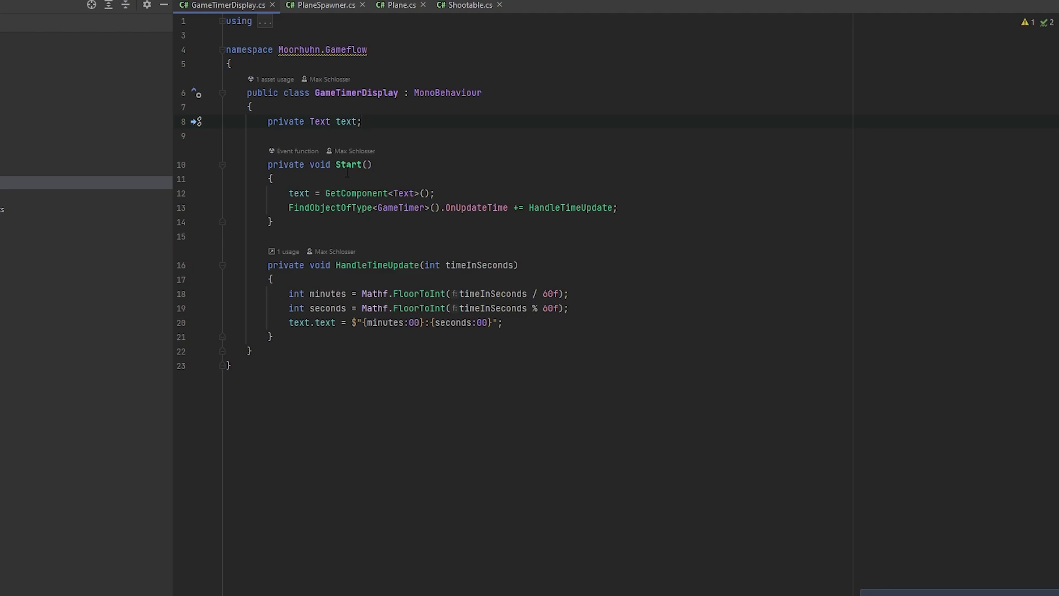
{"action": "mouse_move", "coordinate": [355, 161]}
{"action": "left_click", "coordinate": [362, 165]}
{"action": "key", "text": "ctrl+BackSpace"}
{"action": "type", "text": "Awa"}
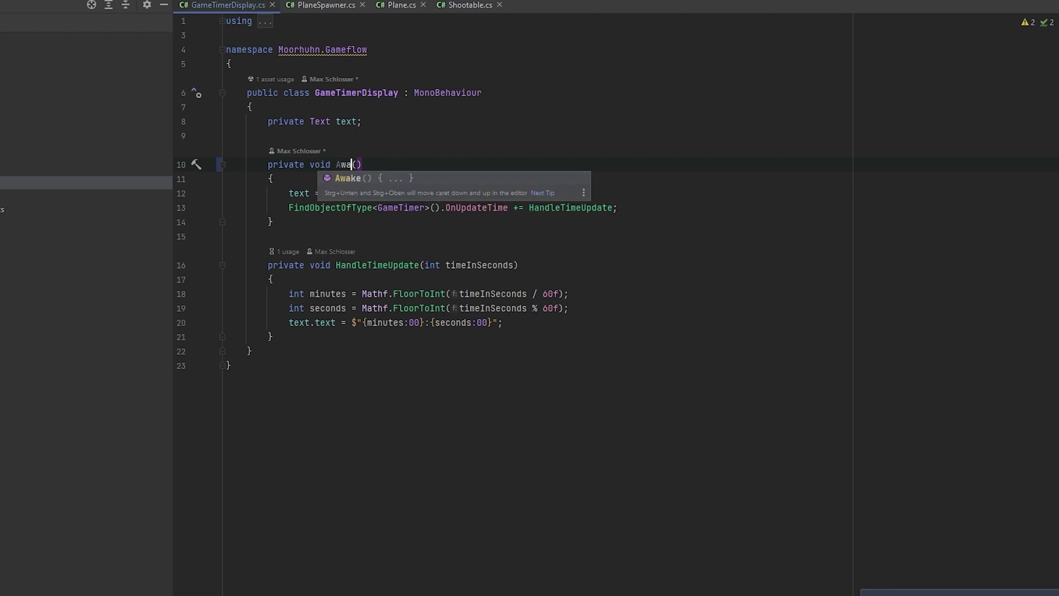
{"action": "key", "text": "Return"}
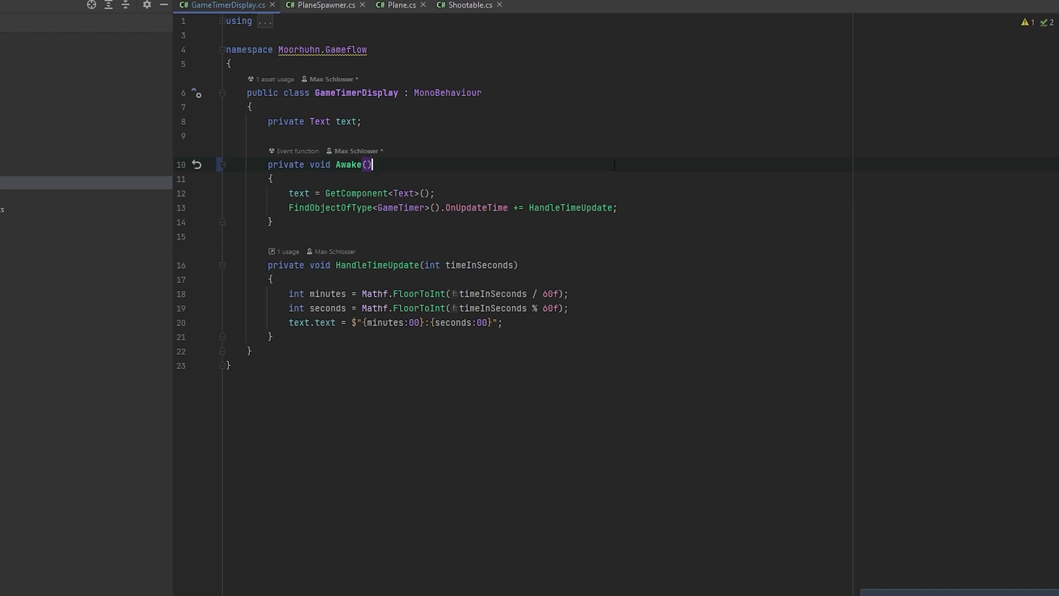
- Close GameTimerDisplay.cs in Rider and switch back to the Unity editor
{"action": "middle_click", "coordinate": [228, 4]}
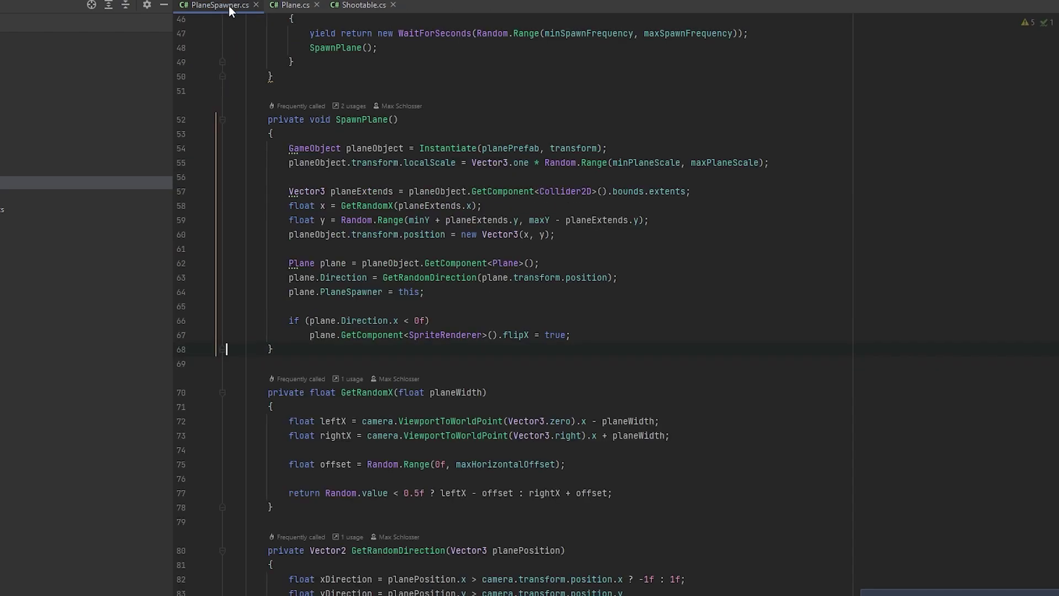
{"action": "scroll", "coordinate": [656, 122], "scroll_direction": "up", "scroll_amount": 3}
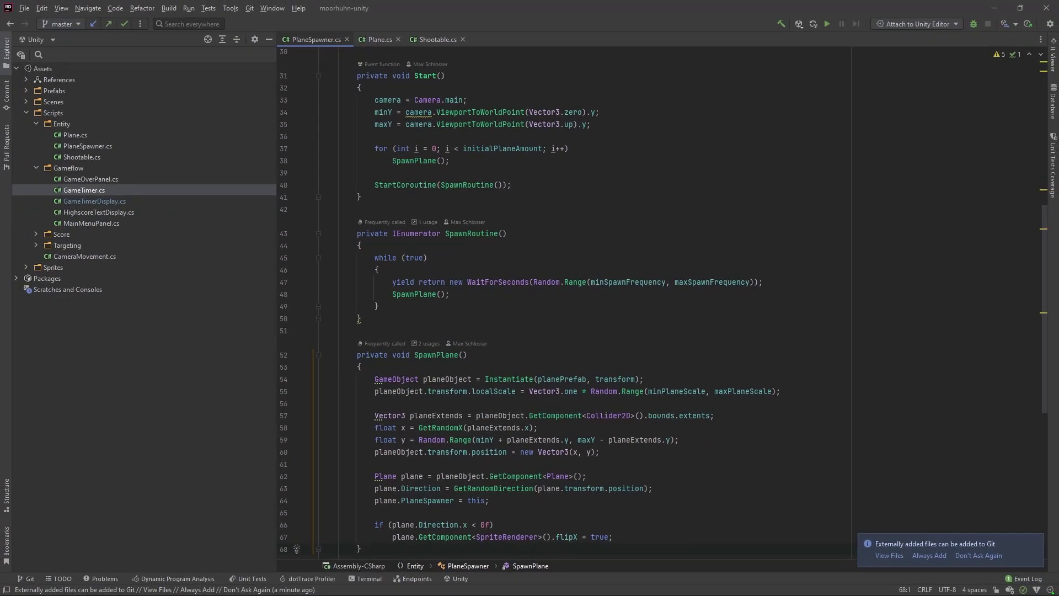
{"action": "key", "text": "alt+Tab"}
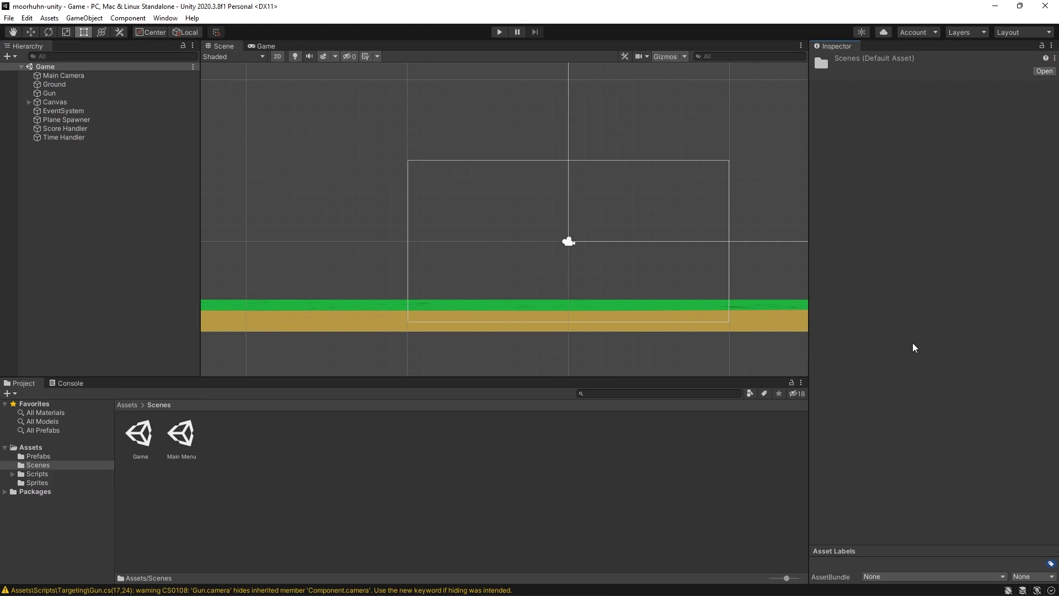
- Open Assets/Sprites, select windmill.png, and preview it full size before closing the viewer
{"action": "left_click", "coordinate": [131, 406]}
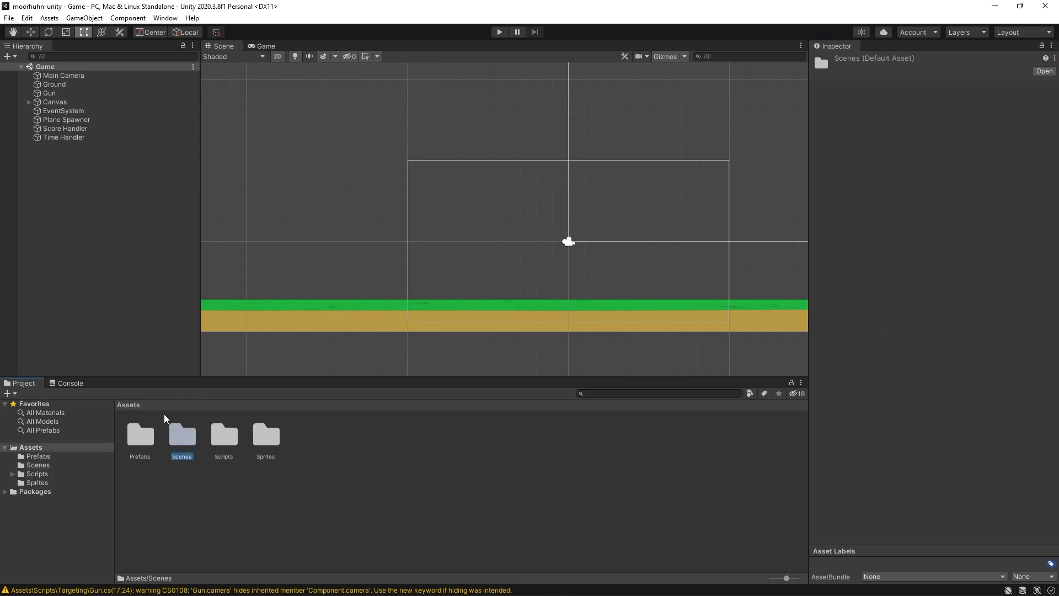
{"action": "double_click", "coordinate": [267, 435]}
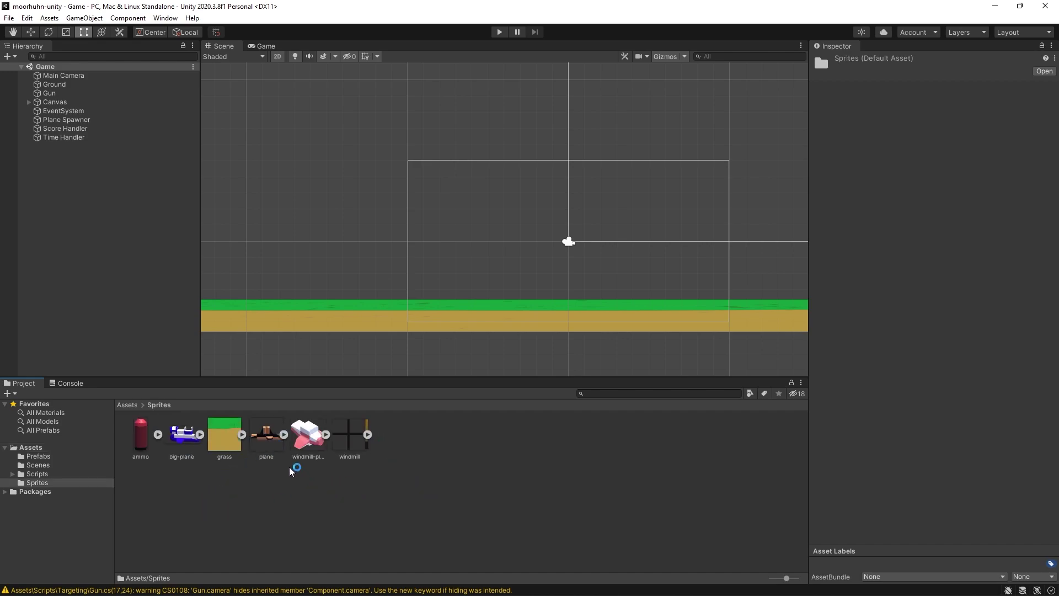
{"action": "left_click", "coordinate": [352, 439]}
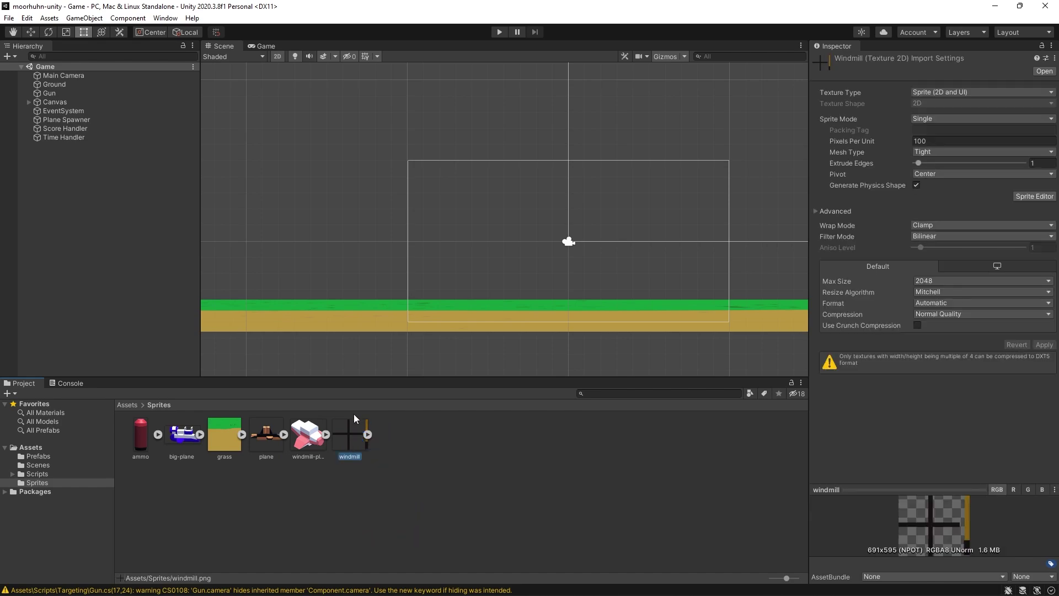
{"action": "double_click", "coordinate": [357, 432]}
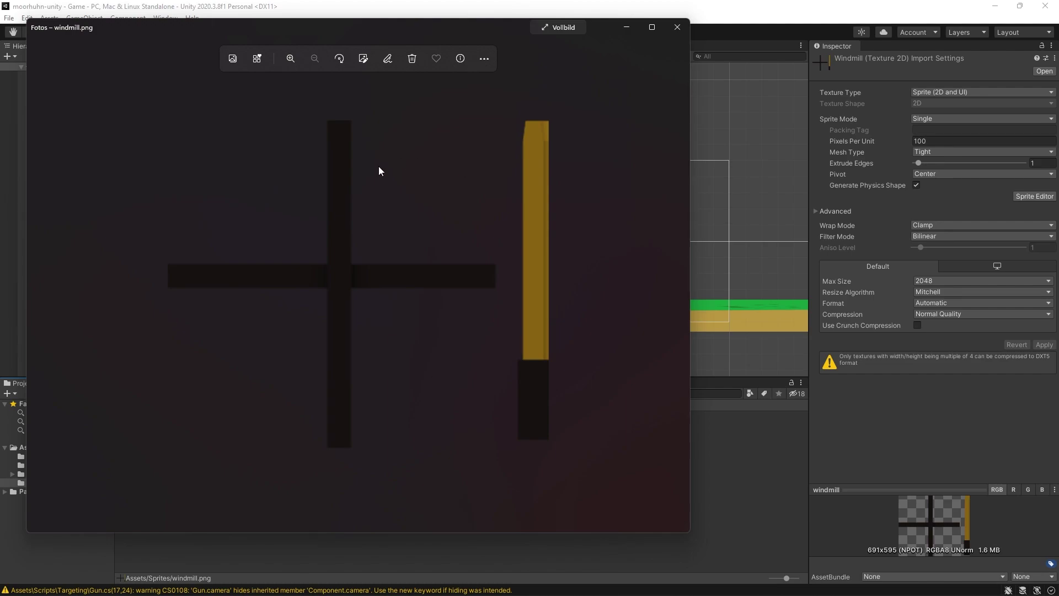
{"action": "left_click", "coordinate": [679, 26]}
- Place a test windmill in the scene and set its sprite's Pixels Per Unit to 250, then 225
{"action": "left_click_drag", "start_coordinate": [405, 347], "coordinate": [489, 250]}
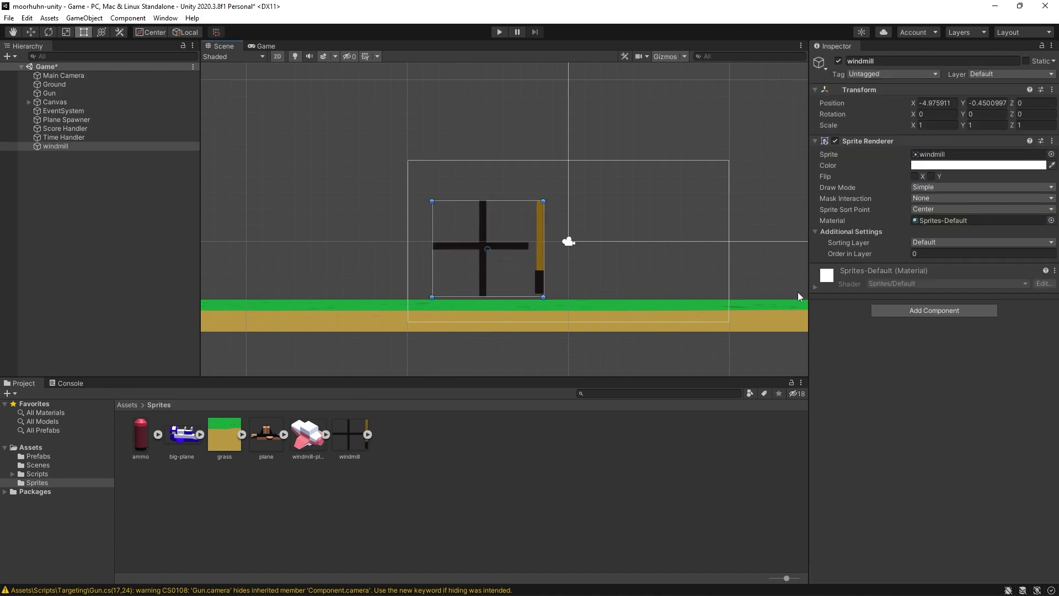
{"action": "left_click", "coordinate": [348, 436]}
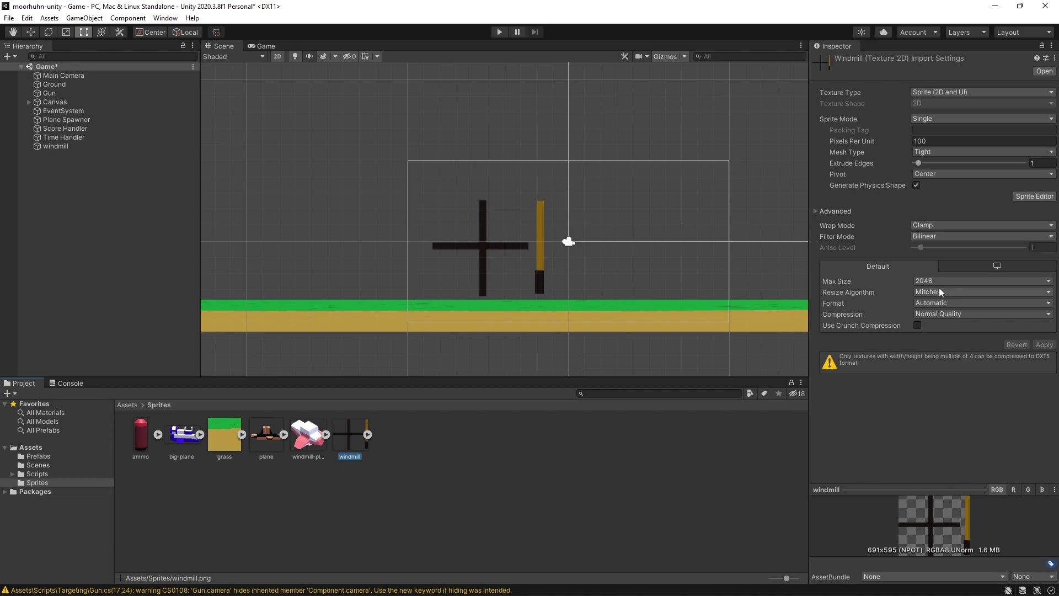
{"action": "left_click", "coordinate": [936, 143]}
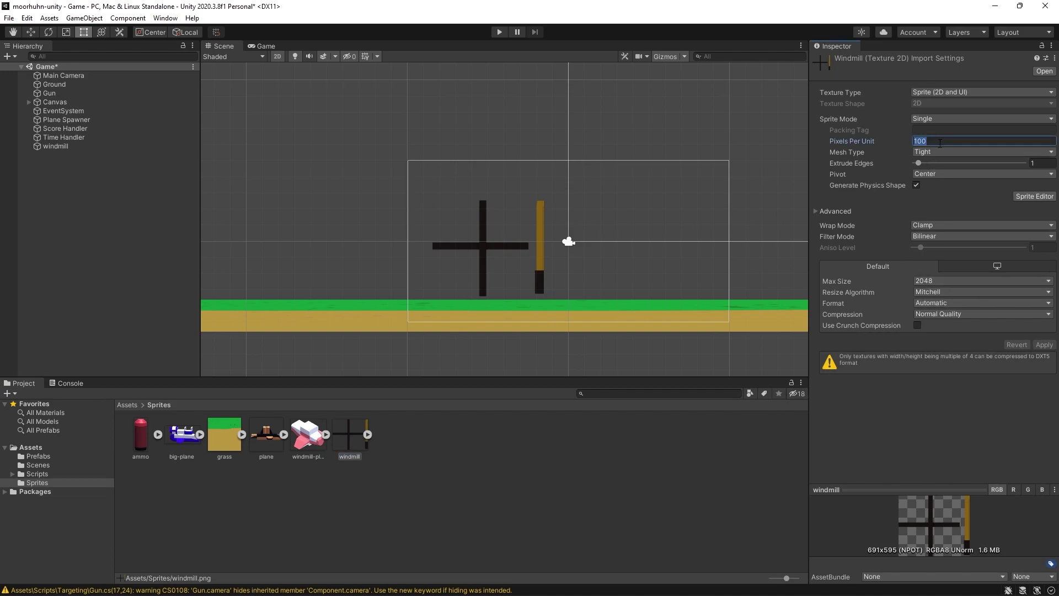
{"action": "type", "text": "250"}
{"action": "left_click", "coordinate": [1044, 344]}
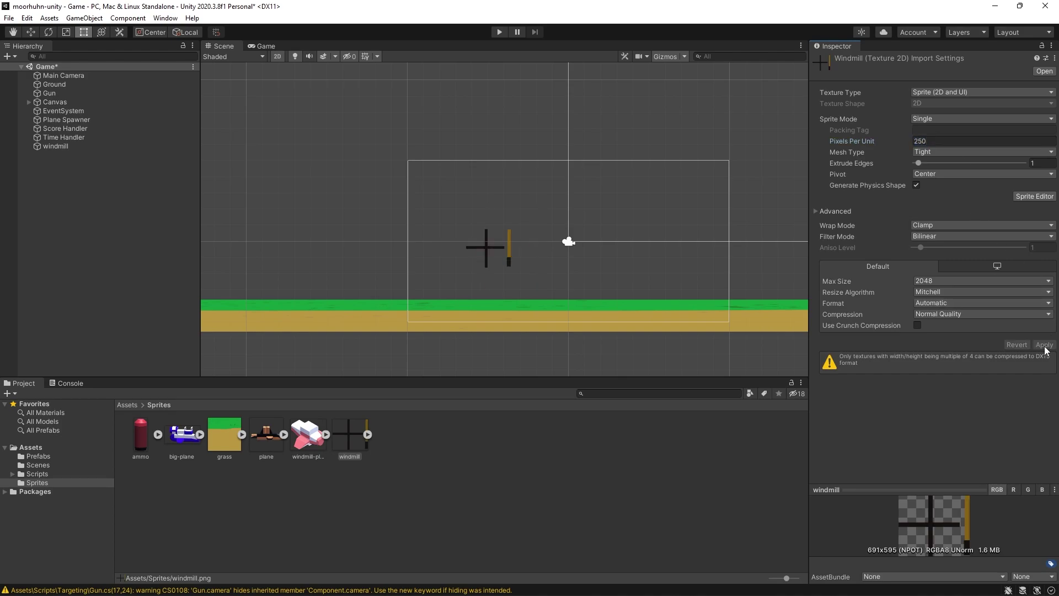
{"action": "scroll", "coordinate": [565, 263], "scroll_direction": "up", "scroll_amount": 2}
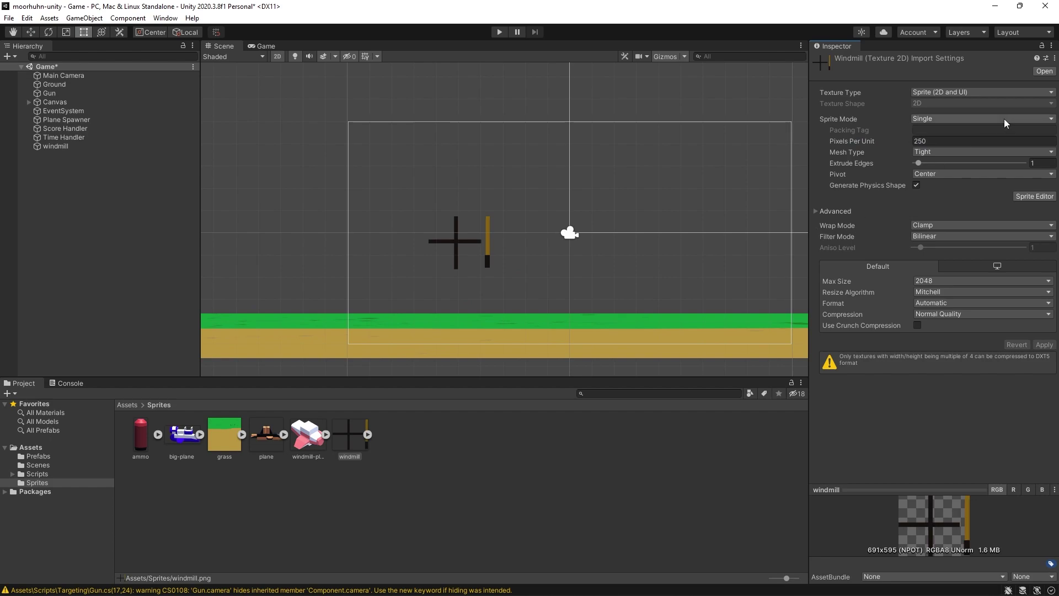
{"action": "left_click", "coordinate": [944, 140]}
{"action": "double_click", "coordinate": [943, 140]}
{"action": "type", "text": "225"}
{"action": "left_click", "coordinate": [1045, 345]}
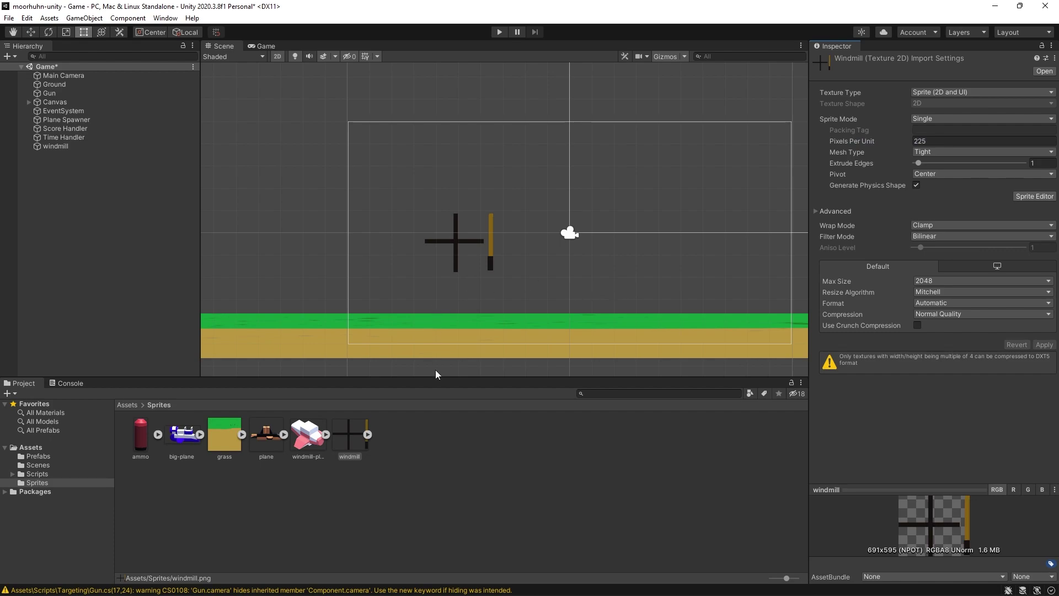
- Delete the test windmill object from the Hierarchy and reselect the windmill image
{"action": "left_click", "coordinate": [396, 484]}
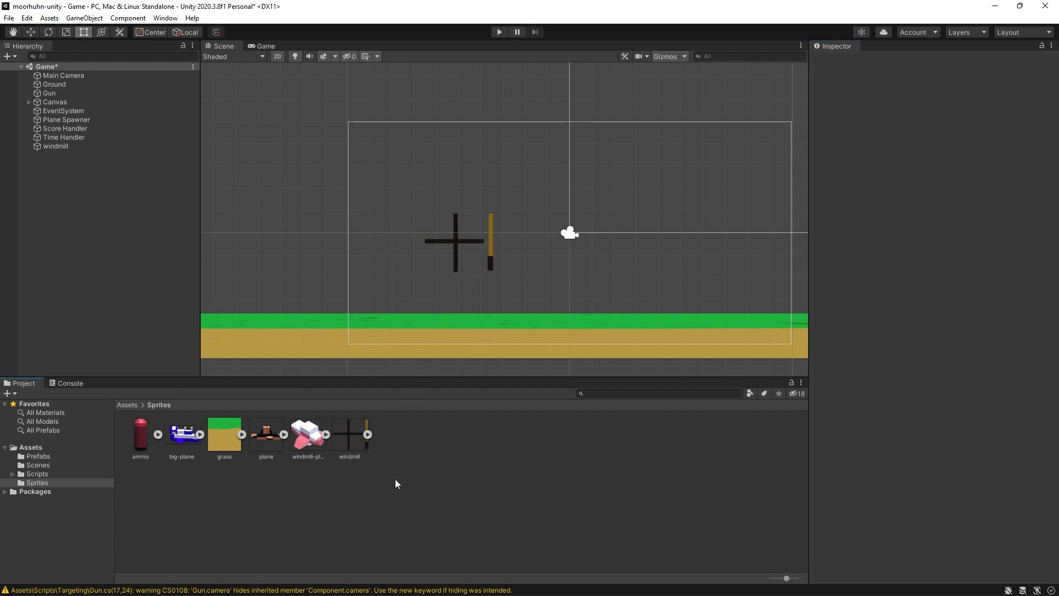
{"action": "left_click", "coordinate": [72, 145]}
{"action": "key", "text": "Delete"}
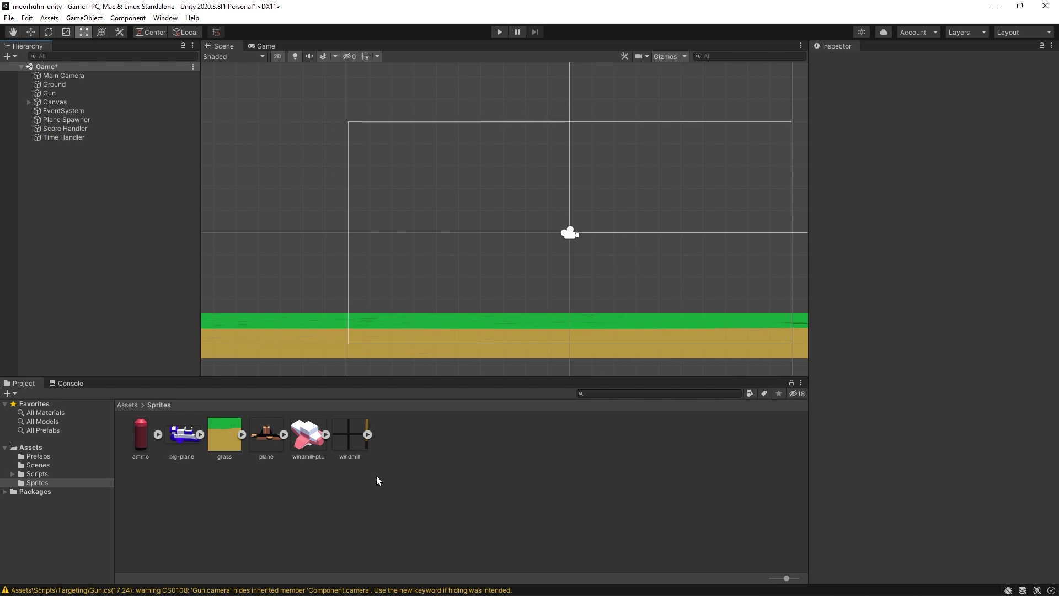
{"action": "left_click", "coordinate": [350, 441]}
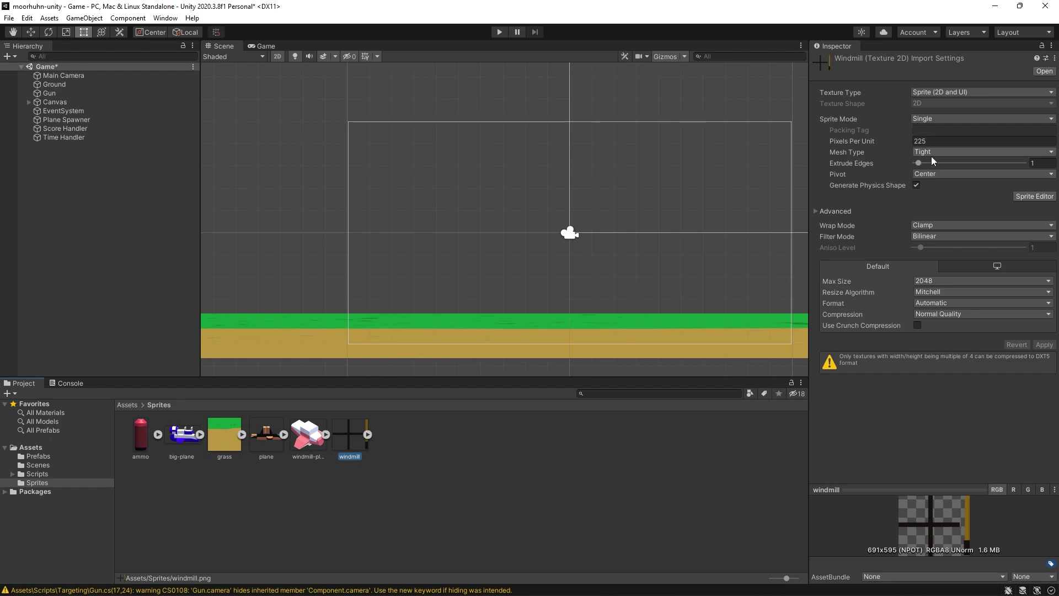
- Switch the windmill image to Multiple sprite mode and open the Sprite Editor, applying settings
{"action": "left_click", "coordinate": [945, 119]}
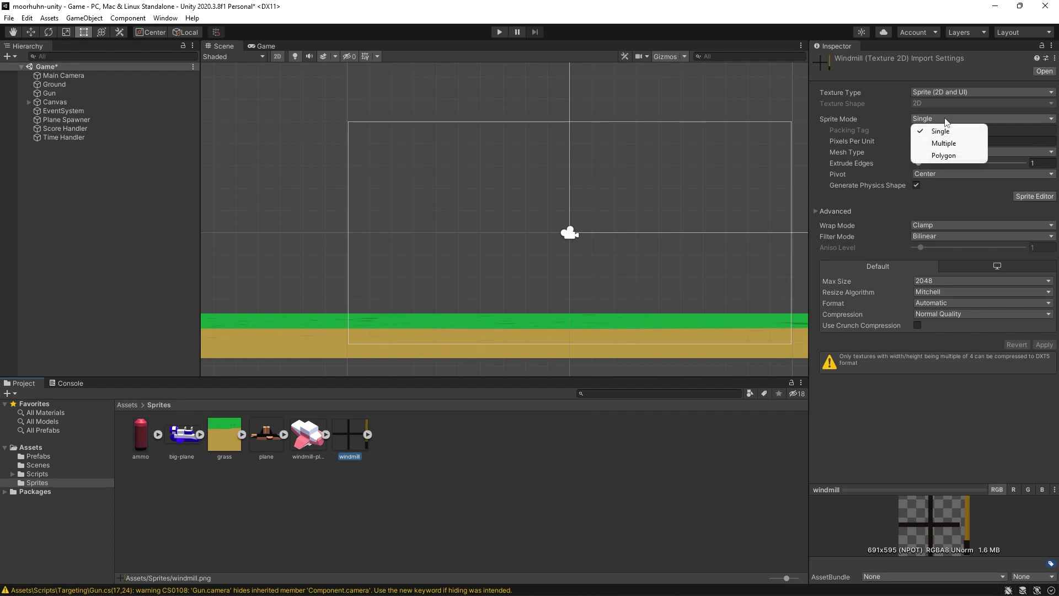
{"action": "left_click", "coordinate": [951, 143]}
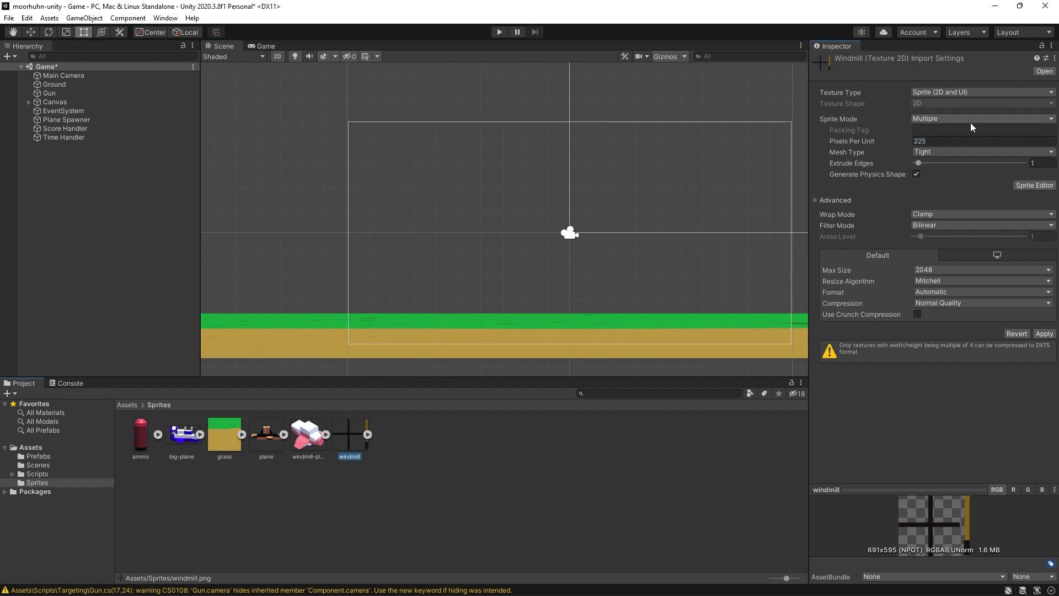
{"action": "left_click", "coordinate": [1029, 186]}
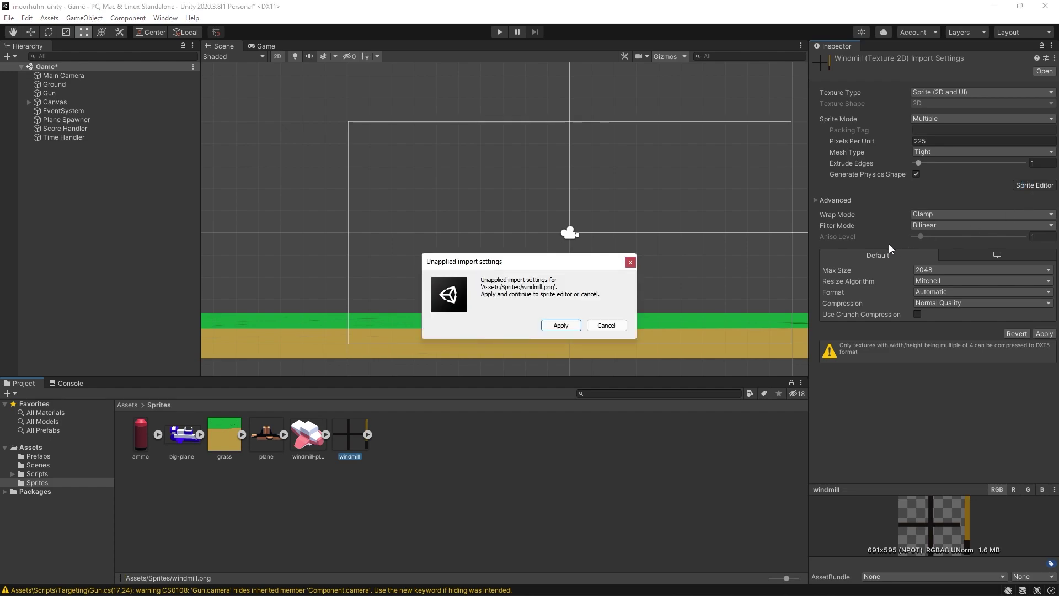
{"action": "left_click", "coordinate": [562, 325]}
{"action": "left_click_drag", "start_coordinate": [694, 181], "coordinate": [558, 137]}
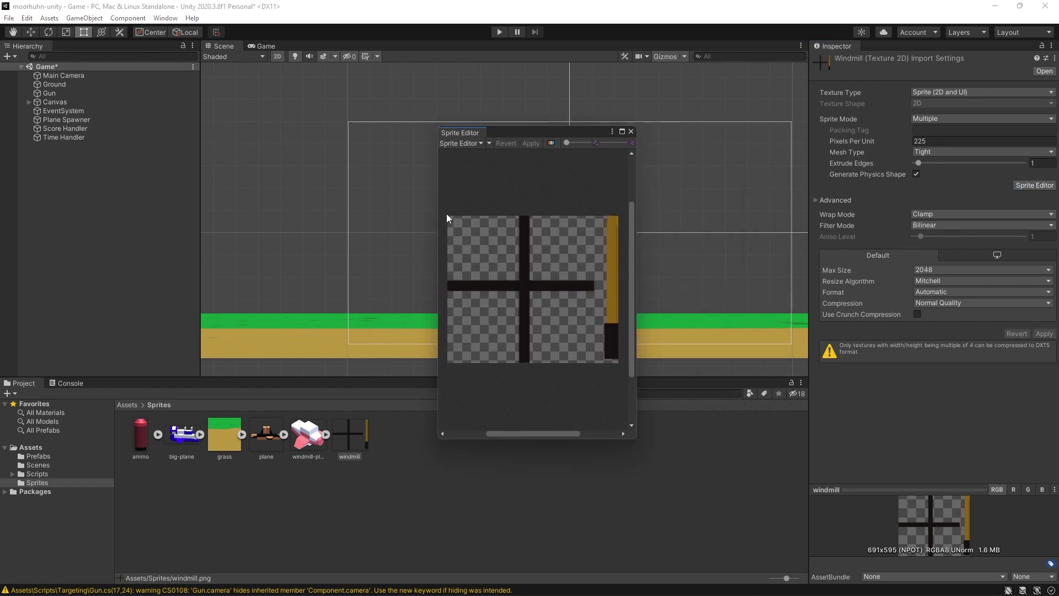
- Slice the cross-shaped wings as a sprite named windmill-wings
{"action": "left_click_drag", "start_coordinate": [447, 216], "coordinate": [595, 365]}
{"action": "left_click", "coordinate": [580, 329]}
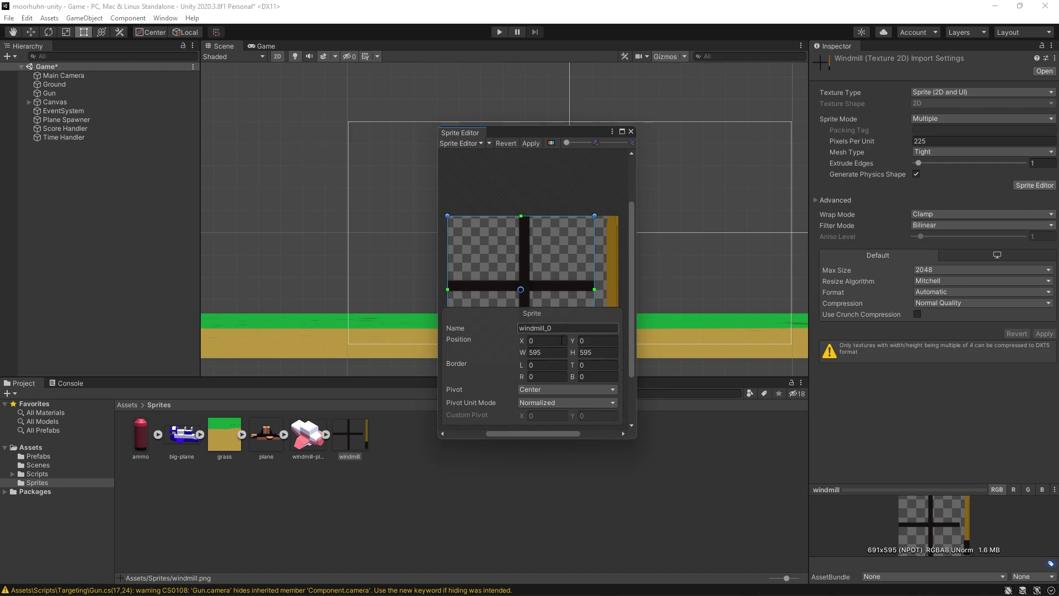
{"action": "left_click", "coordinate": [584, 329]}
{"action": "key", "text": "BackSpace"}
{"action": "key", "text": "BackSpace"}
{"action": "type", "text": "wings"}
- Slice the right-hand strip as a second sprite named windmill-base
{"action": "left_click_drag", "start_coordinate": [605, 217], "coordinate": [637, 367]}
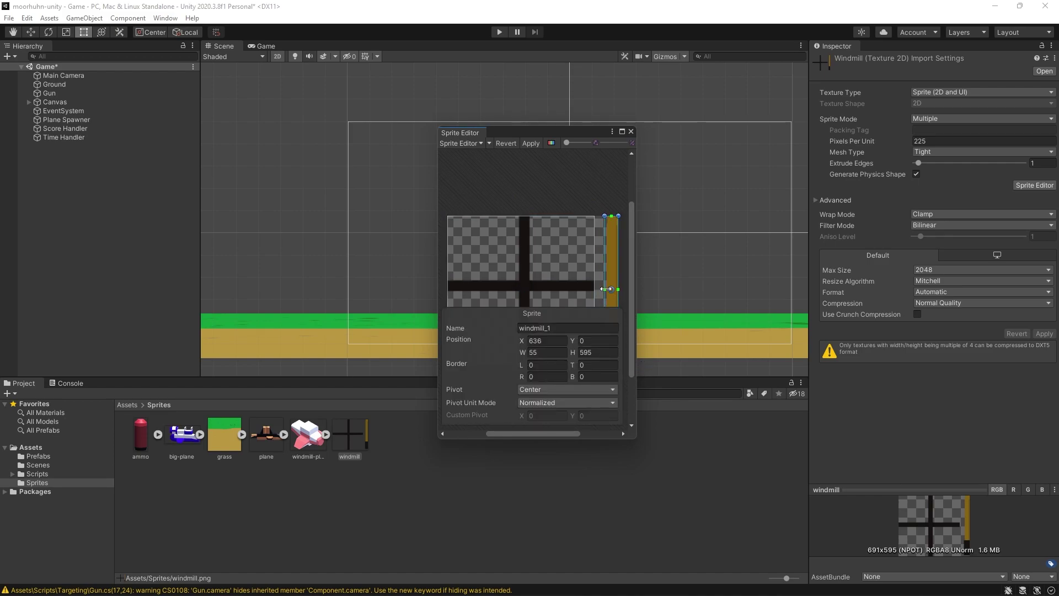
{"action": "left_click", "coordinate": [594, 190]}
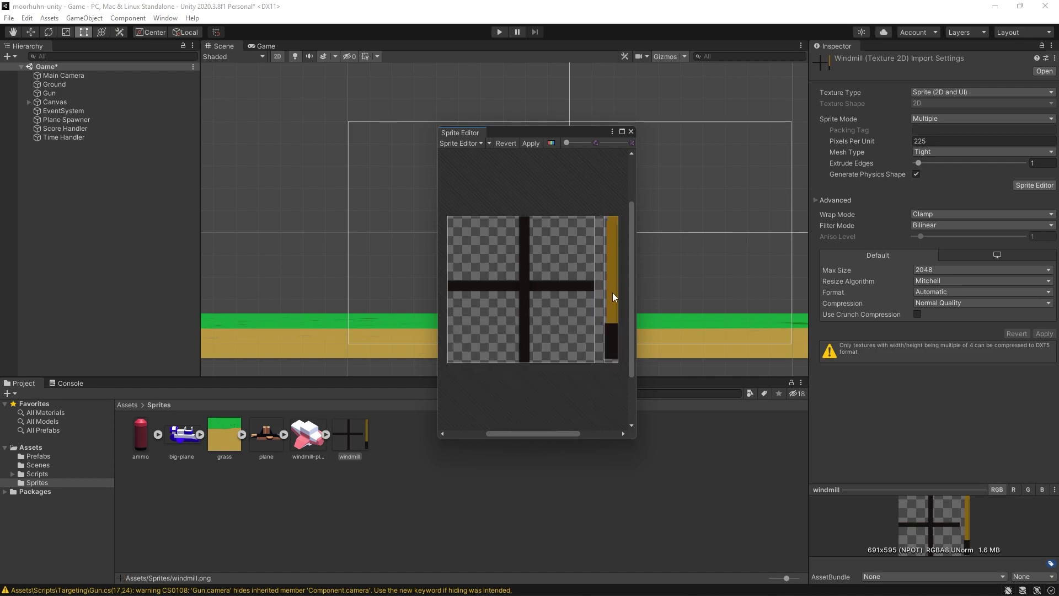
{"action": "scroll", "coordinate": [613, 301], "scroll_direction": "up", "scroll_amount": 3}
{"action": "scroll", "coordinate": [605, 343], "scroll_direction": "down", "scroll_amount": 3}
{"action": "left_click", "coordinate": [610, 305]}
{"action": "left_click", "coordinate": [588, 327]}
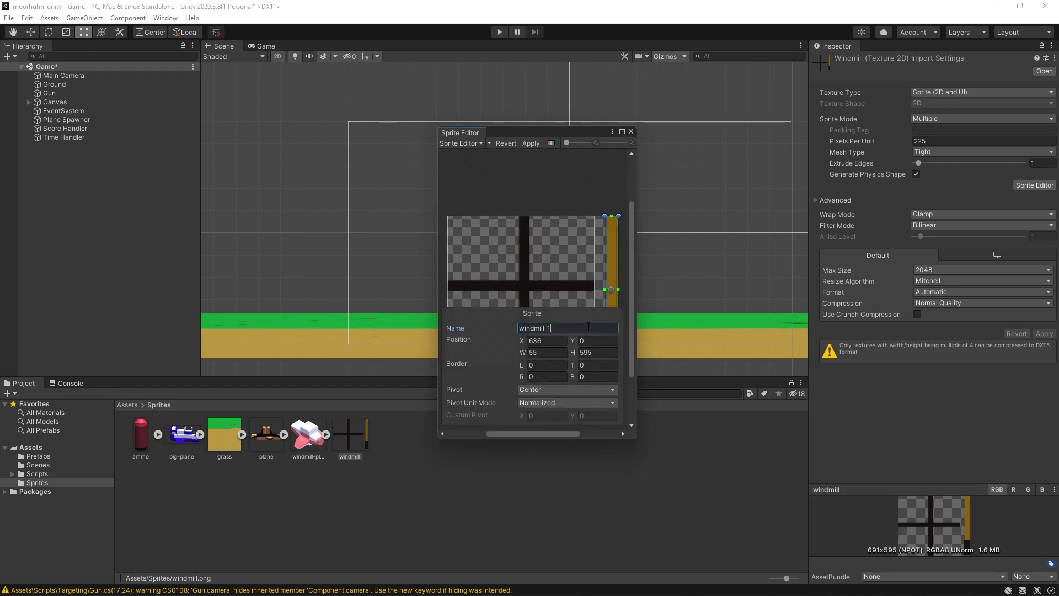
{"action": "key", "text": "BackSpace"}
{"action": "key", "text": "BackSpace"}
{"action": "type", "text": "-base"}
{"action": "left_click", "coordinate": [582, 178]}
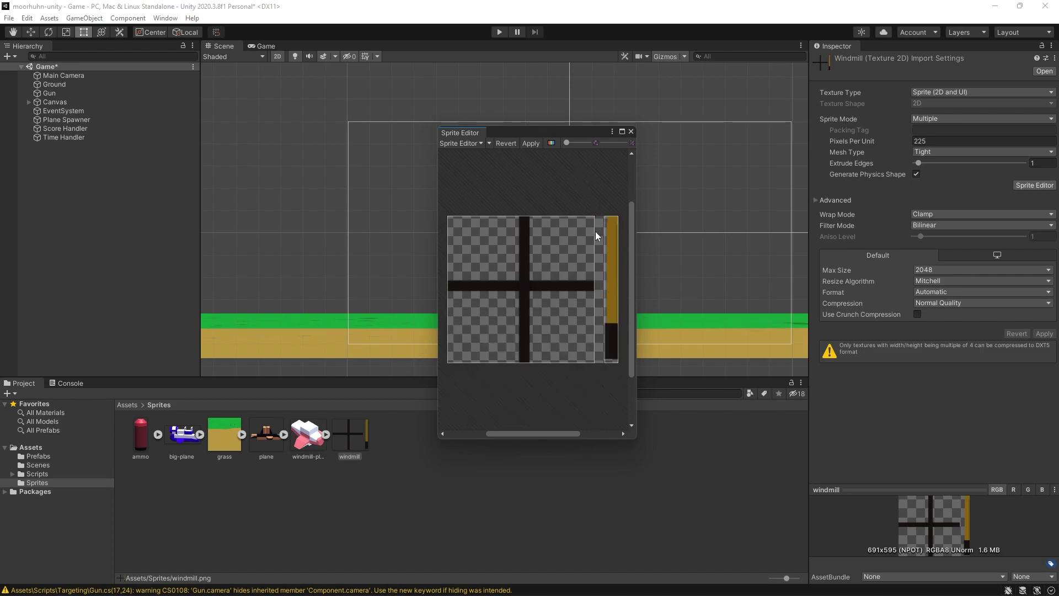
- Move windmill-wings' pivot to the cross centre, apply the slices, and close the Sprite Editor
{"action": "left_click", "coordinate": [526, 284]}
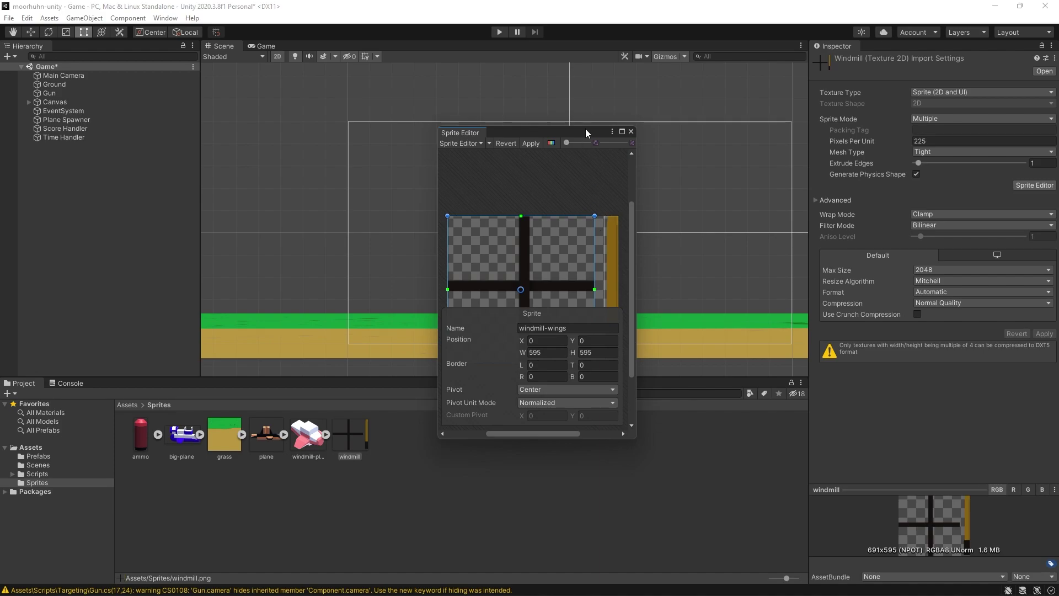
{"action": "left_click_drag", "start_coordinate": [586, 130], "coordinate": [628, 120]}
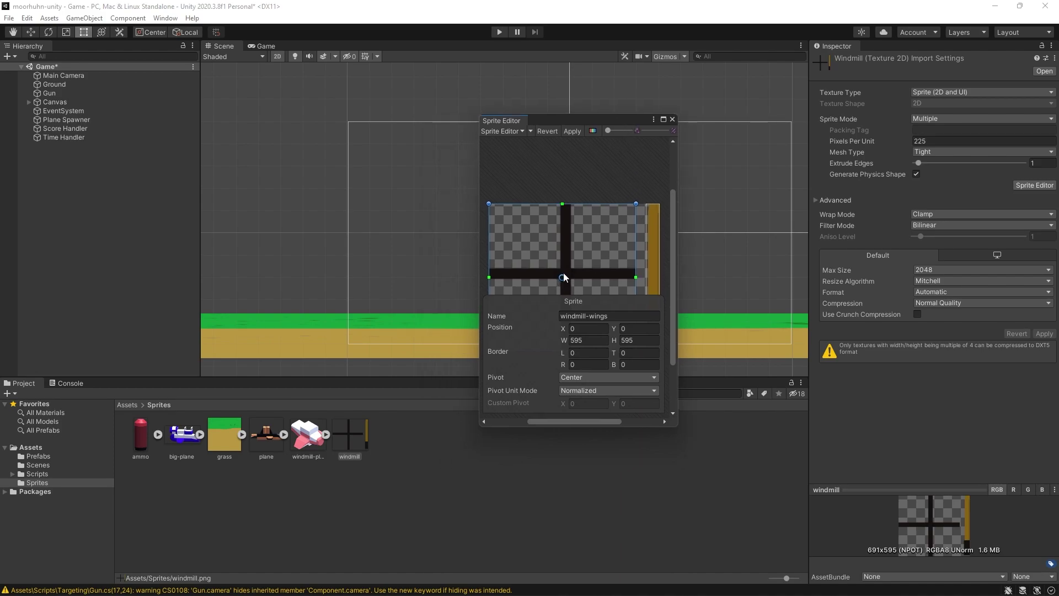
{"action": "left_click_drag", "start_coordinate": [562, 278], "coordinate": [564, 275]}
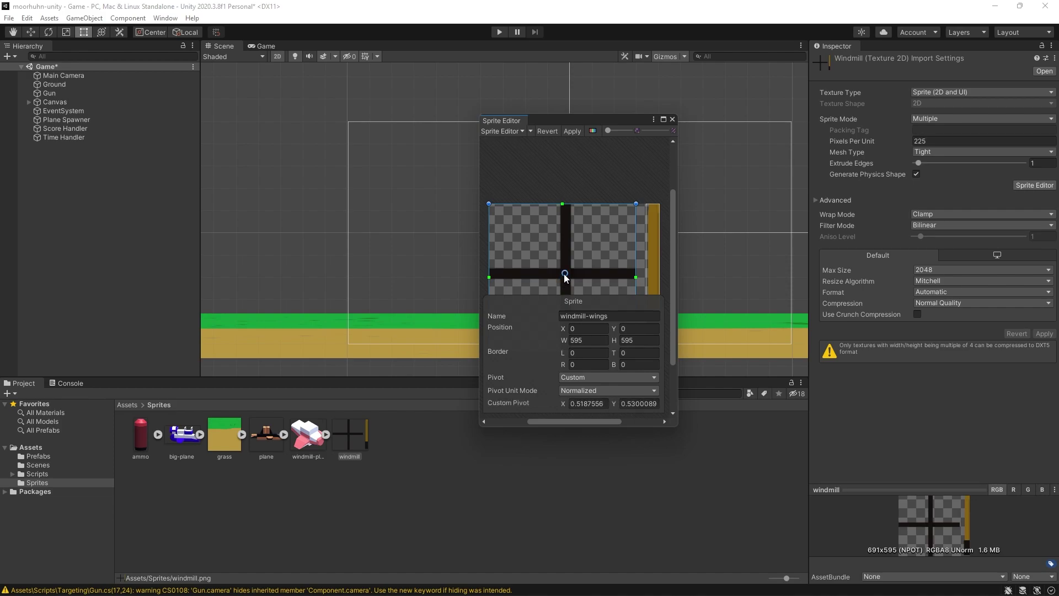
{"action": "key", "text": "ctrl+z"}
{"action": "left_click", "coordinate": [573, 128]}
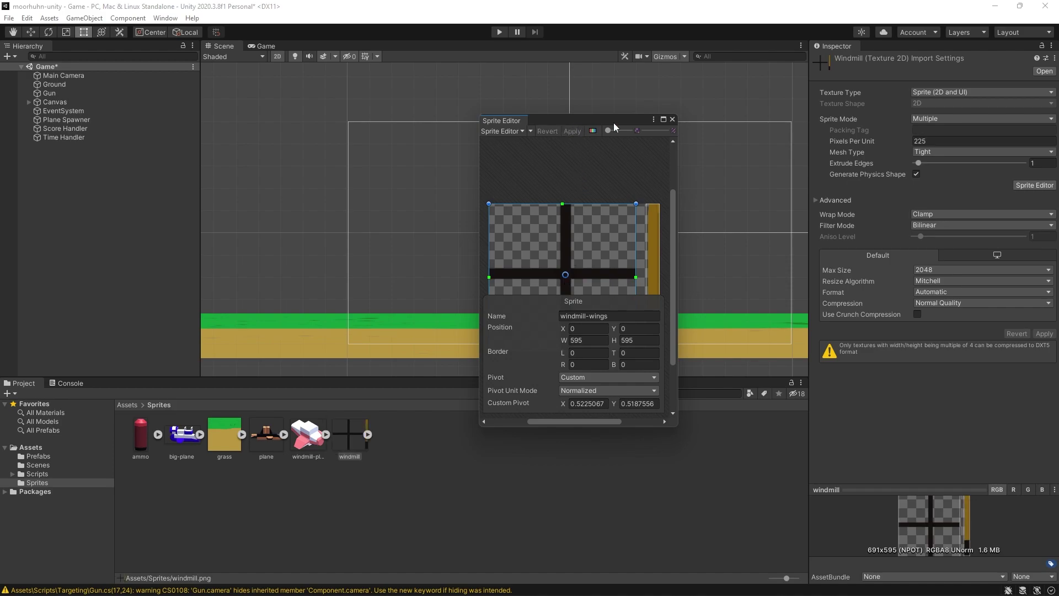
{"action": "left_click", "coordinate": [673, 119]}
- Create an empty Hierarchy object named Windmill and reset its Transform to the origin
{"action": "left_click", "coordinate": [68, 181]}
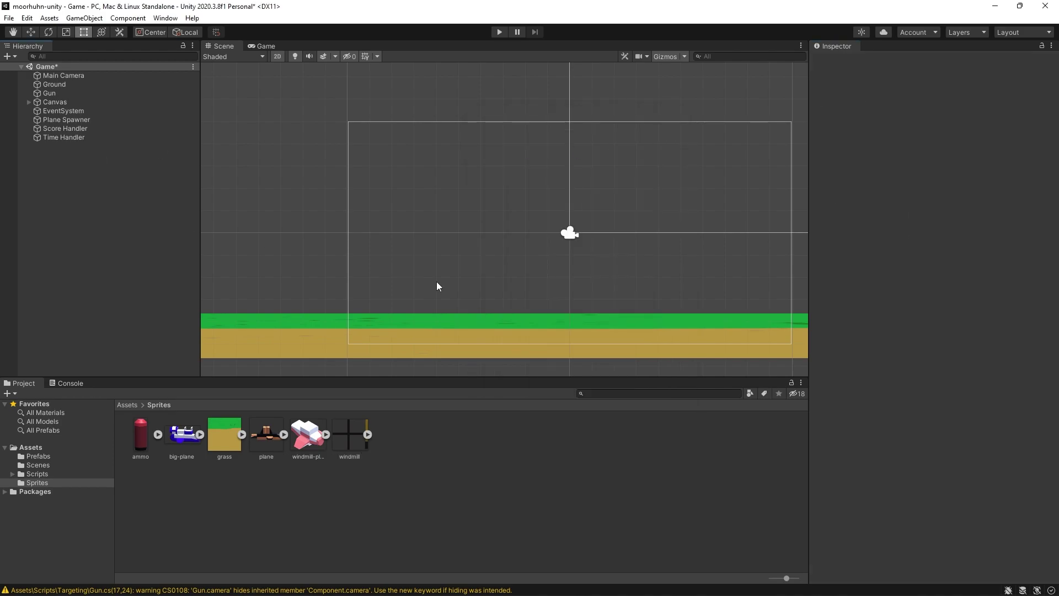
{"action": "middle_click_drag", "start_coordinate": [470, 301], "coordinate": [472, 280]}
{"action": "right_click", "coordinate": [58, 158]}
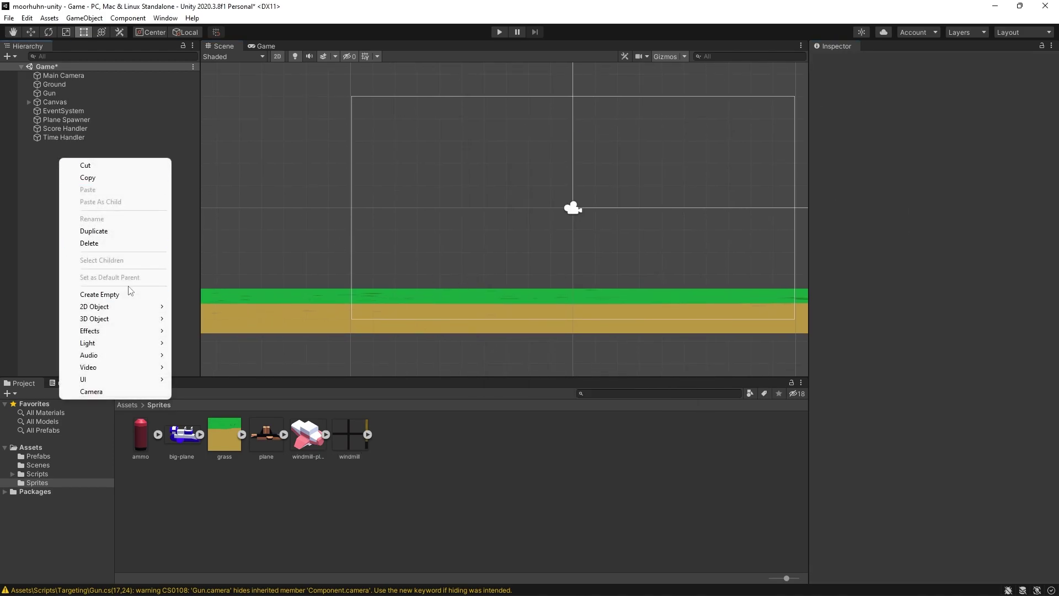
{"action": "left_click", "coordinate": [99, 294]}
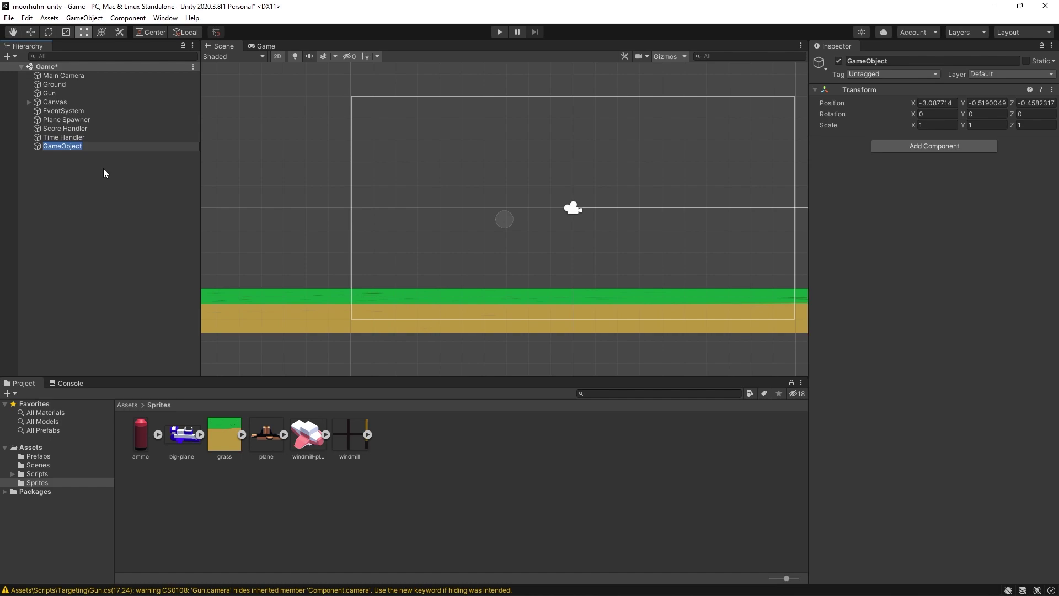
{"action": "type", "text": "Windmill"}
{"action": "key", "text": "Return"}
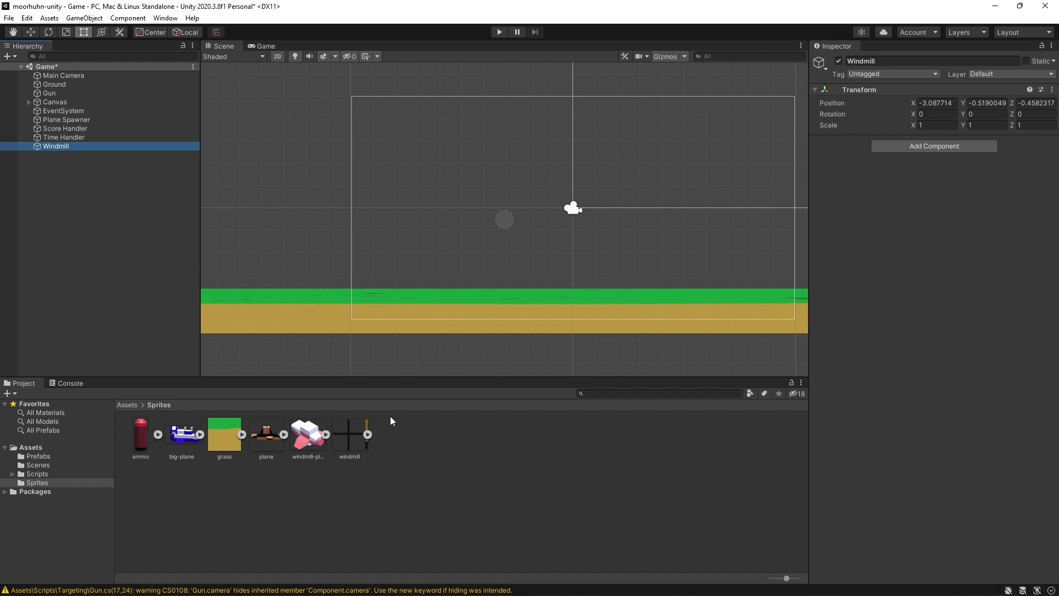
{"action": "right_click", "coordinate": [883, 90]}
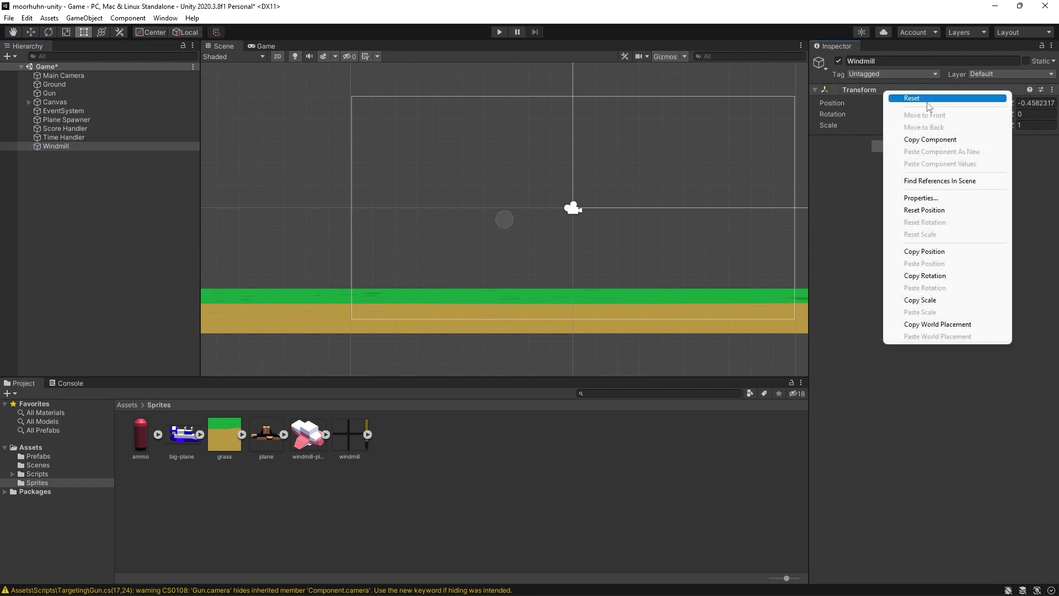
{"action": "left_click", "coordinate": [905, 98]}
- Drag the windmill-base and windmill-wings slices onto Windmill so both become its children at 0, 0, 0
{"action": "left_click", "coordinate": [368, 434]}
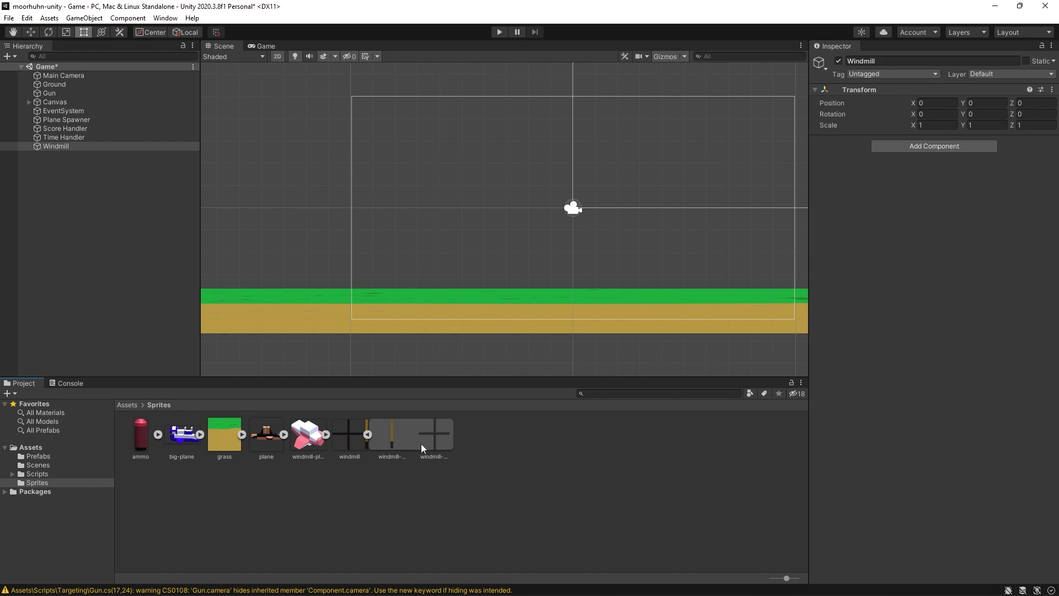
{"action": "mouse_move", "coordinate": [392, 436]}
{"action": "left_mouse_down"}
{"action": "mouse_move", "coordinate": [345, 364]}
{"action": "mouse_move", "coordinate": [59, 145]}
{"action": "left_mouse_up"}
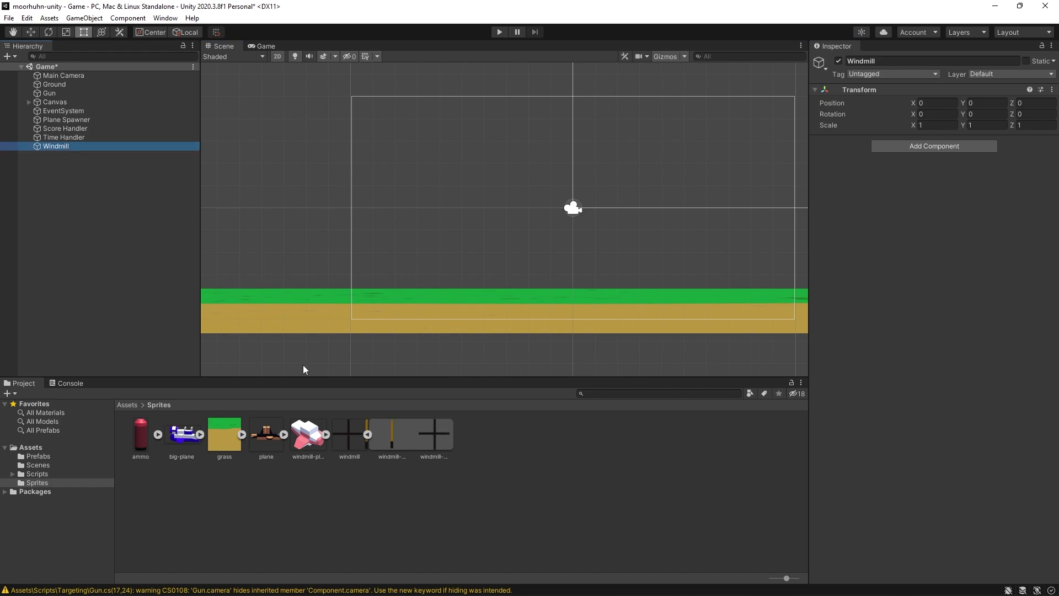
{"action": "left_click_drag", "start_coordinate": [389, 436], "coordinate": [62, 148]}
{"action": "left_click_drag", "start_coordinate": [77, 155], "coordinate": [62, 148]}
{"action": "scroll", "coordinate": [543, 267], "scroll_direction": "up", "scroll_amount": 2}
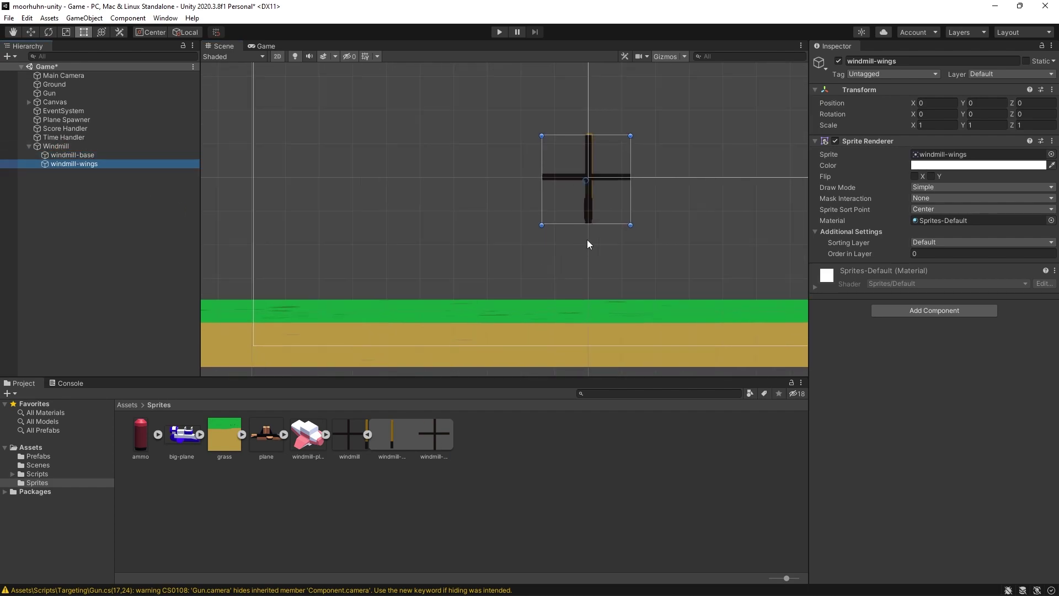
{"action": "scroll", "coordinate": [587, 240], "scroll_direction": "up", "scroll_amount": 2}
{"action": "scroll", "coordinate": [591, 241], "scroll_direction": "down", "scroll_amount": 2}
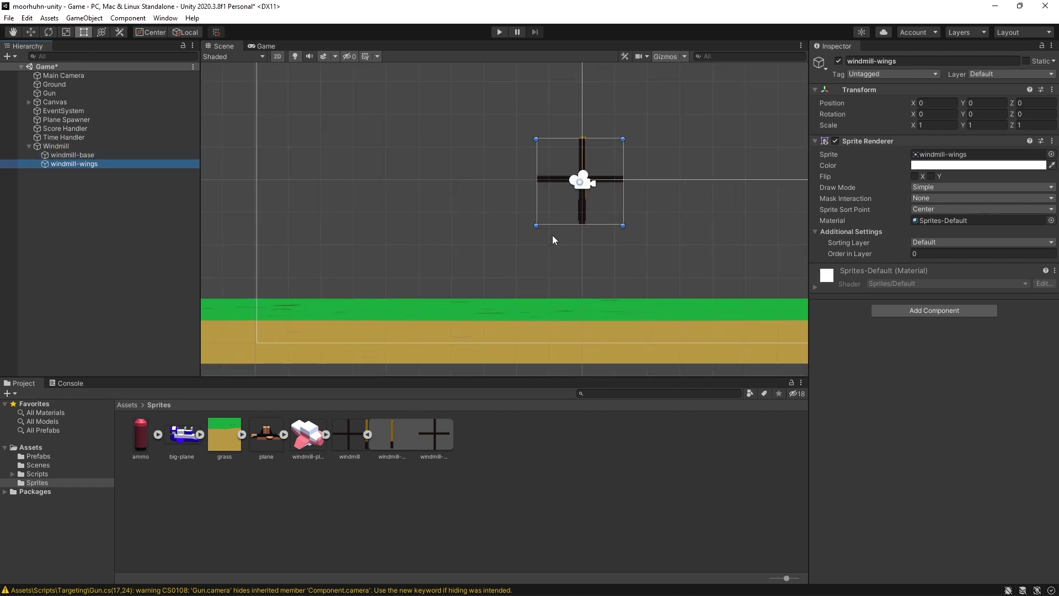
{"action": "left_click", "coordinate": [72, 155]}
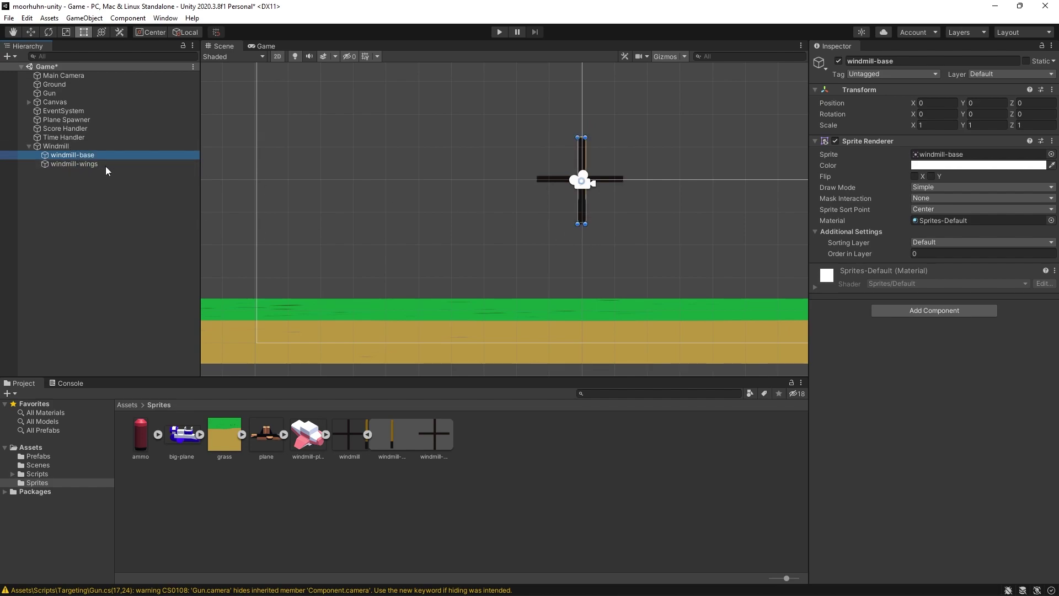
{"action": "left_click", "coordinate": [88, 147]}
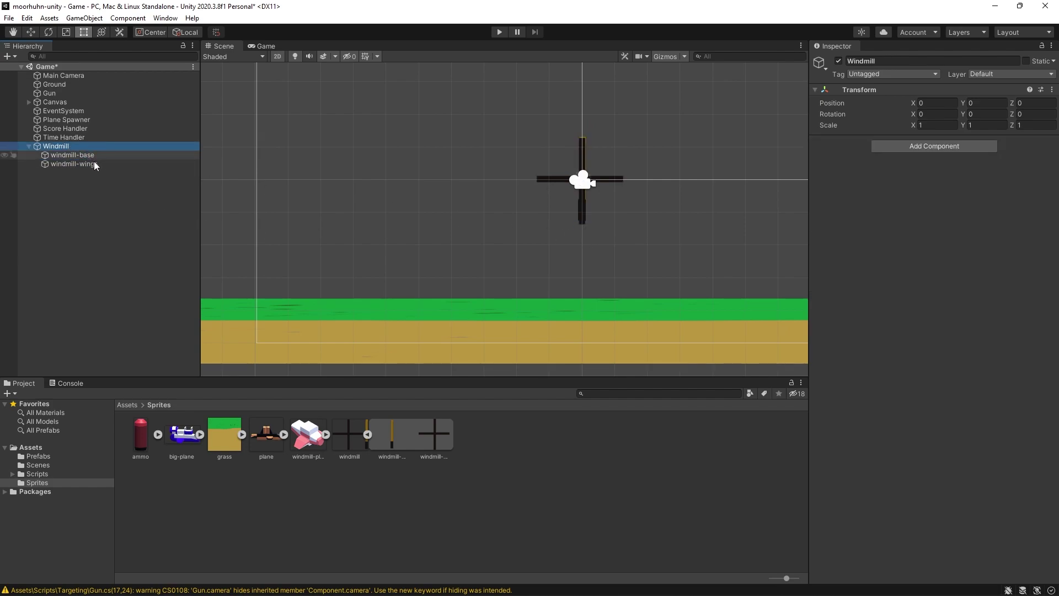
{"action": "left_click", "coordinate": [94, 164]}
{"action": "middle_click_drag", "start_coordinate": [590, 196], "coordinate": [576, 244]}
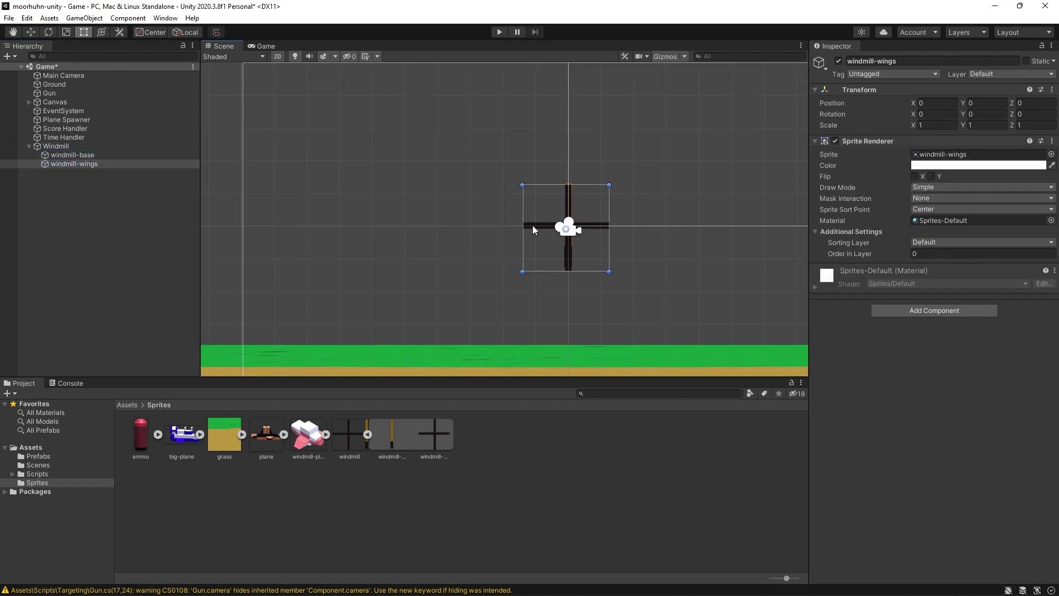
- Move windmill-wings up along Y to about 1.28, atop the base pole
{"action": "left_click", "coordinate": [31, 33]}
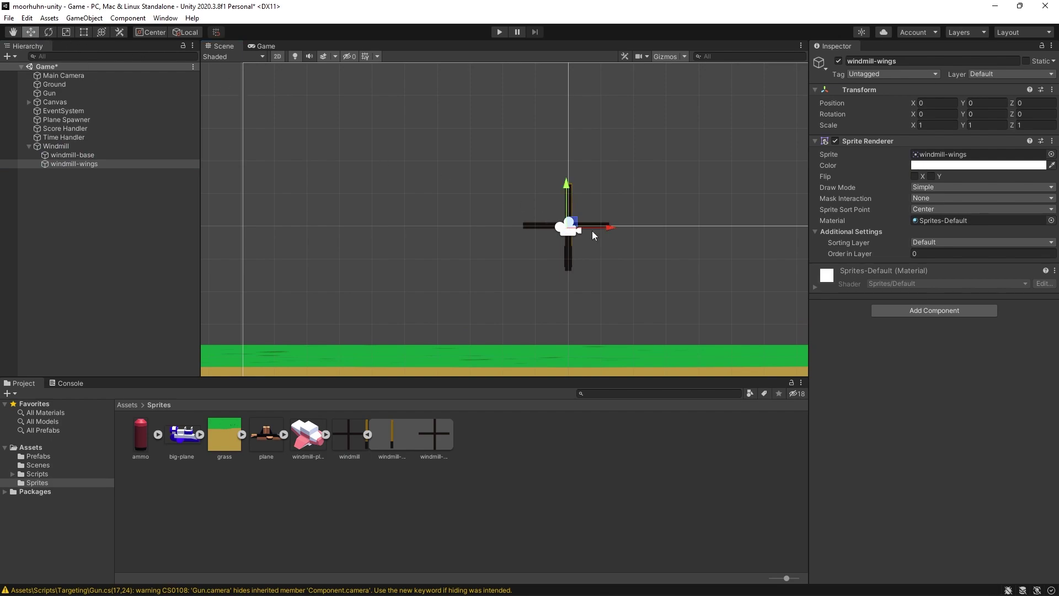
{"action": "left_click", "coordinate": [661, 58]}
{"action": "scroll", "coordinate": [649, 204], "scroll_direction": "up", "scroll_amount": 2}
{"action": "left_click_drag", "start_coordinate": [543, 194], "coordinate": [543, 142]}
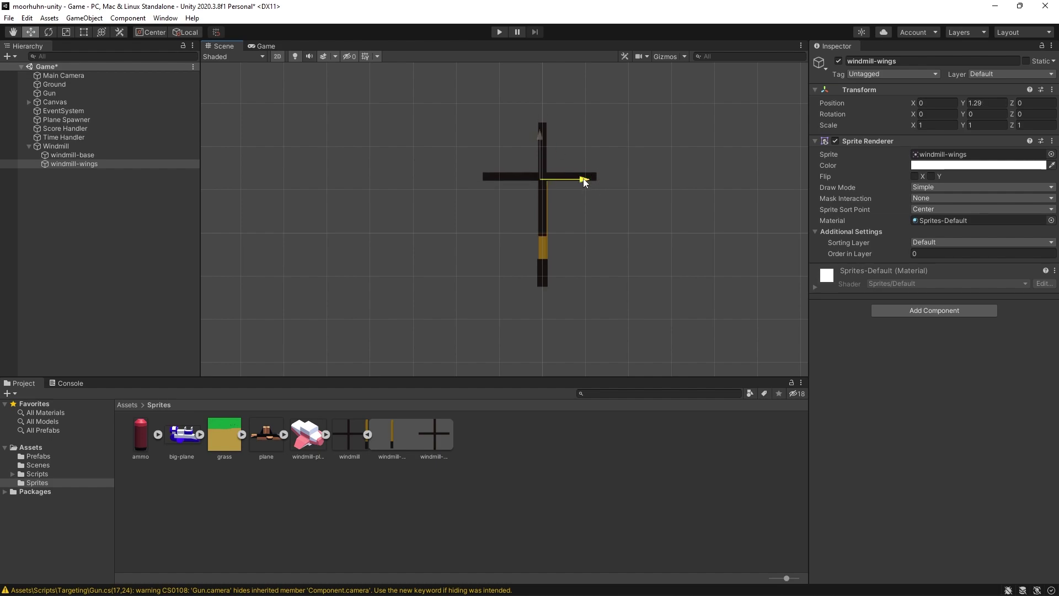
{"action": "left_click_drag", "start_coordinate": [584, 177], "coordinate": [585, 181]}
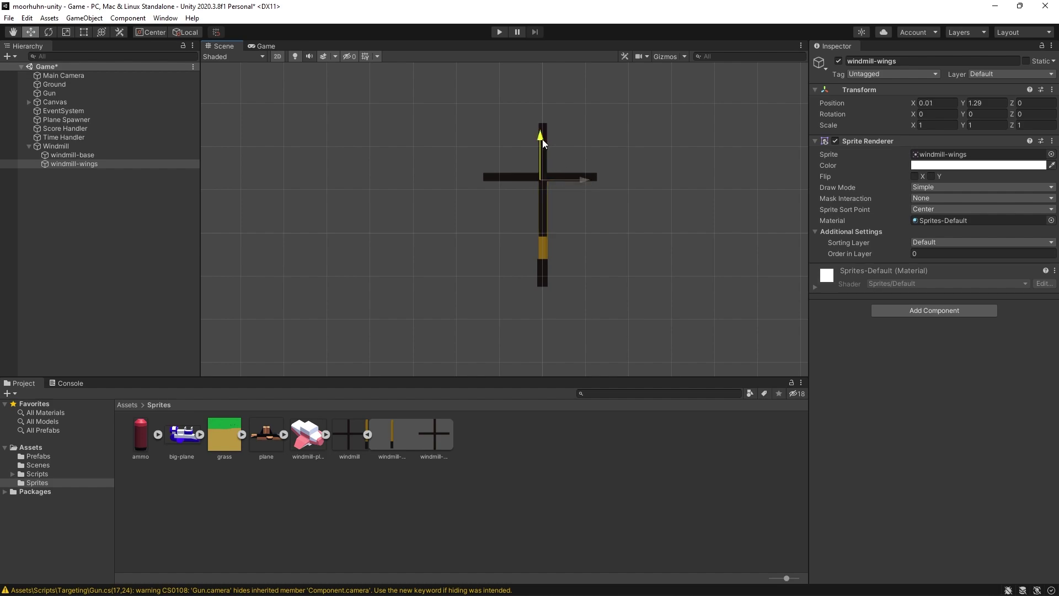
{"action": "left_click", "coordinate": [578, 177]}
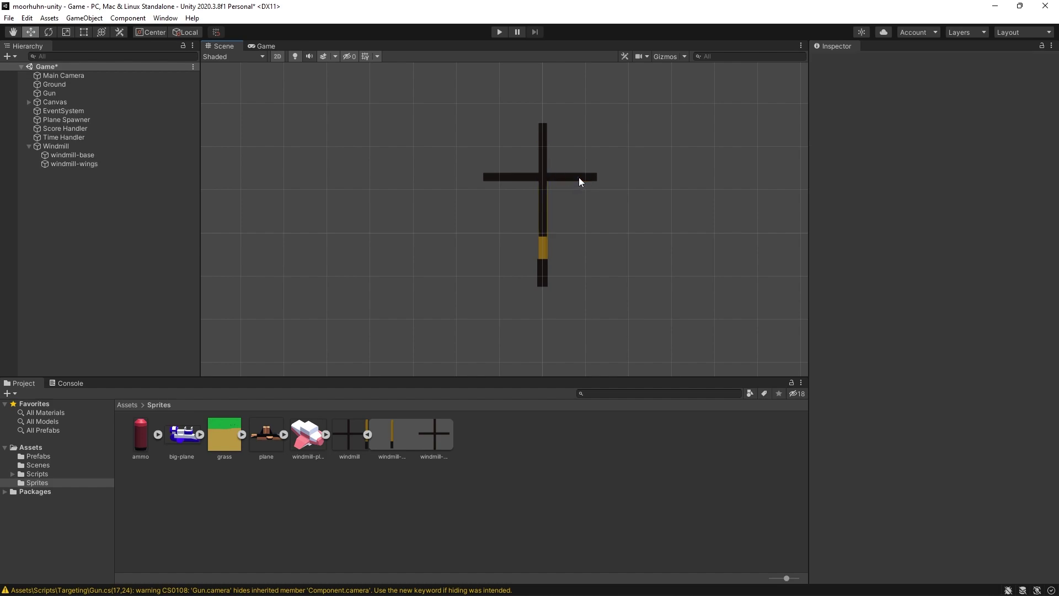
{"action": "left_click", "coordinate": [102, 164]}
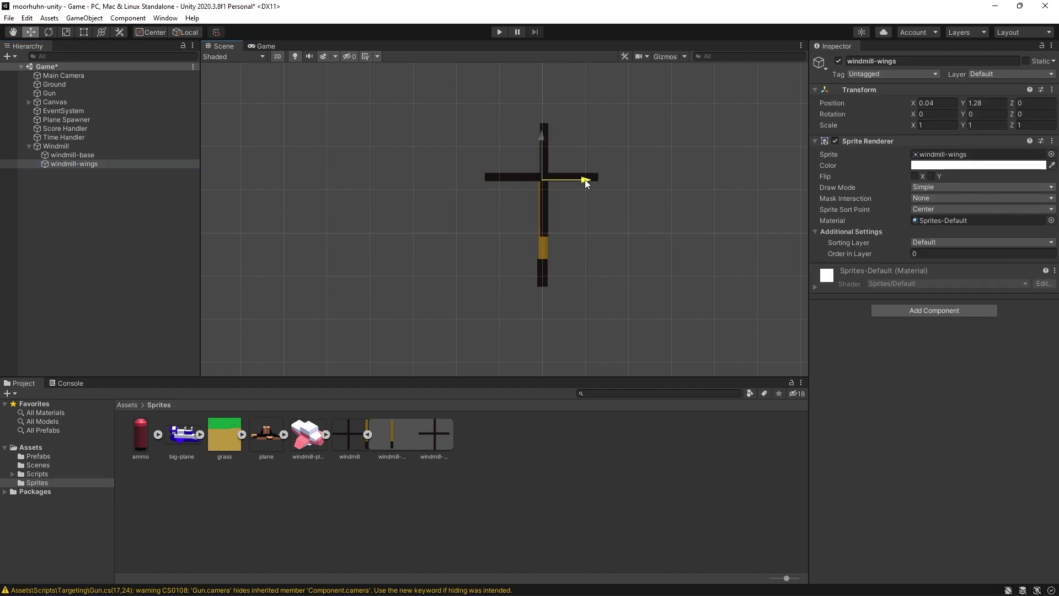
{"action": "left_click", "coordinate": [703, 239]}
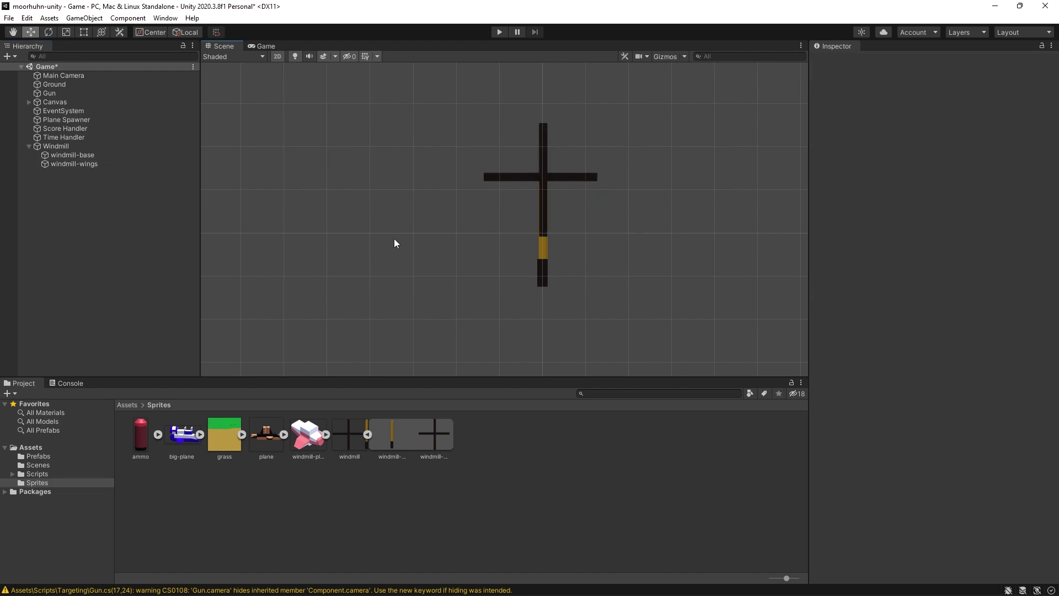
{"action": "left_click", "coordinate": [92, 164]}
- Test-spin the wings with the Rotate tool, undo the rotation, and select windmill-base
{"action": "key", "text": "e"}
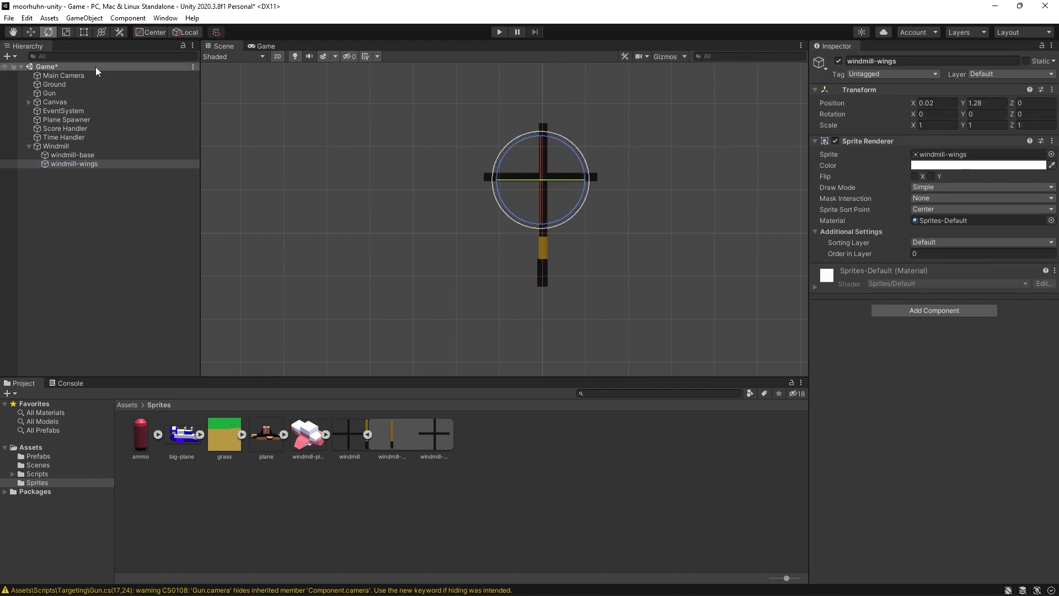
{"action": "mouse_move", "coordinate": [578, 159]}
{"action": "left_mouse_down"}
{"action": "mouse_move", "coordinate": [586, 190]}
{"action": "mouse_move", "coordinate": [547, 129]}
{"action": "mouse_move", "coordinate": [462, 377]}
{"action": "left_mouse_up"}
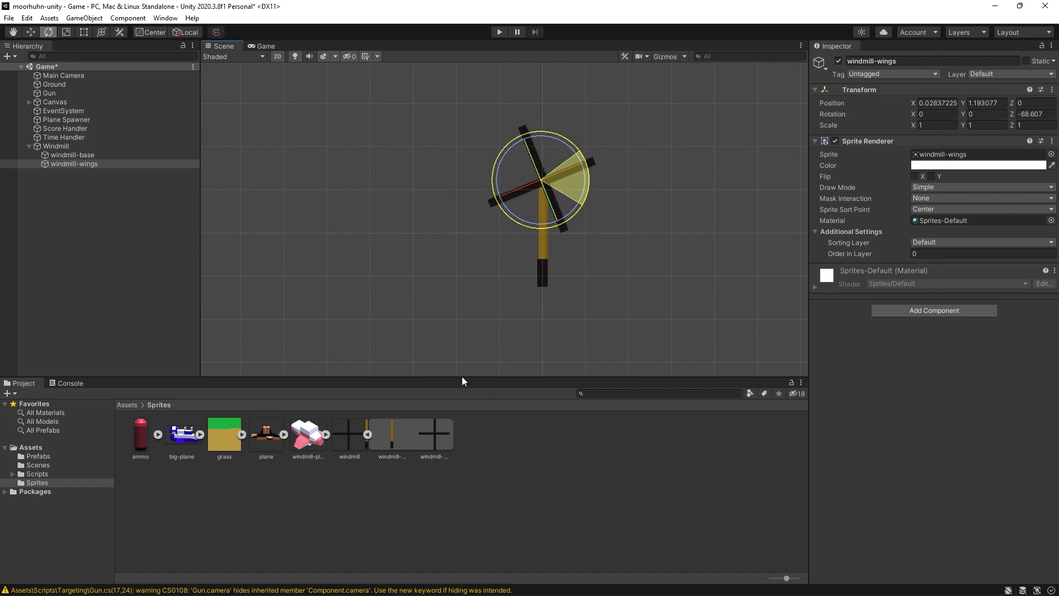
{"action": "key", "text": "ctrl+z"}
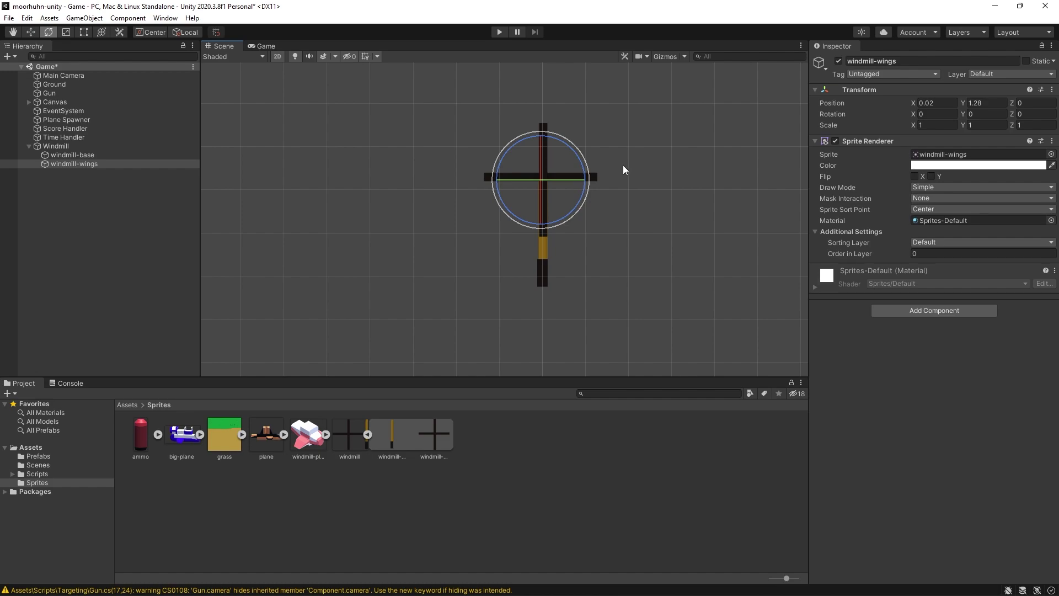
{"action": "left_click", "coordinate": [77, 155]}
{"action": "scroll", "coordinate": [554, 258], "scroll_direction": "down", "scroll_amount": 2}
- Save the scene and drag Windmill into Assets/Prefabs to create Windmill.prefab
{"action": "left_click", "coordinate": [678, 302]}
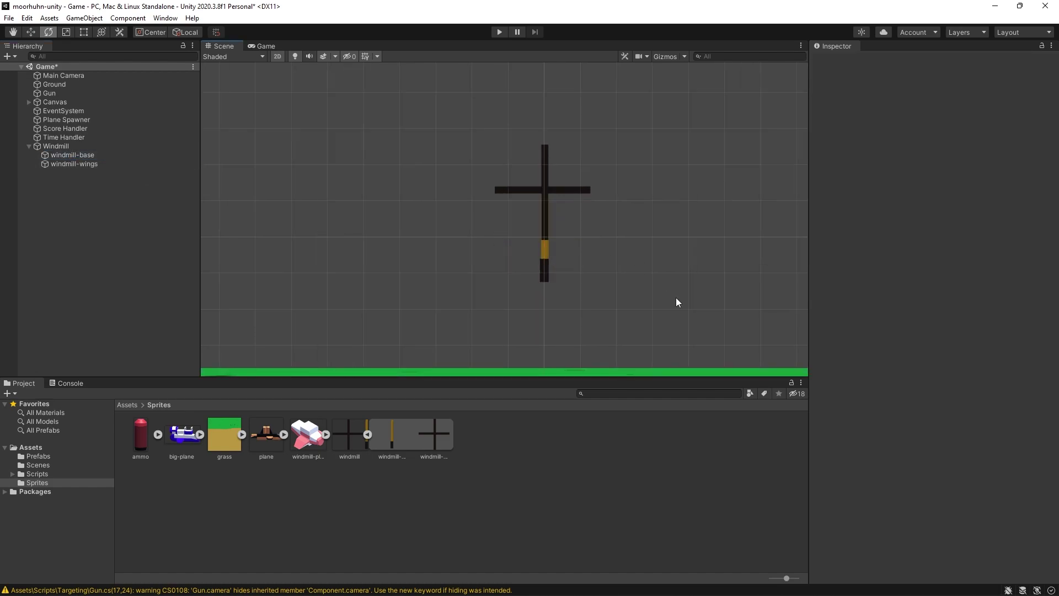
{"action": "key", "text": "ctrl+s"}
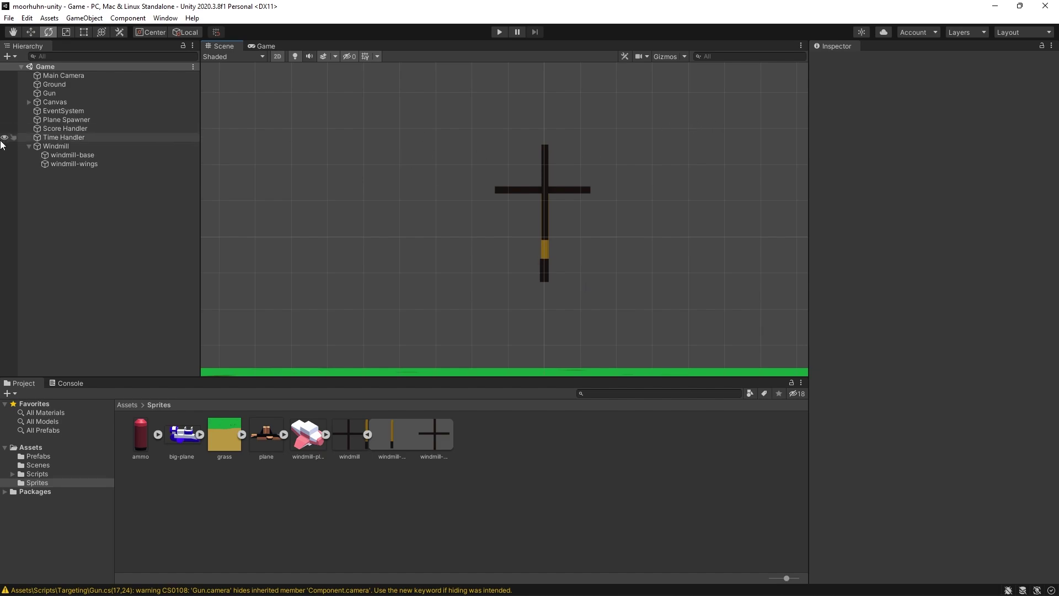
{"action": "left_click", "coordinate": [127, 404]}
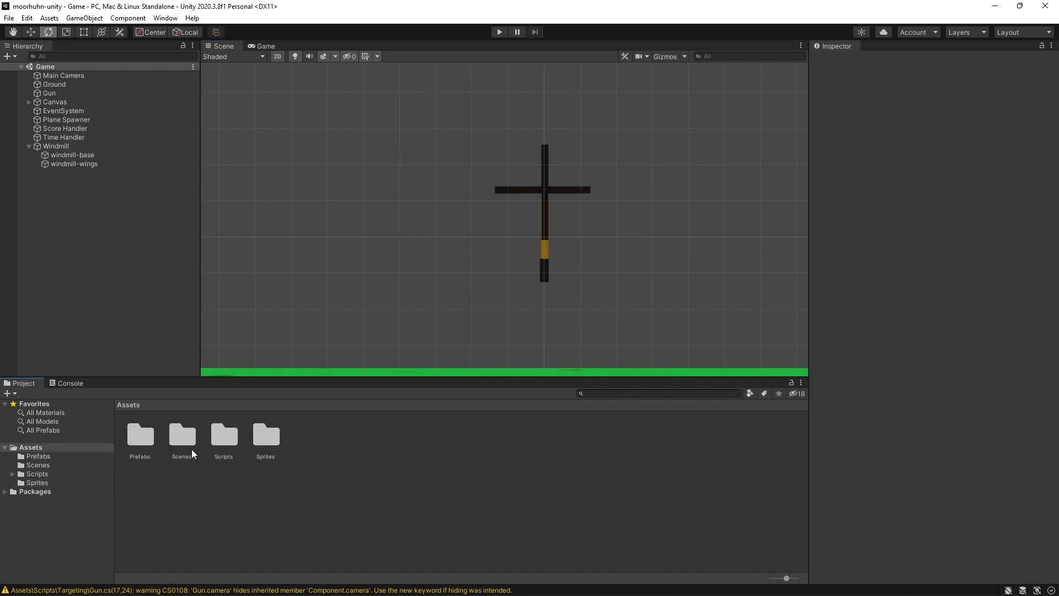
{"action": "double_click", "coordinate": [140, 433]}
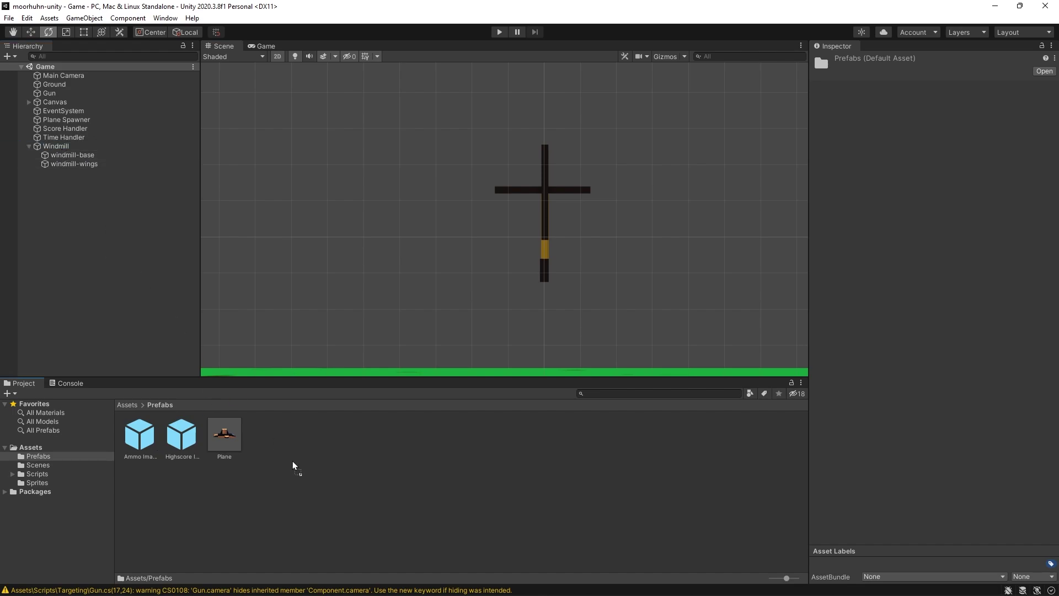
{"action": "left_click_drag", "start_coordinate": [62, 150], "coordinate": [293, 464]}
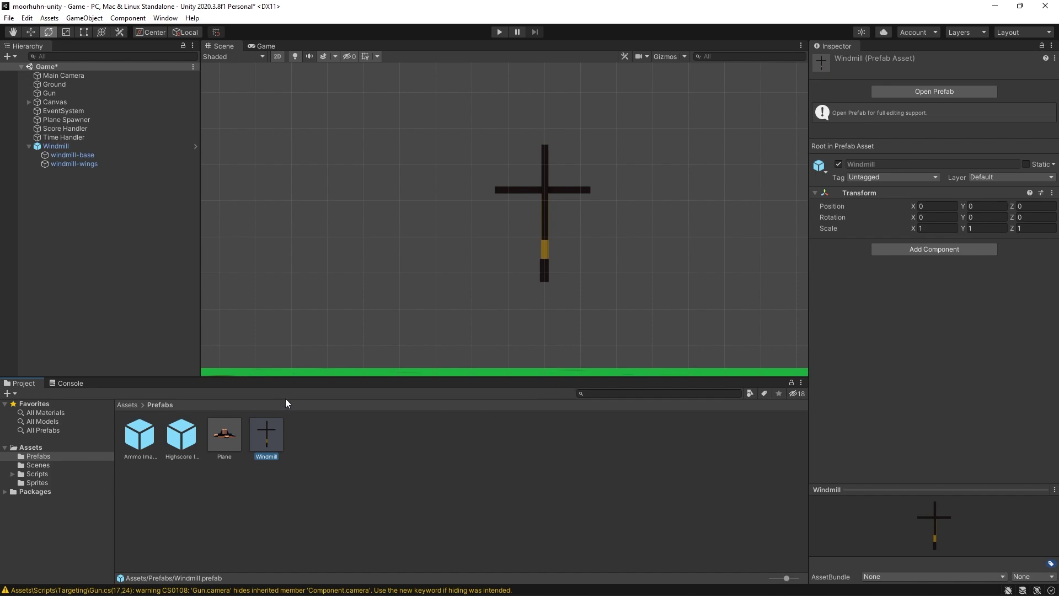
{"action": "left_click", "coordinate": [128, 404]}
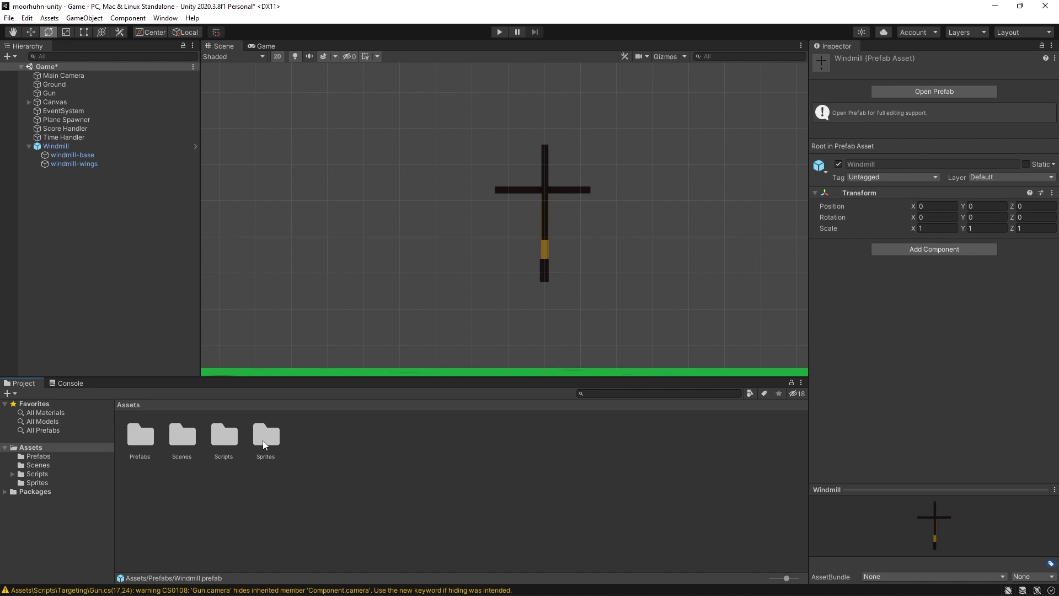
- Drop windmill-plane into the scene and try Pixels Per Unit values of 300, then 350
{"action": "double_click", "coordinate": [266, 436]}
{"action": "left_click_drag", "start_coordinate": [307, 434], "coordinate": [455, 236]}
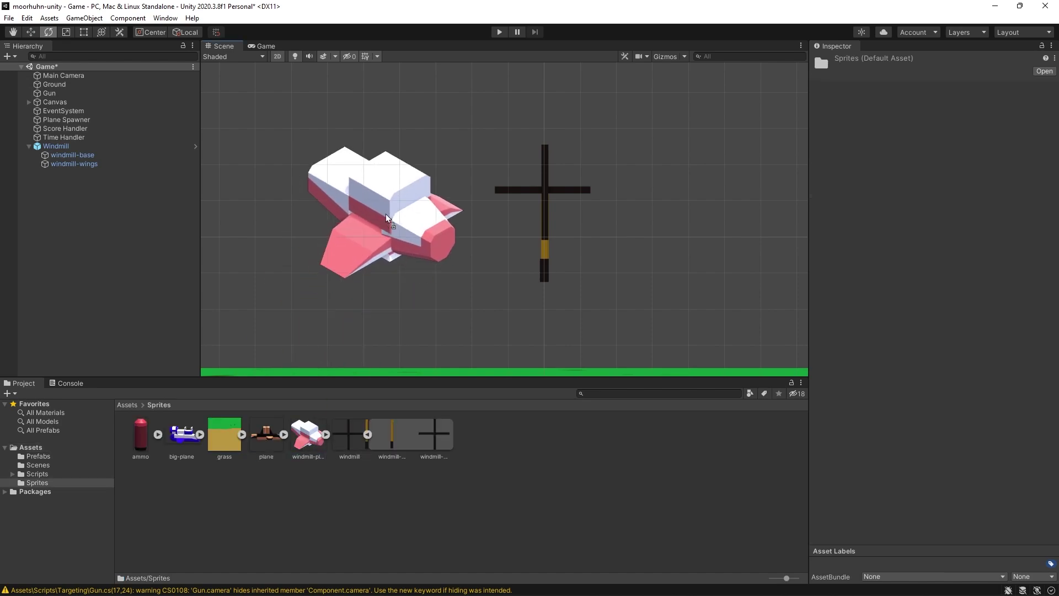
{"action": "scroll", "coordinate": [511, 263], "scroll_direction": "down", "scroll_amount": 2}
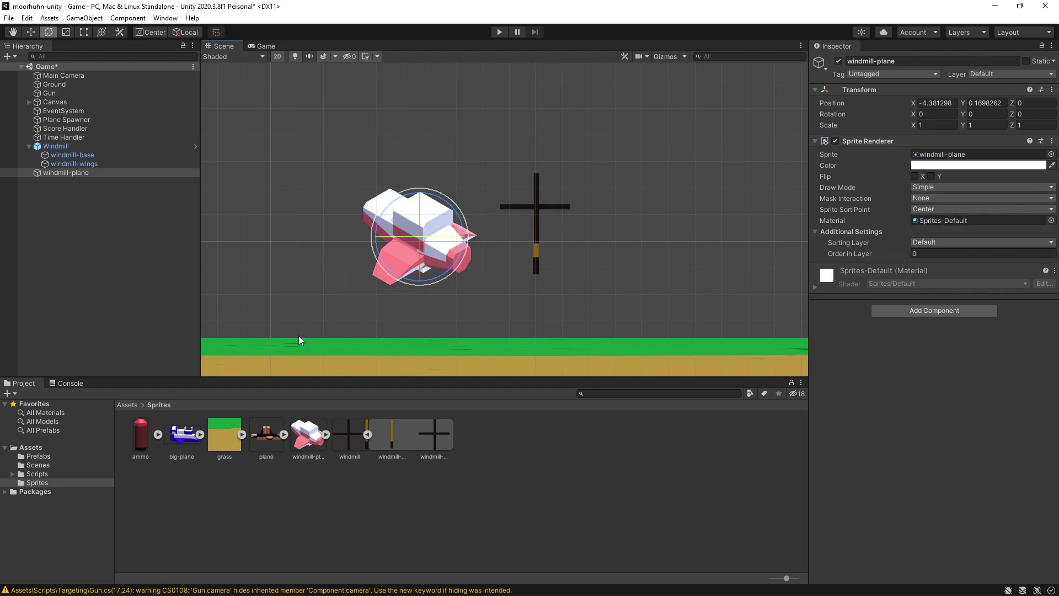
{"action": "left_click", "coordinate": [307, 435]}
{"action": "left_click", "coordinate": [932, 140]}
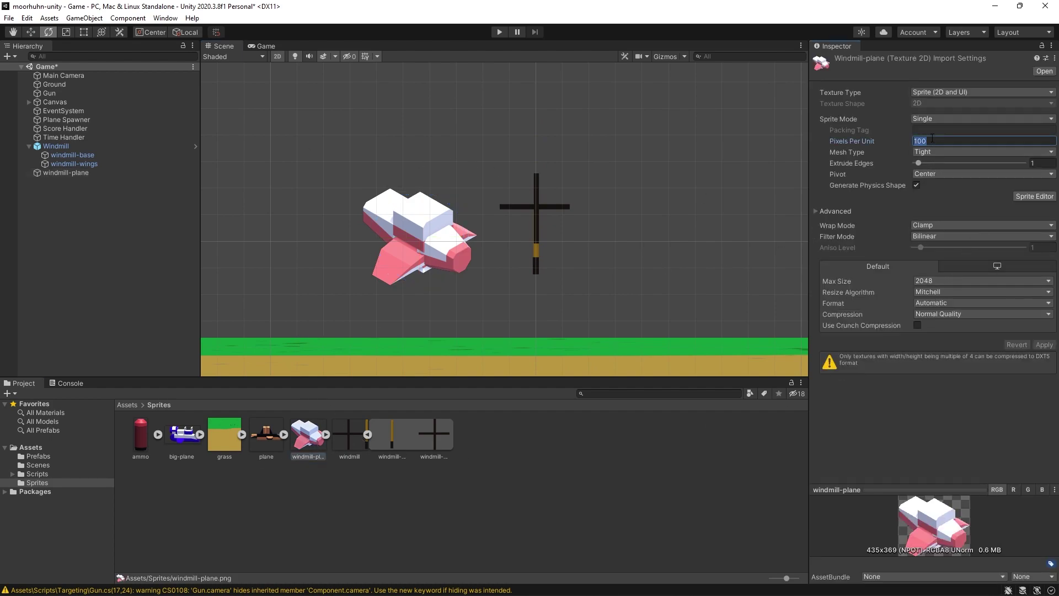
{"action": "type", "text": "300"}
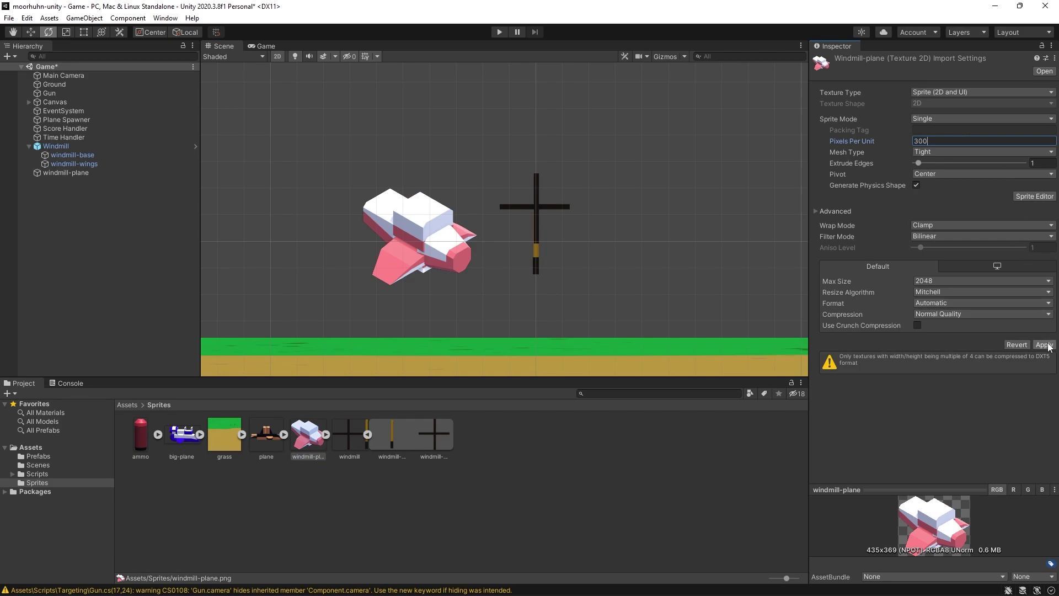
{"action": "left_click", "coordinate": [1051, 346]}
{"action": "left_click", "coordinate": [941, 141]}
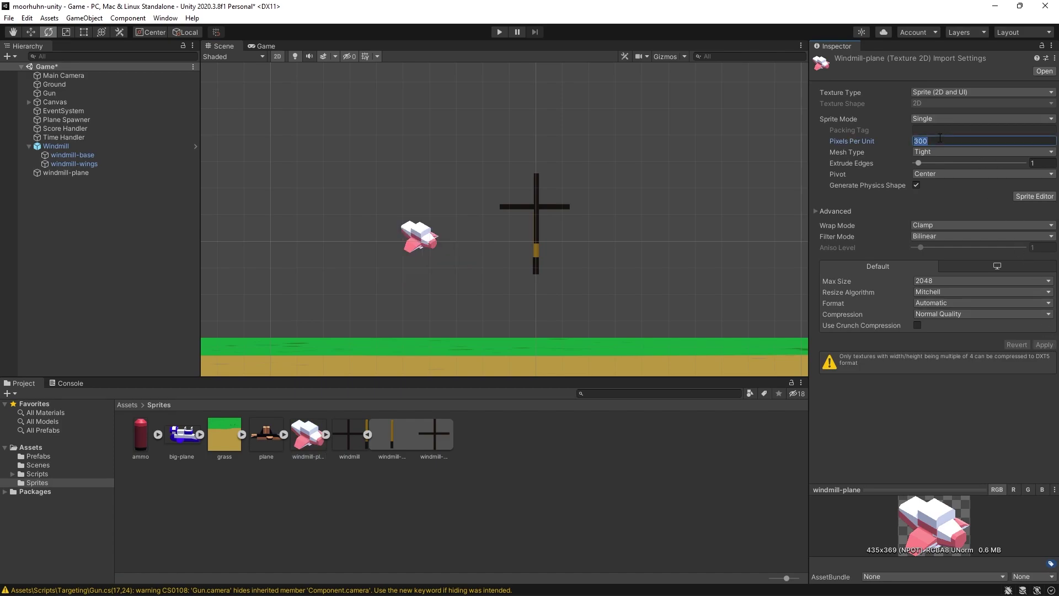
{"action": "left_click", "coordinate": [954, 134]}
{"action": "key", "text": "BackSpace"}
{"action": "key", "text": "BackSpace"}
{"action": "type", "text": "50"}
{"action": "left_click", "coordinate": [1044, 345]}
{"action": "left_click", "coordinate": [307, 434]}
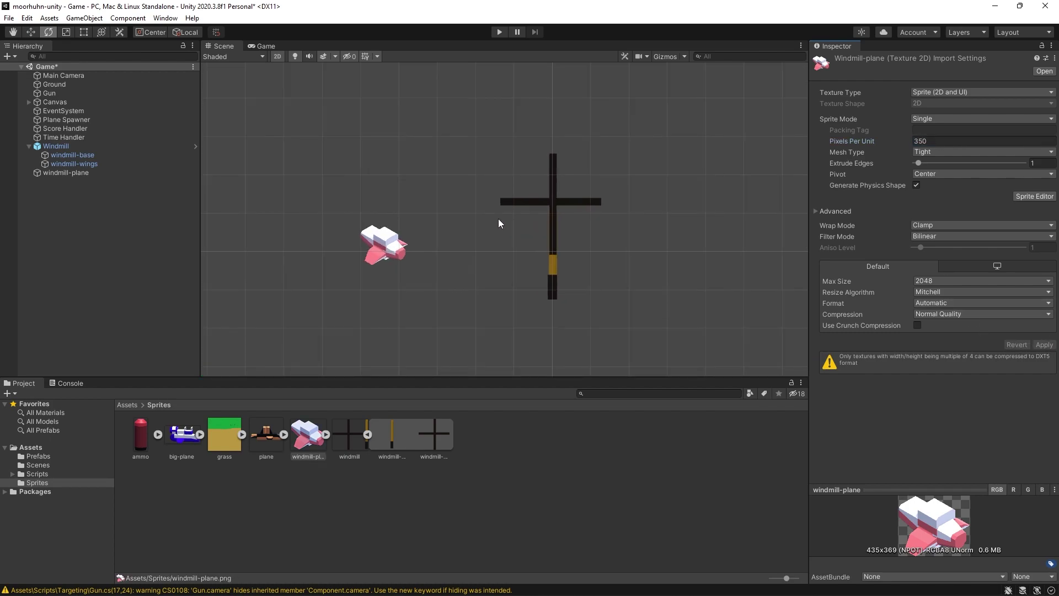
- Set windmill-plane's Pixels Per Unit to 400 and delete its test object from the scene
{"action": "scroll", "coordinate": [498, 220], "scroll_direction": "up", "scroll_amount": 1}
{"action": "left_click", "coordinate": [950, 142]}
{"action": "type", "text": "400"}
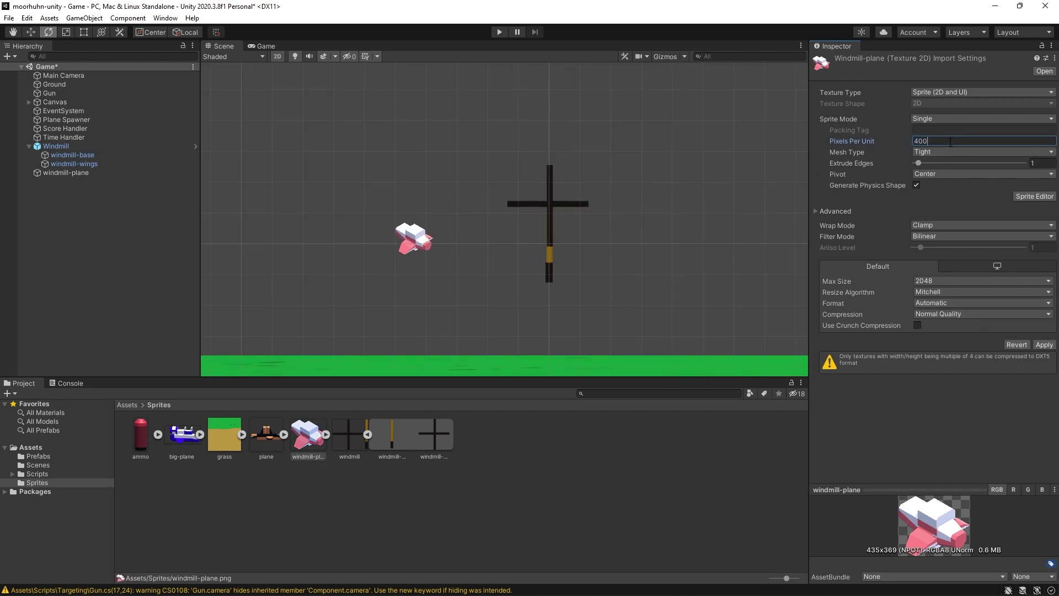
{"action": "left_click", "coordinate": [1044, 345]}
{"action": "scroll", "coordinate": [505, 211], "scroll_direction": "up", "scroll_amount": 1}
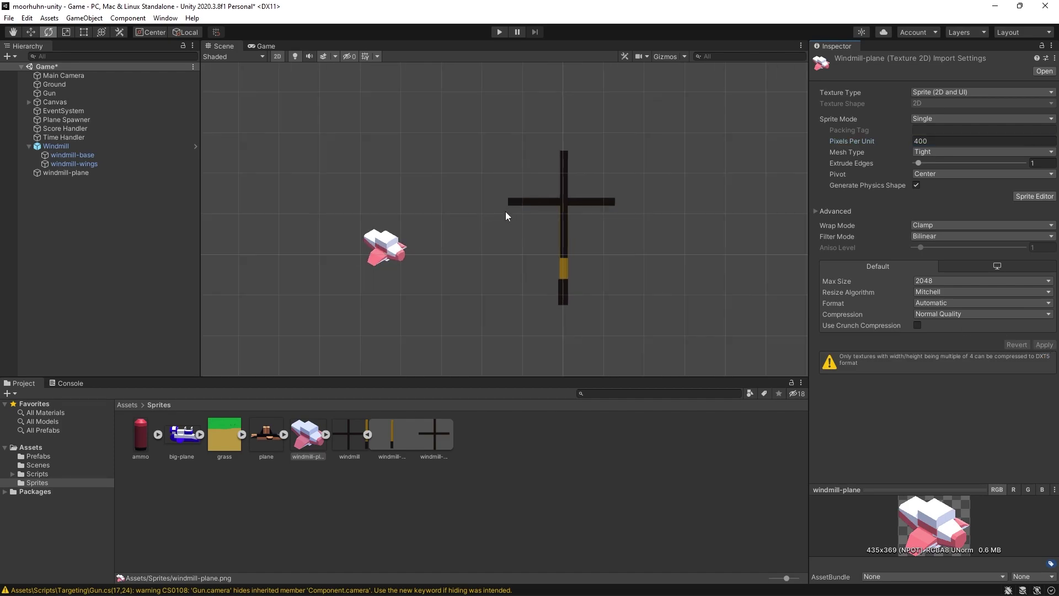
{"action": "left_click", "coordinate": [76, 174]}
{"action": "key", "text": "Delete"}
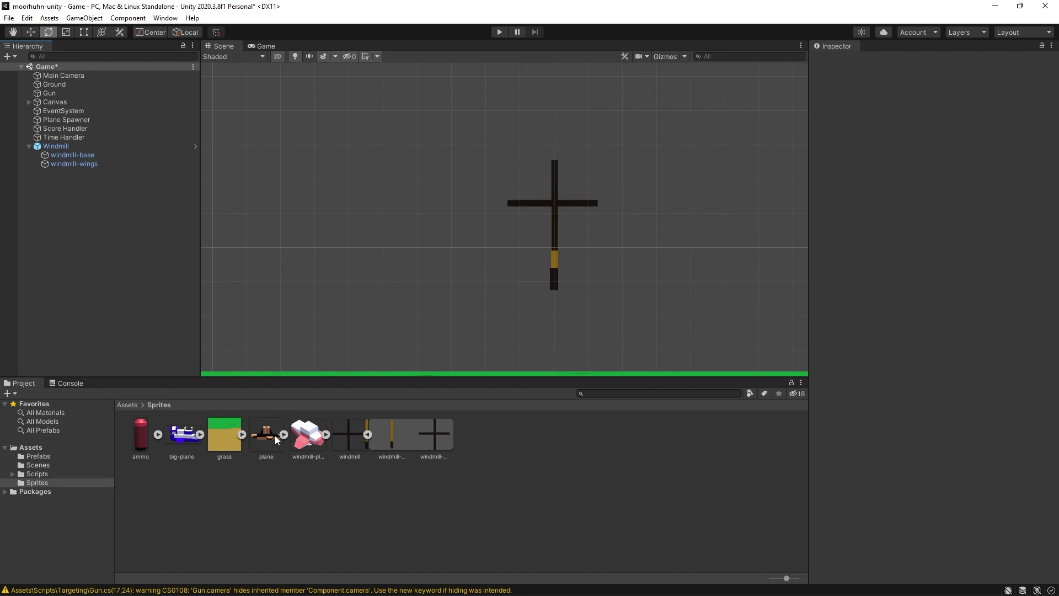
- Drop the plane sprite into the scene as a test, then delete it
{"action": "left_click_drag", "start_coordinate": [266, 435], "coordinate": [349, 245]}
{"action": "scroll", "coordinate": [348, 246], "scroll_direction": "down", "scroll_amount": 1}
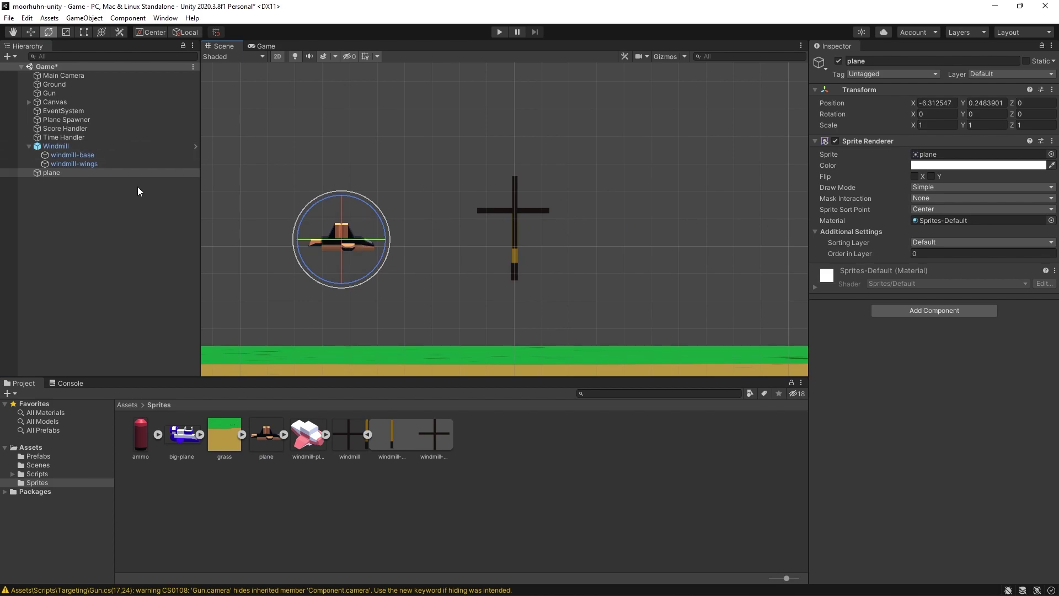
{"action": "key", "text": "Delete"}
- Place a Plane prefab instance from Assets/Prefabs left of the windmill, near X -5.98, Y -0.51
{"action": "left_click", "coordinate": [132, 408]}
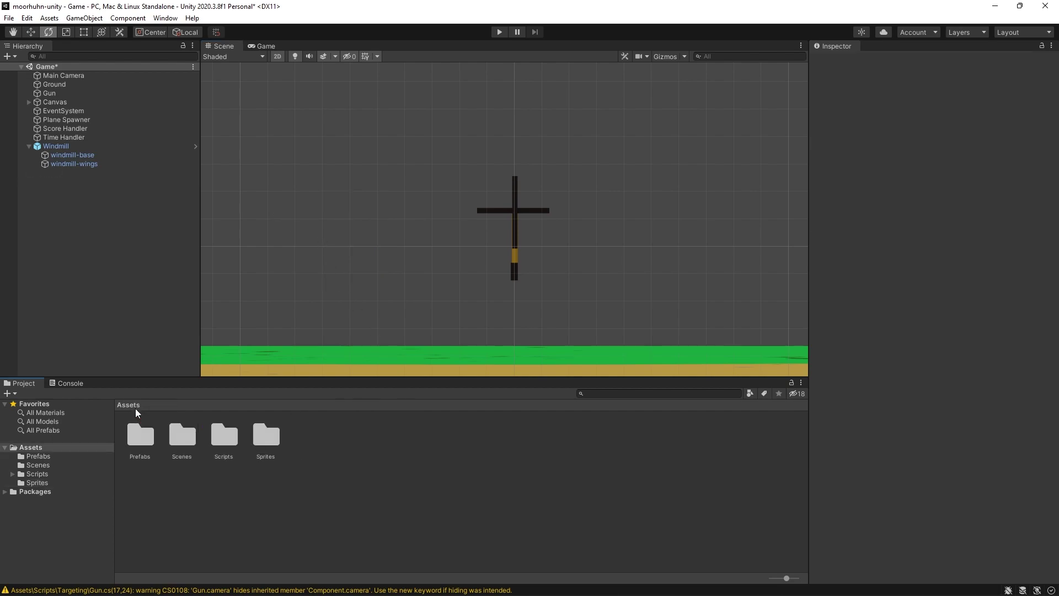
{"action": "double_click", "coordinate": [134, 432]}
{"action": "left_click_drag", "start_coordinate": [224, 434], "coordinate": [351, 259]}
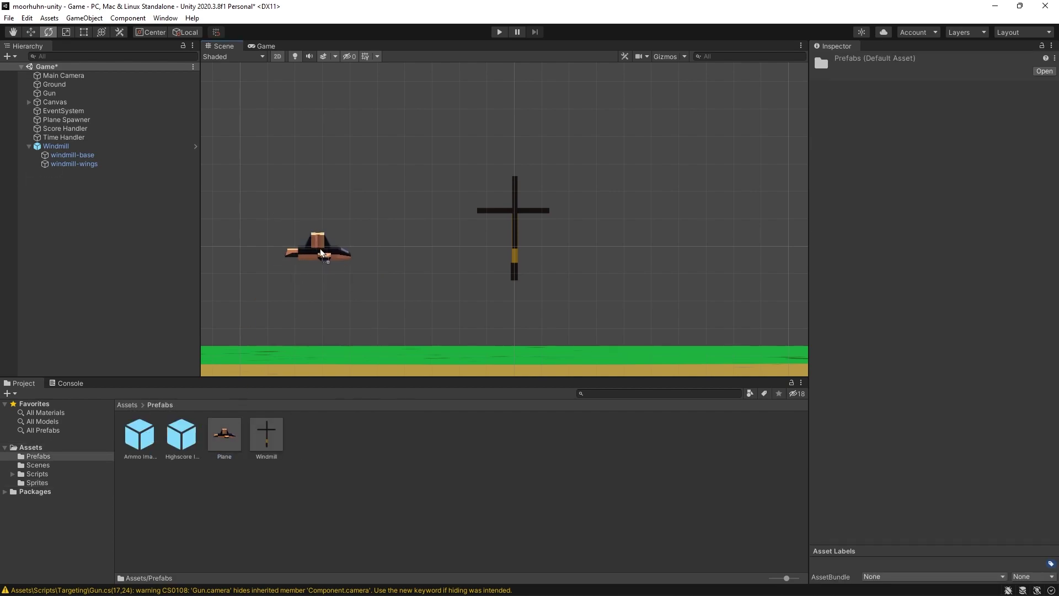
{"action": "left_click_drag", "start_coordinate": [53, 173], "coordinate": [77, 90]}
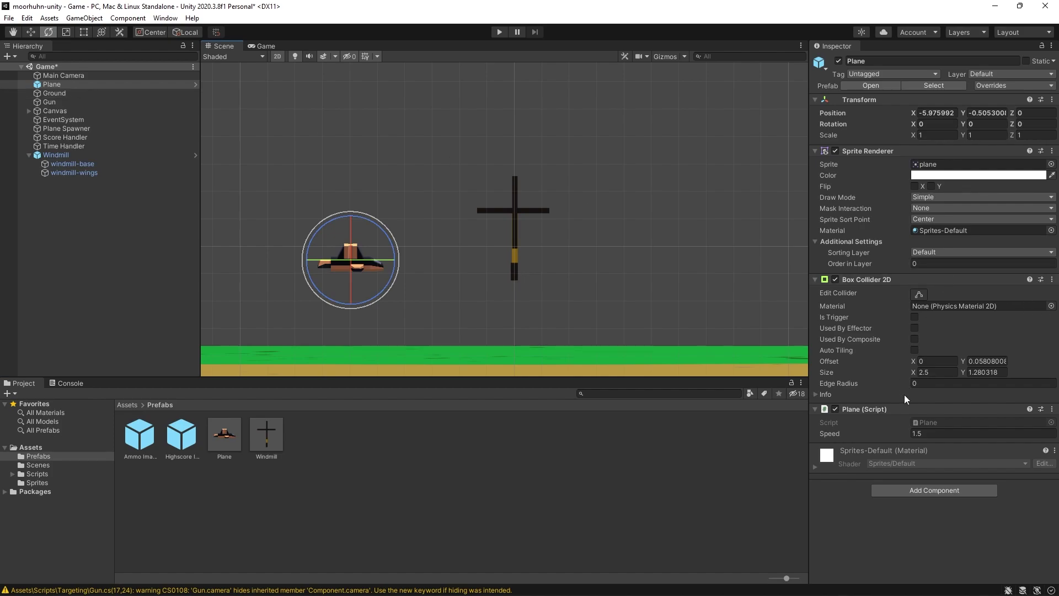
- Remove the Plane script from the copy and swap its sprite to windmill-plane
{"action": "right_click", "coordinate": [899, 409]}
{"action": "left_click", "coordinate": [958, 466]}
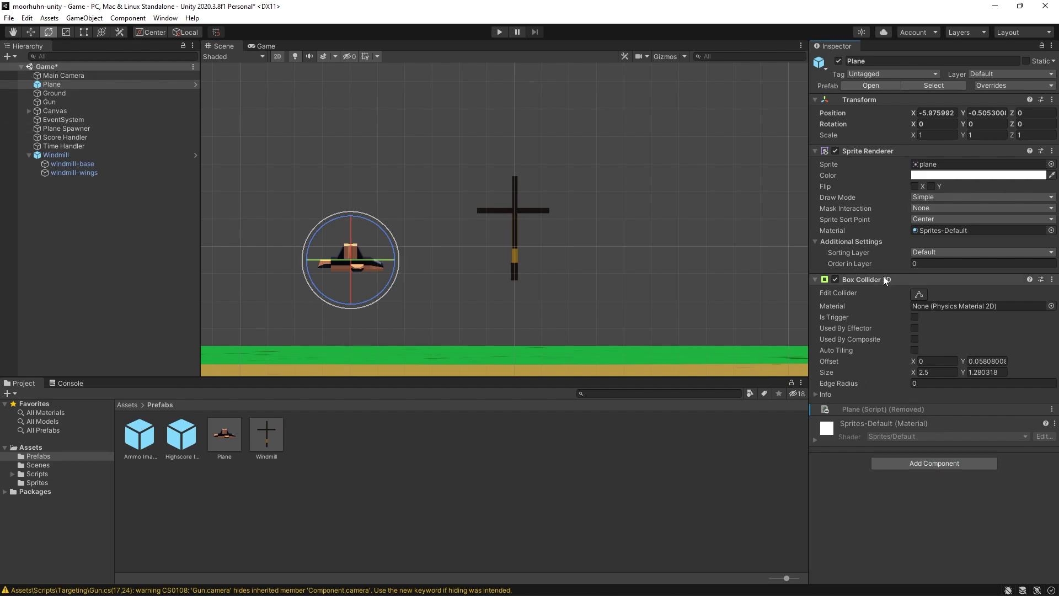
{"action": "left_click", "coordinate": [1051, 164]}
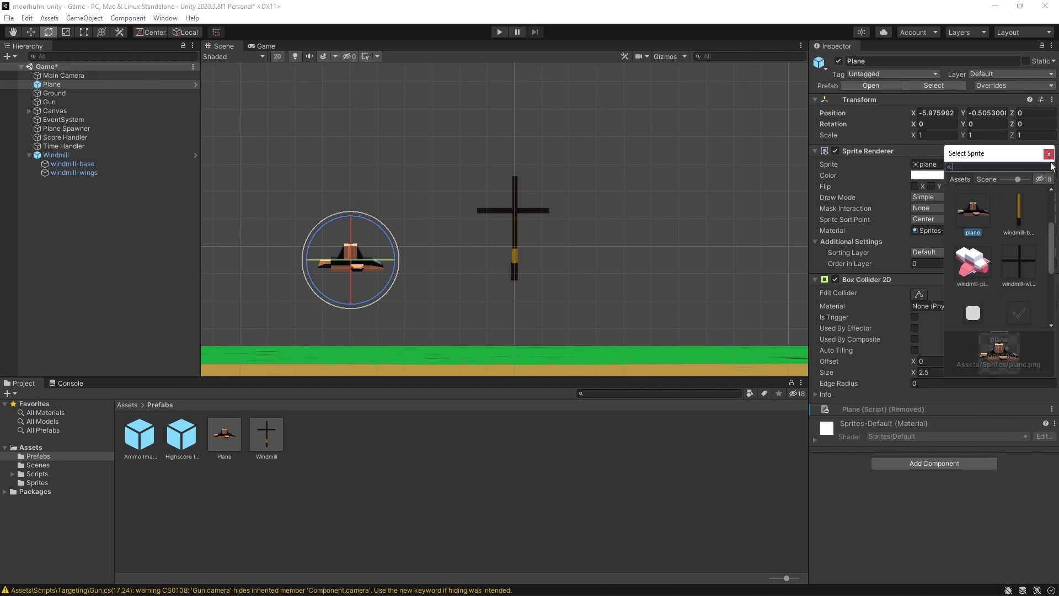
{"action": "double_click", "coordinate": [977, 270]}
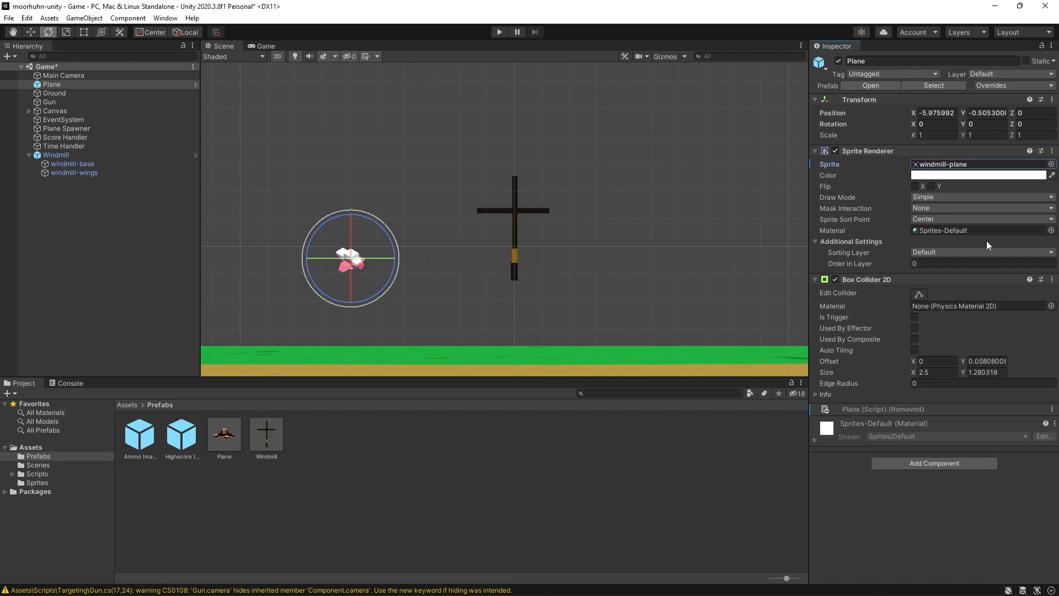
{"action": "scroll", "coordinate": [352, 275], "scroll_direction": "up", "scroll_amount": 3}
{"action": "scroll", "coordinate": [352, 275], "scroll_direction": "down", "scroll_amount": 3}
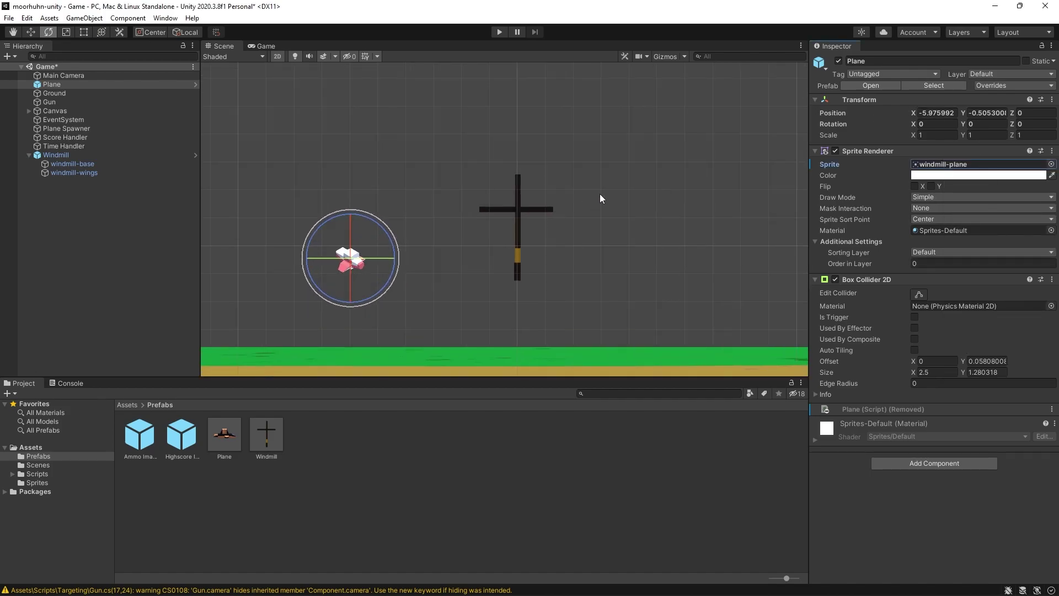
- Rename it to Windmill Plane and save it as an original prefab in Prefabs
{"action": "left_click", "coordinate": [83, 84]}
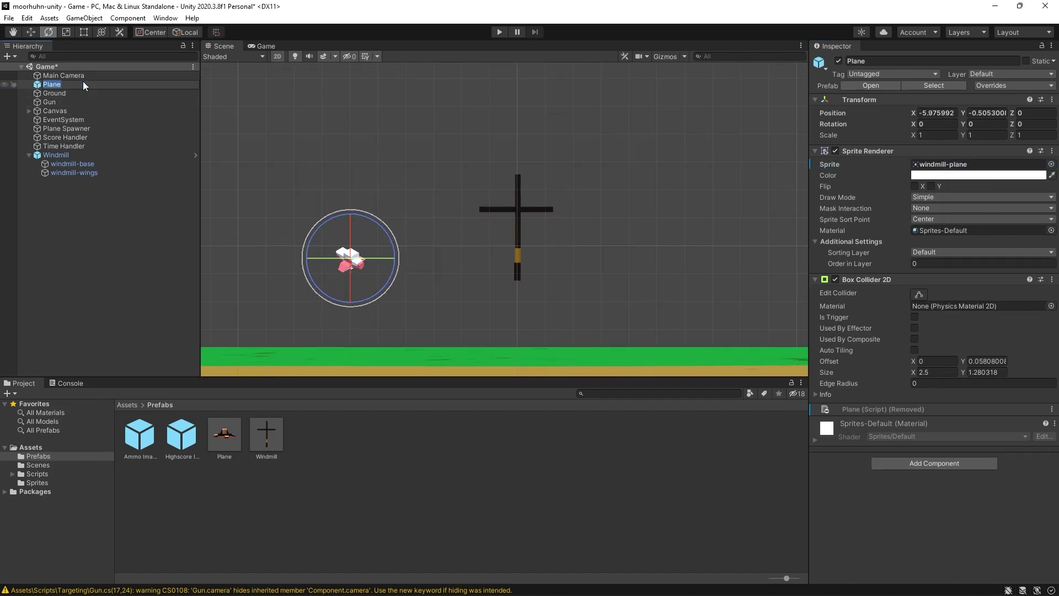
{"action": "type", "text": "Windmil"}
{"action": "type", "text": "lane"}
{"action": "key", "text": "Return"}
{"action": "left_click_drag", "start_coordinate": [82, 83], "coordinate": [350, 477]}
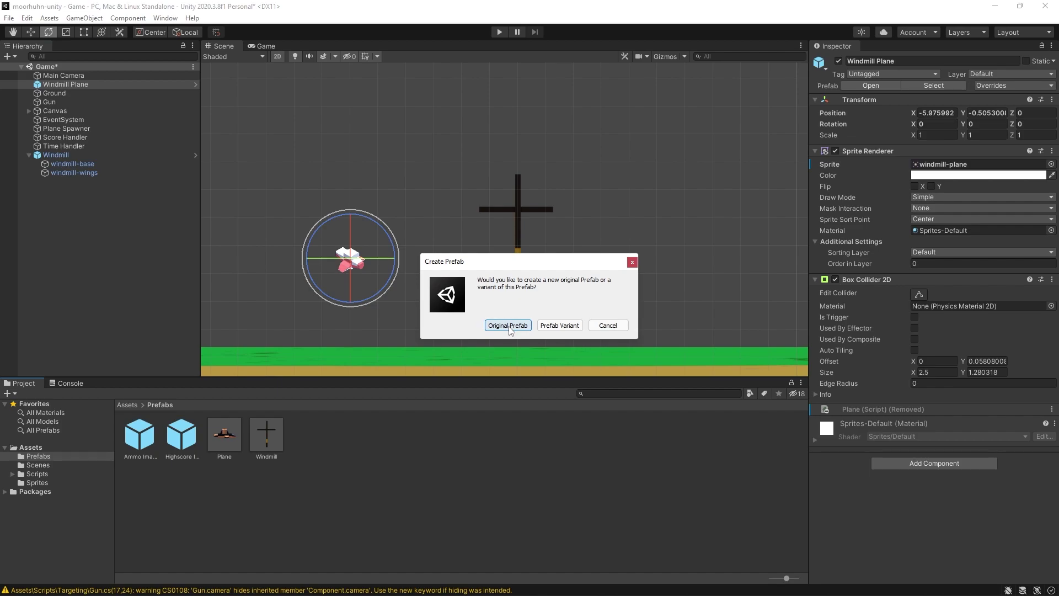
{"action": "left_click", "coordinate": [529, 328]}
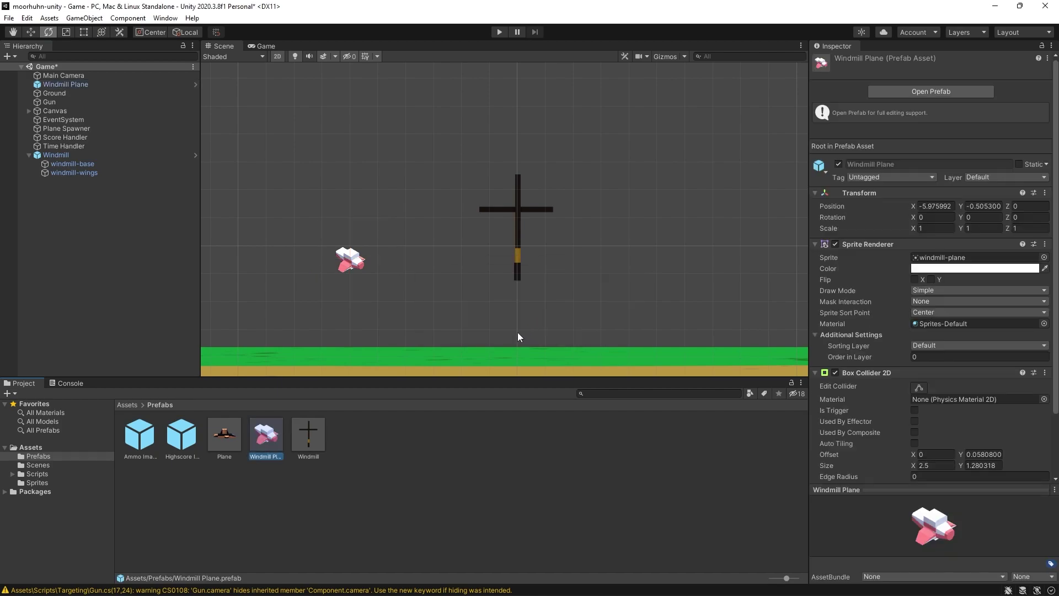
{"action": "scroll", "coordinate": [849, 284], "scroll_direction": "down", "scroll_amount": 3}
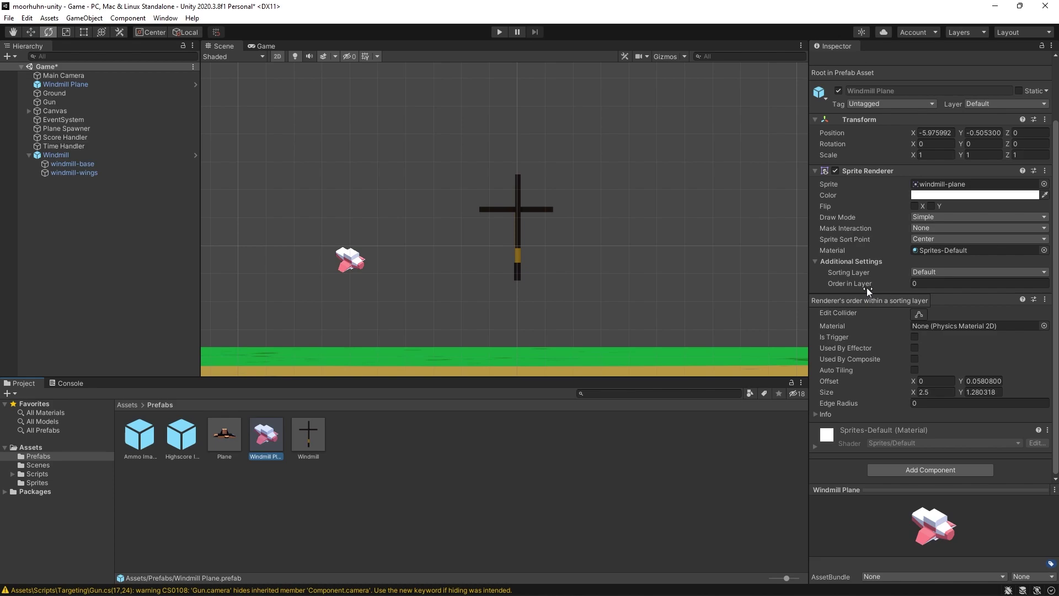
{"action": "left_click", "coordinate": [67, 85]}
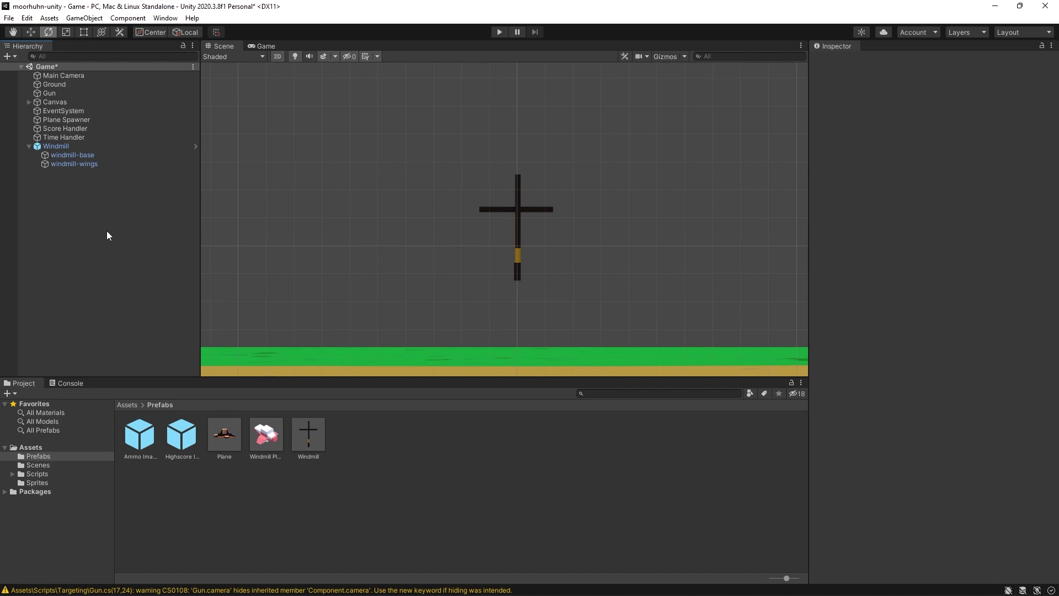
{"action": "scroll", "coordinate": [468, 259], "scroll_direction": "up", "scroll_amount": 1}
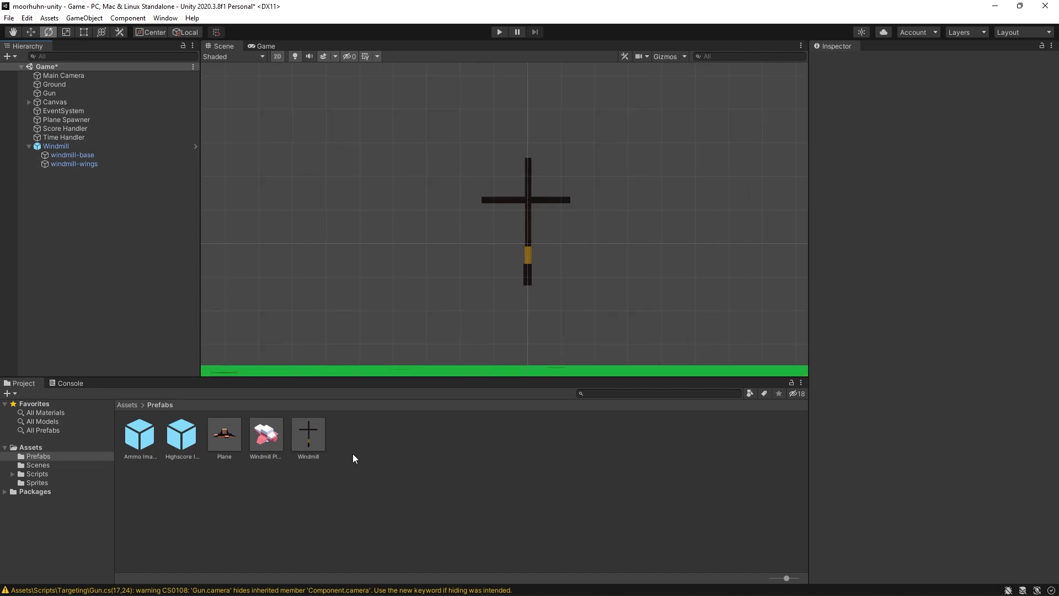
{"action": "scroll", "coordinate": [557, 219], "scroll_direction": "up", "scroll_amount": 1}
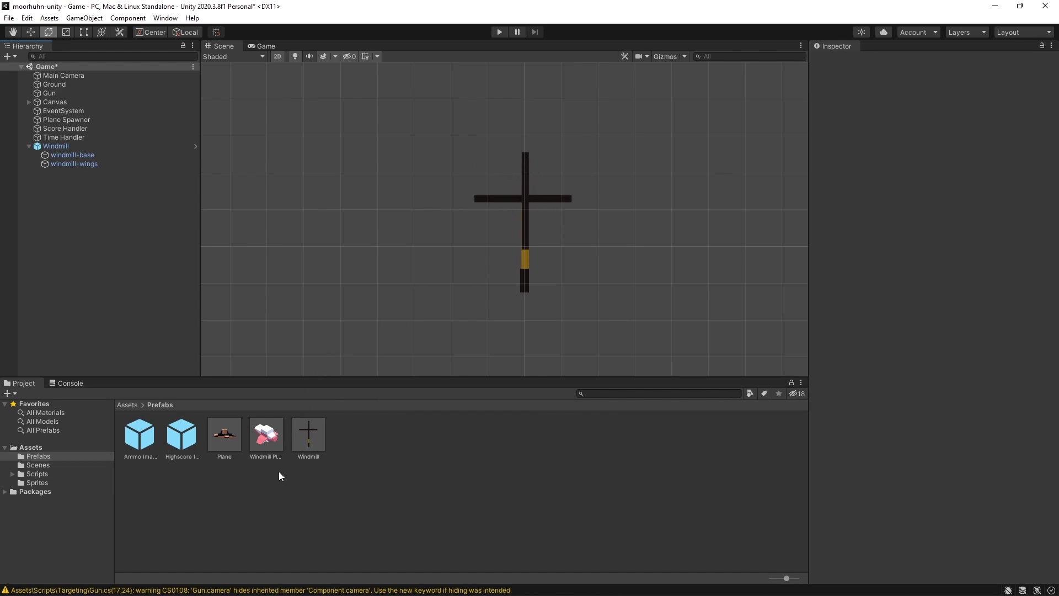
- Attach Windmill Plane instances under windmill-wings, aligned on the left and right wing arms
{"action": "left_click_drag", "start_coordinate": [270, 442], "coordinate": [97, 165]}
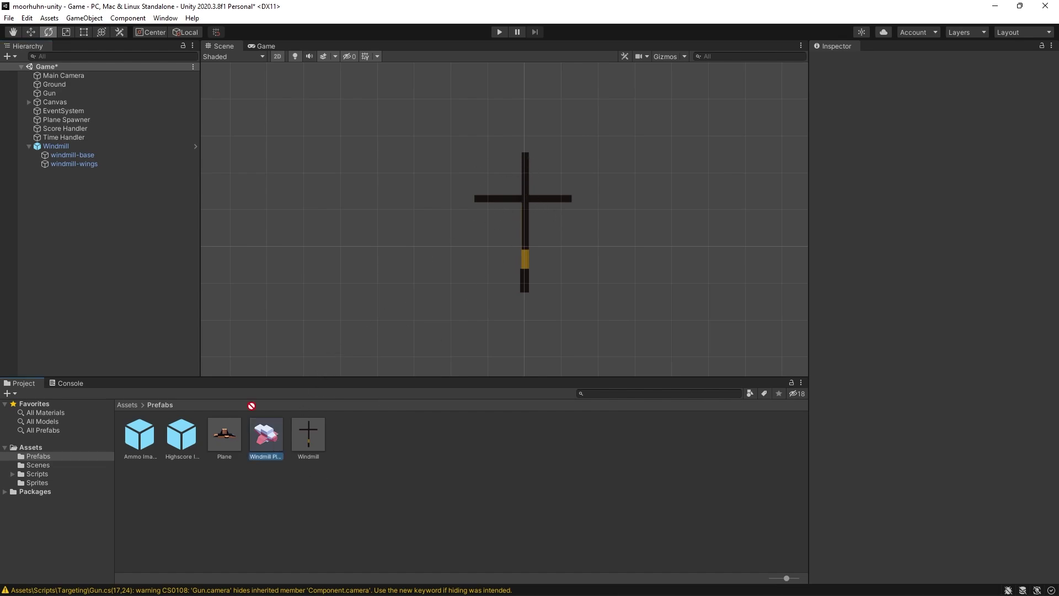
{"action": "left_click", "coordinate": [31, 32]}
{"action": "left_click_drag", "start_coordinate": [347, 213], "coordinate": [532, 221]}
{"action": "left_click", "coordinate": [89, 172]}
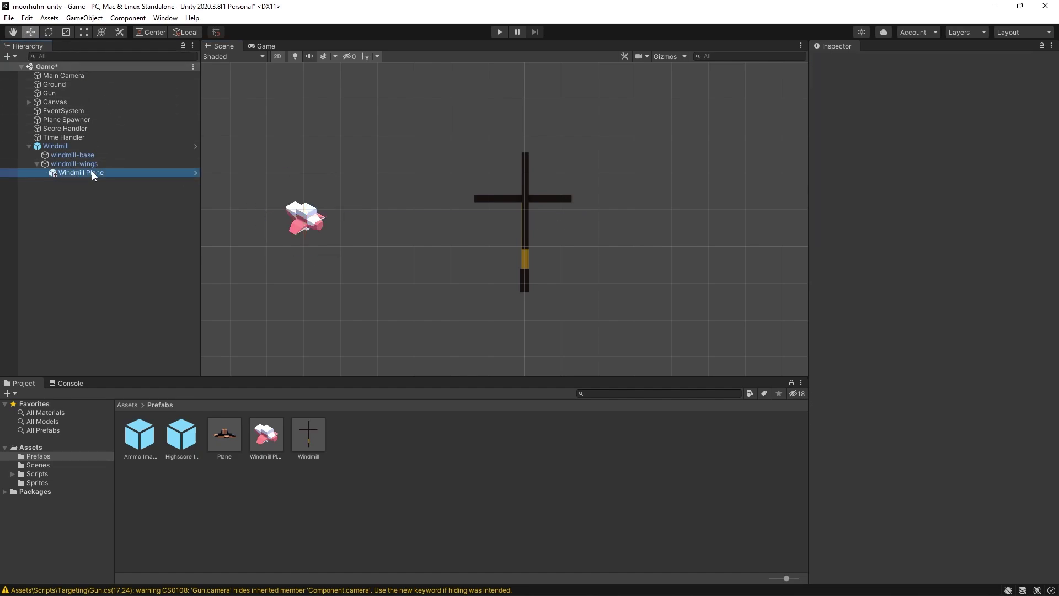
{"action": "left_click_drag", "start_coordinate": [353, 220], "coordinate": [528, 229]}
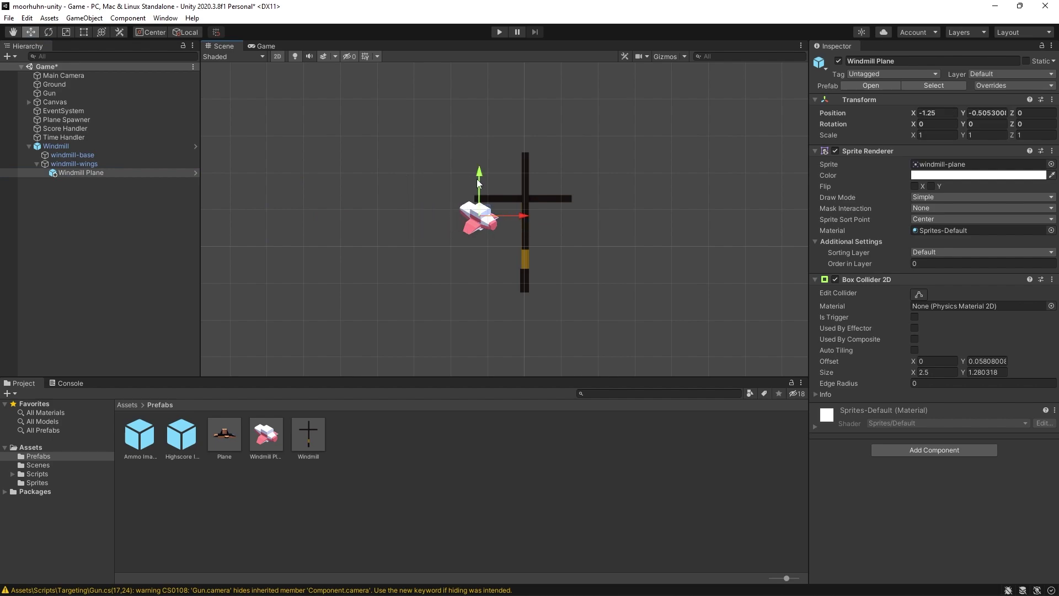
{"action": "left_click_drag", "start_coordinate": [479, 172], "coordinate": [482, 151]}
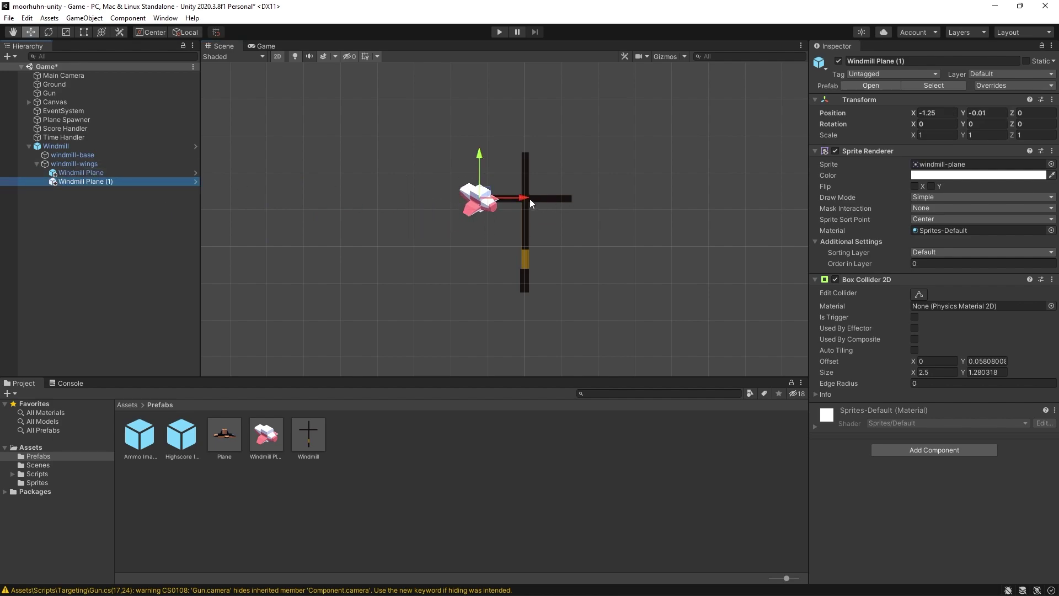
{"action": "mouse_move", "coordinate": [523, 198]}
{"action": "left_mouse_down"}
{"action": "mouse_move", "coordinate": [612, 198]}
{"action": "mouse_move", "coordinate": [568, 201]}
{"action": "left_mouse_up"}
- Duplicate planes onto the top arm and below the hub, then save the scene
{"action": "key", "text": "ctrl+d"}
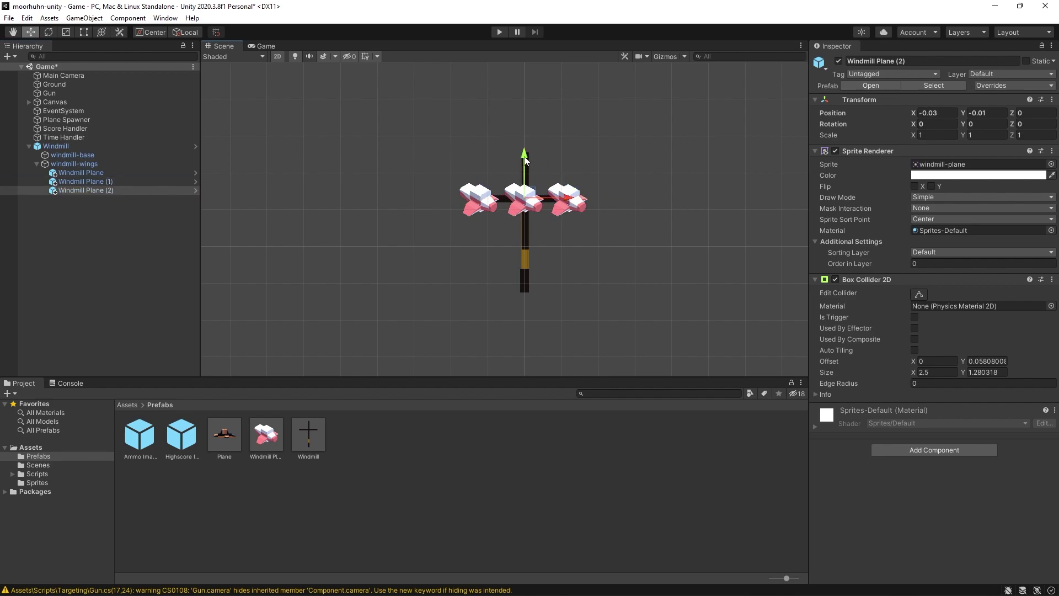
{"action": "left_click_drag", "start_coordinate": [529, 156], "coordinate": [530, 107]}
{"action": "left_click_drag", "start_coordinate": [560, 147], "coordinate": [562, 147]}
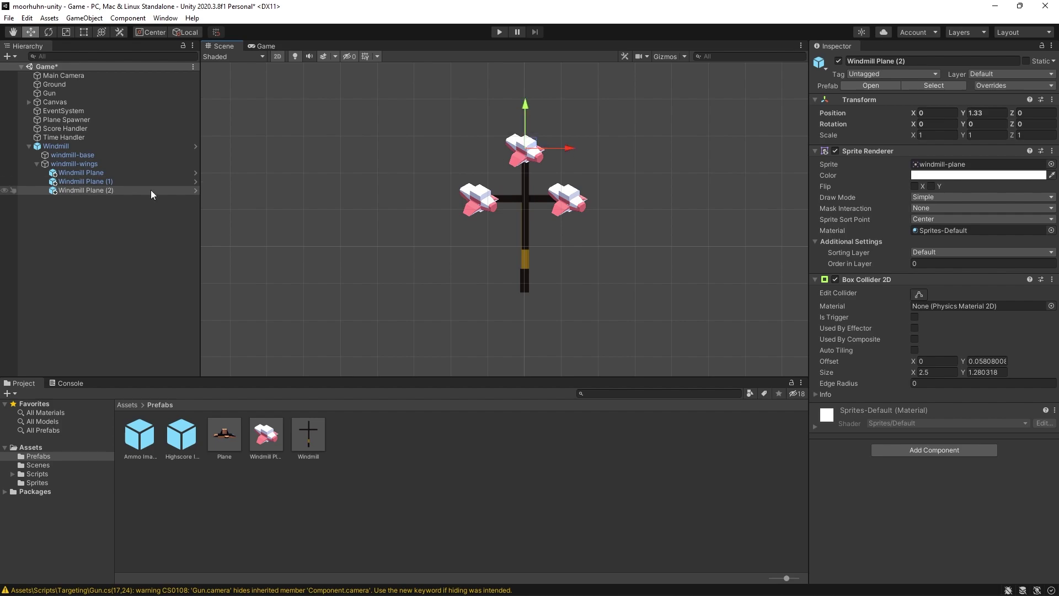
{"action": "key", "text": "ctrl+d"}
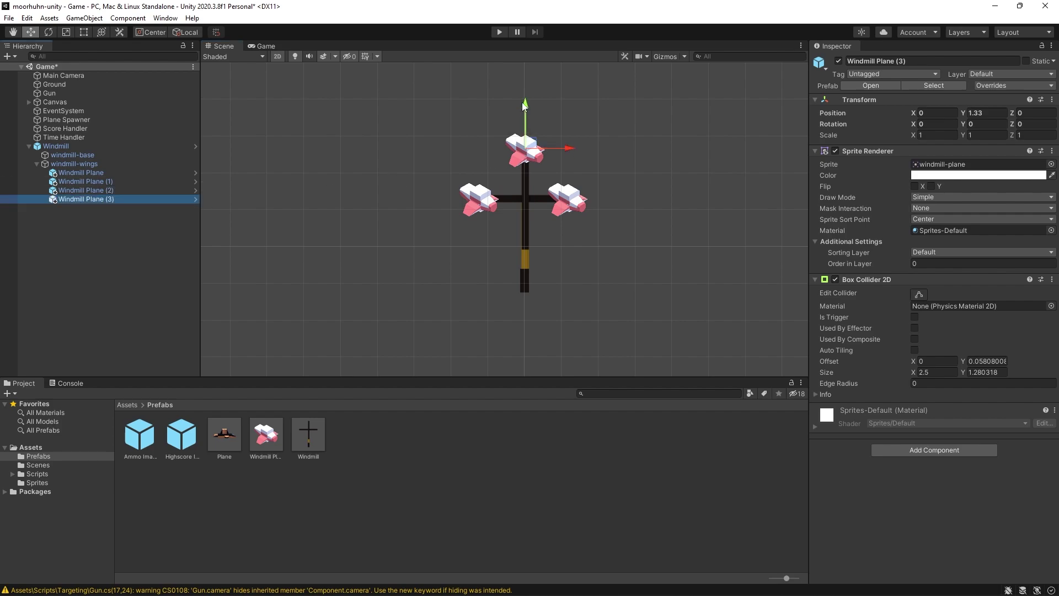
{"action": "left_click_drag", "start_coordinate": [526, 105], "coordinate": [544, 200]}
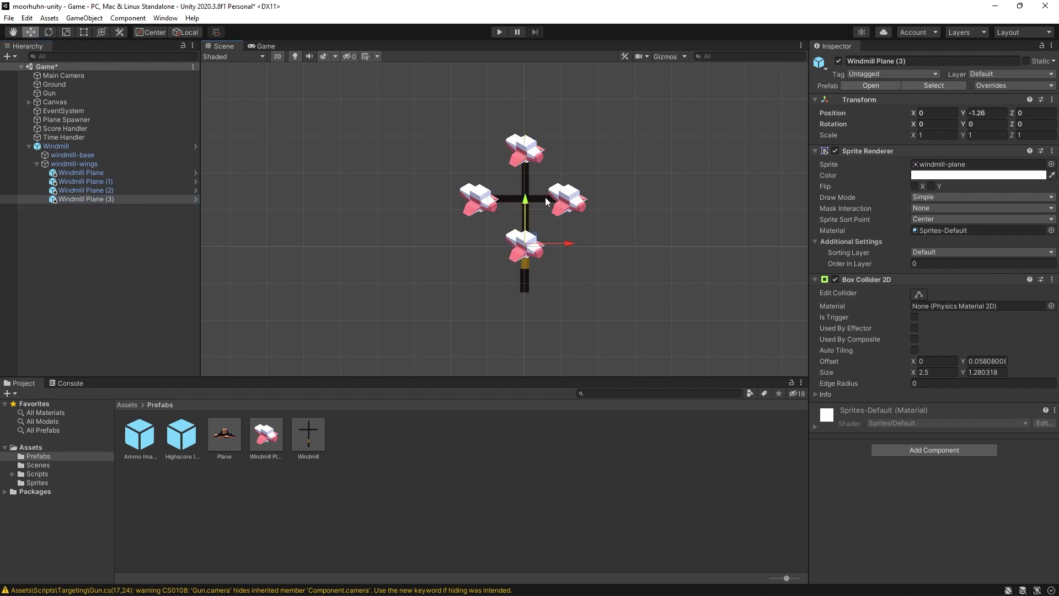
{"action": "key", "text": "ctrl+s"}
{"action": "left_click", "coordinate": [549, 535]}
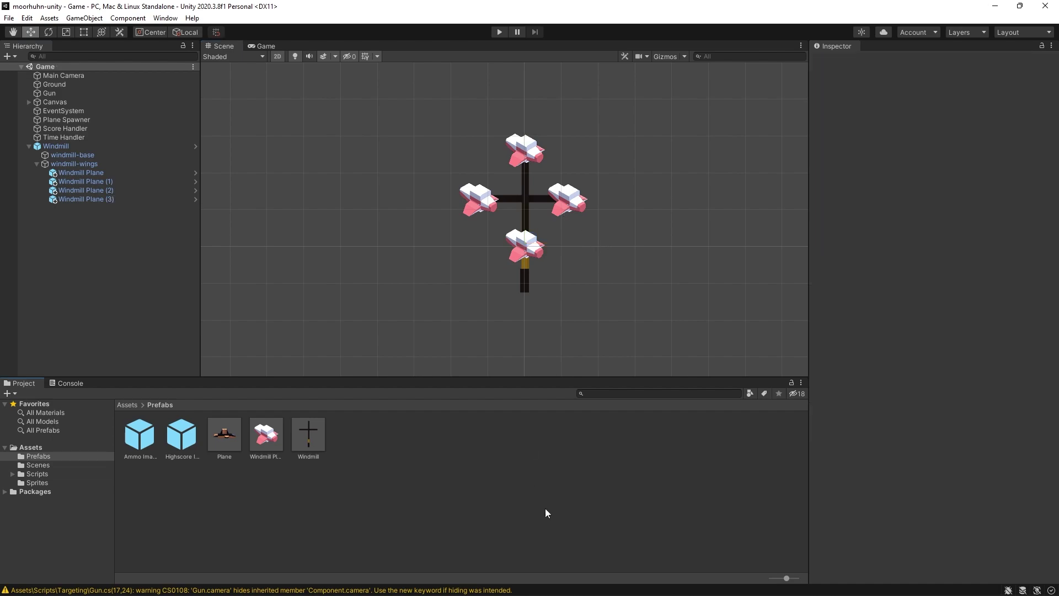
- Test-rotate windmill-wings around the hub, then undo the rotation
{"action": "left_click", "coordinate": [78, 162]}
{"action": "left_click", "coordinate": [48, 31]}
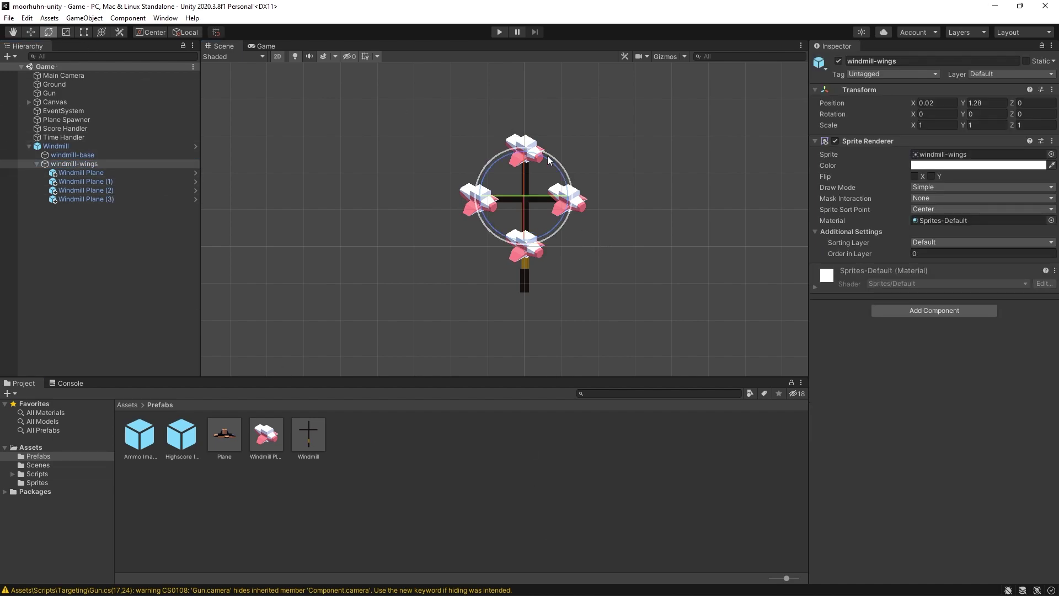
{"action": "mouse_move", "coordinate": [548, 156]}
{"action": "left_mouse_down"}
{"action": "mouse_move", "coordinate": [558, 267]}
{"action": "mouse_move", "coordinate": [593, 363]}
{"action": "mouse_move", "coordinate": [693, 210]}
{"action": "left_mouse_up"}
{"action": "key", "text": "ctrl+z"}
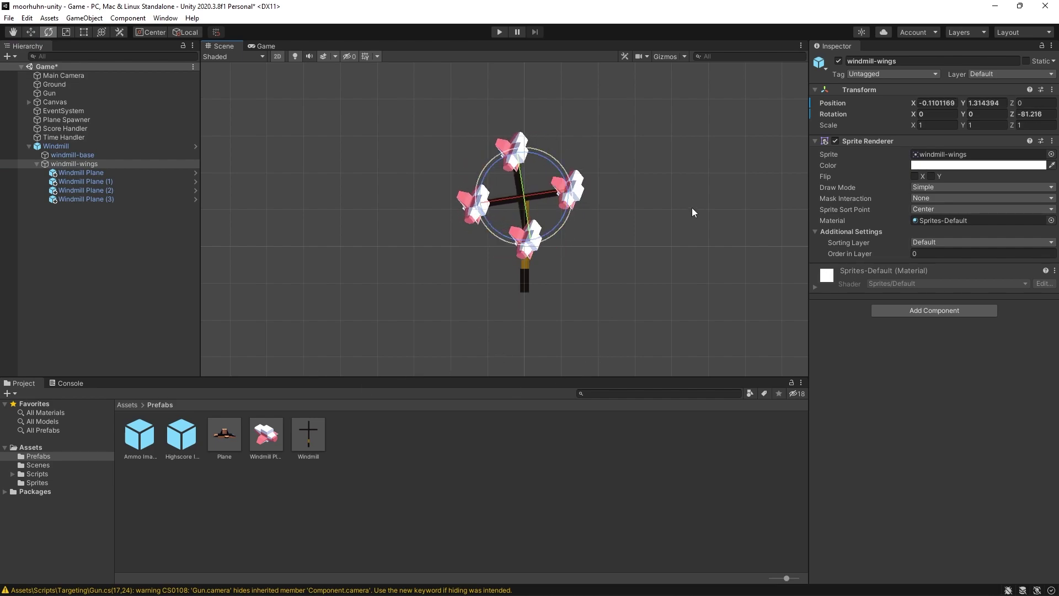
{"action": "key", "text": "ctrl+z"}
{"action": "key", "text": "ctrl+z"}
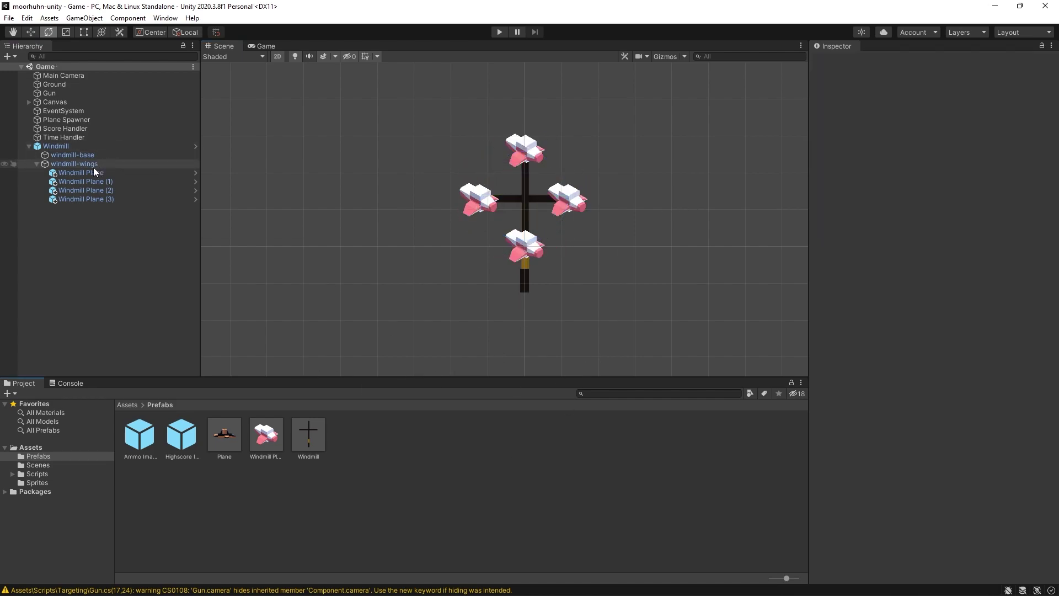
- Apply all of the Windmill object's overrides to its prefab
{"action": "left_click", "coordinate": [94, 147]}
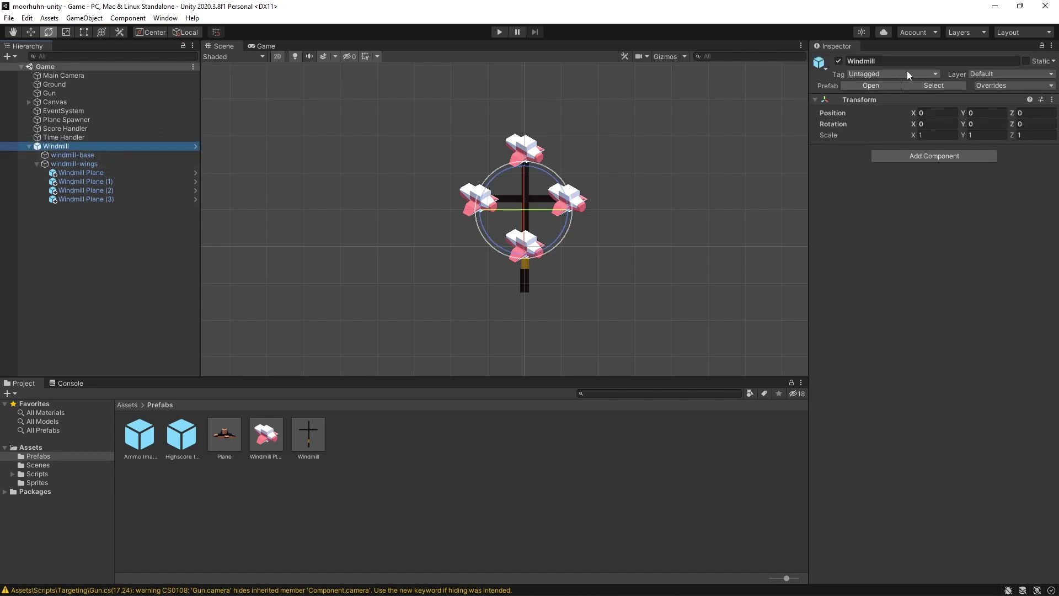
{"action": "left_click", "coordinate": [993, 85]}
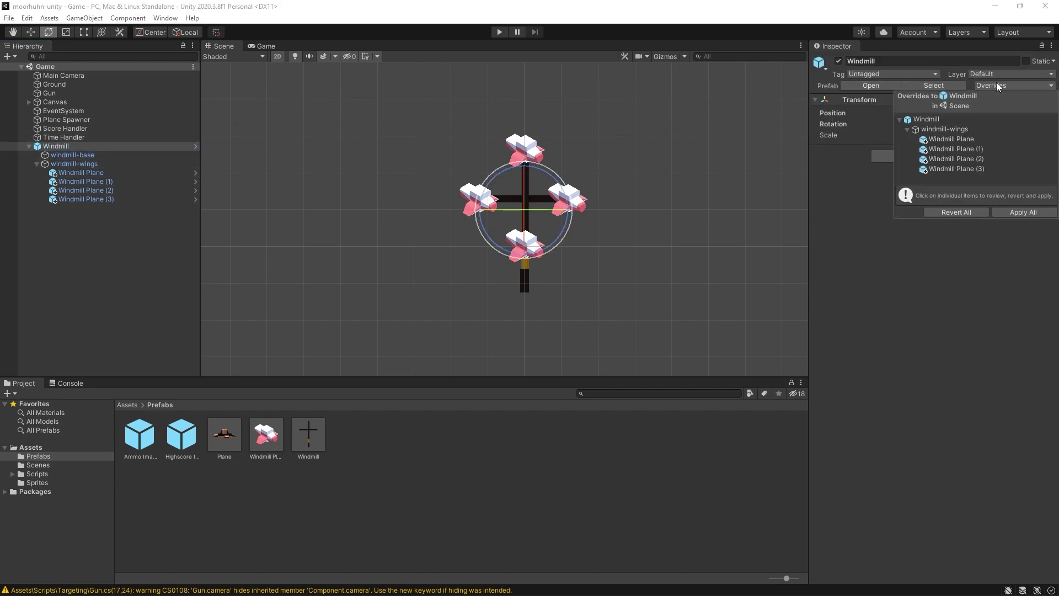
{"action": "left_click", "coordinate": [1024, 213]}
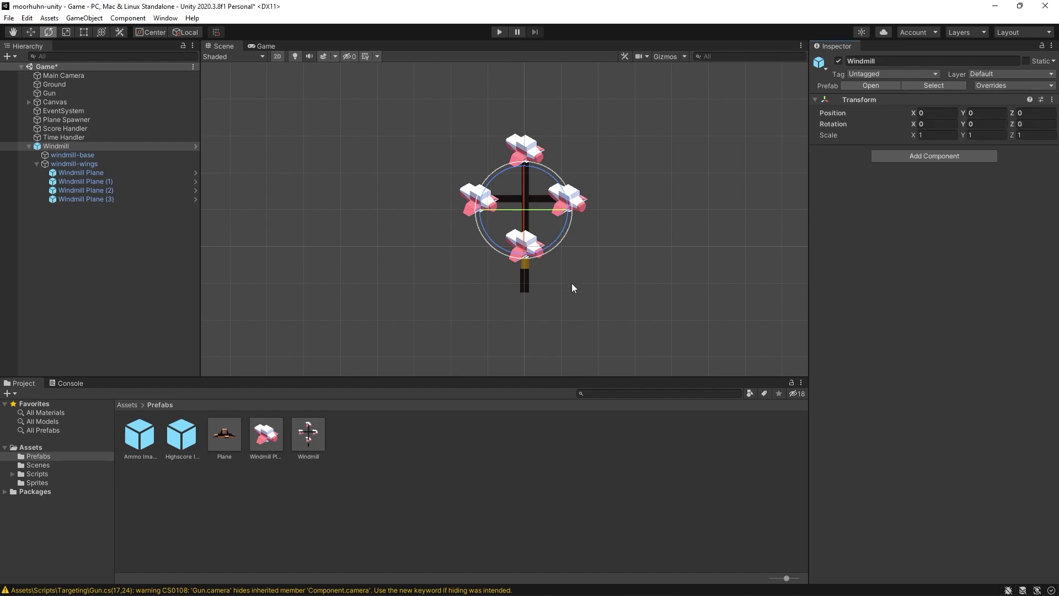
- Delete the original Windmill object from the Game scene
{"action": "double_click", "coordinate": [309, 435]}
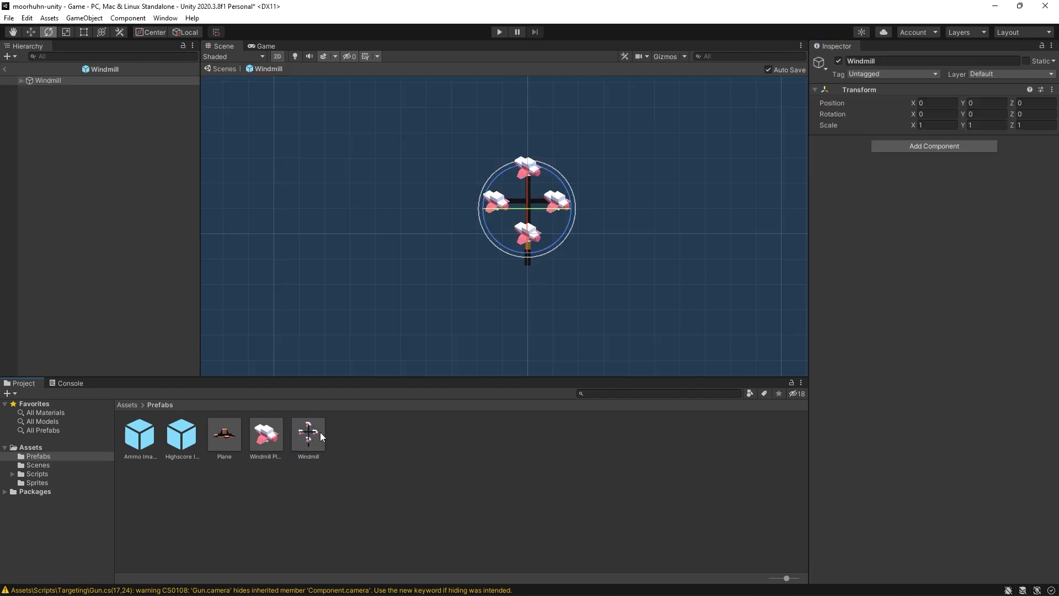
{"action": "left_click", "coordinate": [5, 69]}
{"action": "double_click", "coordinate": [91, 146]}
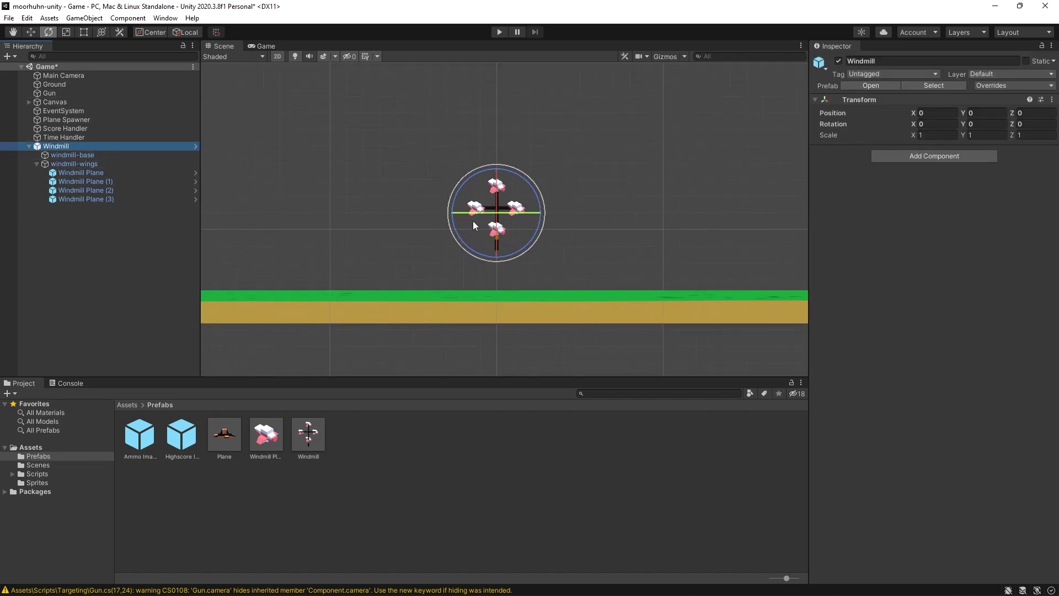
{"action": "key", "text": "Delete"}
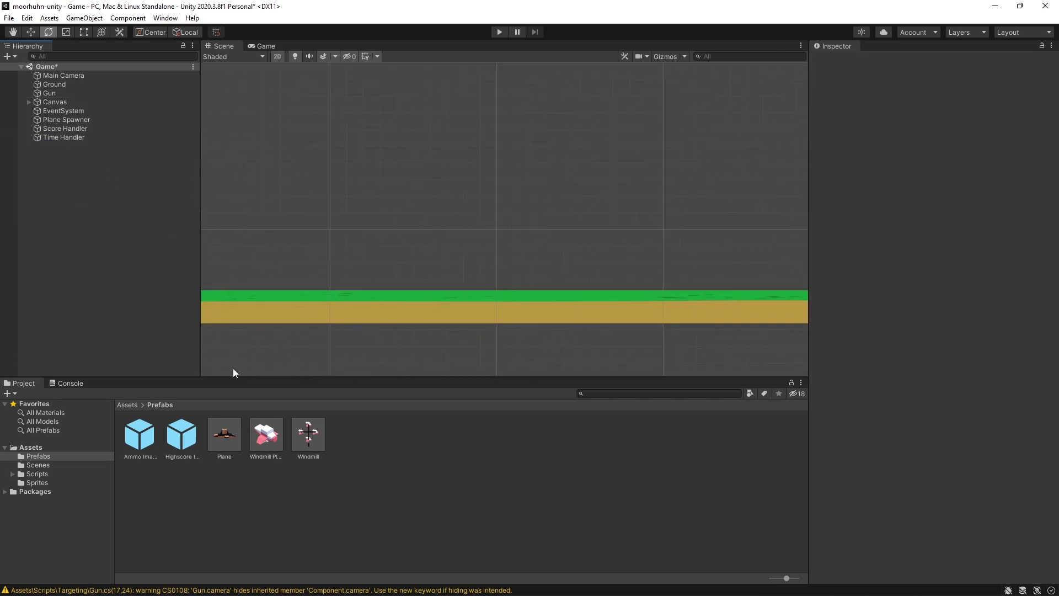
{"action": "scroll", "coordinate": [526, 207], "scroll_direction": "down", "scroll_amount": 3}
{"action": "middle_click_drag", "start_coordinate": [525, 208], "coordinate": [532, 253]}
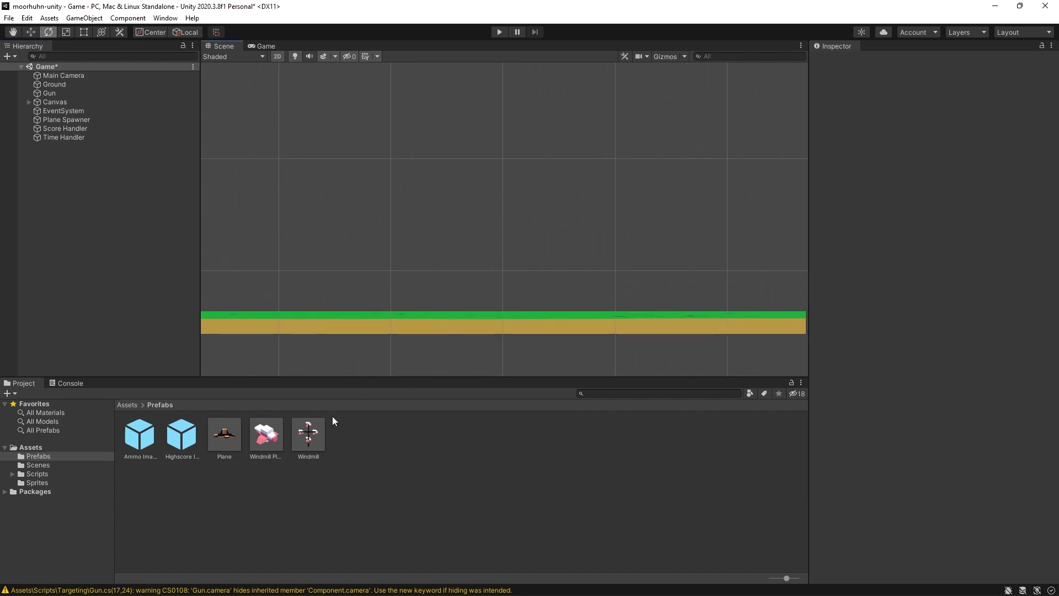
- Place three Windmill prefab instances along the ground and save the scene
{"action": "left_click_drag", "start_coordinate": [308, 436], "coordinate": [568, 303]}
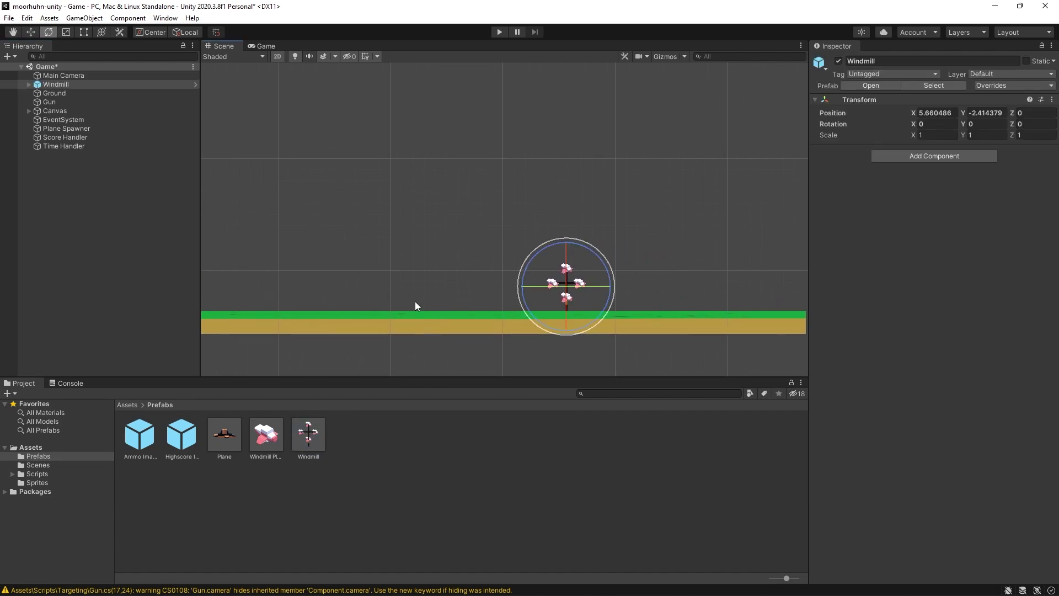
{"action": "middle_click_drag", "start_coordinate": [278, 329], "coordinate": [369, 323]}
{"action": "left_click_drag", "start_coordinate": [308, 436], "coordinate": [348, 291]}
{"action": "scroll", "coordinate": [678, 305], "scroll_direction": "down", "scroll_amount": 3}
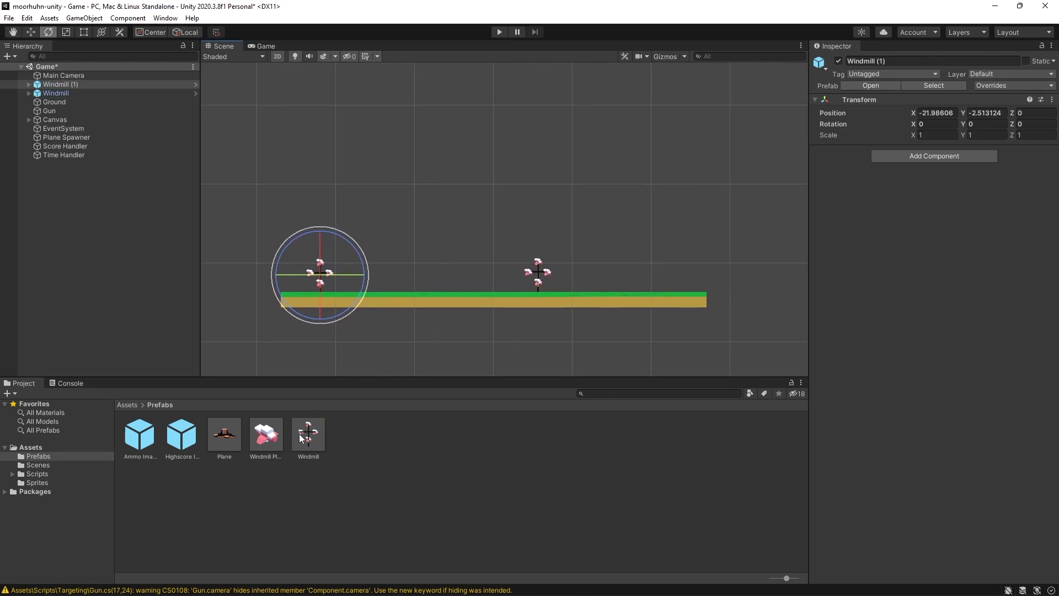
{"action": "left_click_drag", "start_coordinate": [651, 284], "coordinate": [651, 284]}
{"action": "left_click", "coordinate": [558, 345]}
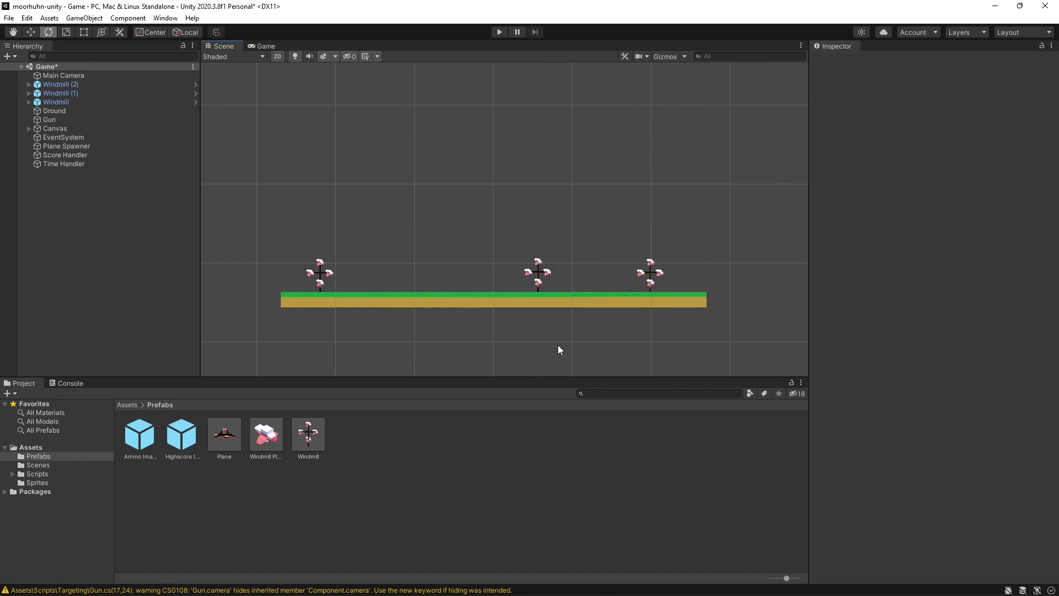
{"action": "scroll", "coordinate": [575, 313], "scroll_direction": "up", "scroll_amount": 2}
{"action": "key", "text": "ctrl+s"}
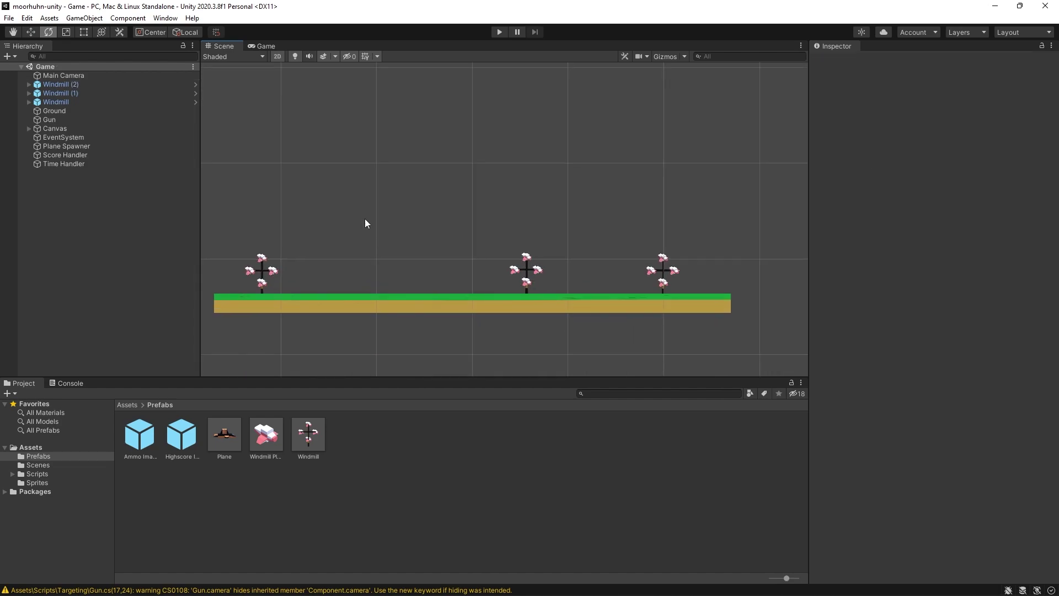
- Open the Windmill prefab for editing and bring up the Animator window
{"action": "double_click", "coordinate": [308, 442]}
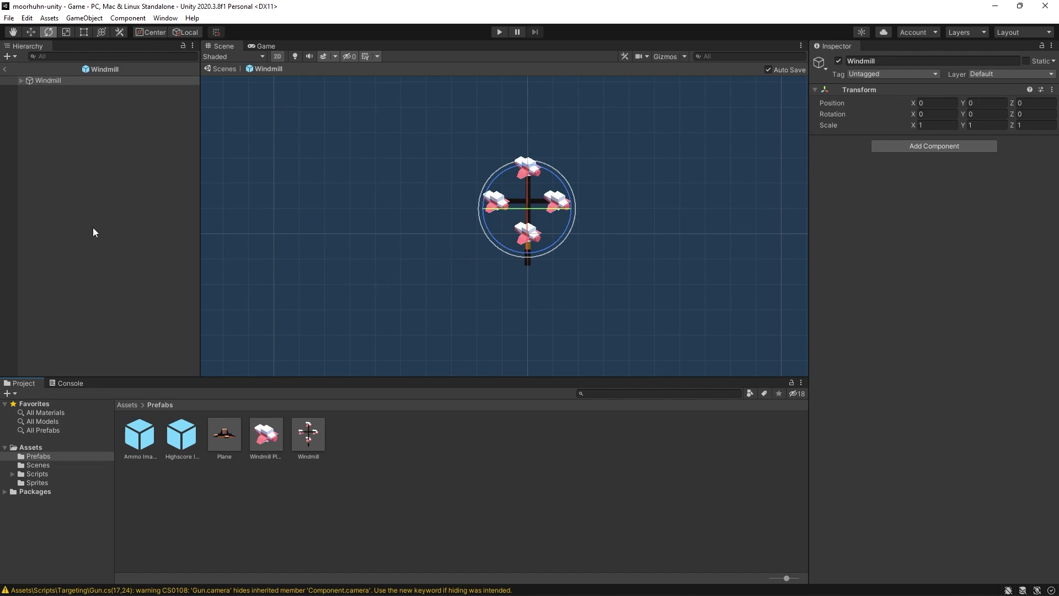
{"action": "left_click", "coordinate": [165, 18]}
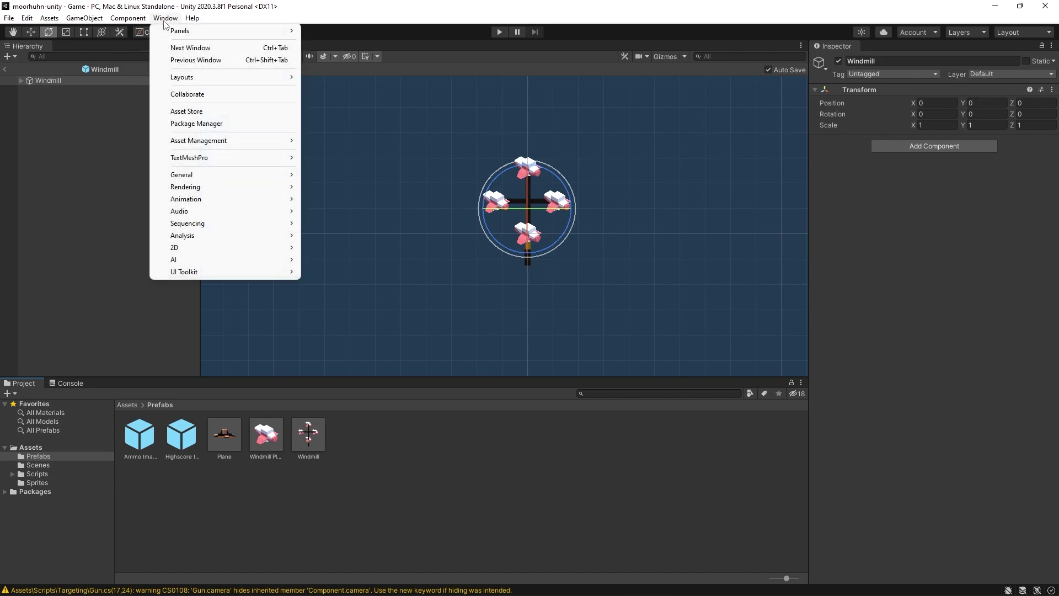
{"action": "mouse_move", "coordinate": [227, 201]}
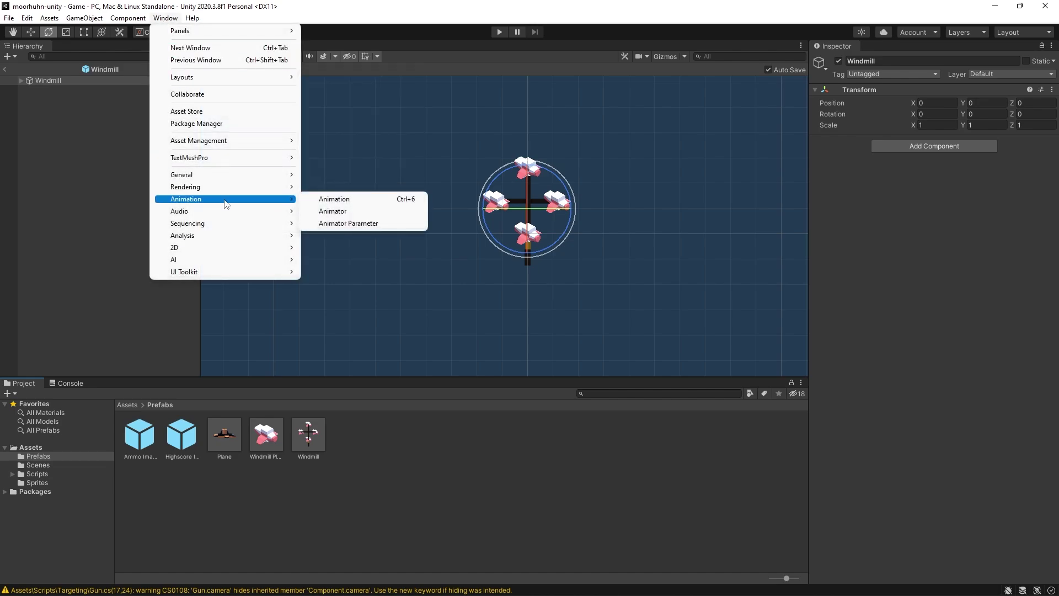
{"action": "left_click", "coordinate": [344, 212]}
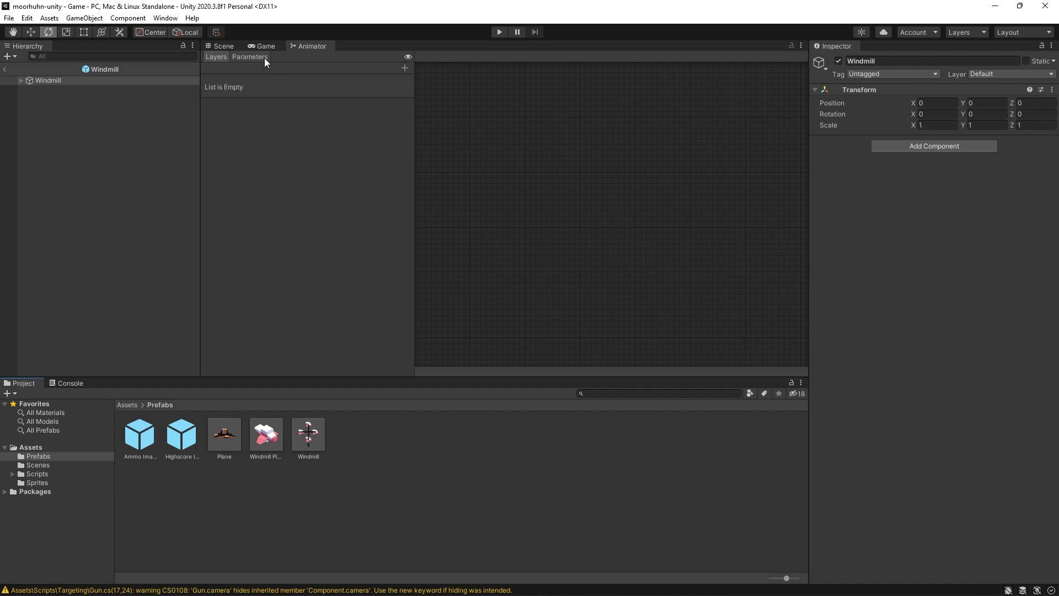
- Dock the Animation window below the Animator and select the expanded Windmill root
{"action": "left_click", "coordinate": [168, 19]}
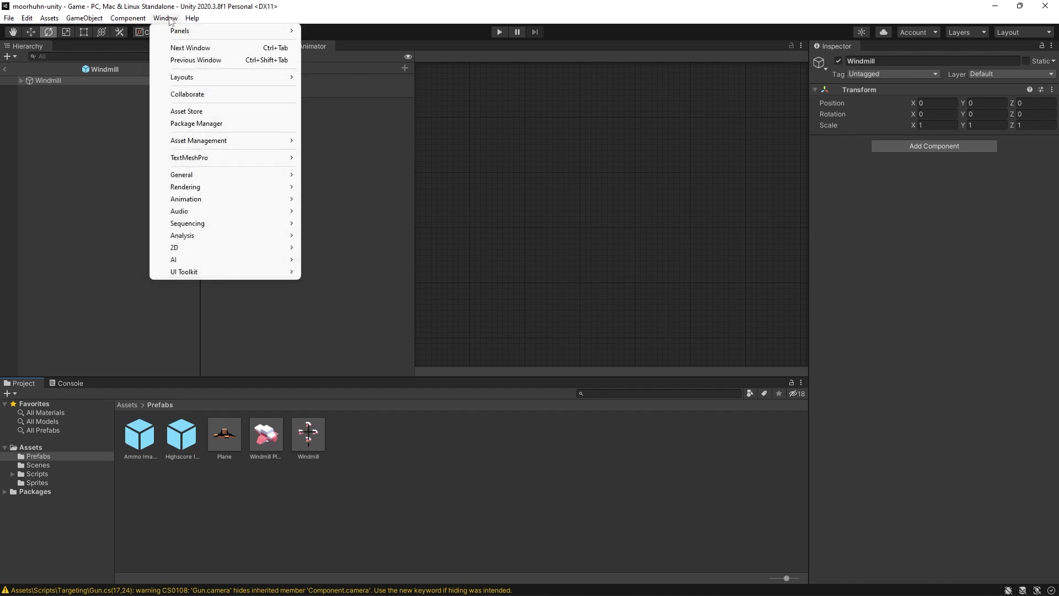
{"action": "mouse_move", "coordinate": [223, 201]}
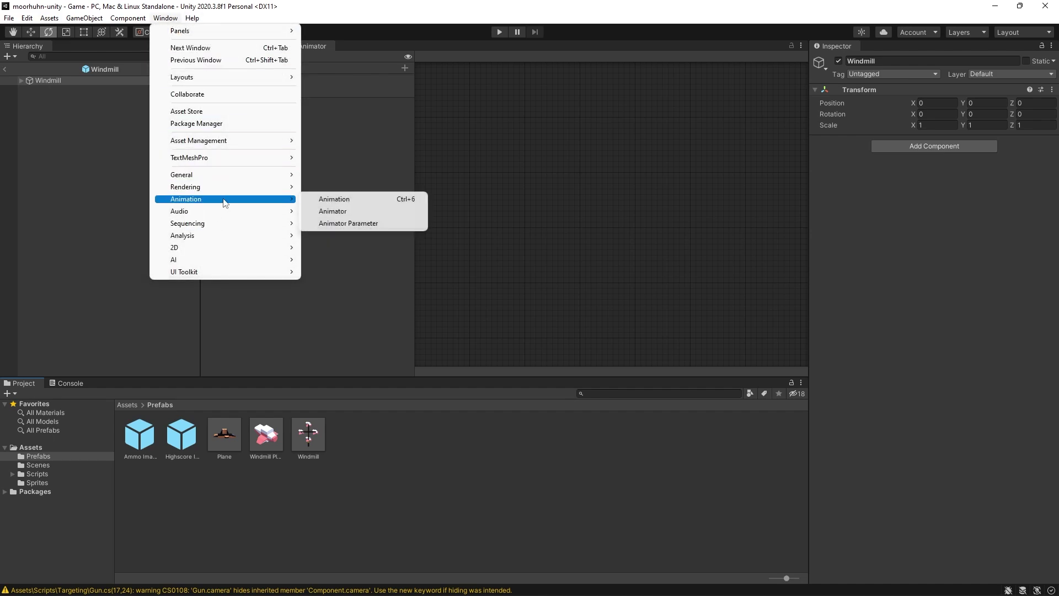
{"action": "left_click", "coordinate": [335, 199]}
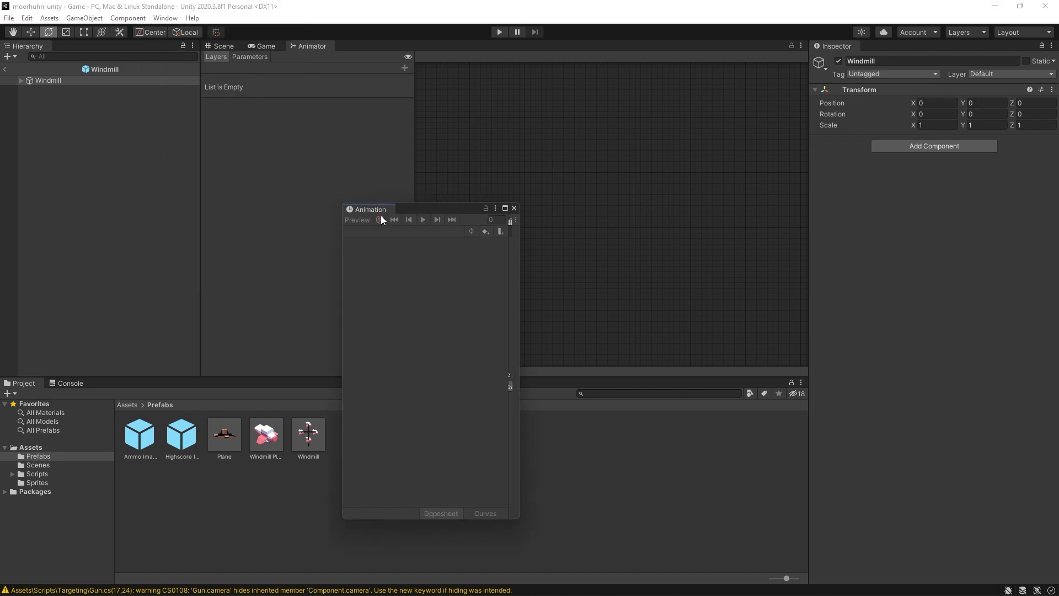
{"action": "mouse_move", "coordinate": [381, 215]}
{"action": "left_mouse_down"}
{"action": "mouse_move", "coordinate": [281, 373]}
{"action": "mouse_move", "coordinate": [229, 389]}
{"action": "left_mouse_up"}
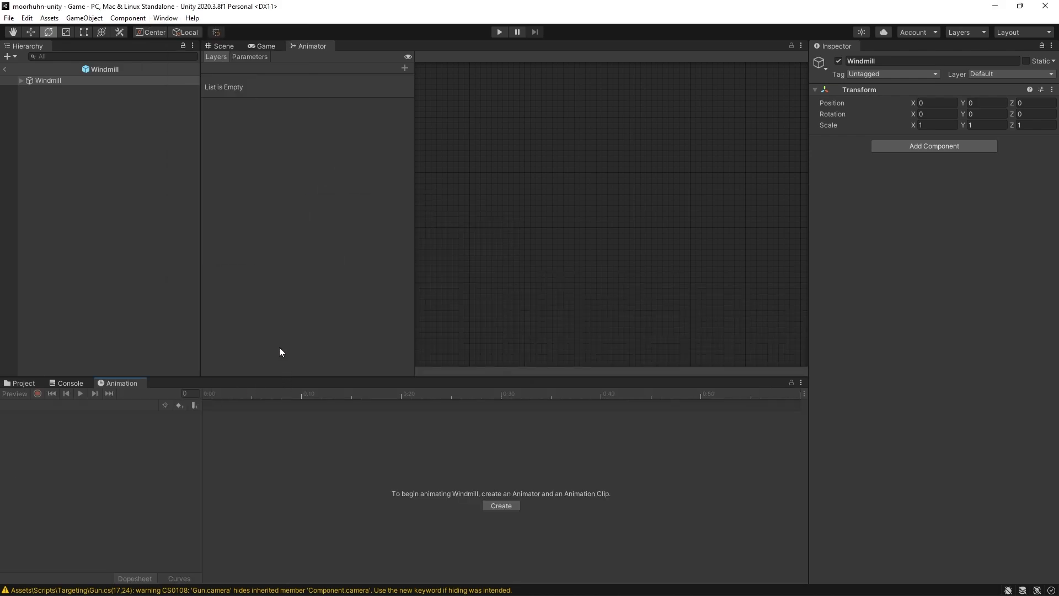
{"action": "left_click", "coordinate": [82, 81]}
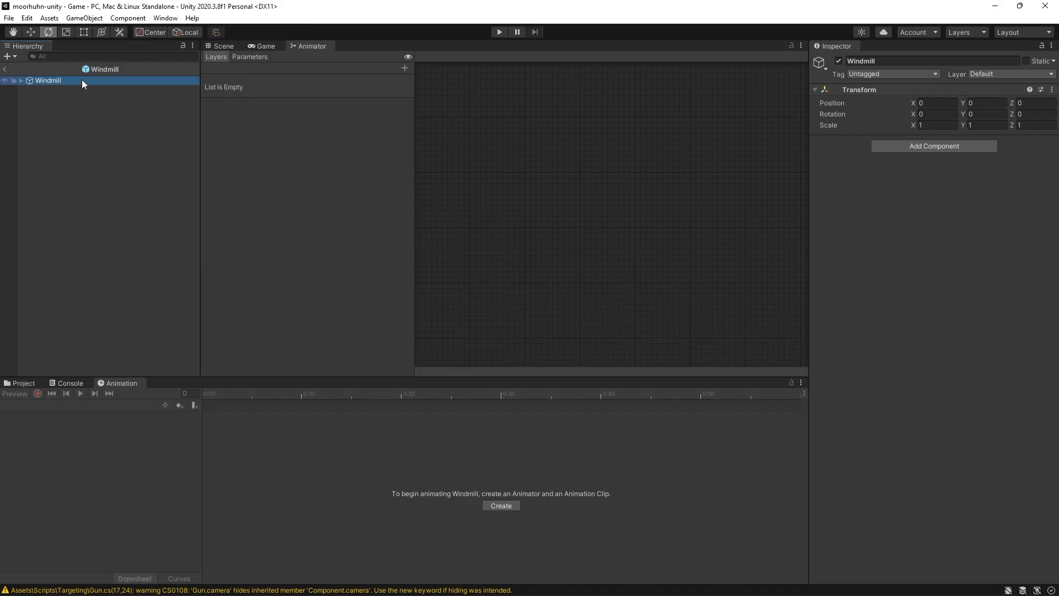
{"action": "left_click", "coordinate": [19, 81]}
- Start a new animation clip and create an Animations folder in Assets
{"action": "left_click", "coordinate": [498, 505]}
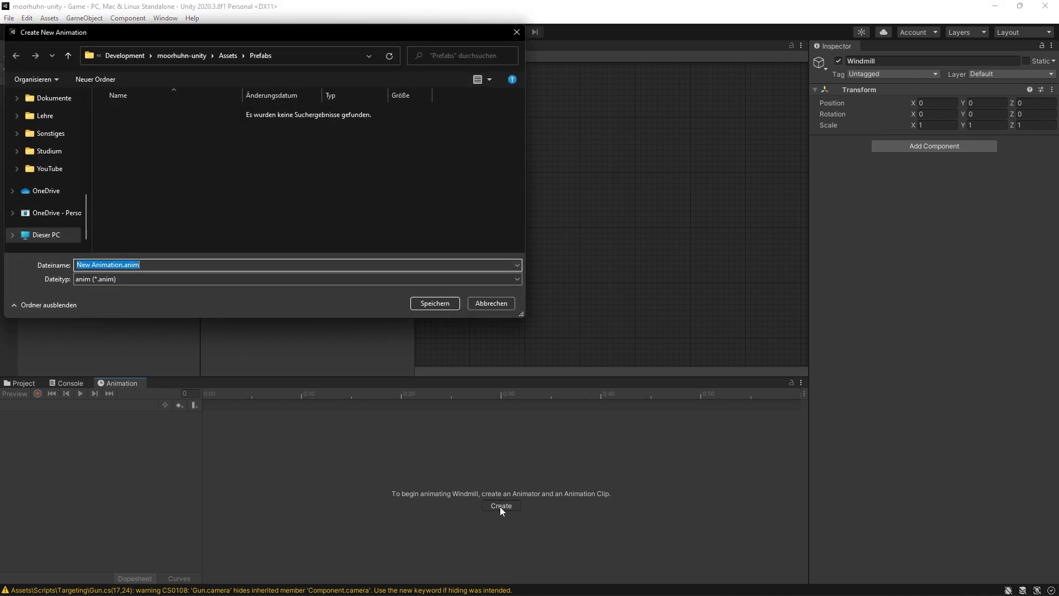
{"action": "left_click", "coordinate": [231, 55]}
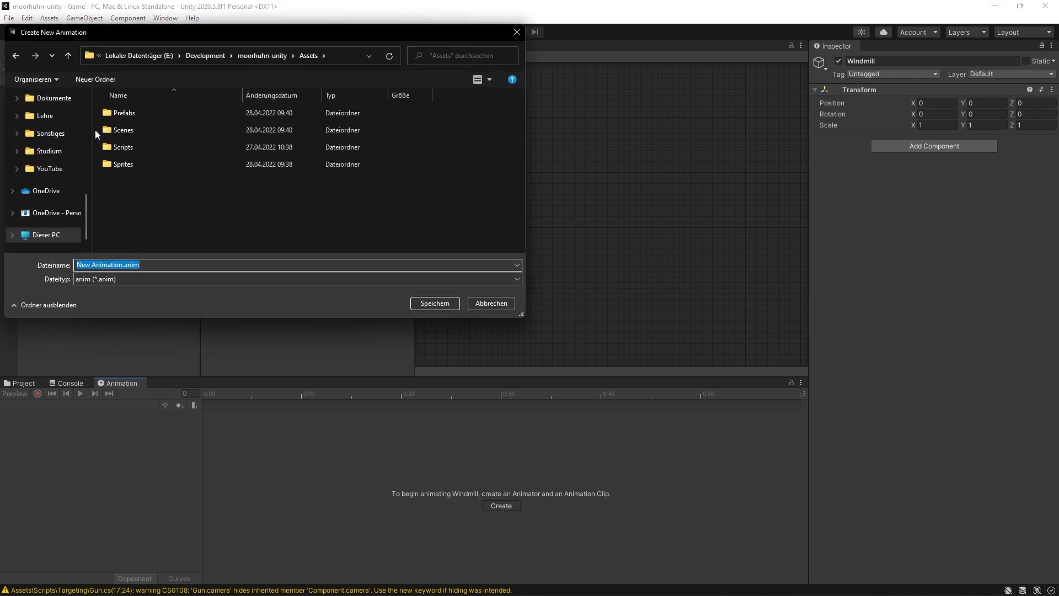
{"action": "left_click", "coordinate": [95, 79]}
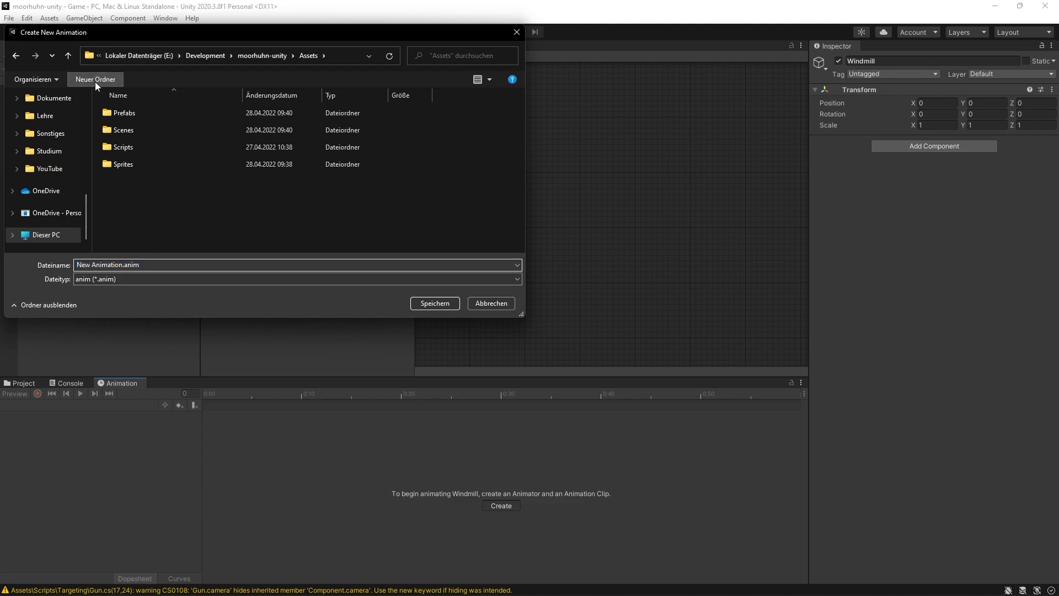
{"action": "type", "text": "Animation"}
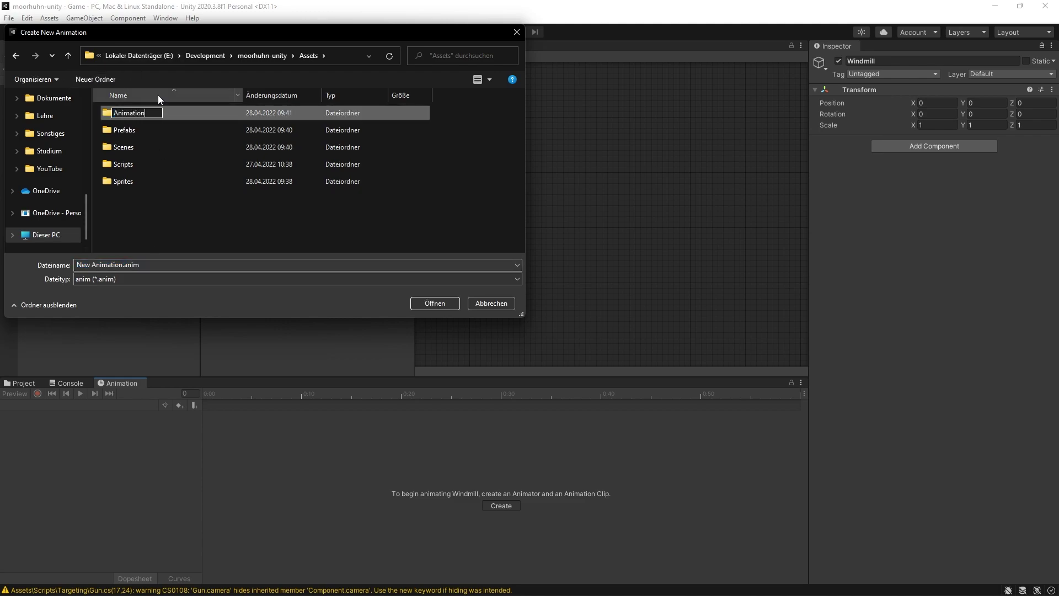
{"action": "type", "text": "s"}
{"action": "key", "text": "Return"}
{"action": "key", "text": "Return"}
- Name the clip Windmill inside the Animations folder
{"action": "left_click", "coordinate": [130, 263]}
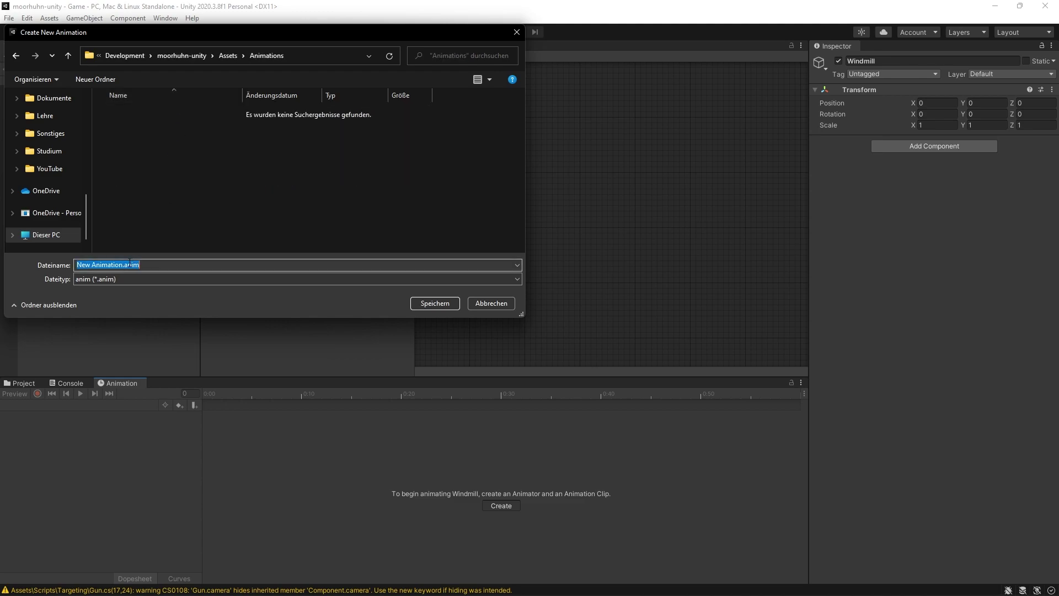
{"action": "left_click", "coordinate": [132, 265]}
{"action": "key", "text": "BackSpace"}
{"action": "key", "text": "BackSpace"}
{"action": "key", "text": "BackSpace"}
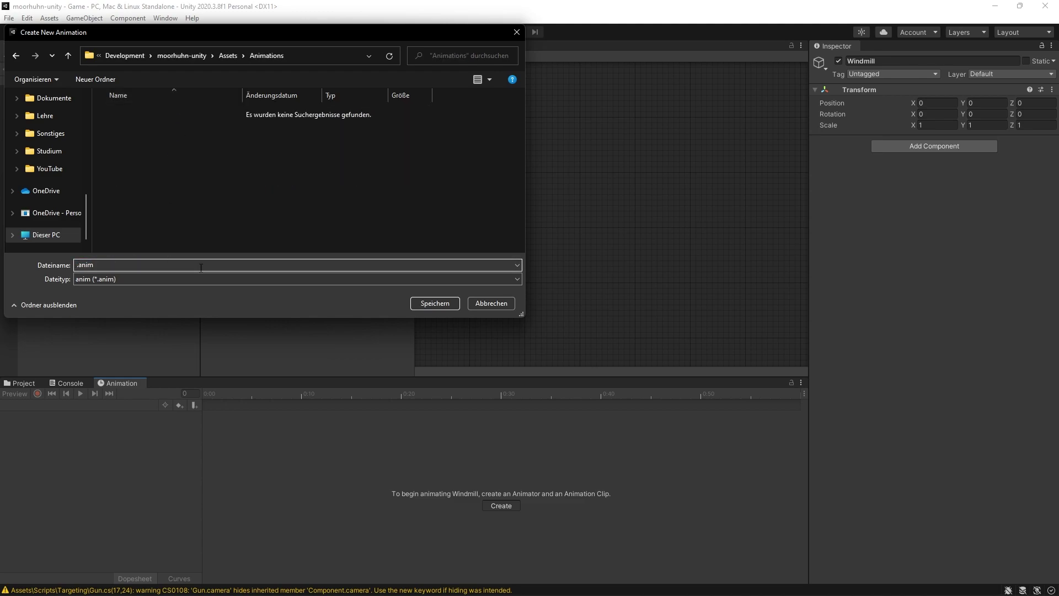
{"action": "type", "text": "Windmill"}
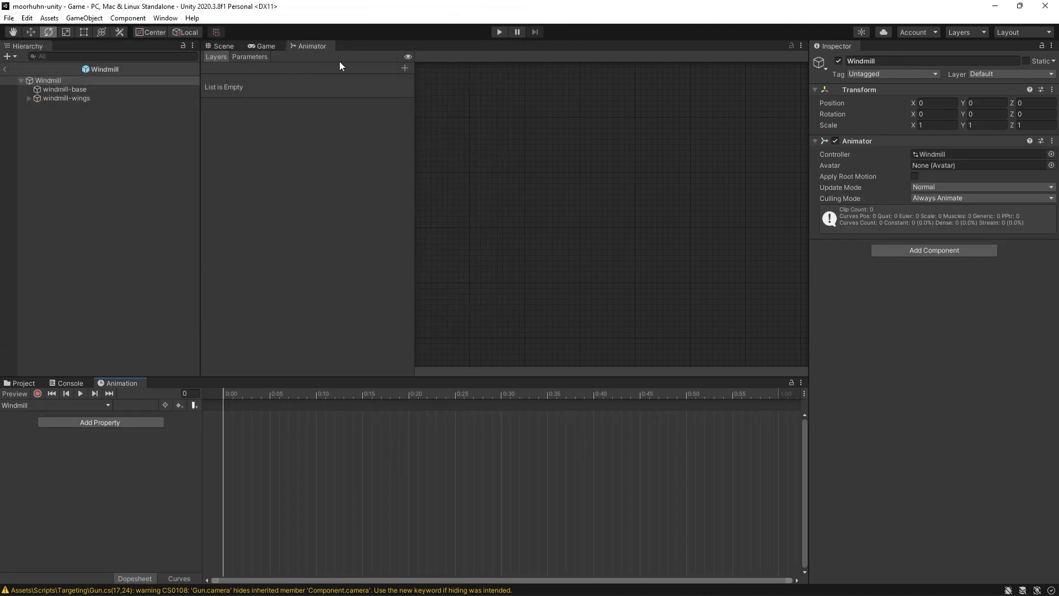
- With recording on, key the whole windmill's Z rotation at 0
{"action": "left_click", "coordinate": [223, 46]}
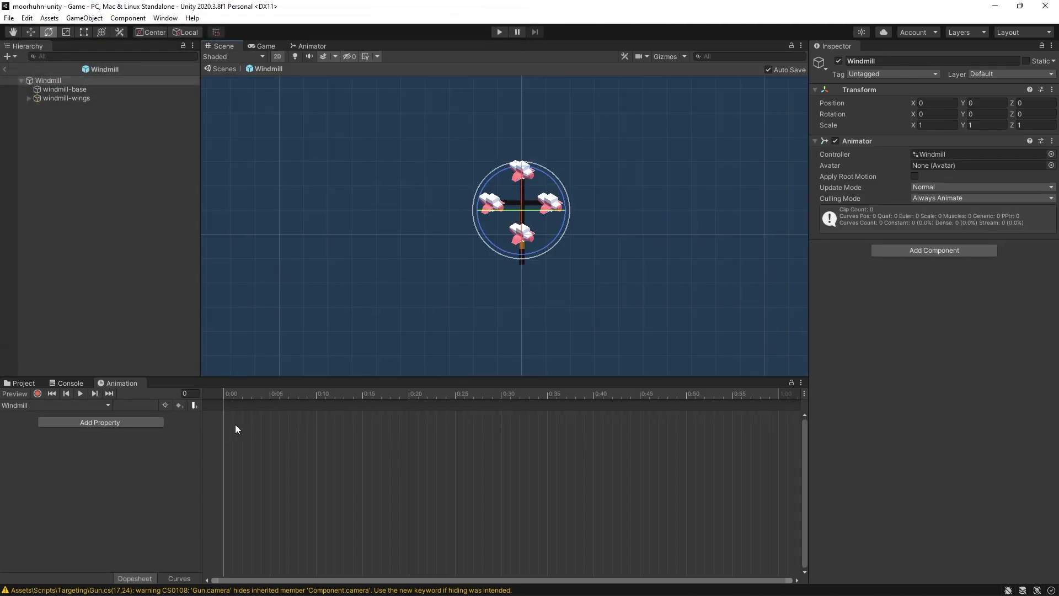
{"action": "scroll", "coordinate": [470, 441], "scroll_direction": "down", "scroll_amount": 1}
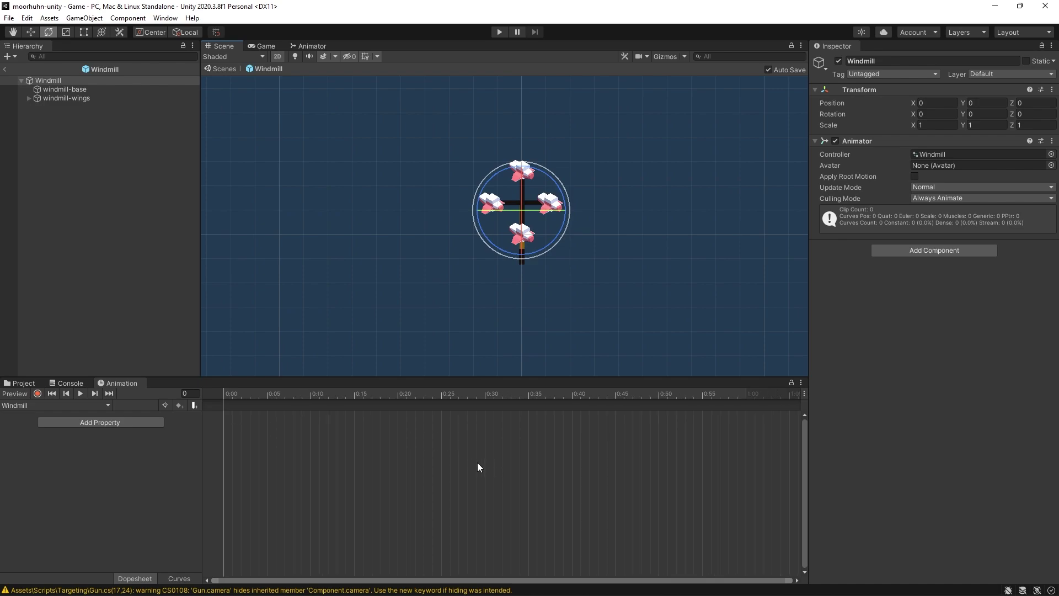
{"action": "left_click", "coordinate": [37, 393]}
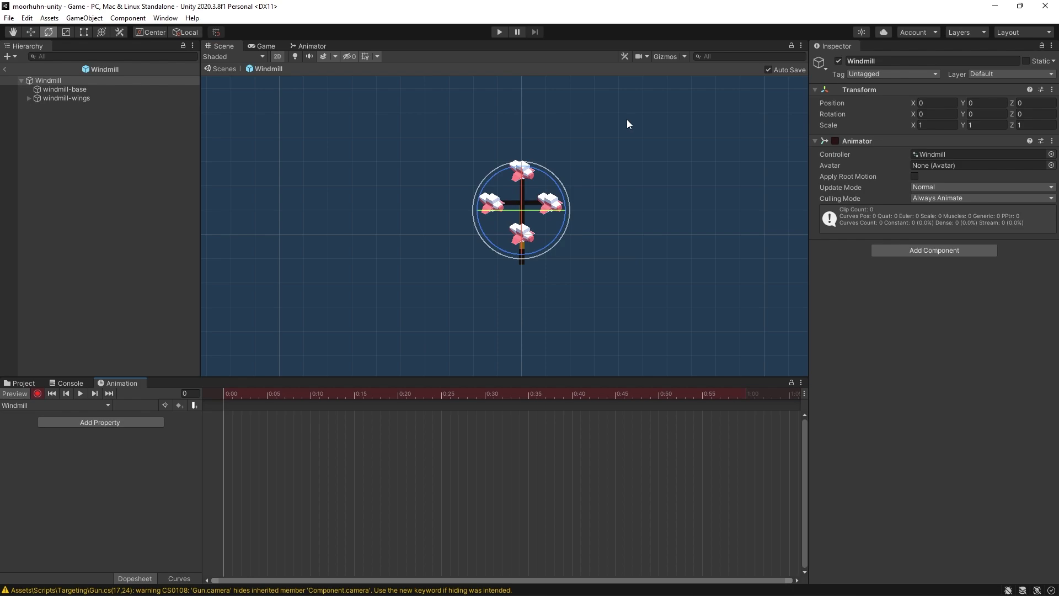
{"action": "left_click_drag", "start_coordinate": [552, 184], "coordinate": [561, 196]}
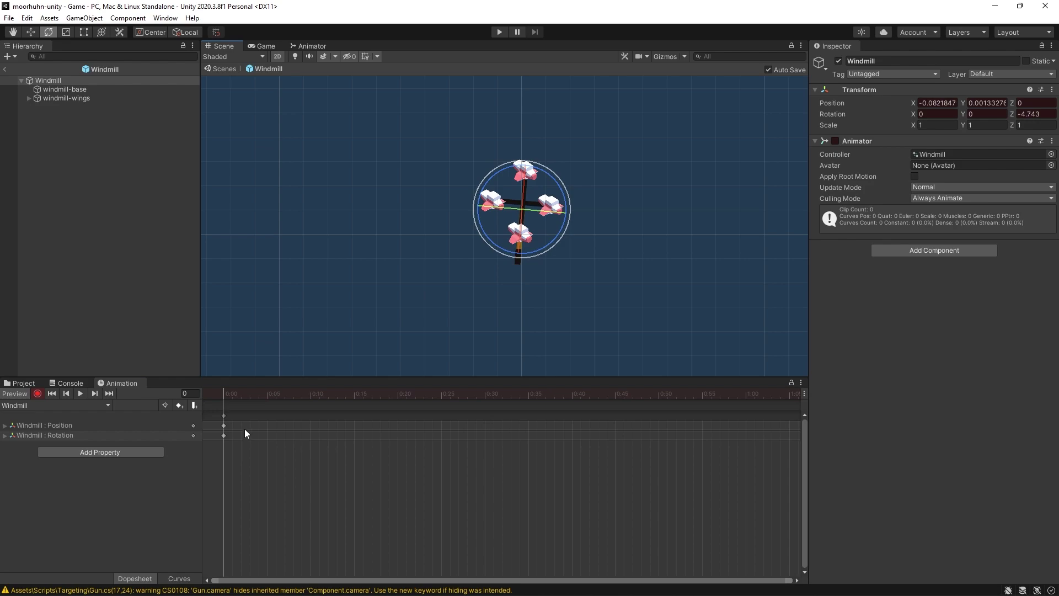
{"action": "left_click", "coordinate": [224, 436]}
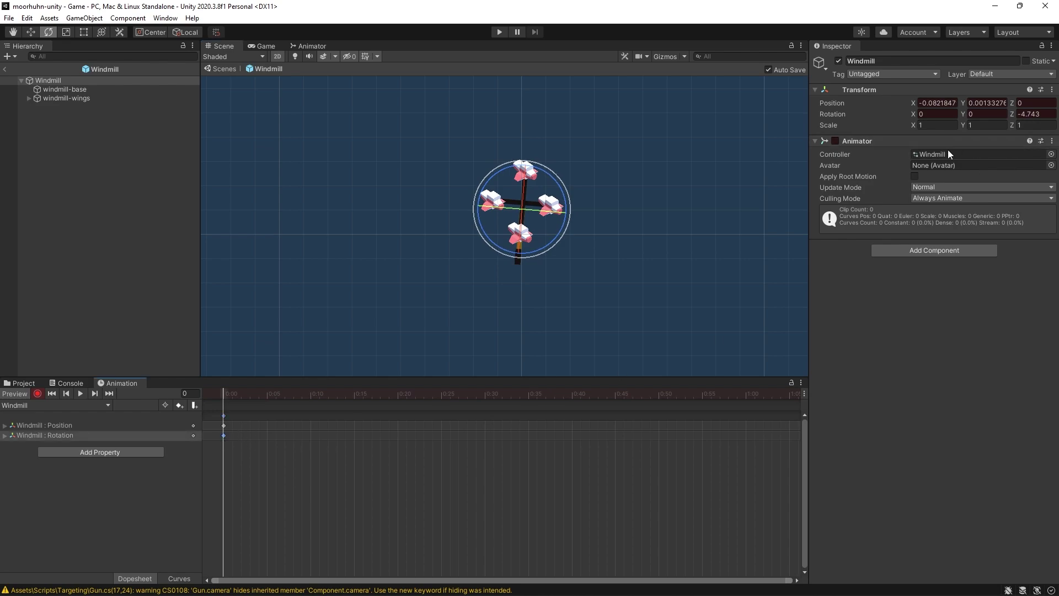
{"action": "left_click", "coordinate": [1030, 113]}
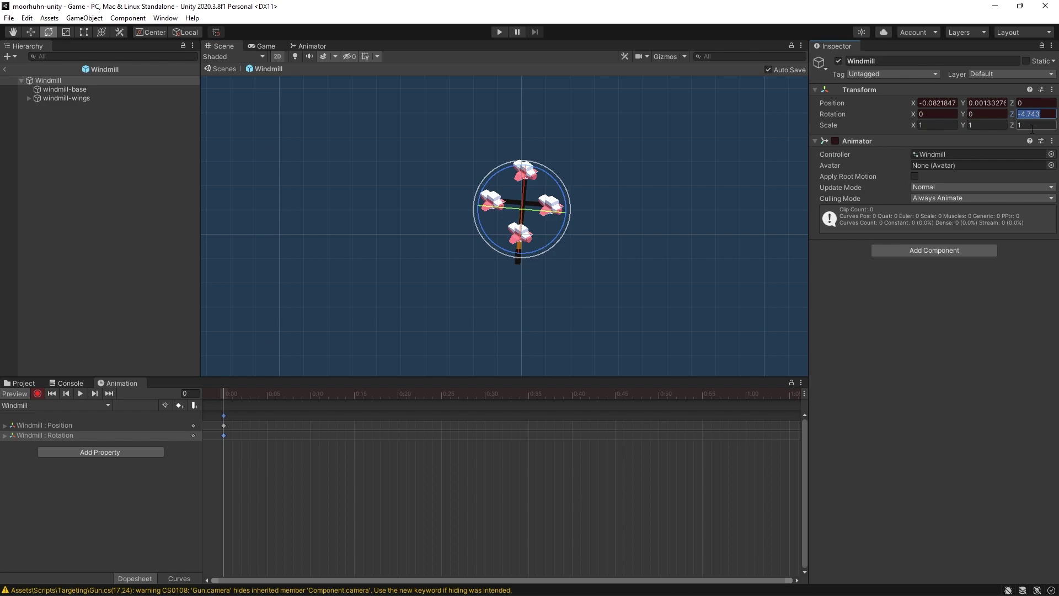
{"action": "type", "text": "0"}
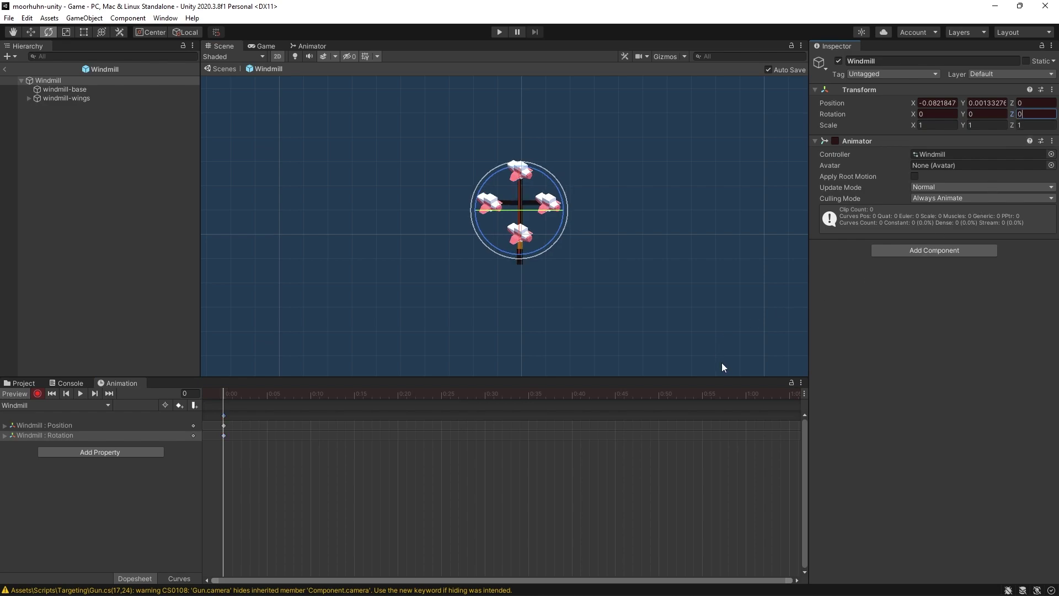
- Key Z rotation 360 at one second, preview it, then delete the root Position track
{"action": "left_click", "coordinate": [746, 396]}
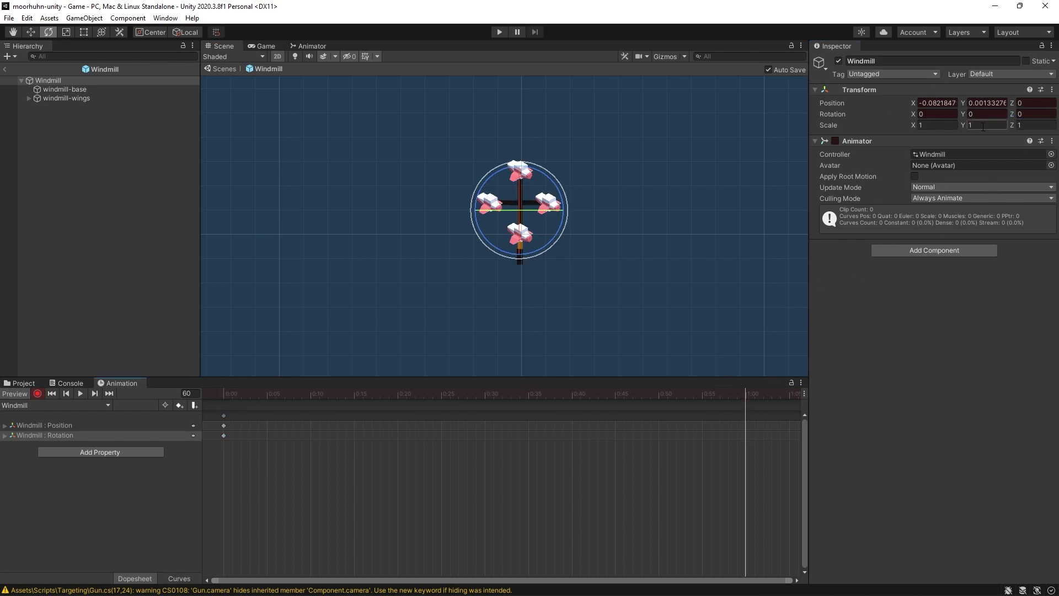
{"action": "left_click", "coordinate": [1038, 115]}
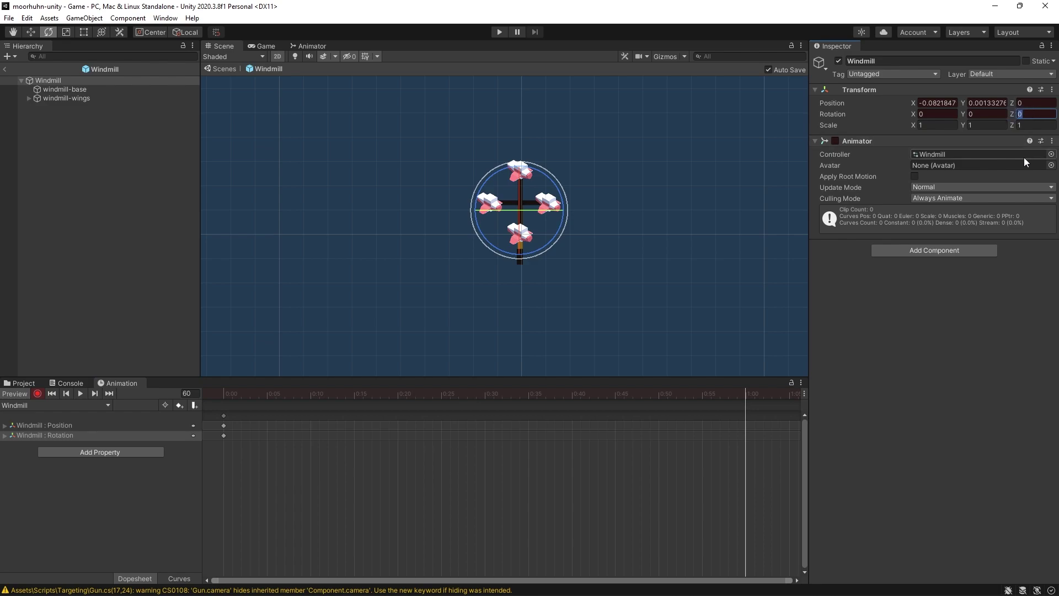
{"action": "type", "text": "360"}
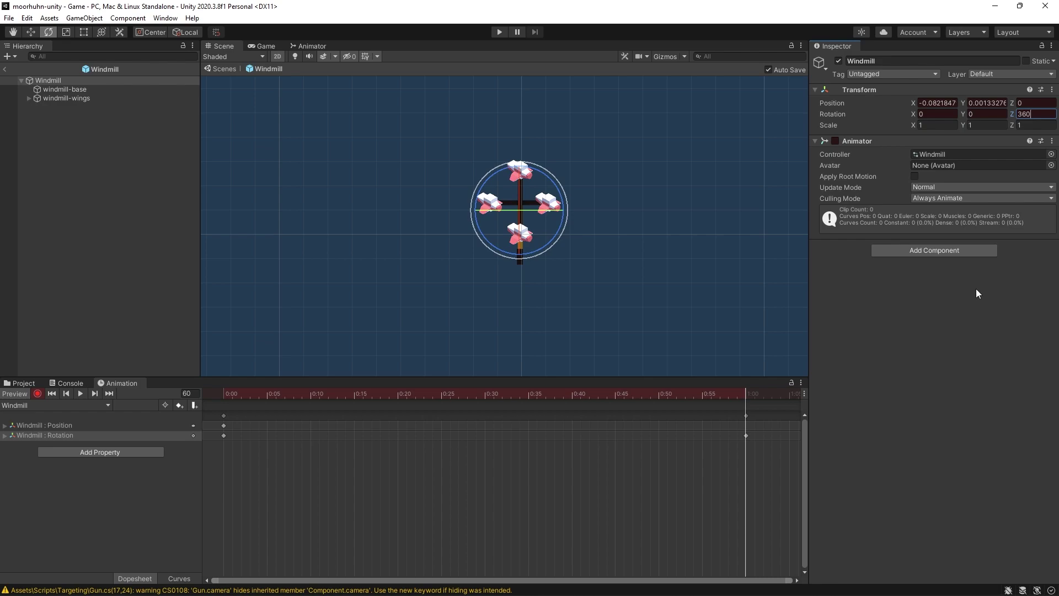
{"action": "left_click_drag", "start_coordinate": [229, 398], "coordinate": [750, 395]}
{"action": "left_click", "coordinate": [224, 426]}
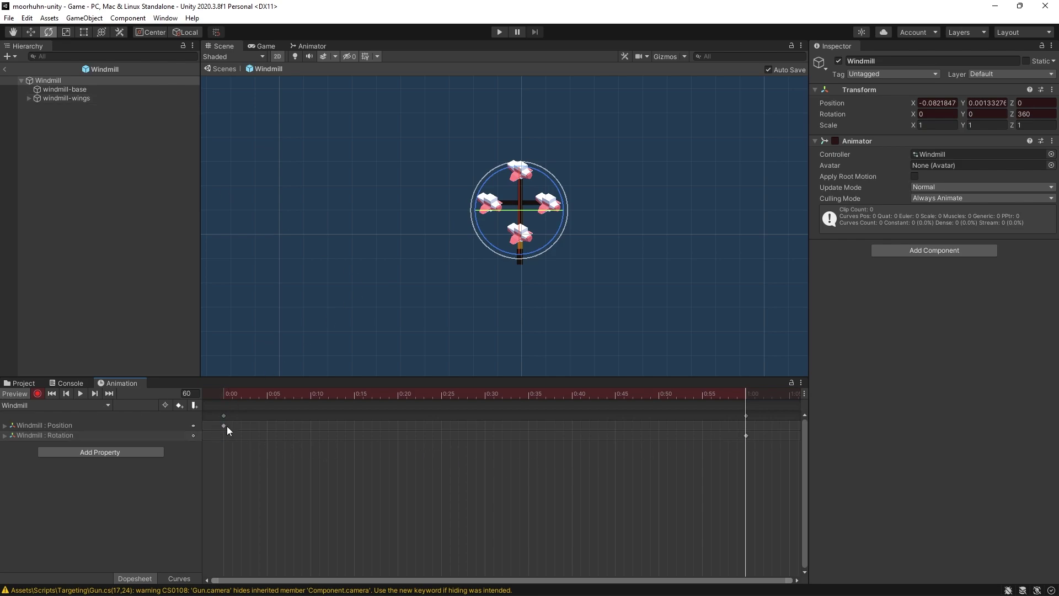
{"action": "key", "text": "Delete"}
{"action": "left_click", "coordinate": [746, 416]}
- Delete the root Rotation track and key windmill-wings Z rotation to 360 at one second
{"action": "key", "text": "Delete"}
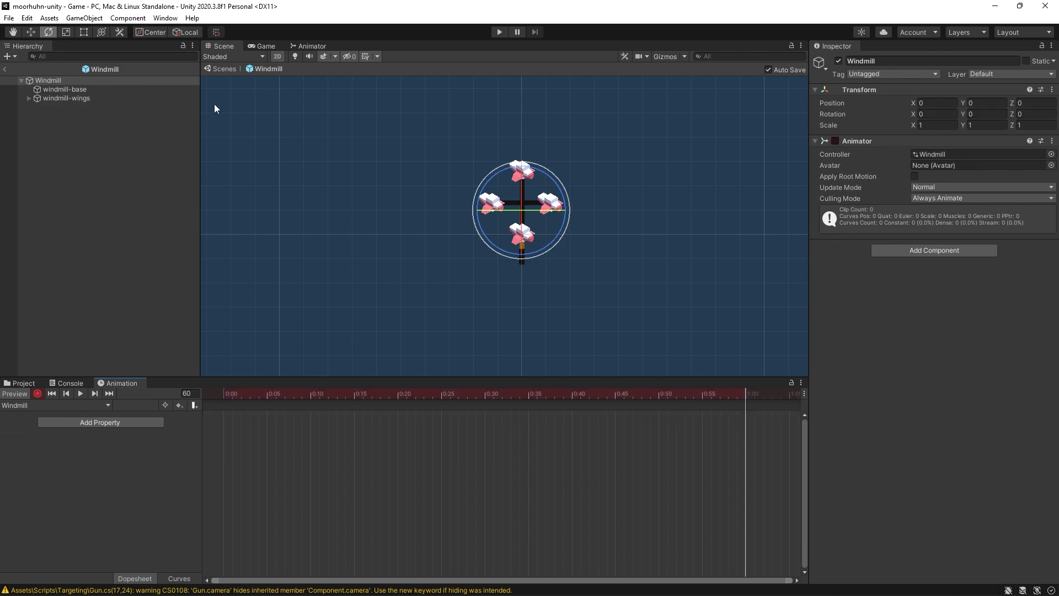
{"action": "left_click", "coordinate": [74, 99]}
{"action": "left_click", "coordinate": [224, 393]}
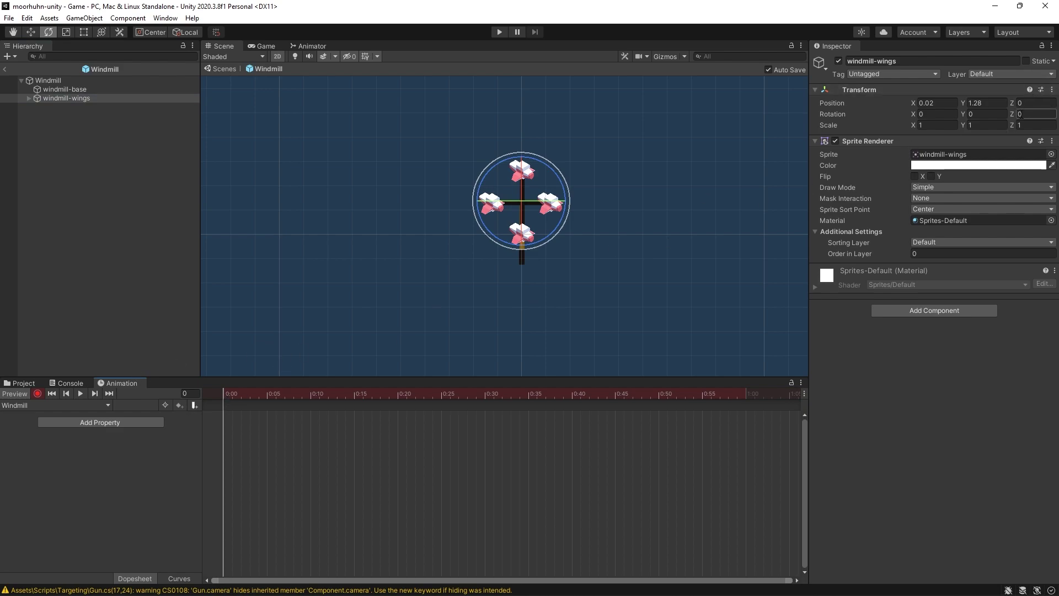
{"action": "left_click", "coordinate": [751, 394]}
{"action": "left_click", "coordinate": [1035, 114]}
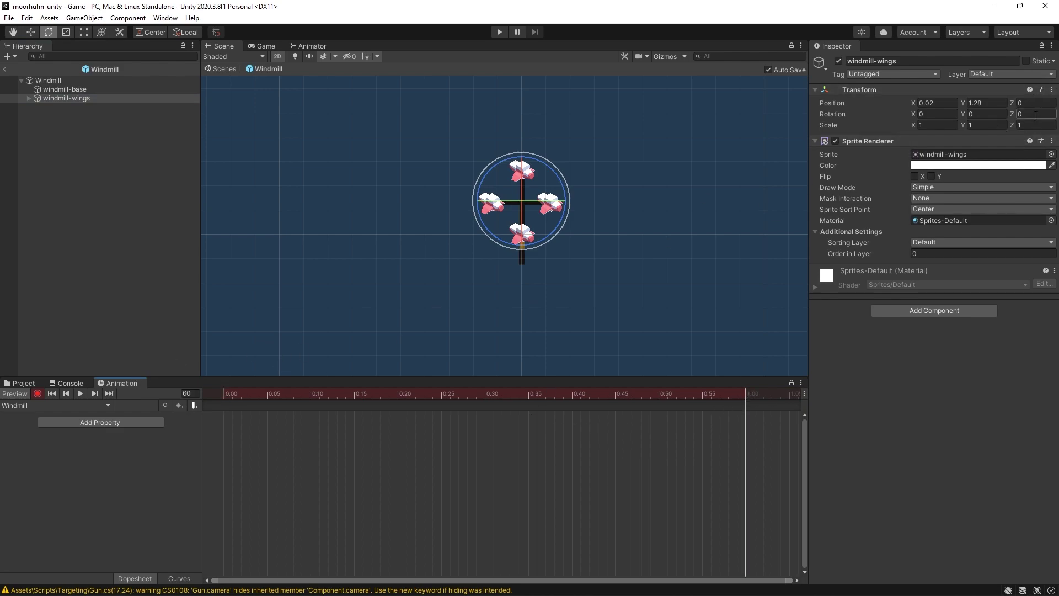
{"action": "type", "text": "360"}
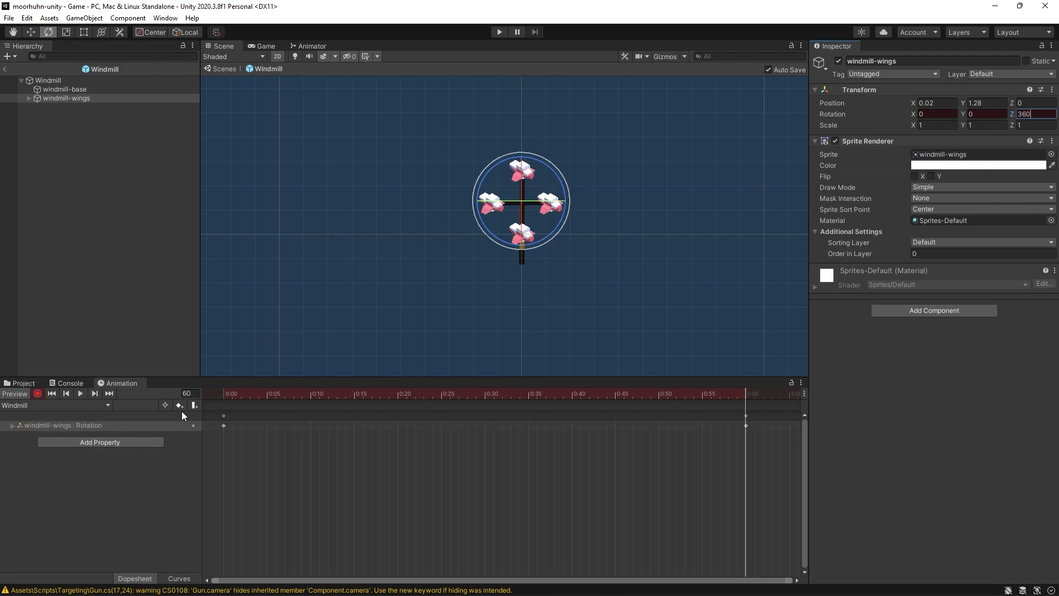
- Scrub through the clip and play the wings' spin preview
{"action": "left_click", "coordinate": [224, 390]}
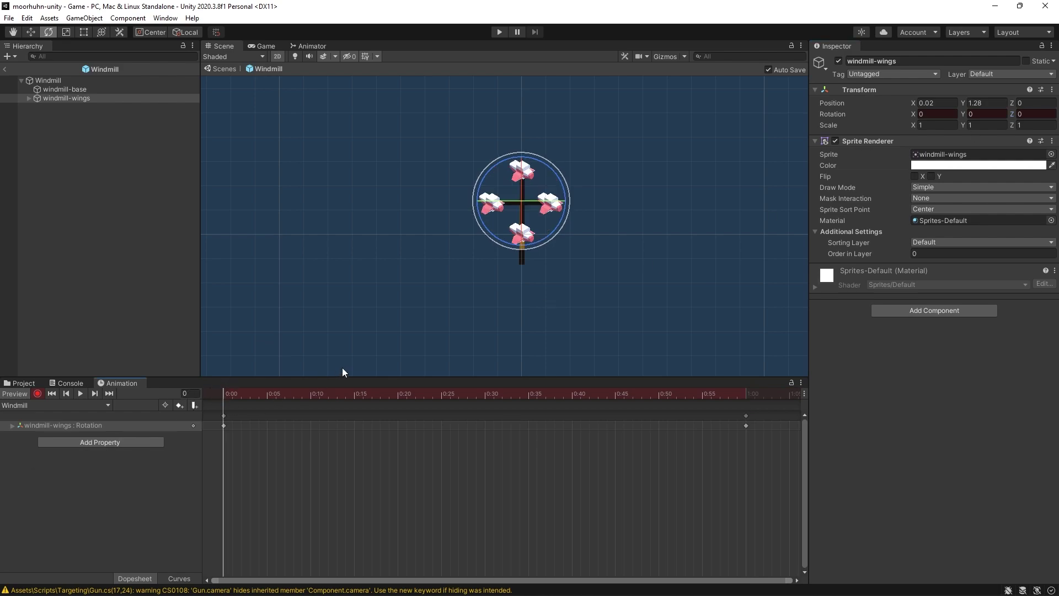
{"action": "left_click", "coordinate": [256, 393]}
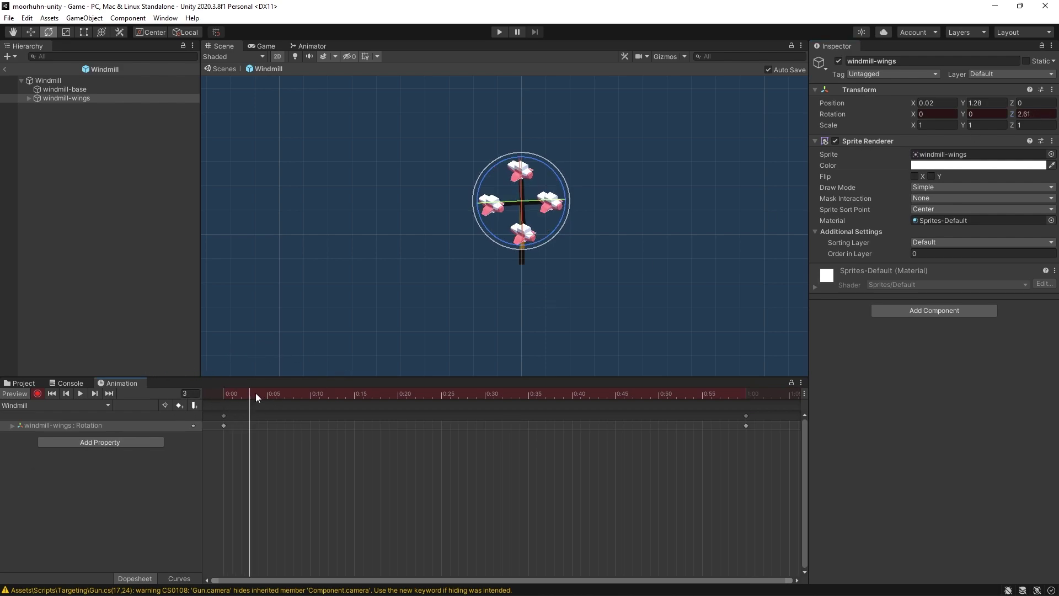
{"action": "mouse_move", "coordinate": [256, 393]}
{"action": "left_mouse_down"}
{"action": "mouse_move", "coordinate": [736, 380]}
{"action": "mouse_move", "coordinate": [210, 387]}
{"action": "left_mouse_up"}
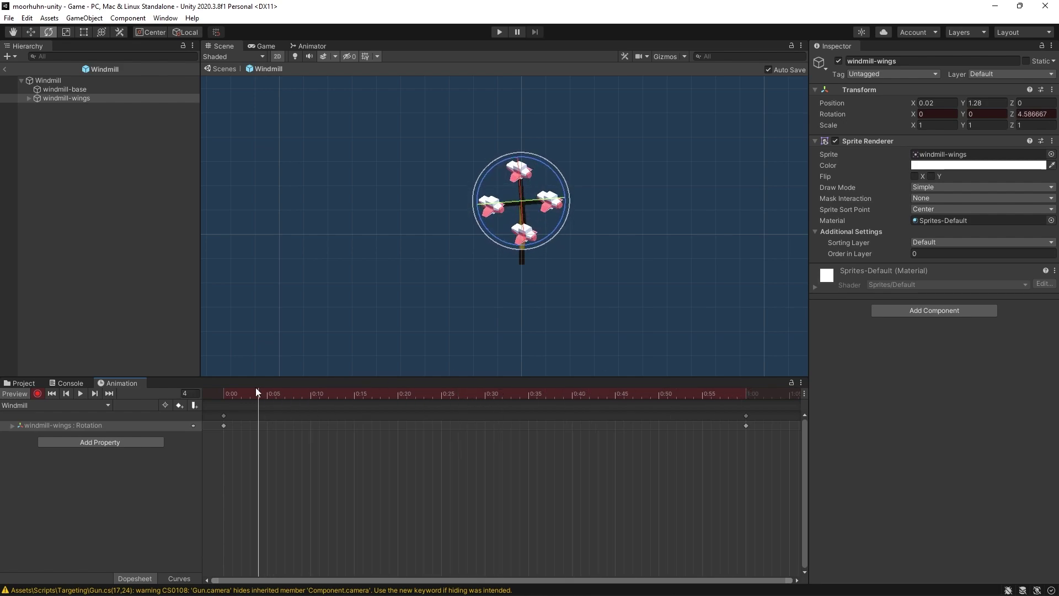
{"action": "left_click", "coordinate": [80, 392]}
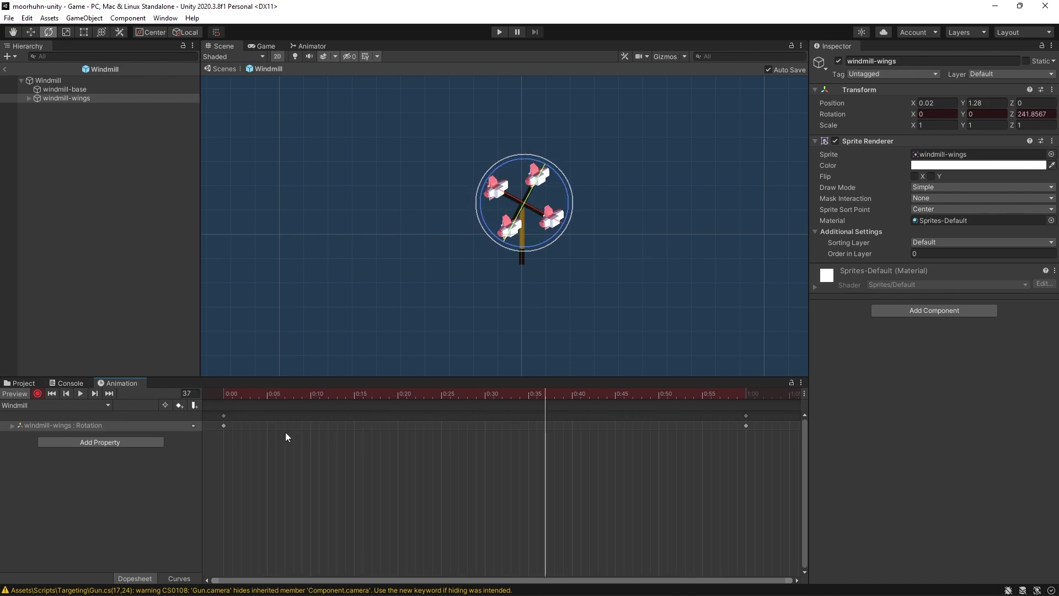
- Set both tangents of the two wing rotation keys to Linear and replay from frame 0
{"action": "left_click_drag", "start_coordinate": [221, 439], "coordinate": [767, 406]}
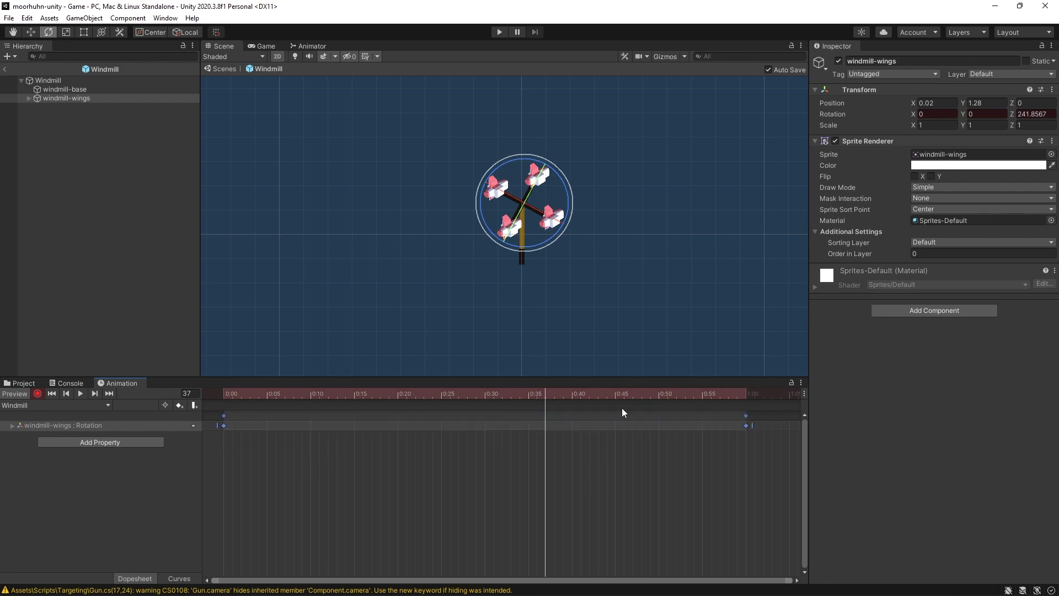
{"action": "right_click", "coordinate": [224, 426]}
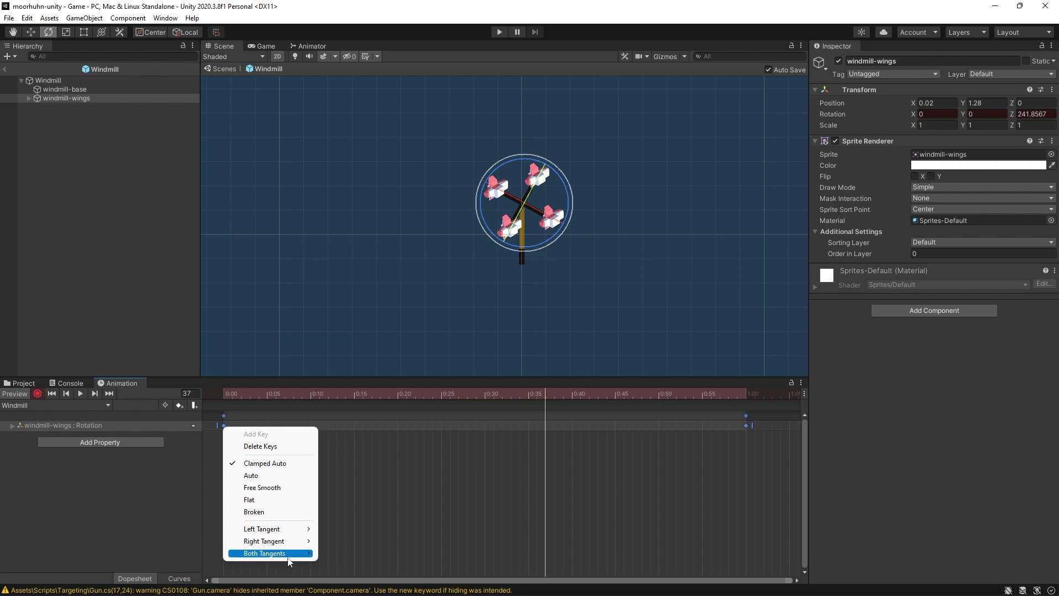
{"action": "mouse_move", "coordinate": [290, 555]}
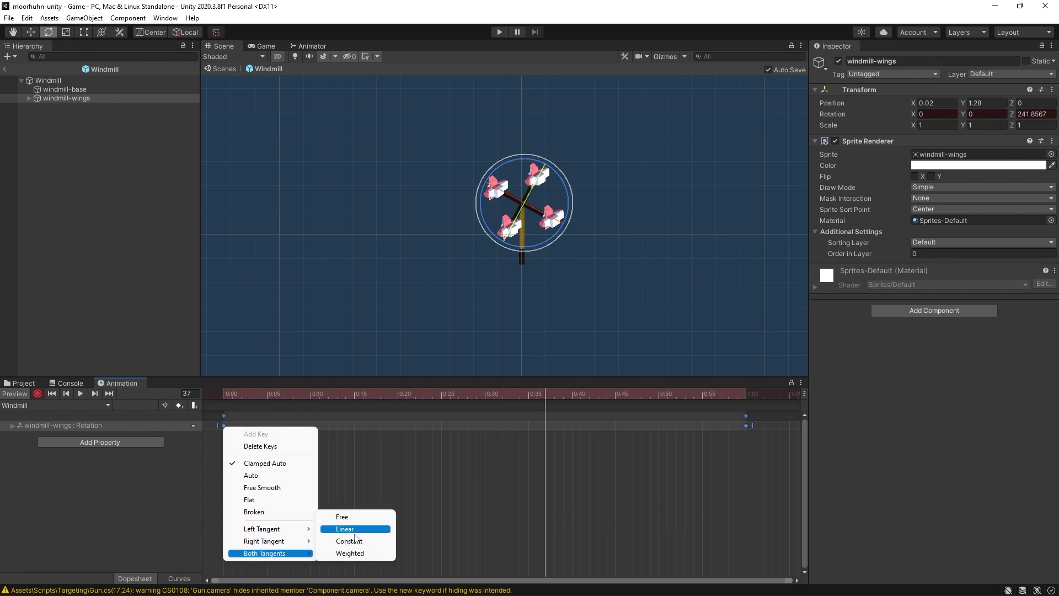
{"action": "left_click", "coordinate": [345, 529]}
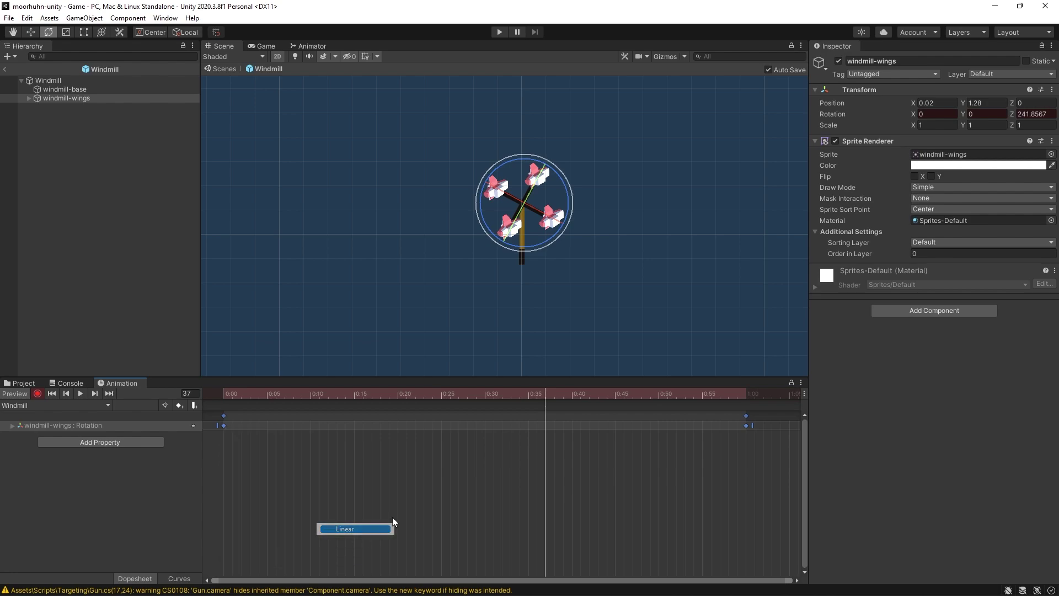
{"action": "left_click_drag", "start_coordinate": [232, 396], "coordinate": [223, 393]}
{"action": "left_click", "coordinate": [83, 392]}
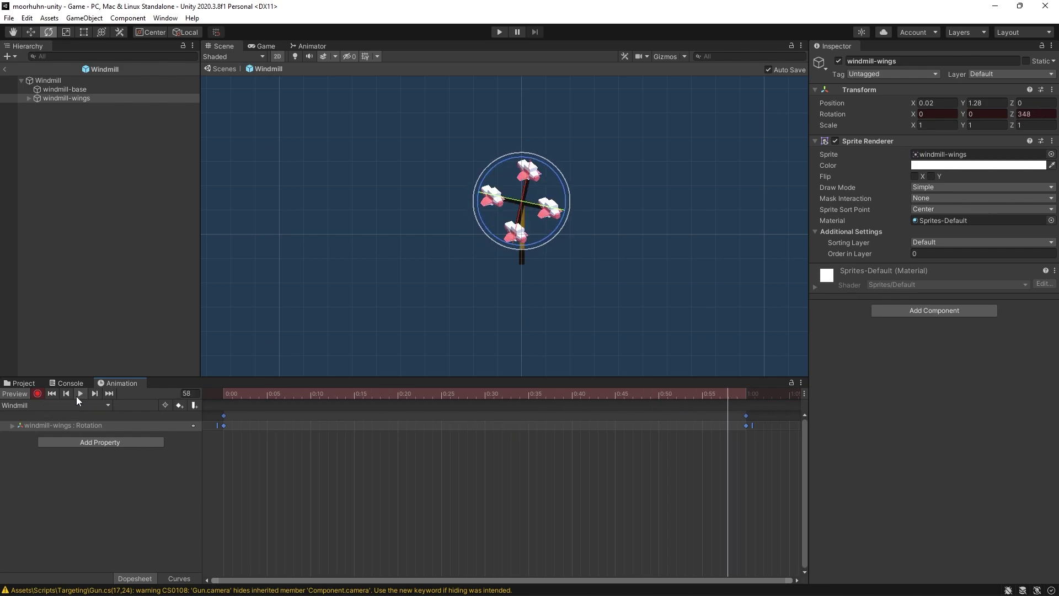
- Stop animation recording and go from the Windmill prefab back to the Game scene
{"action": "left_click", "coordinate": [37, 394]}
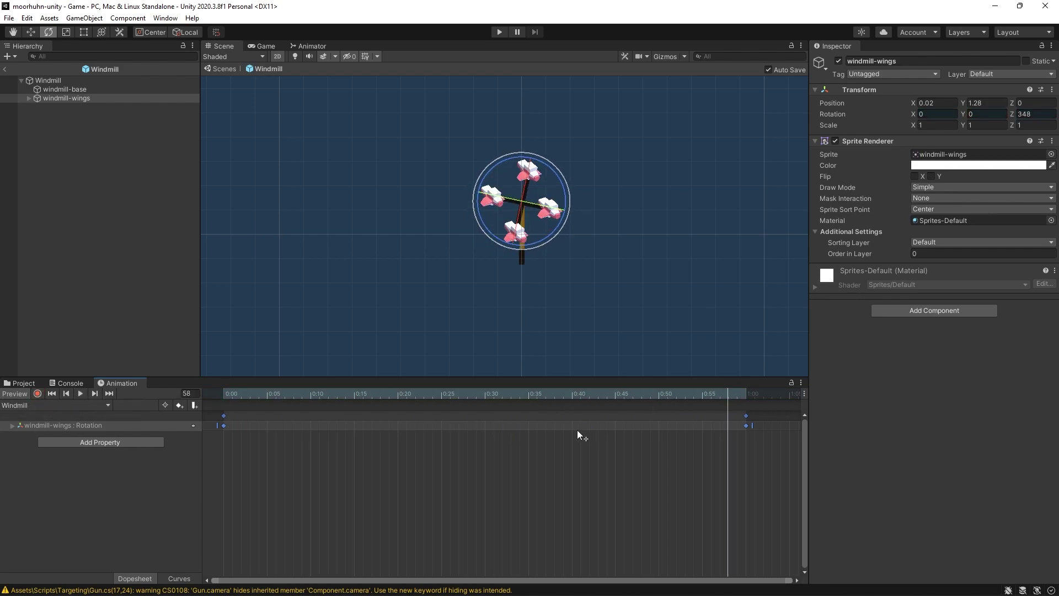
{"action": "left_click", "coordinate": [668, 293]}
{"action": "left_click", "coordinate": [5, 69]}
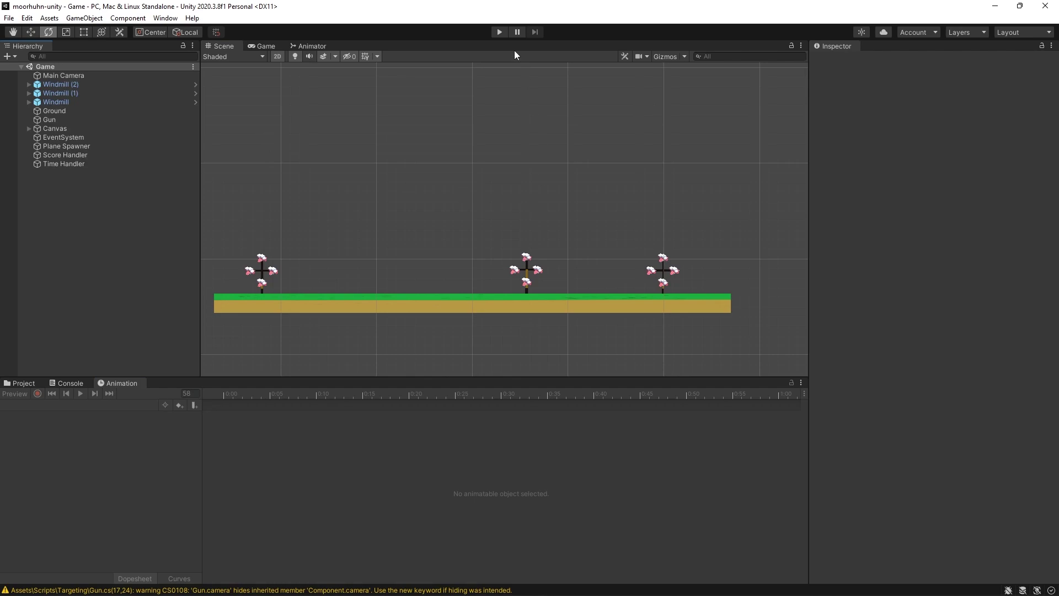
- Play-test to watch the windmills spin, then stop and select the Windmill instance
{"action": "left_click", "coordinate": [499, 32]}
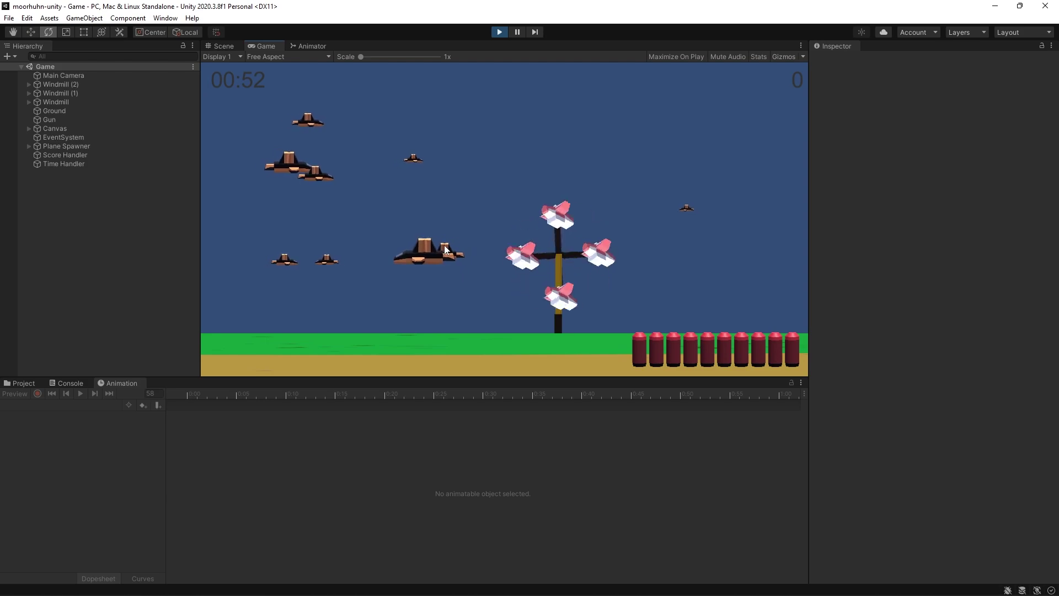
{"action": "left_click", "coordinate": [500, 32]}
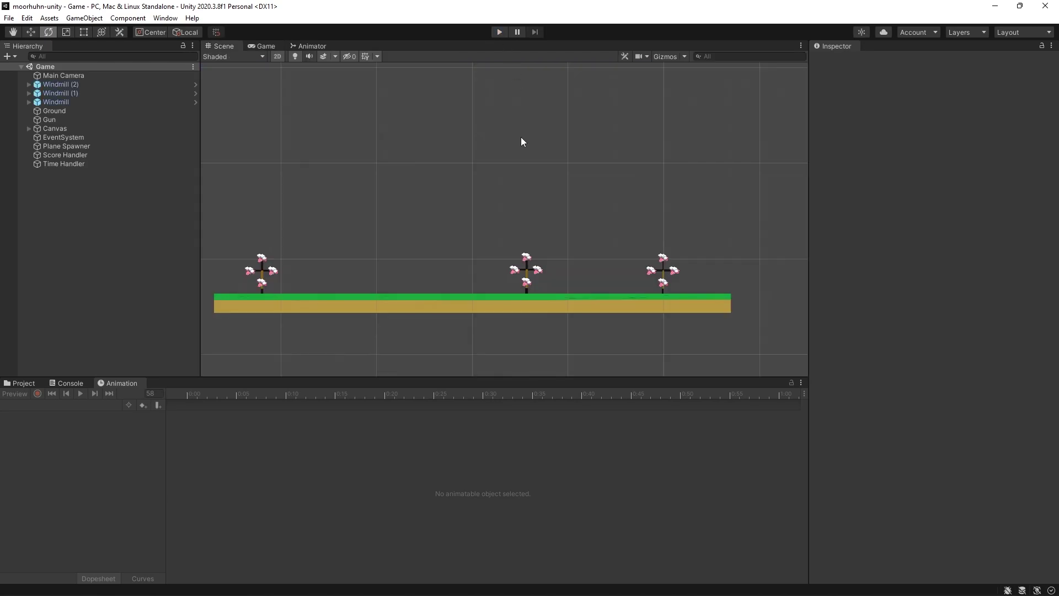
{"action": "left_click", "coordinate": [58, 102]}
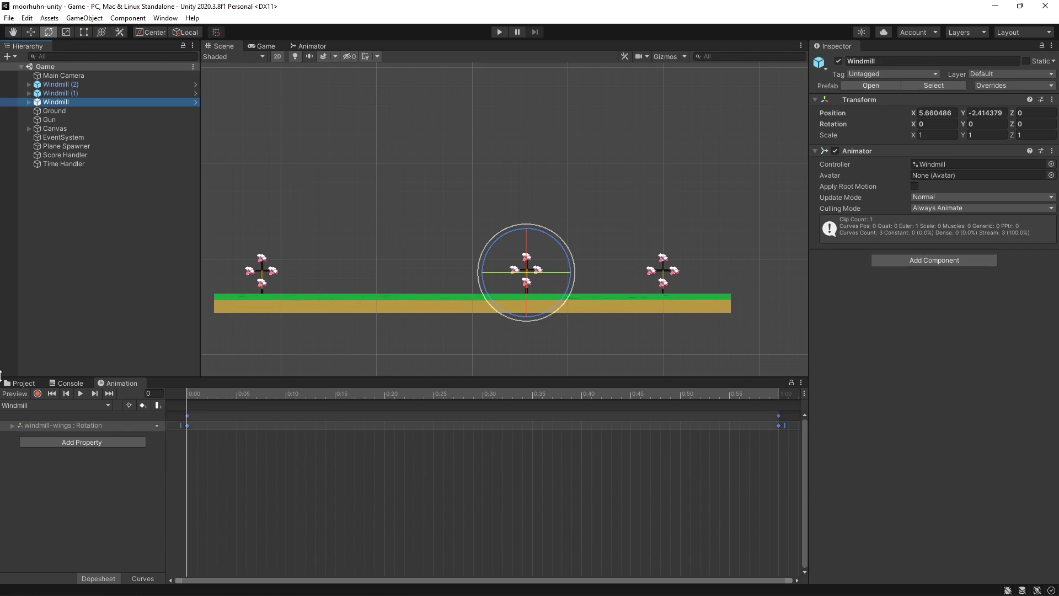
- Show the Windmill animator graph and arrange the Windmill state beside Entry
{"action": "left_click", "coordinate": [17, 386]}
{"action": "left_click", "coordinate": [310, 46]}
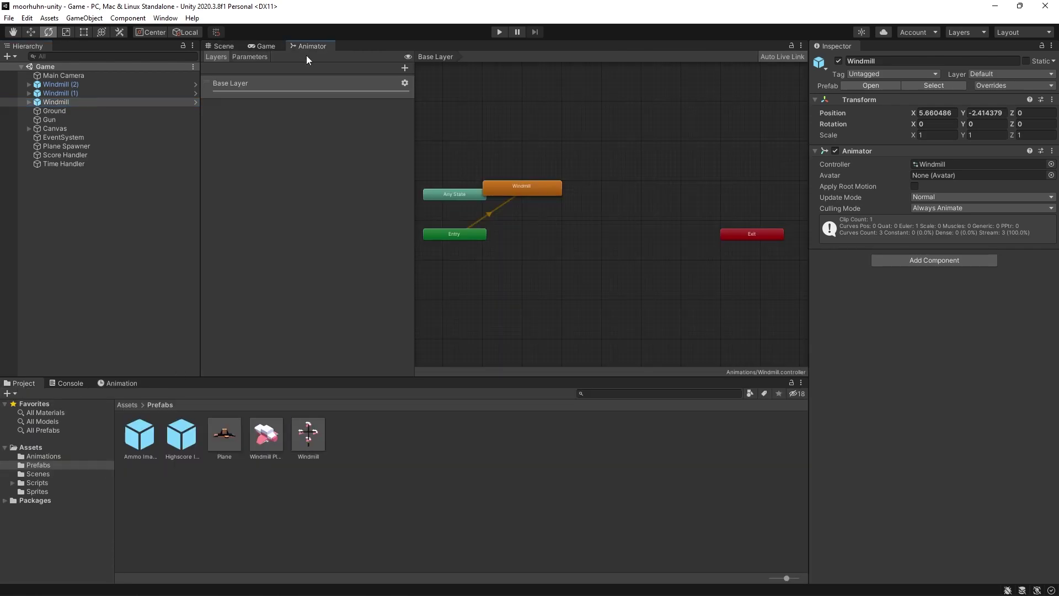
{"action": "left_click_drag", "start_coordinate": [518, 195], "coordinate": [555, 233]}
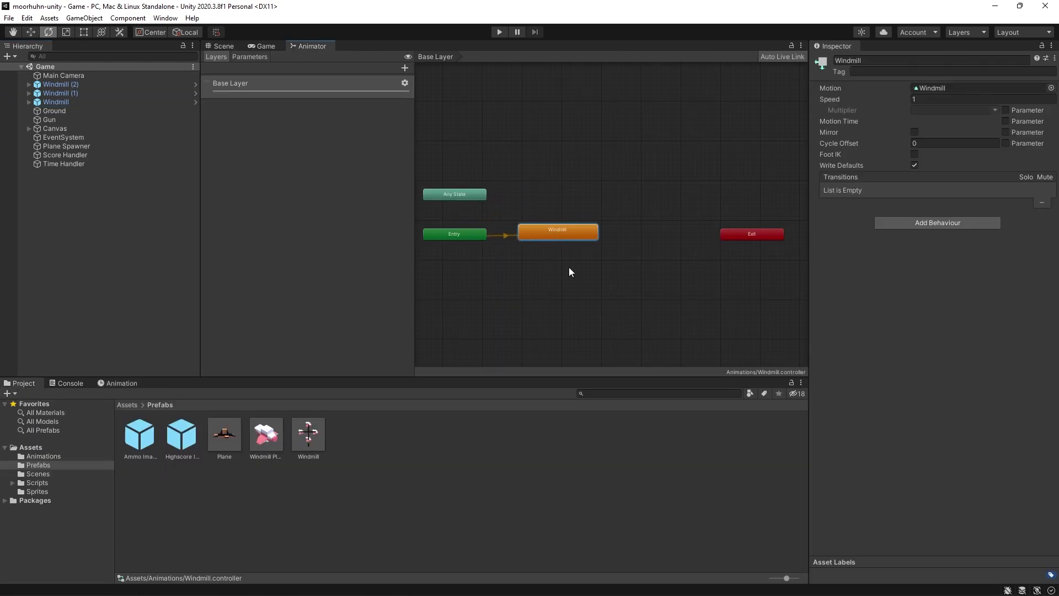
{"action": "scroll", "coordinate": [568, 267], "scroll_direction": "up", "scroll_amount": 1}
{"action": "middle_click_drag", "start_coordinate": [530, 269], "coordinate": [554, 273]}
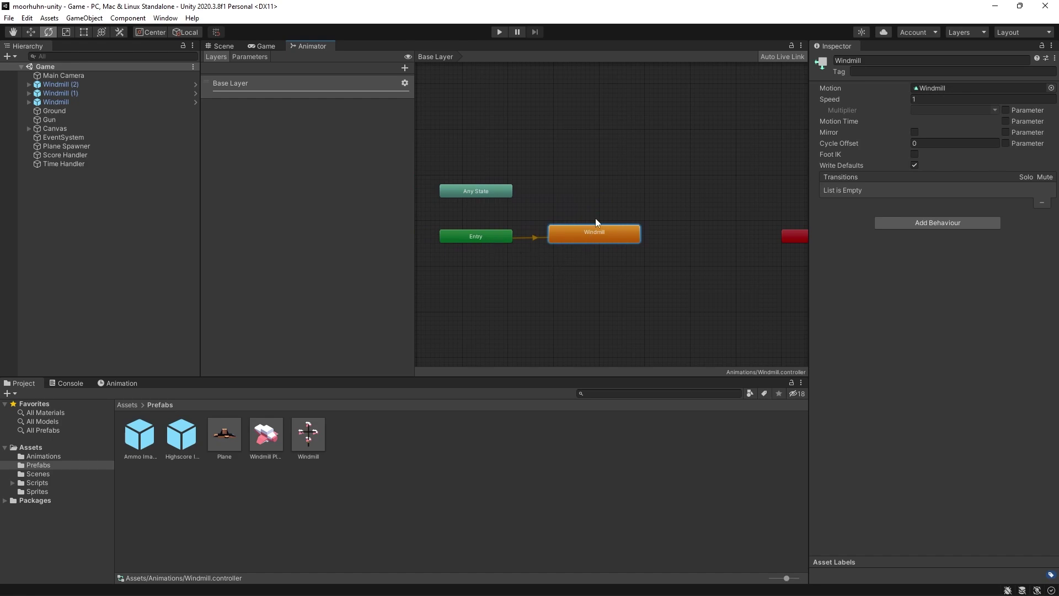
- Set the Windmill state's Speed to 0.3 and reopen the Windmill prefab in the Scene view
{"action": "left_click", "coordinate": [931, 99]}
{"action": "type", "text": "0.3"}
{"action": "left_click", "coordinate": [943, 338]}
{"action": "double_click", "coordinate": [309, 433]}
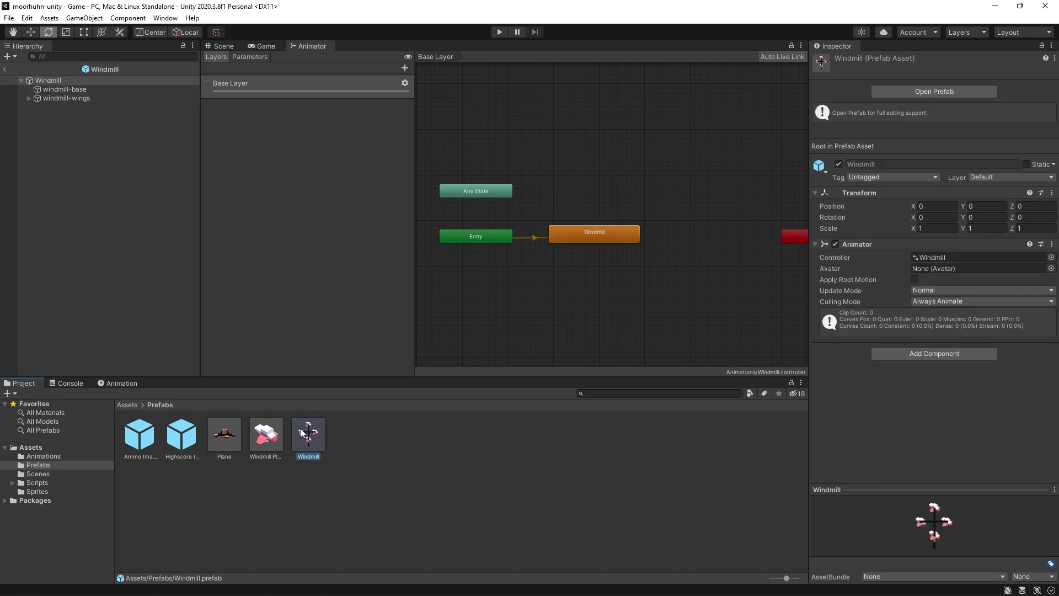
{"action": "left_click", "coordinate": [223, 46]}
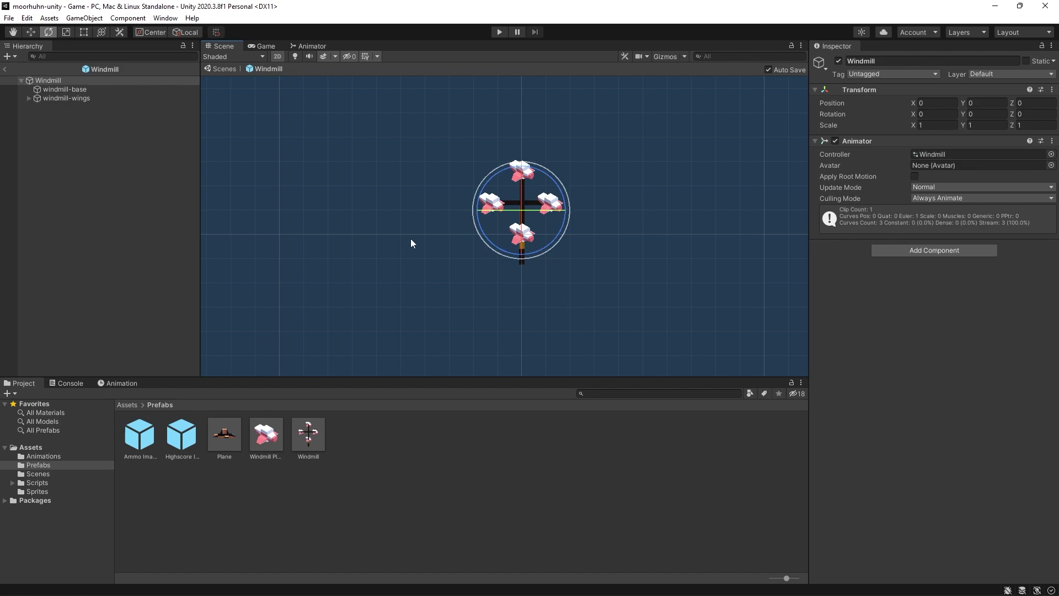
- Expand windmill-wings and open the first Windmill Plane prefab in context
{"action": "left_click", "coordinate": [27, 97]}
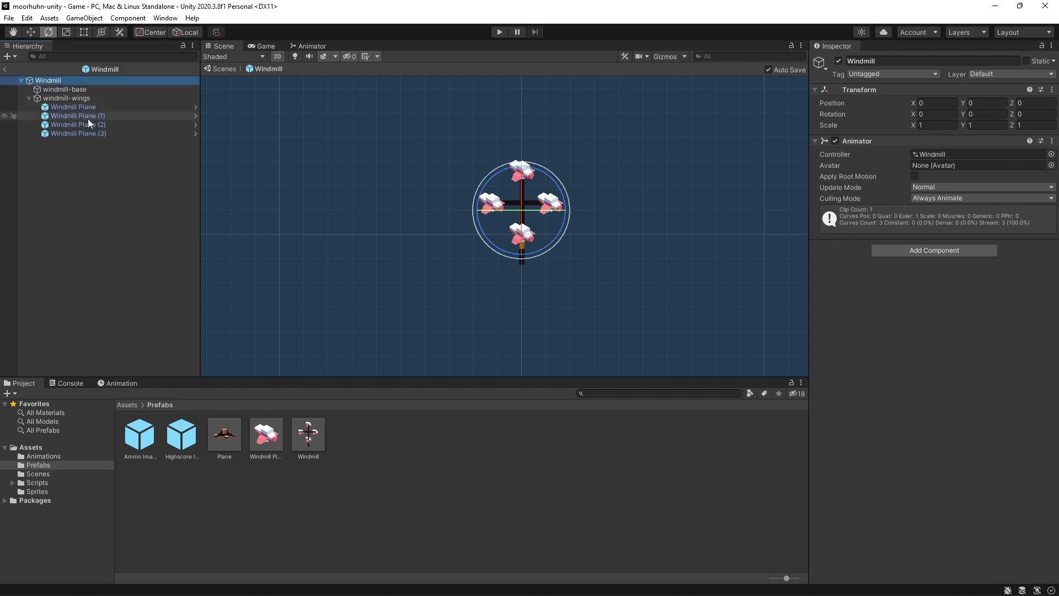
{"action": "left_click", "coordinate": [76, 107]}
{"action": "left_click", "coordinate": [196, 108]}
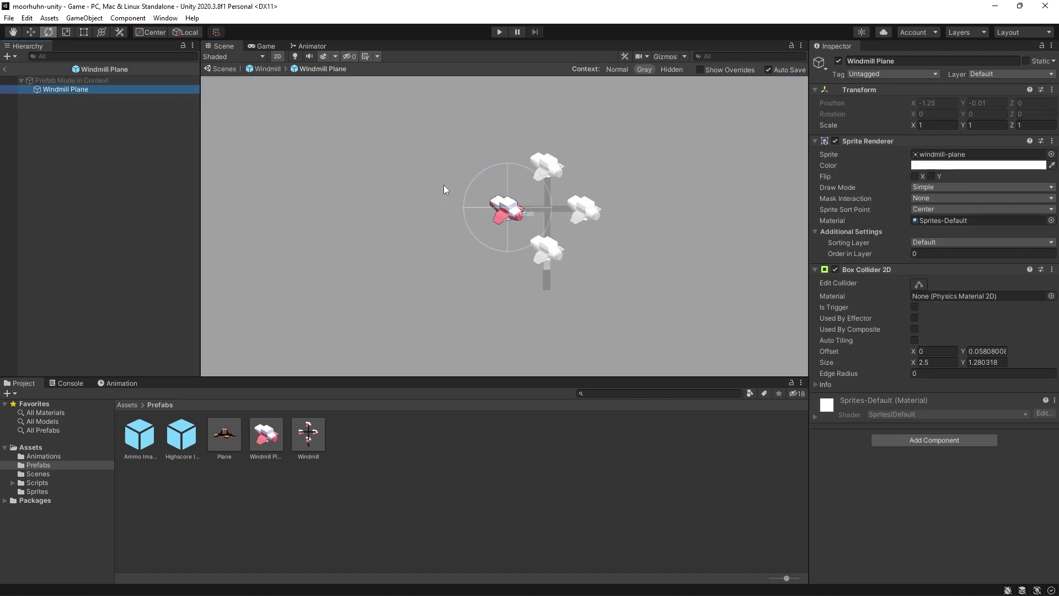
{"action": "scroll", "coordinate": [444, 184], "scroll_direction": "up", "scroll_amount": 2}
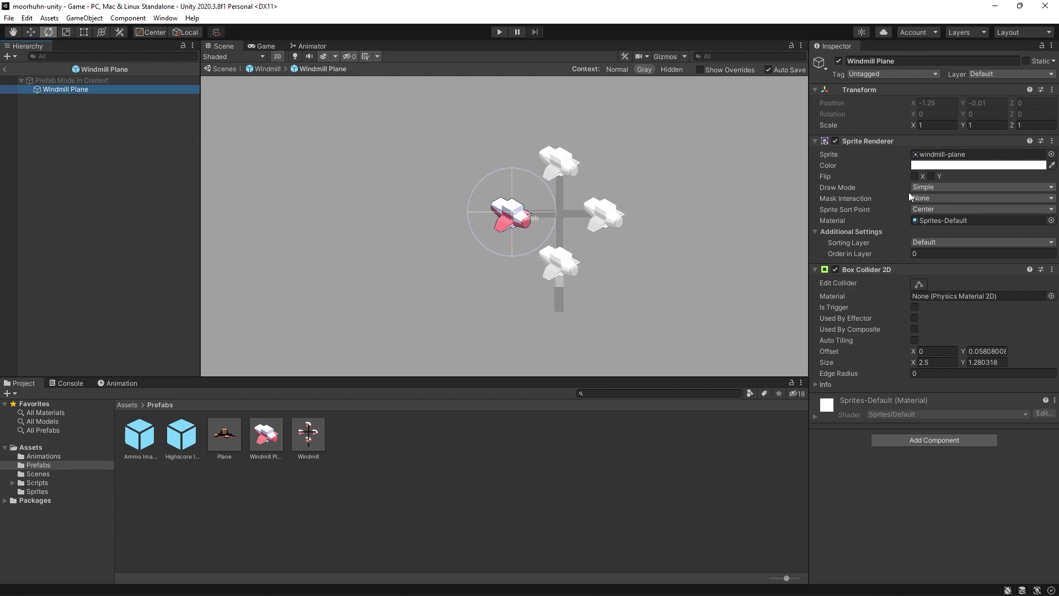
- Add two sorting layers named Objects and Enemies after Default
{"action": "left_click", "coordinate": [927, 243]}
{"action": "left_click", "coordinate": [966, 271]}
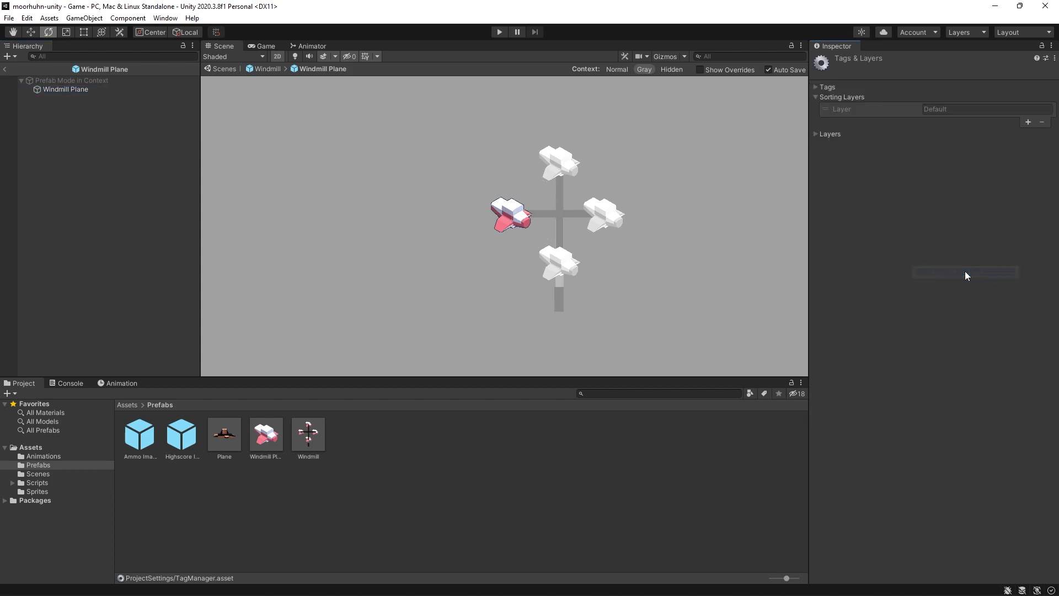
{"action": "left_click", "coordinate": [1028, 122]}
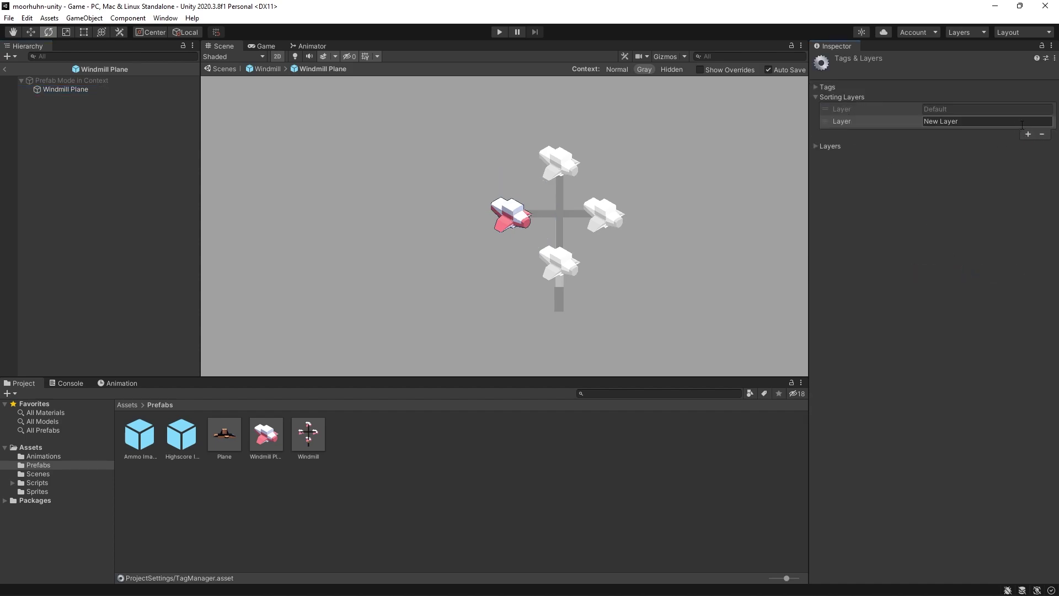
{"action": "left_click", "coordinate": [968, 124]}
{"action": "type", "text": "Objects"}
{"action": "key", "text": "Return"}
{"action": "left_click", "coordinate": [1027, 134]}
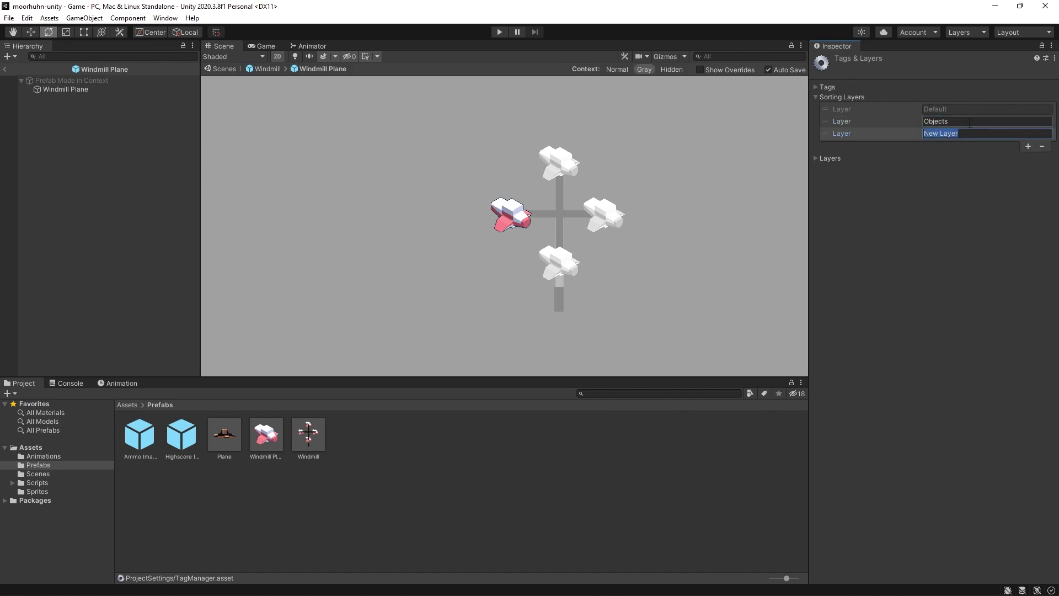
{"action": "type", "text": "E"}
{"action": "type", "text": "nemmie"}
{"action": "type", "text": "ies"}
{"action": "left_click", "coordinate": [966, 186]}
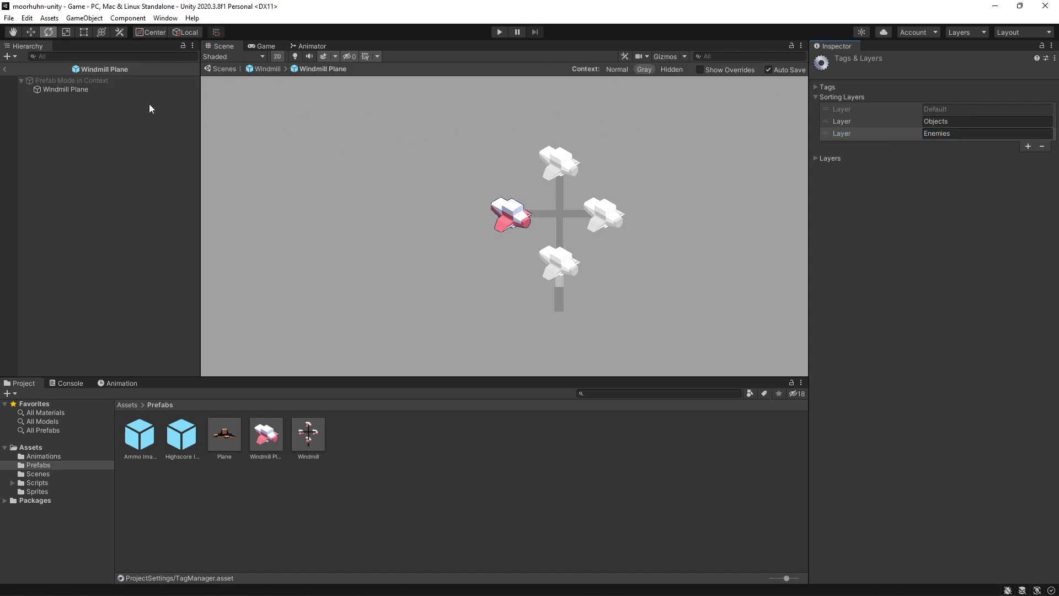
- Put Windmill Plane on the Enemies sorting layer
{"action": "left_click", "coordinate": [76, 89]}
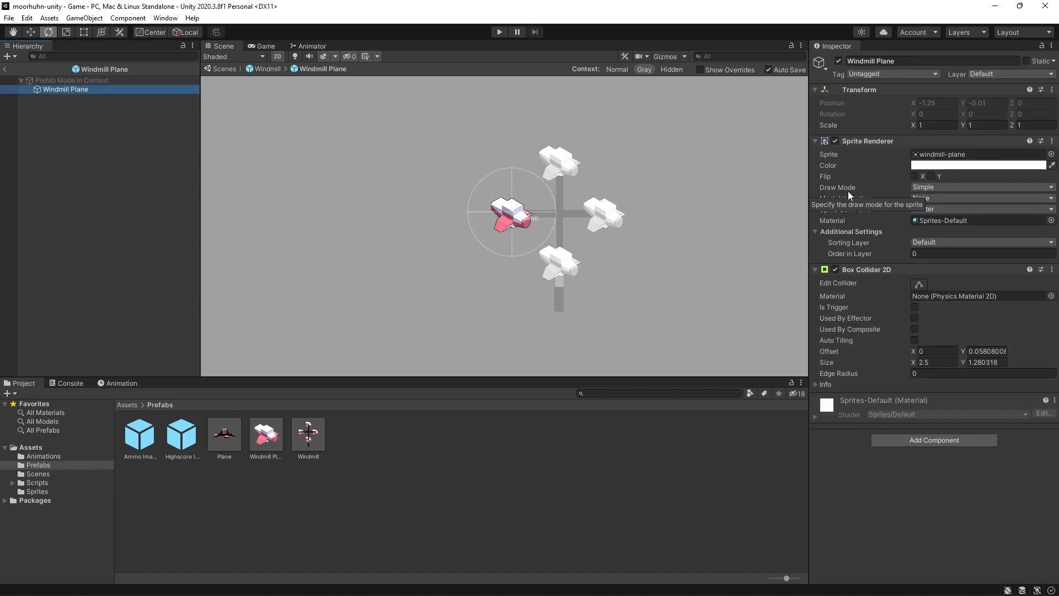
{"action": "left_click", "coordinate": [958, 242]}
{"action": "left_click", "coordinate": [944, 278]}
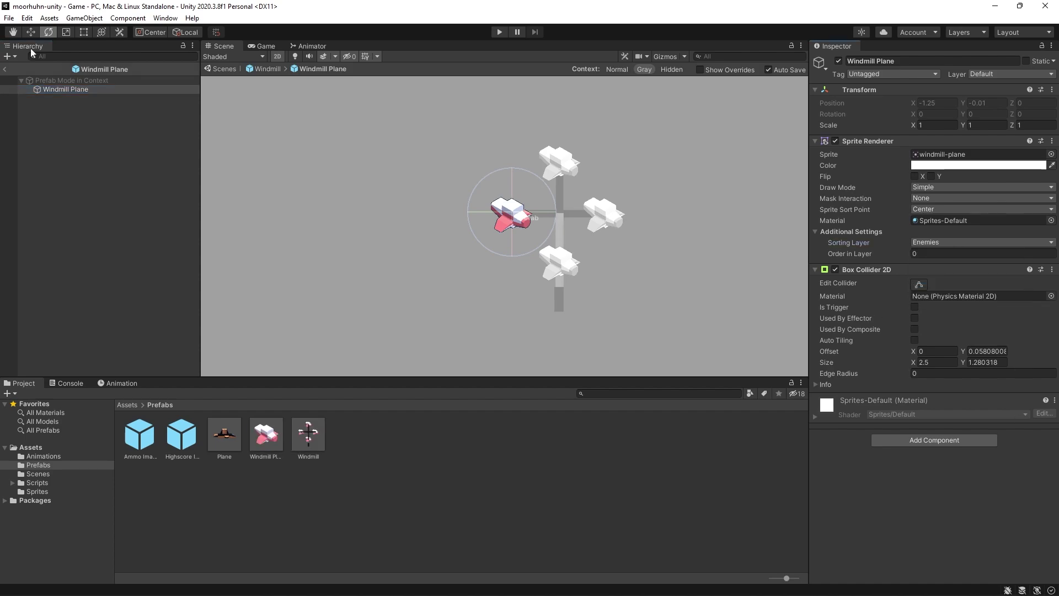
- Back in the Windmill prefab, put windmill-base and windmill-wings on the Objects sorting layer
{"action": "left_click", "coordinate": [5, 69]}
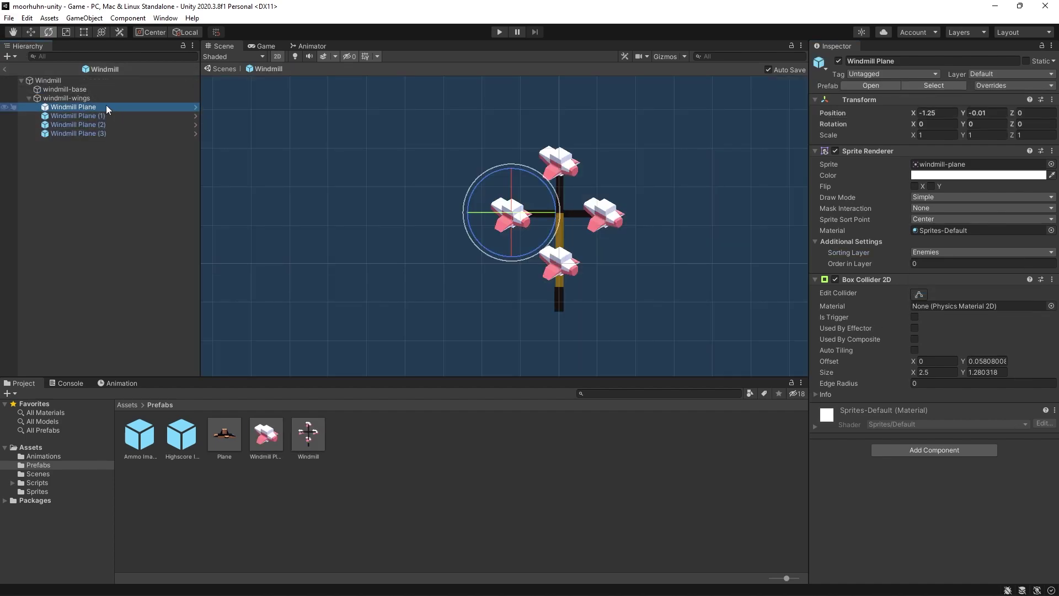
{"action": "left_click", "coordinate": [91, 88]}
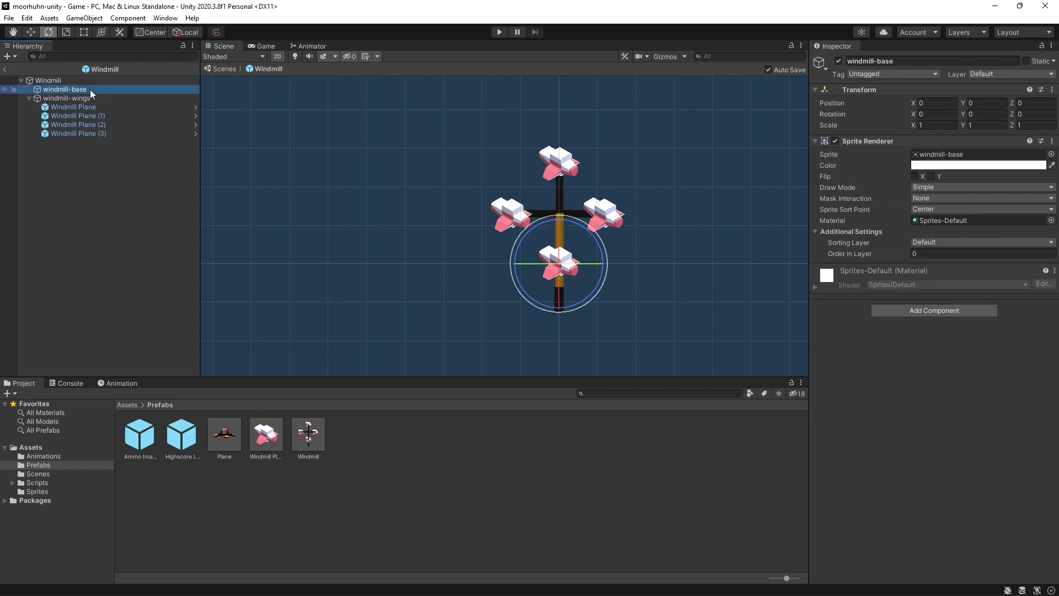
{"action": "left_click", "coordinate": [82, 97], "text": "ctrl"}
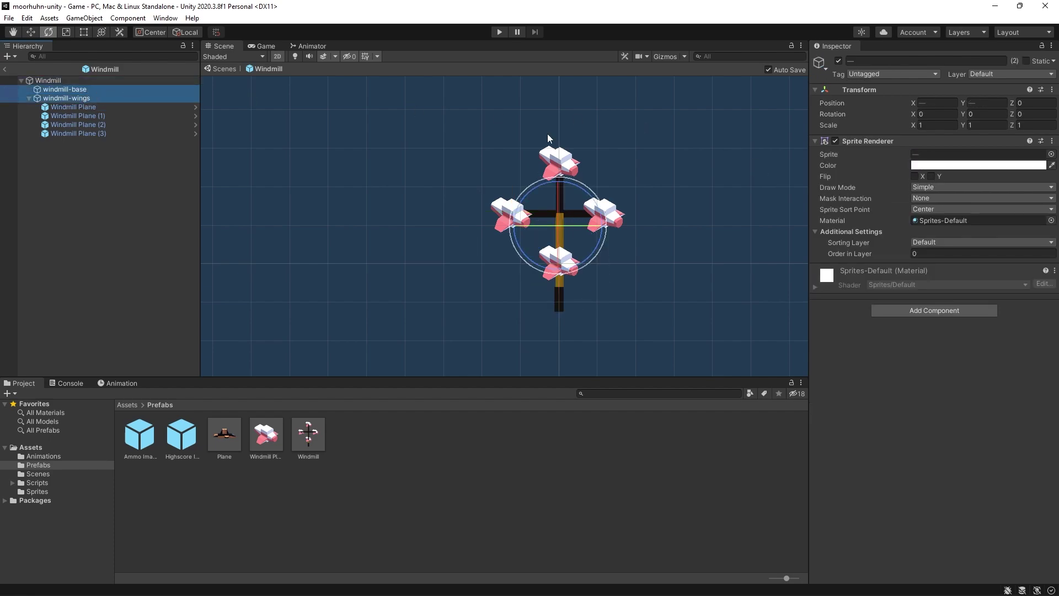
{"action": "left_click", "coordinate": [969, 242]}
{"action": "left_click", "coordinate": [949, 266]}
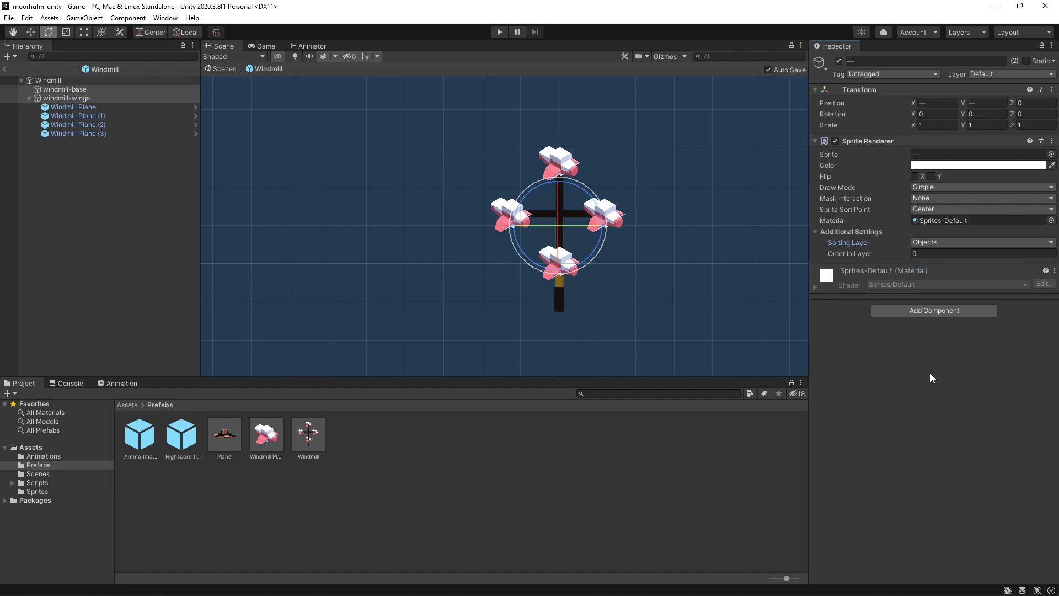
- Set windmill-wings' Order in Layer to 1
{"action": "scroll", "coordinate": [558, 265], "scroll_direction": "up", "scroll_amount": 2}
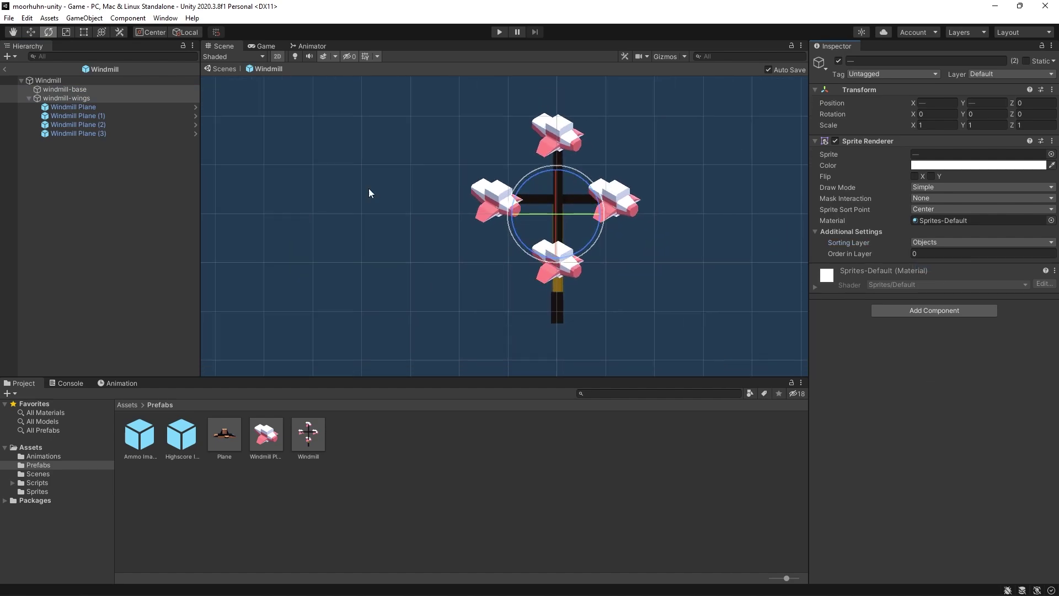
{"action": "left_click", "coordinate": [55, 91]}
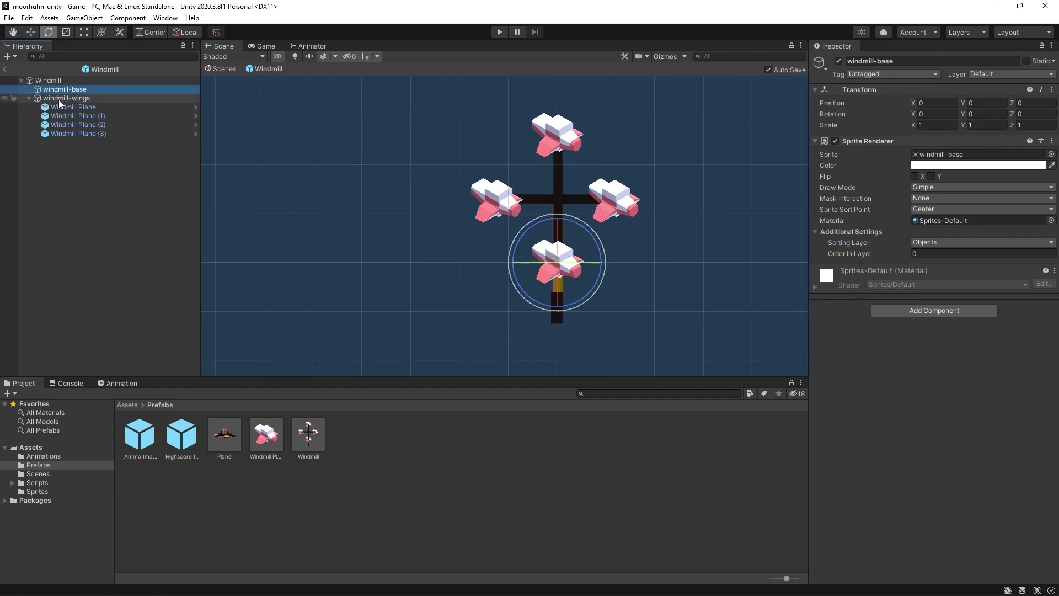
{"action": "left_click", "coordinate": [77, 97]}
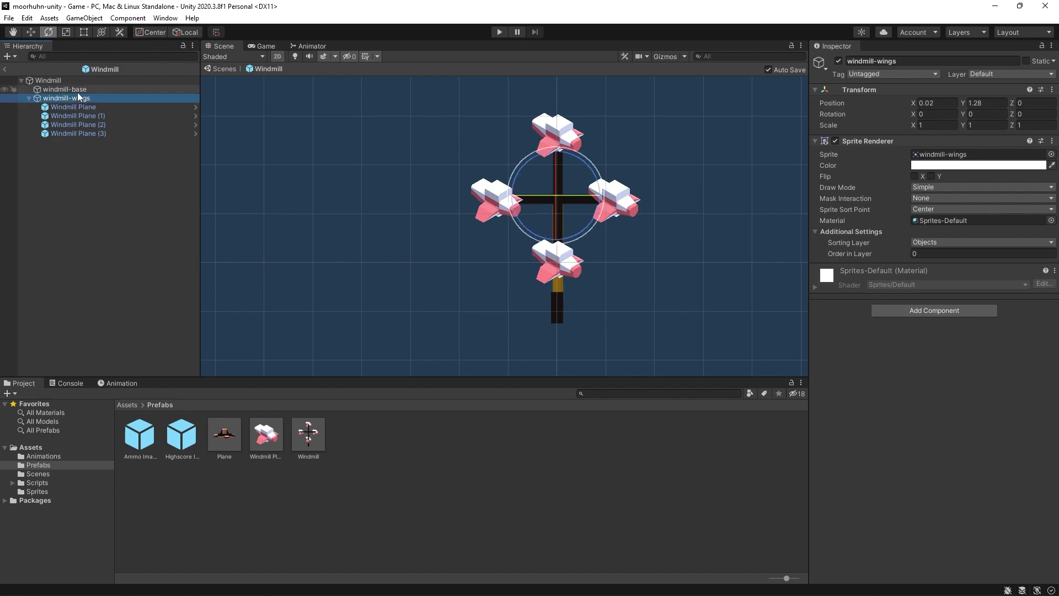
{"action": "left_click", "coordinate": [952, 254]}
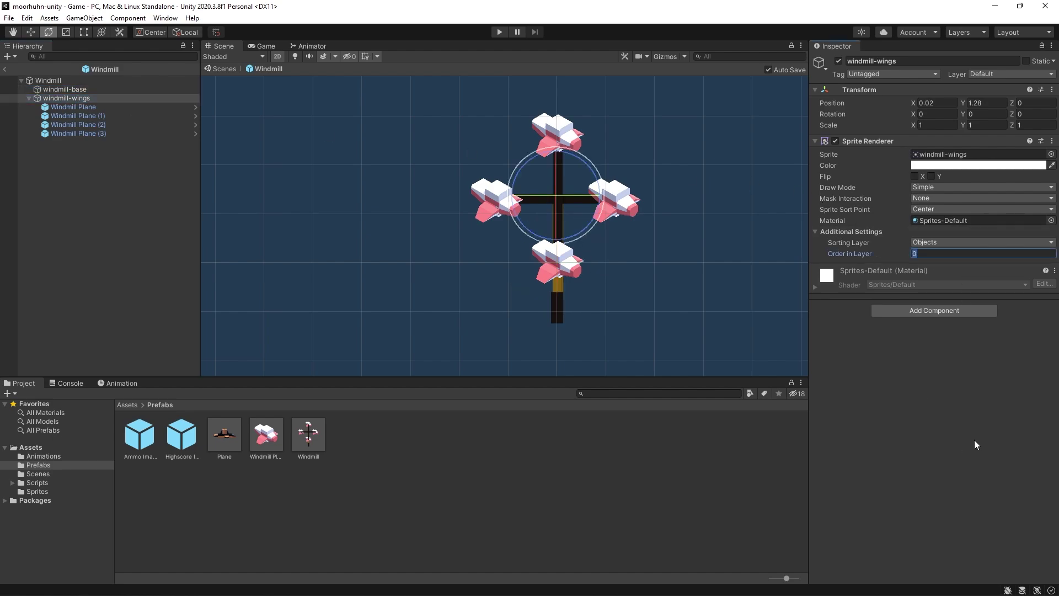
{"action": "type", "text": "1"}
{"action": "key", "text": "Return"}
- Assign the Plane prefab to the Enemies sorting layer, exit prefab mode and start Play
{"action": "left_click", "coordinate": [225, 439]}
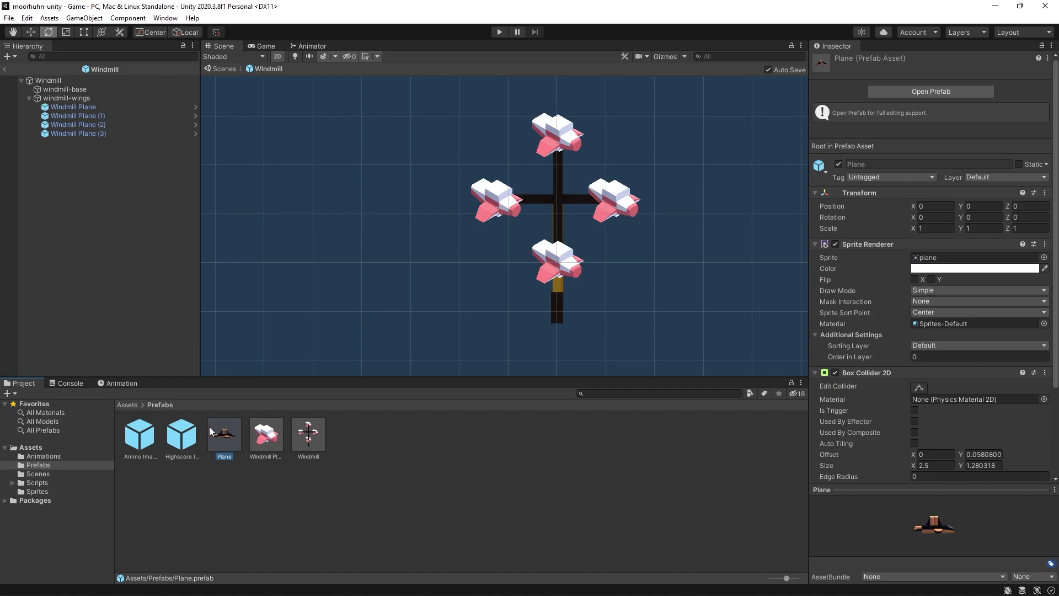
{"action": "scroll", "coordinate": [979, 244], "scroll_direction": "down", "scroll_amount": 5}
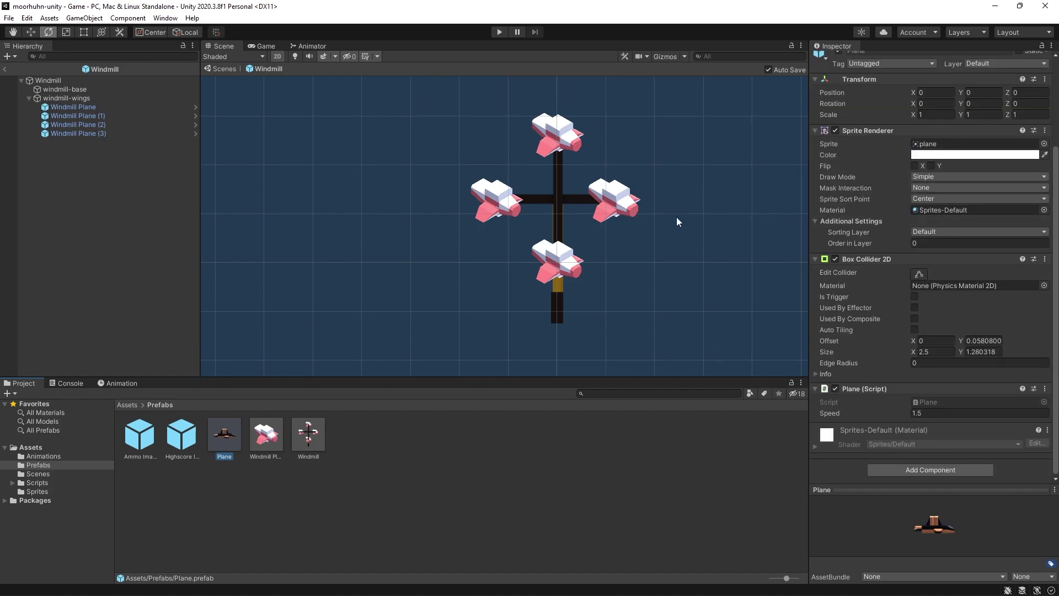
{"action": "left_click", "coordinate": [969, 231]}
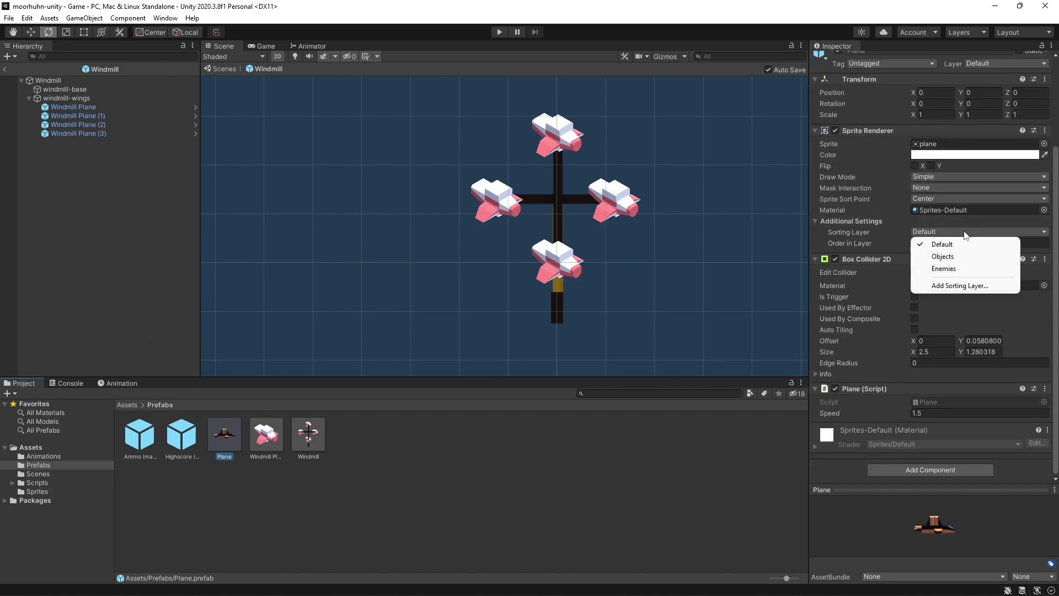
{"action": "left_click", "coordinate": [957, 268]}
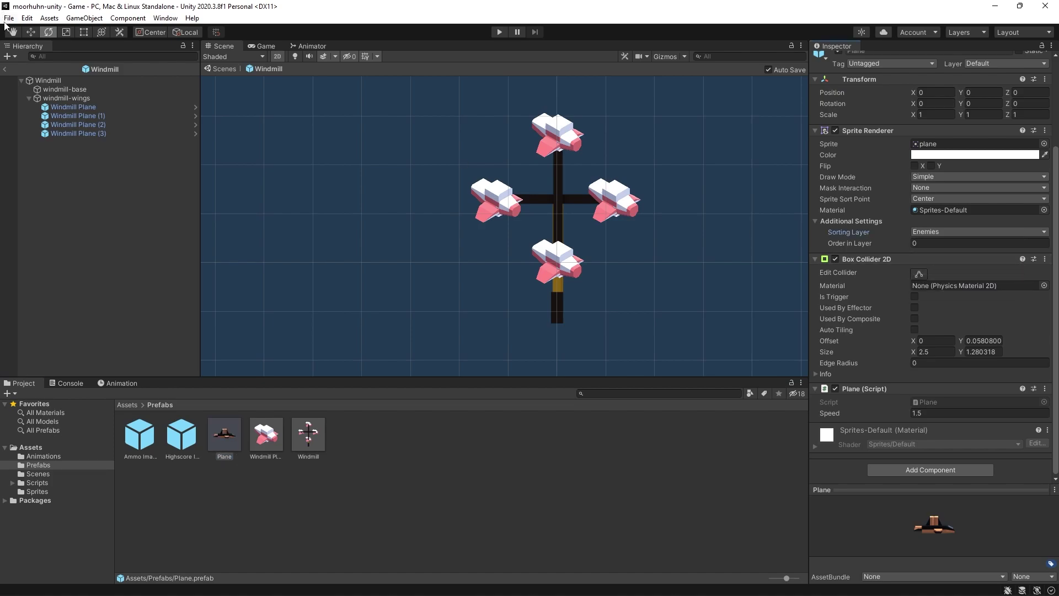
{"action": "left_click", "coordinate": [5, 69]}
{"action": "left_click", "coordinate": [498, 31]}
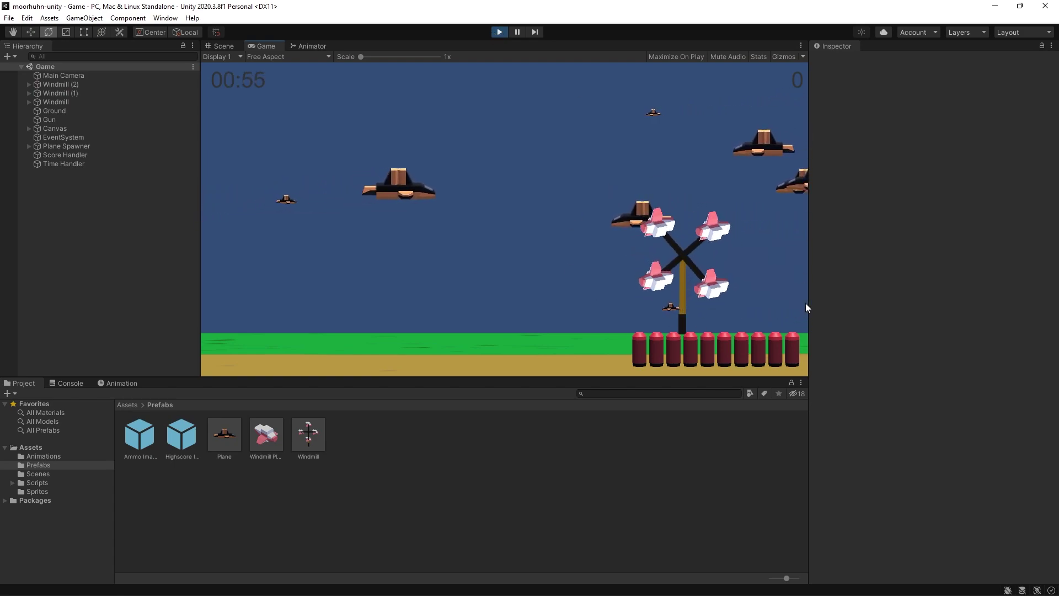
- Shoot planes in the Game view until the score hits 30, then stop with Ctrl+P
{"action": "left_click", "coordinate": [717, 249]}
{"action": "left_click", "coordinate": [707, 276]}
{"action": "left_click", "coordinate": [698, 293]}
{"action": "left_click", "coordinate": [696, 298]}
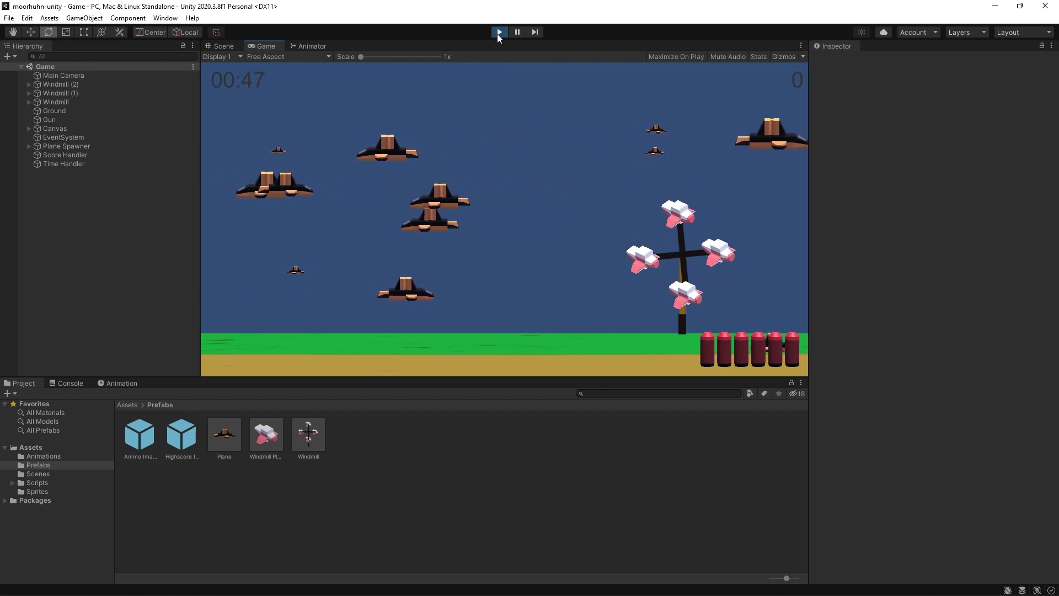
{"action": "left_click", "coordinate": [402, 191]}
{"action": "left_click", "coordinate": [372, 229]}
{"action": "left_click", "coordinate": [356, 200]}
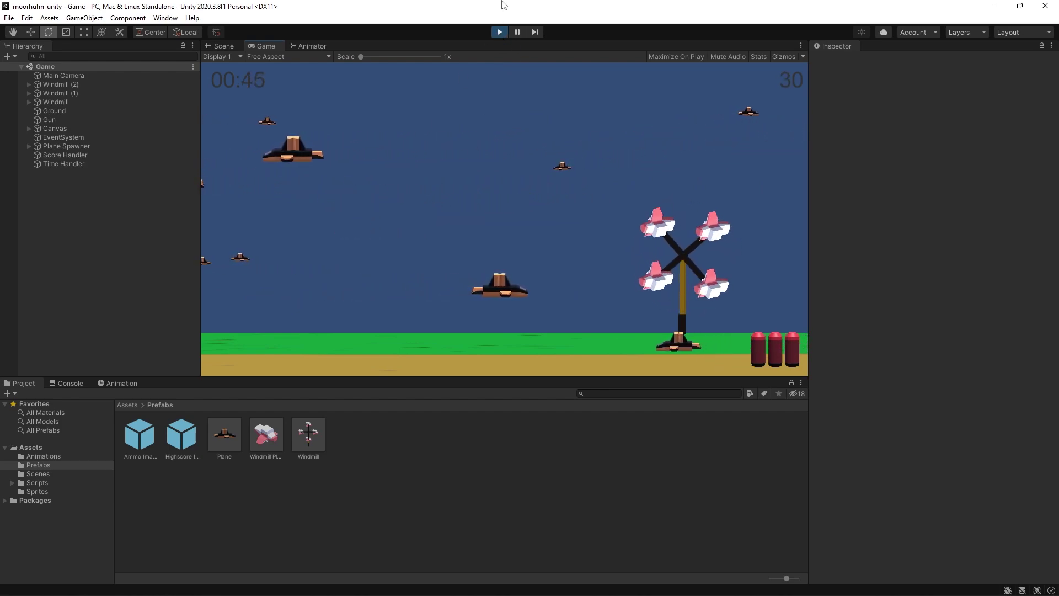
{"action": "key", "text": "ctrl+p"}
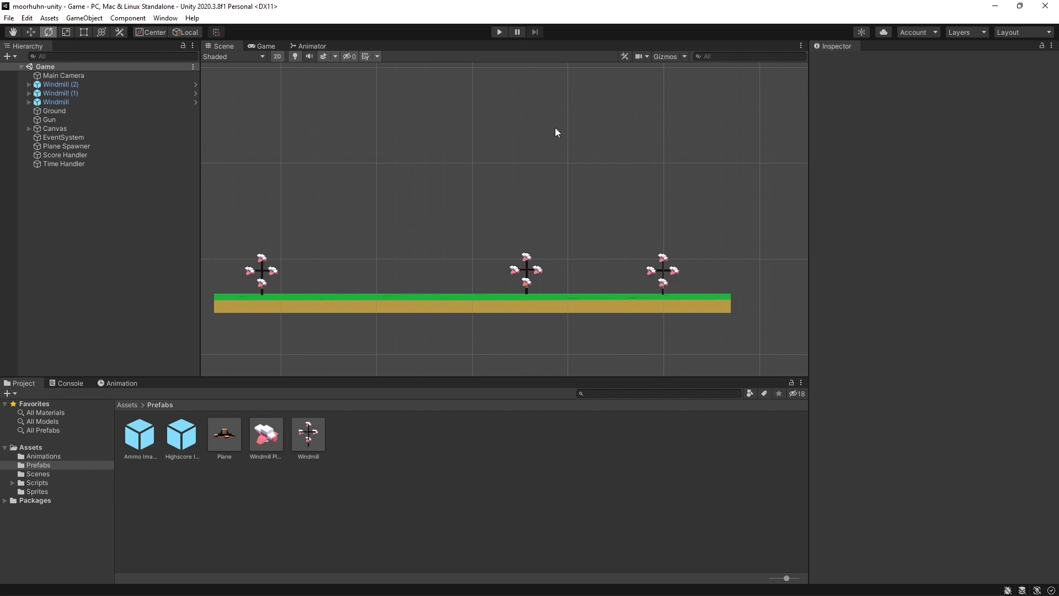
- Open the Sprites folder and drop the big-plane sprite into the scene as a test
{"action": "left_click", "coordinate": [127, 405]}
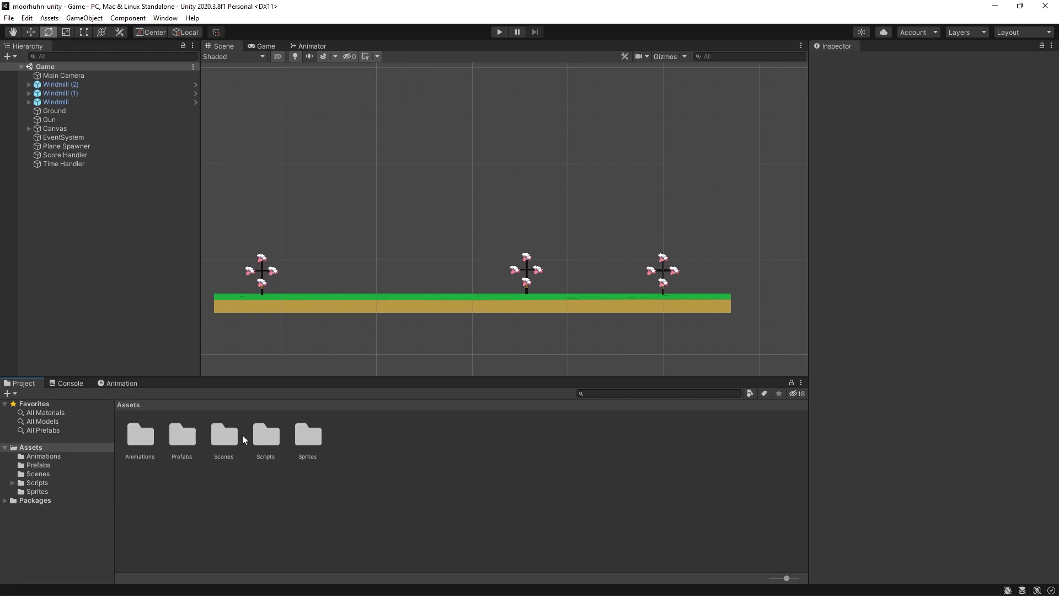
{"action": "double_click", "coordinate": [310, 440]}
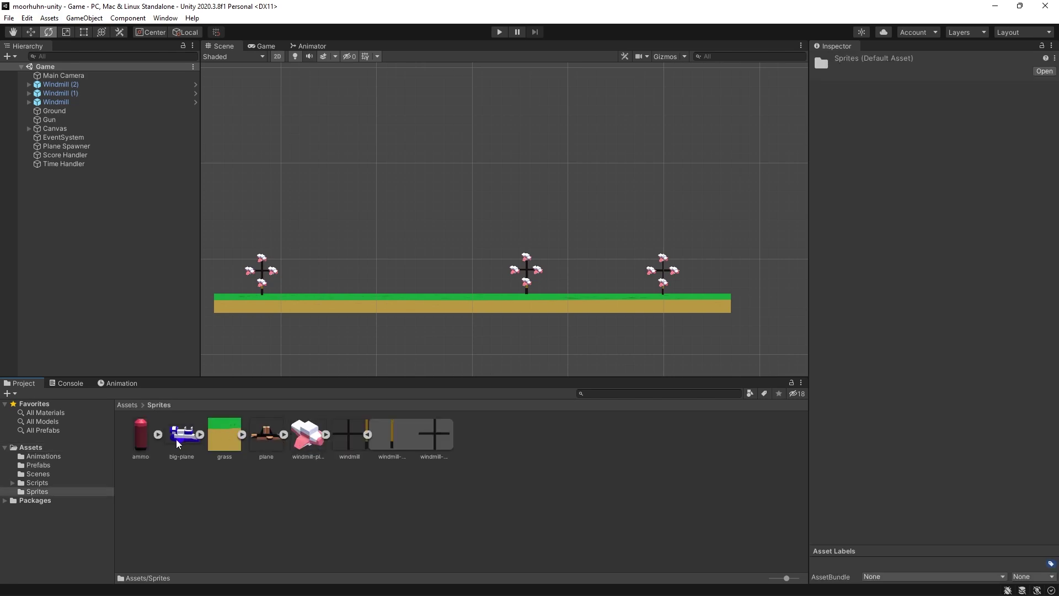
{"action": "left_click_drag", "start_coordinate": [177, 439], "coordinate": [469, 263]}
{"action": "scroll", "coordinate": [498, 290], "scroll_direction": "up", "scroll_amount": 2}
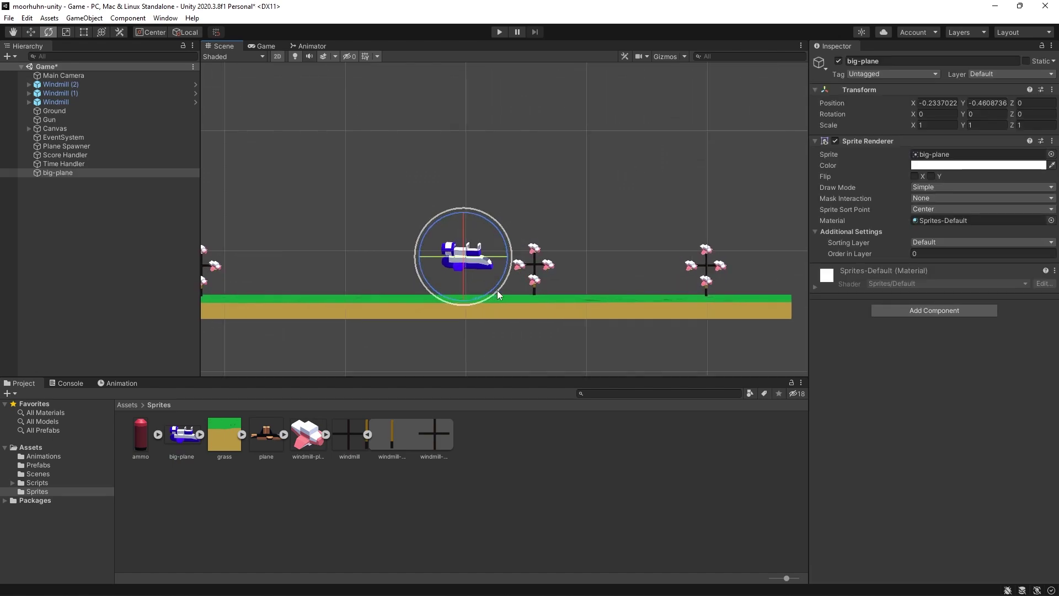
{"action": "scroll", "coordinate": [497, 295], "scroll_direction": "up", "scroll_amount": 1}
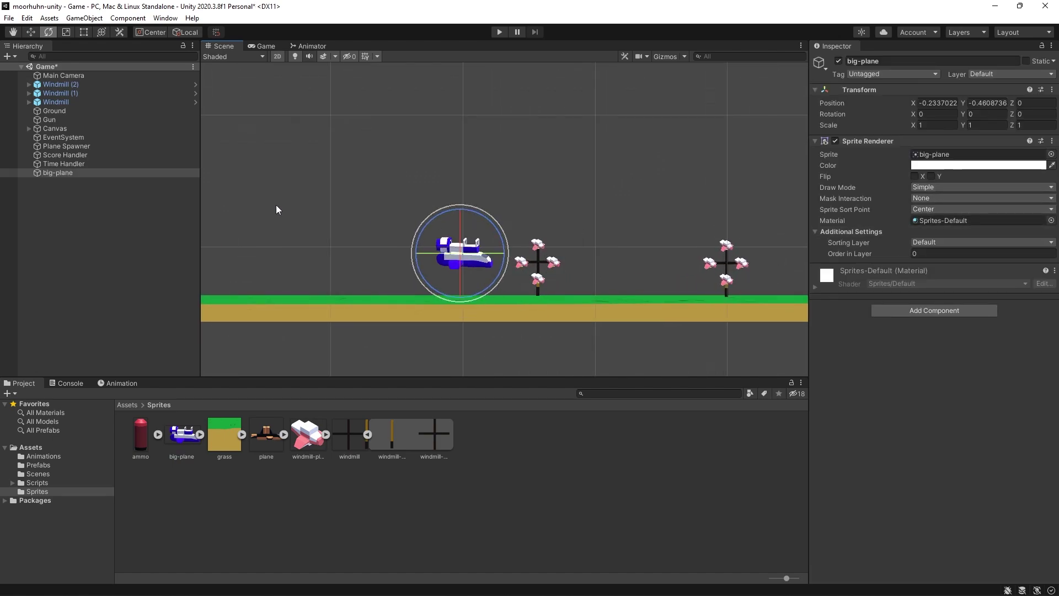
- Set the big-plane texture's Pixels Per Unit to 150 and apply
{"action": "left_click", "coordinate": [180, 443]}
{"action": "left_click", "coordinate": [960, 142]}
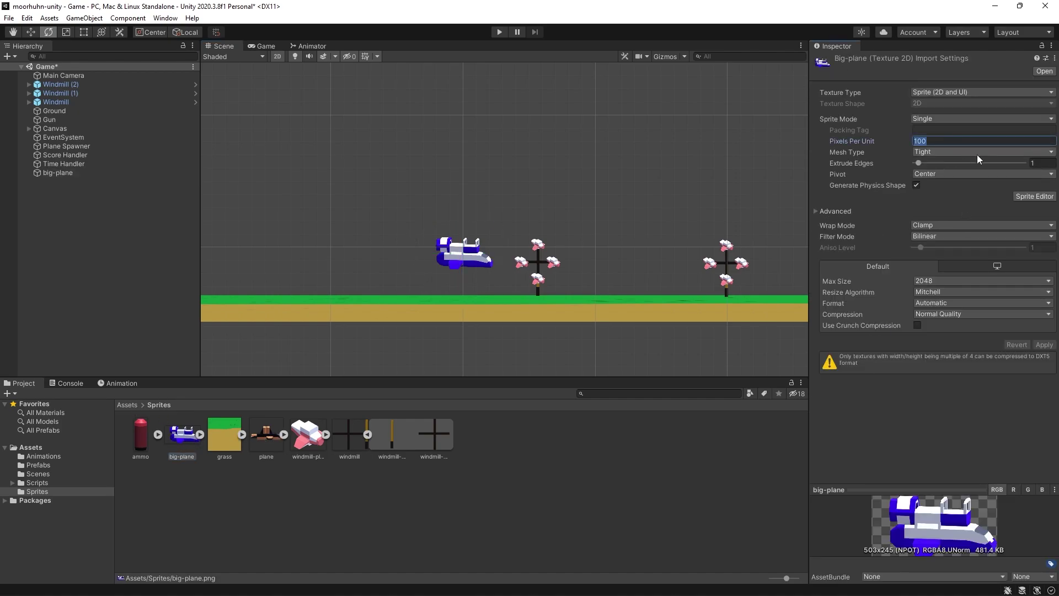
{"action": "type", "text": "150"}
{"action": "left_click", "coordinate": [1044, 344]}
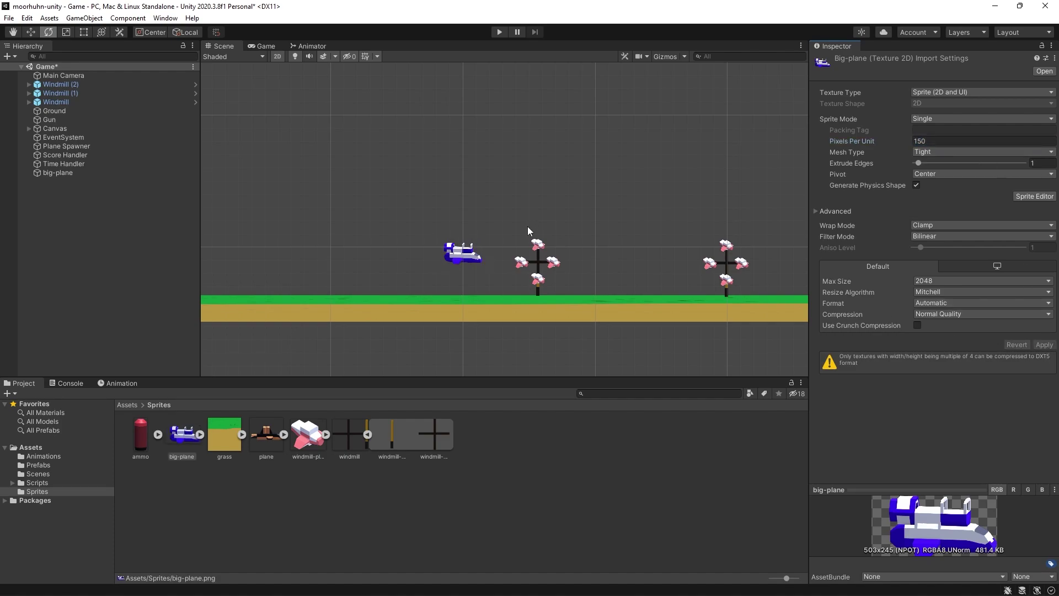
{"action": "scroll", "coordinate": [528, 231], "scroll_direction": "up", "scroll_amount": 1}
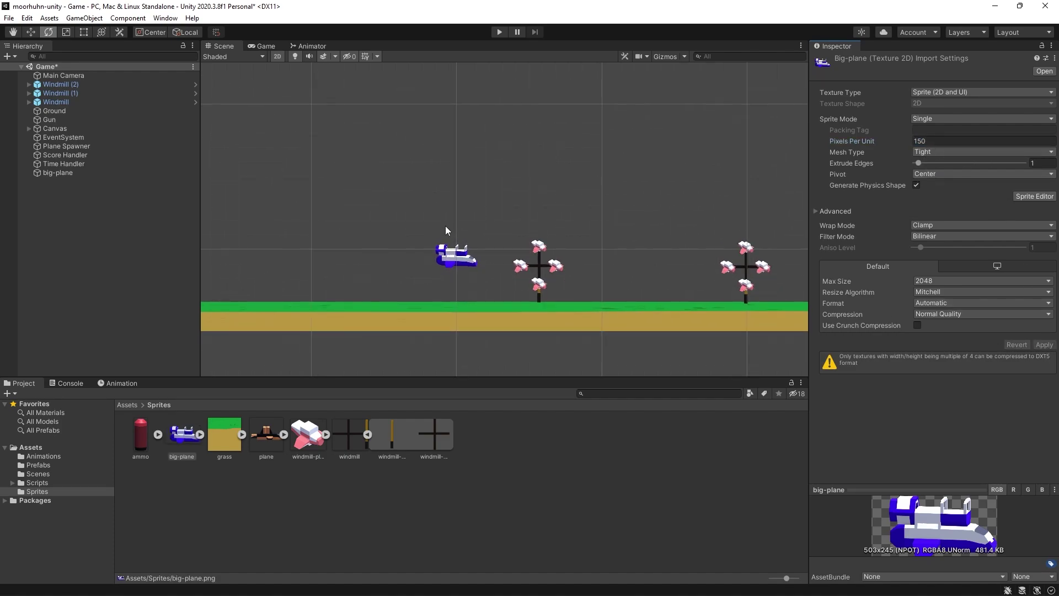
{"action": "scroll", "coordinate": [445, 232], "scroll_direction": "down", "scroll_amount": 1}
- Delete the test big-plane object from the Hierarchy and return to the Assets folder
{"action": "mouse_move", "coordinate": [266, 434]}
{"action": "left_mouse_down"}
{"action": "mouse_move", "coordinate": [474, 217]}
{"action": "mouse_move", "coordinate": [456, 230]}
{"action": "left_mouse_up"}
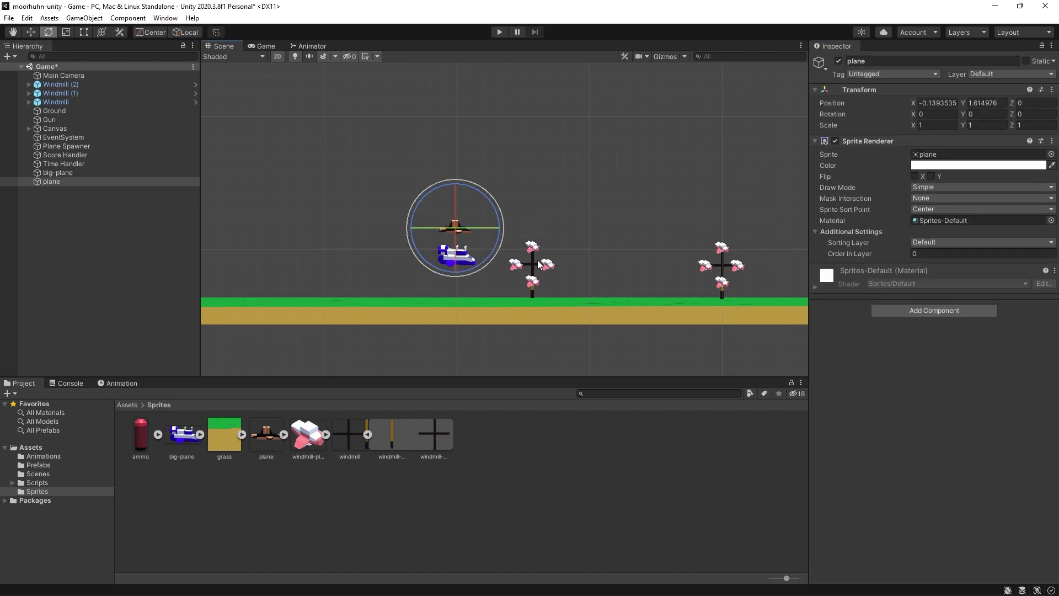
{"action": "key", "text": "ctrl+z"}
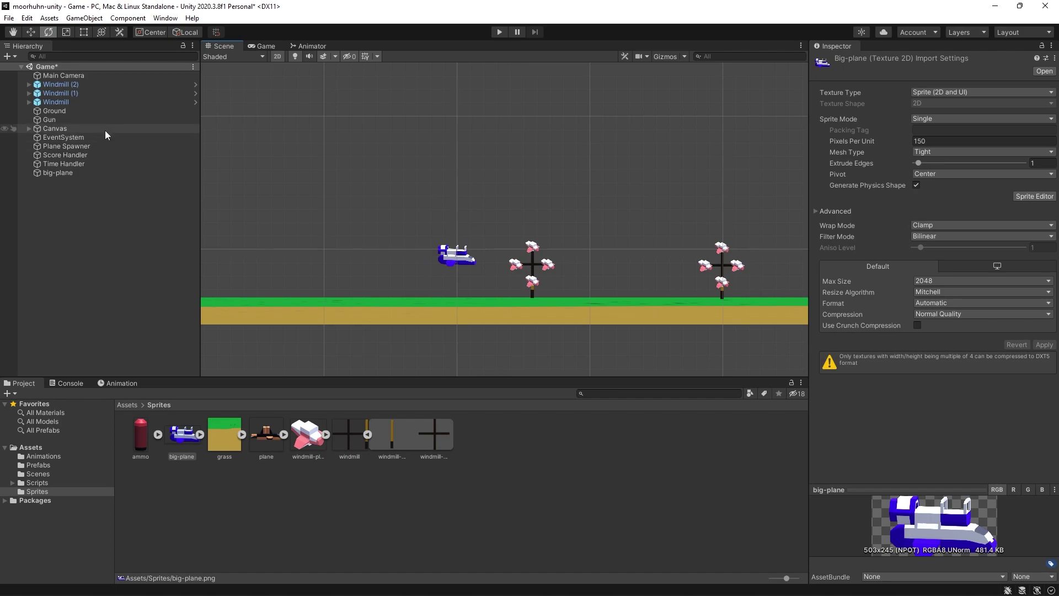
{"action": "left_click", "coordinate": [456, 256]}
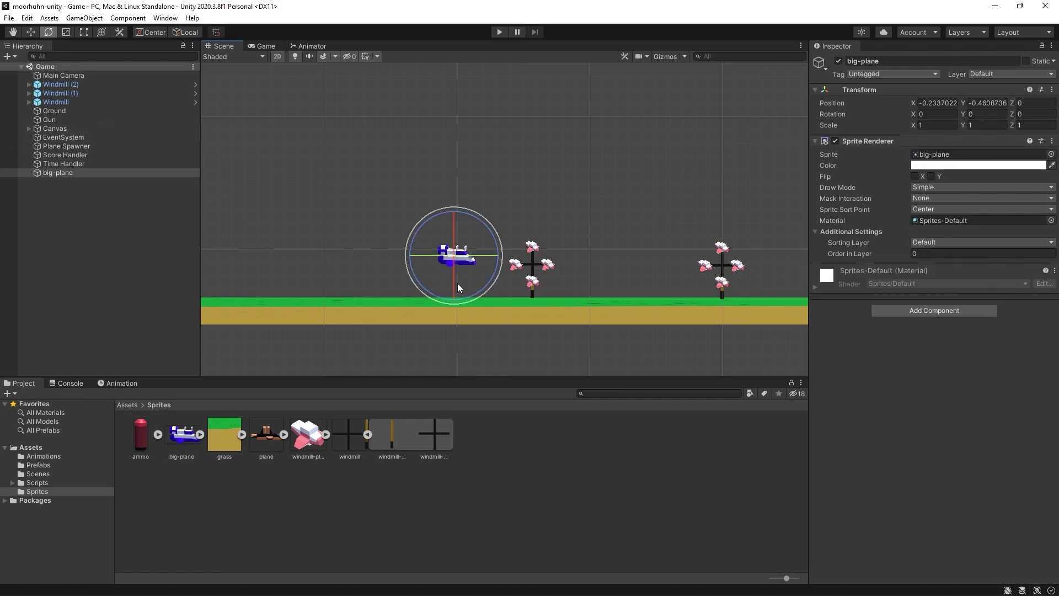
{"action": "left_click", "coordinate": [51, 173]}
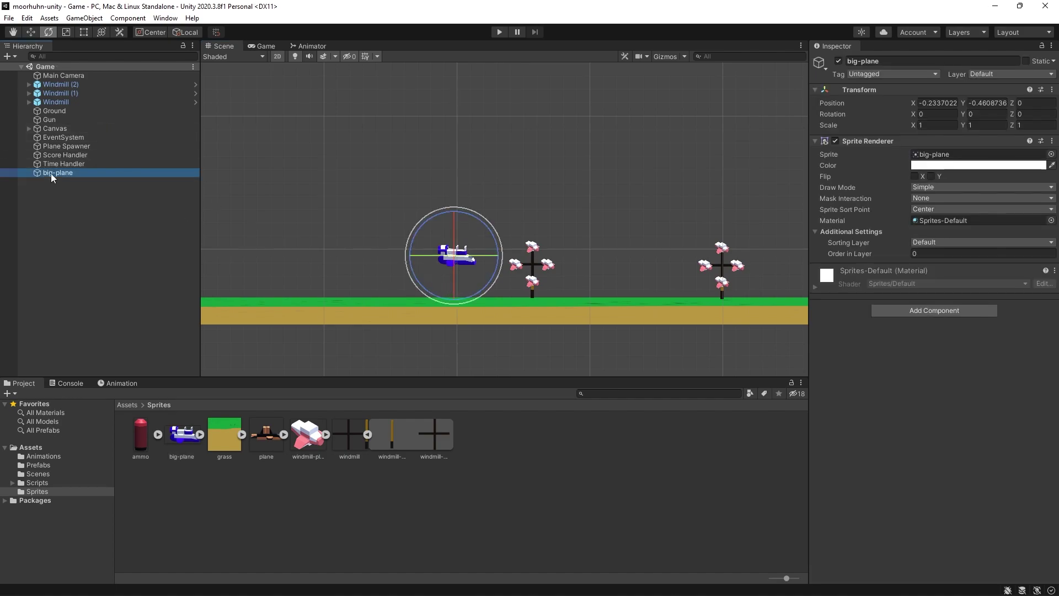
{"action": "key", "text": "Delete"}
{"action": "left_click", "coordinate": [125, 407]}
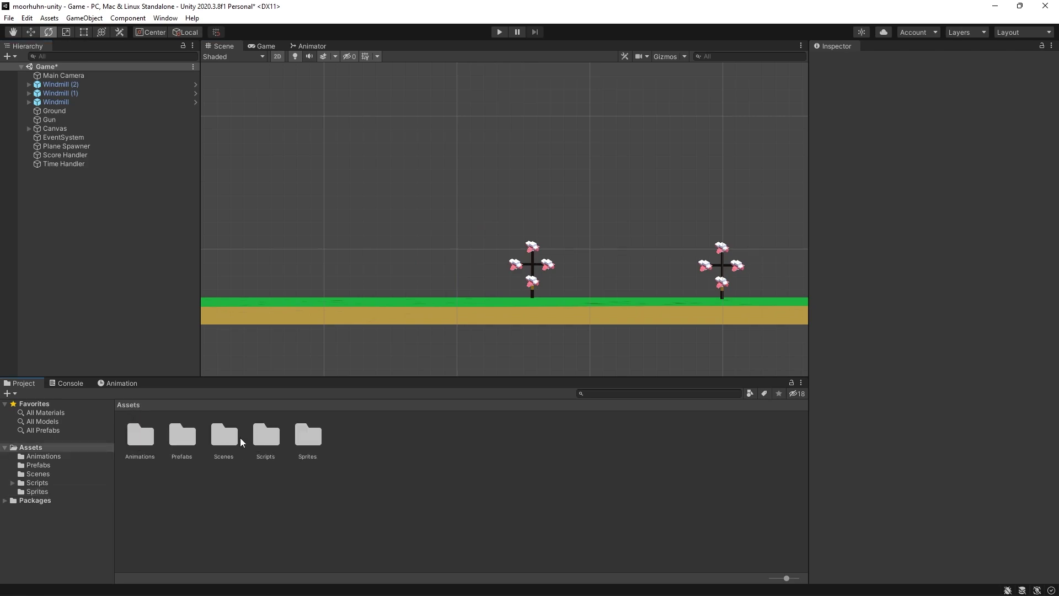
- Place a Plane prefab instance in the scene and swap its sprite to big-plane
{"action": "double_click", "coordinate": [182, 436]}
{"action": "left_click", "coordinate": [224, 440]}
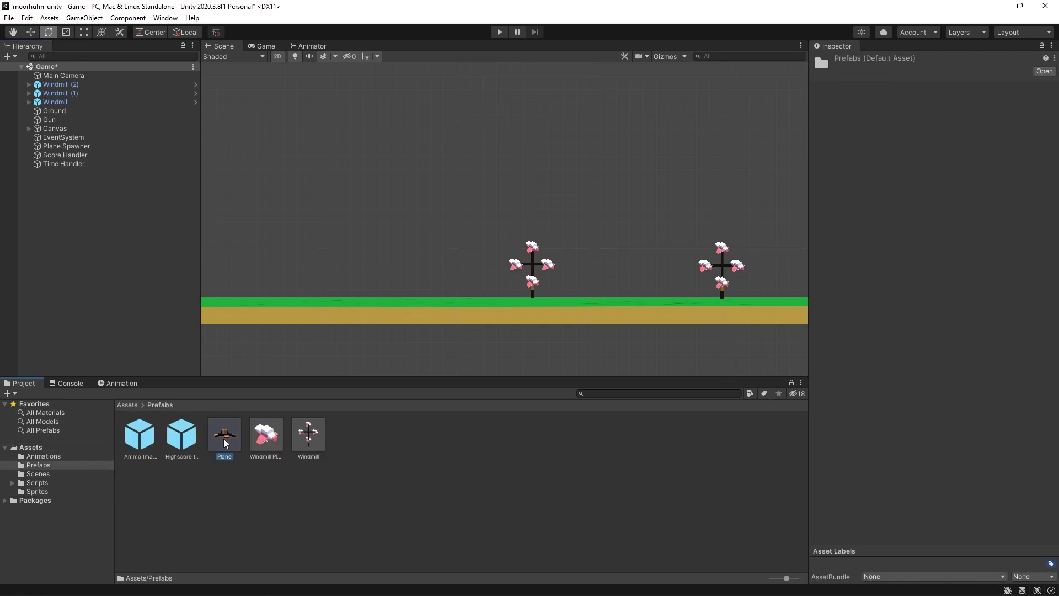
{"action": "left_click_drag", "start_coordinate": [225, 443], "coordinate": [385, 261]}
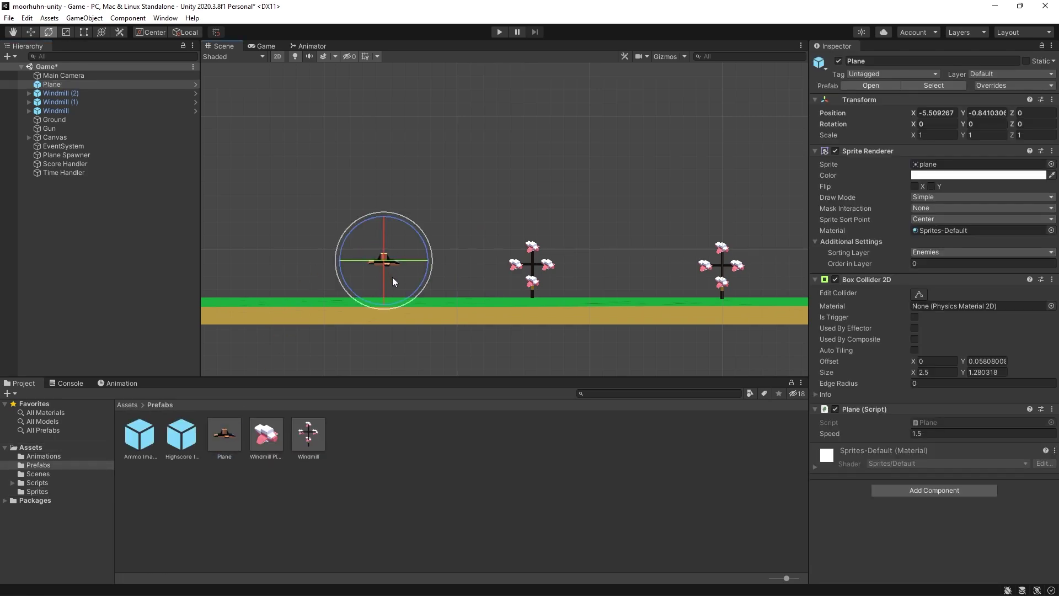
{"action": "left_click", "coordinate": [1051, 164]}
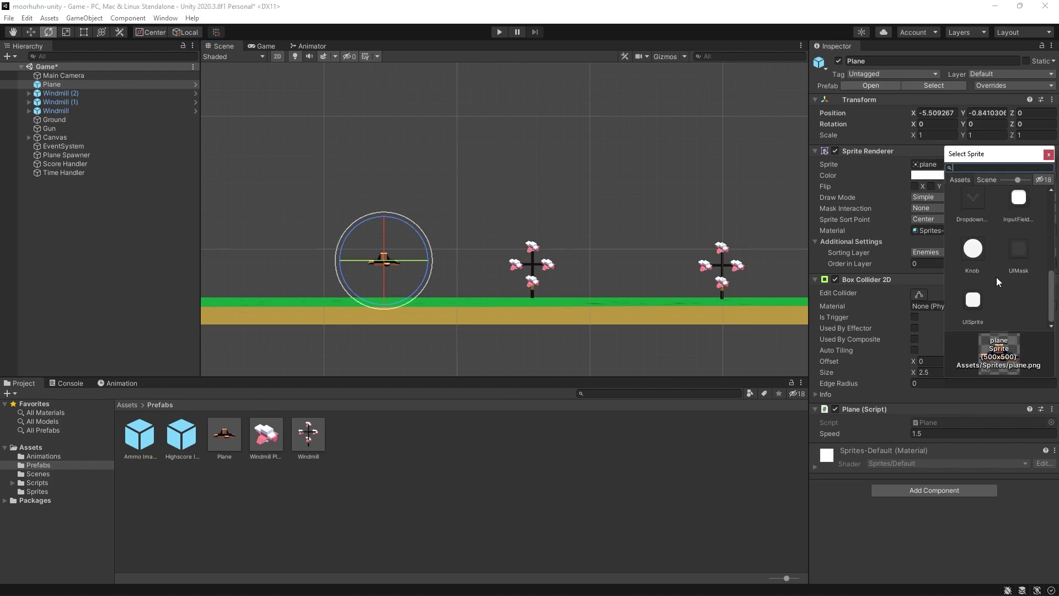
{"action": "scroll", "coordinate": [997, 276], "scroll_direction": "up", "scroll_amount": 3}
{"action": "double_click", "coordinate": [974, 240]}
{"action": "scroll", "coordinate": [405, 253], "scroll_direction": "up", "scroll_amount": 2}
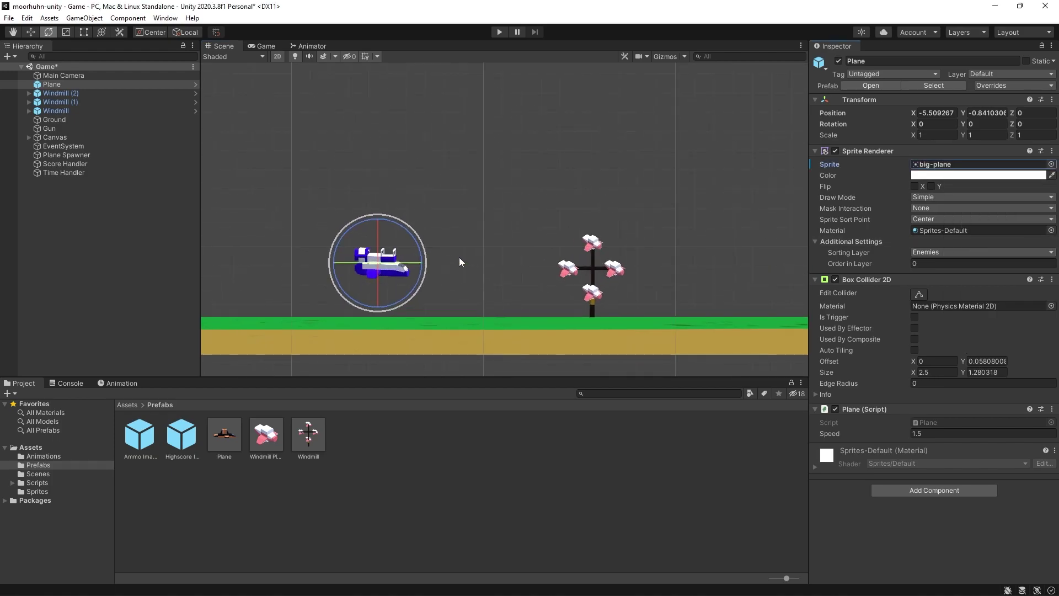
- Enlarge the collider to cover the big plane and remove the Plane (Script) component
{"action": "left_click", "coordinate": [920, 294]}
{"action": "scroll", "coordinate": [493, 240], "scroll_direction": "up", "scroll_amount": 2}
{"action": "scroll", "coordinate": [442, 270], "scroll_direction": "up", "scroll_amount": 2}
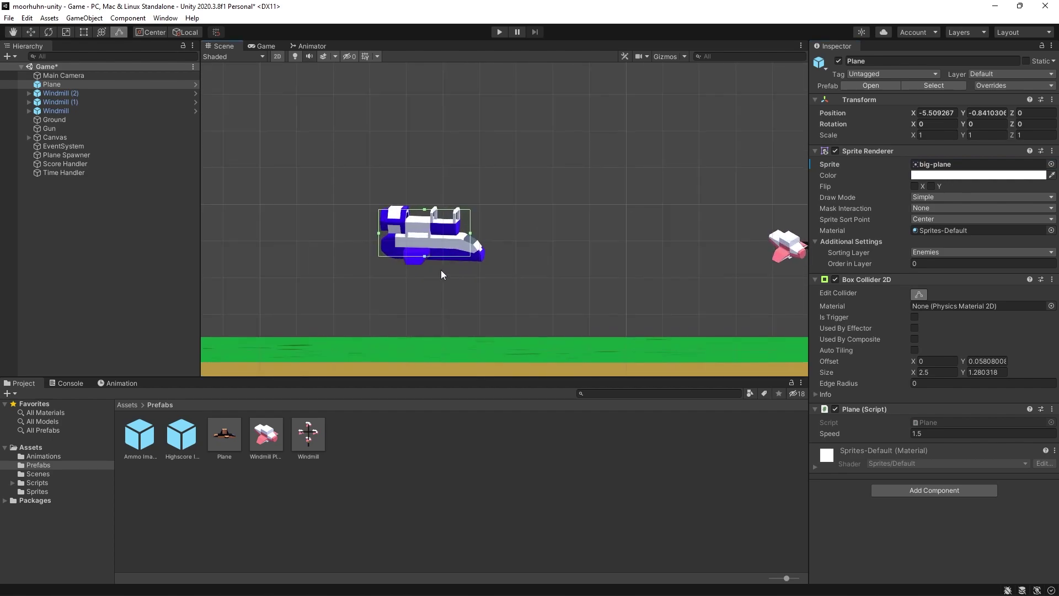
{"action": "left_click_drag", "start_coordinate": [423, 256], "coordinate": [426, 260]}
{"action": "left_click_drag", "start_coordinate": [470, 233], "coordinate": [487, 236]}
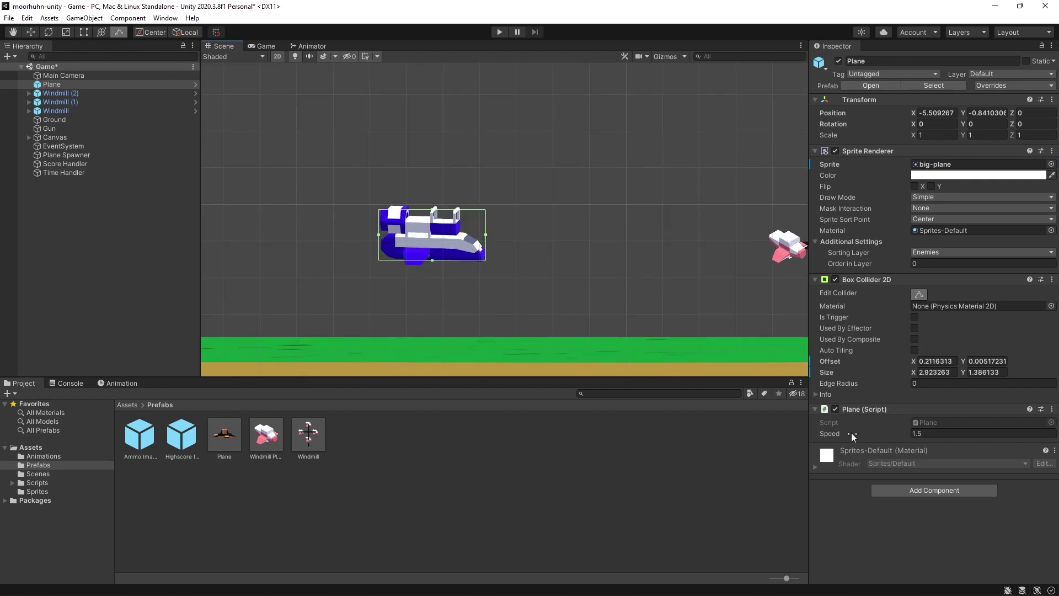
{"action": "right_click", "coordinate": [889, 407]}
{"action": "left_click", "coordinate": [944, 453]}
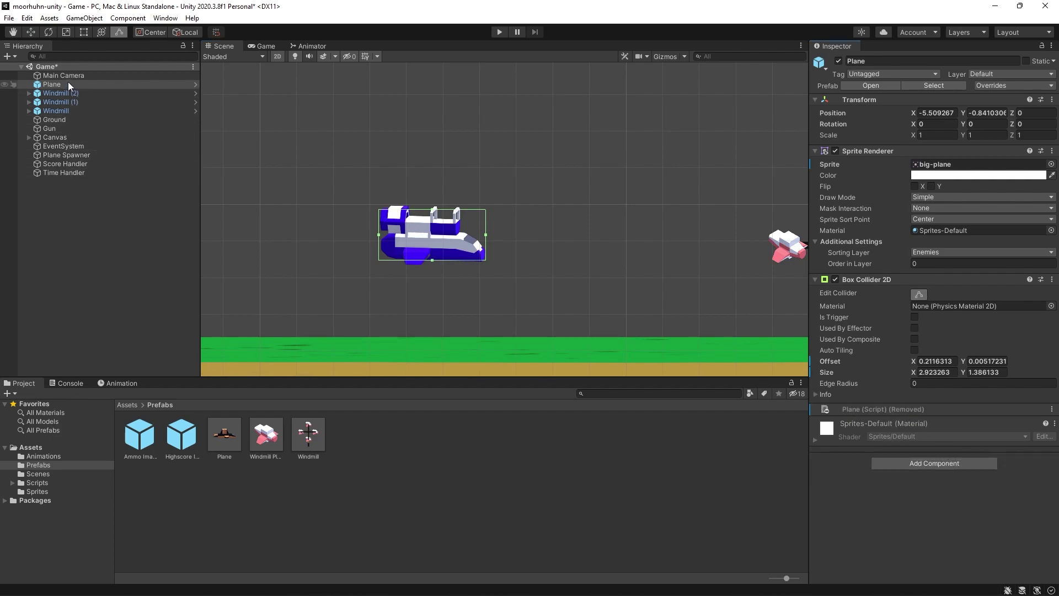
- Save the object as a new prefab named Big Plane in Prefabs
{"action": "left_click_drag", "start_coordinate": [68, 84], "coordinate": [497, 466]}
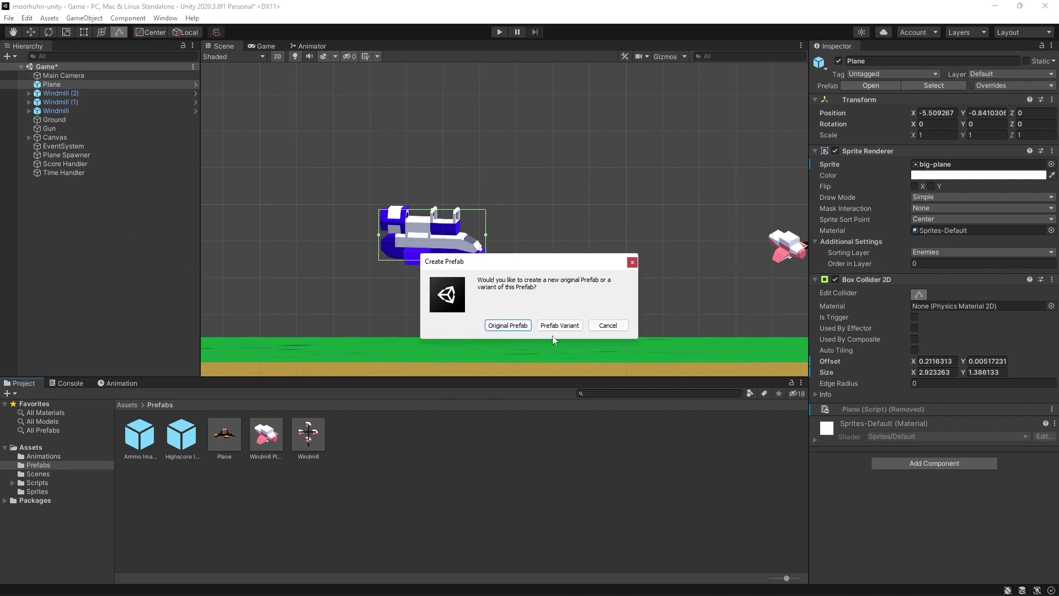
{"action": "left_click", "coordinate": [500, 327]}
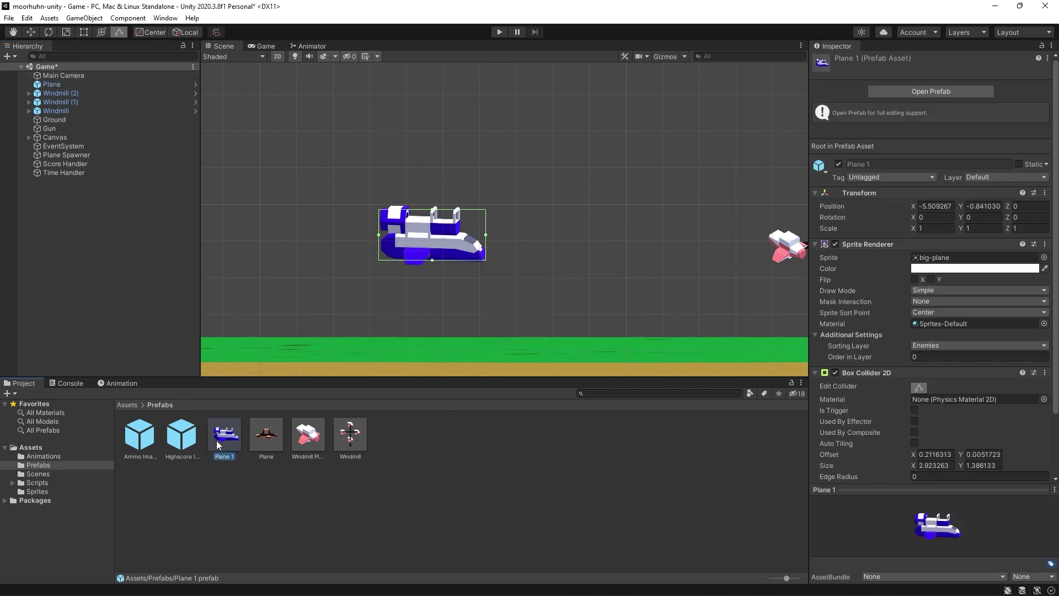
{"action": "type", "text": "lane"}
{"action": "key", "text": "Return"}
- Delete the scene instance and save the Game scene
{"action": "left_click", "coordinate": [70, 84]}
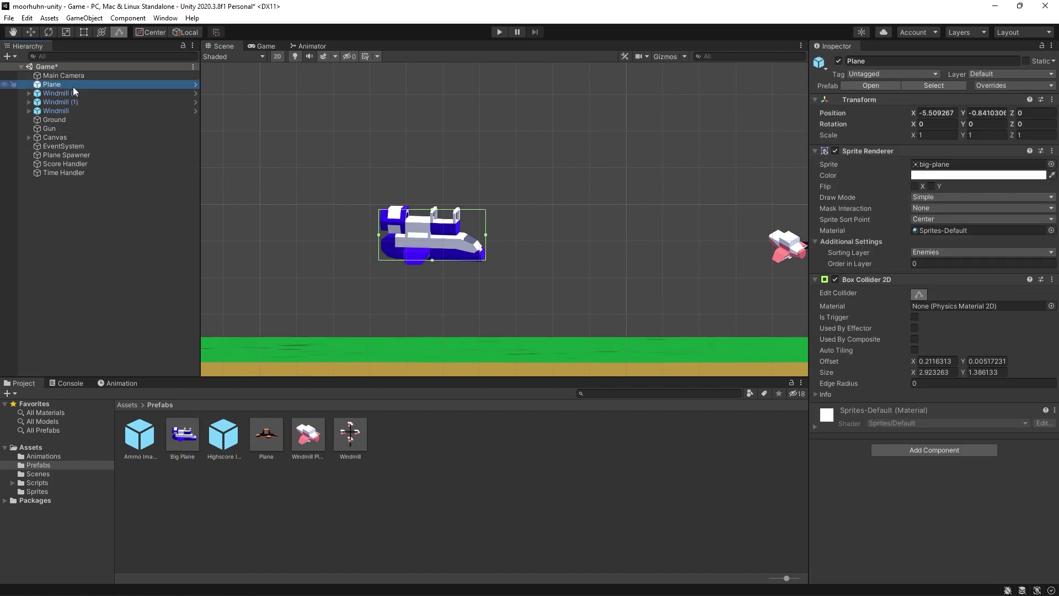
{"action": "key", "text": "Delete"}
{"action": "scroll", "coordinate": [487, 245], "scroll_direction": "down", "scroll_amount": 1}
{"action": "scroll", "coordinate": [487, 245], "scroll_direction": "down", "scroll_amount": 1}
{"action": "key", "text": "ctrl+s"}
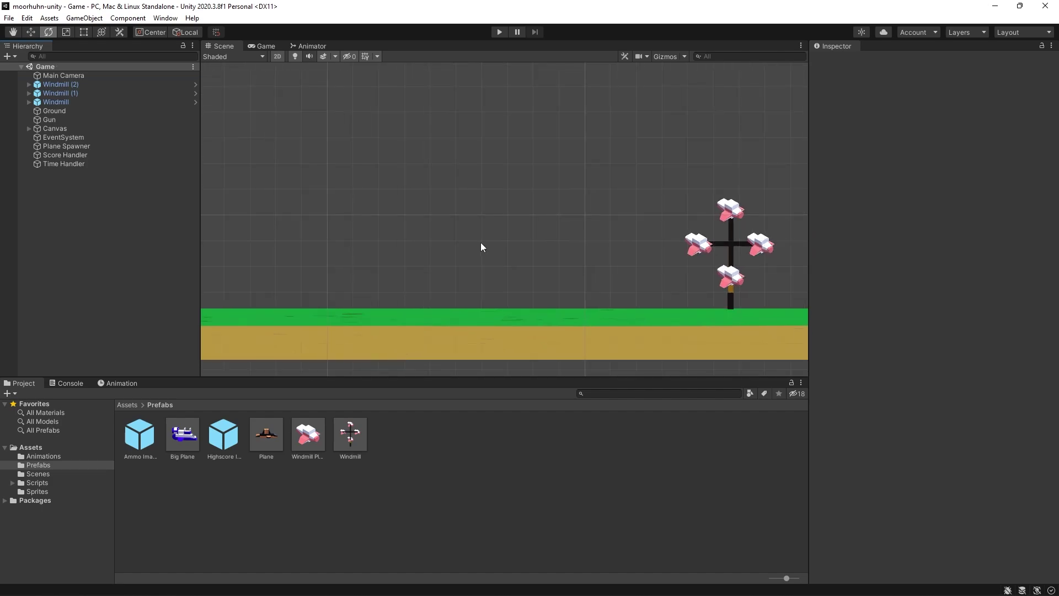
- Pull all four edges of the Windmill Plane's box collider in tight around the plane
{"action": "left_click", "coordinate": [309, 437]}
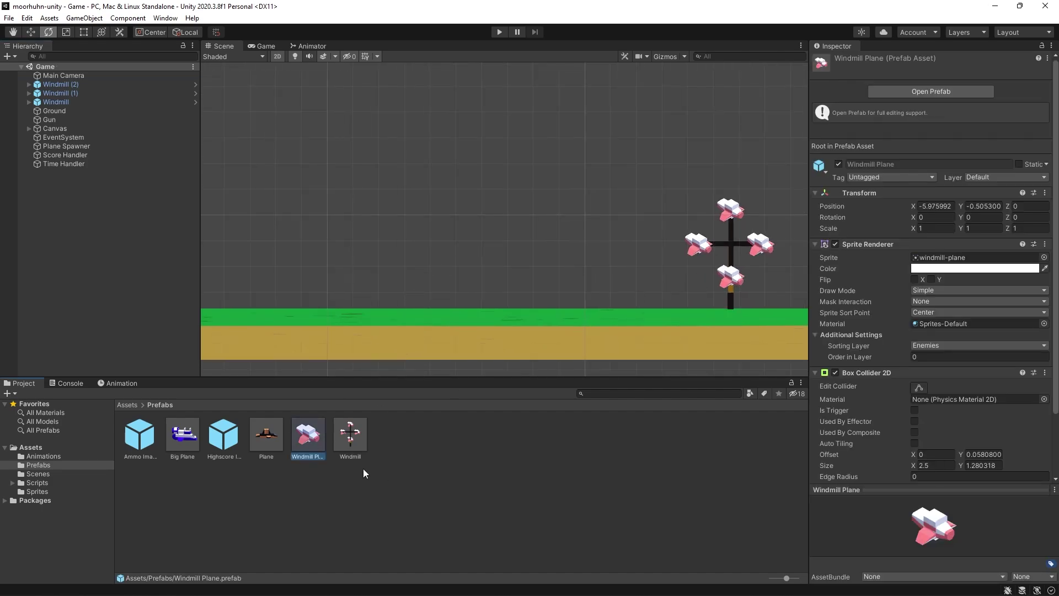
{"action": "double_click", "coordinate": [317, 437]}
{"action": "double_click", "coordinate": [70, 81]}
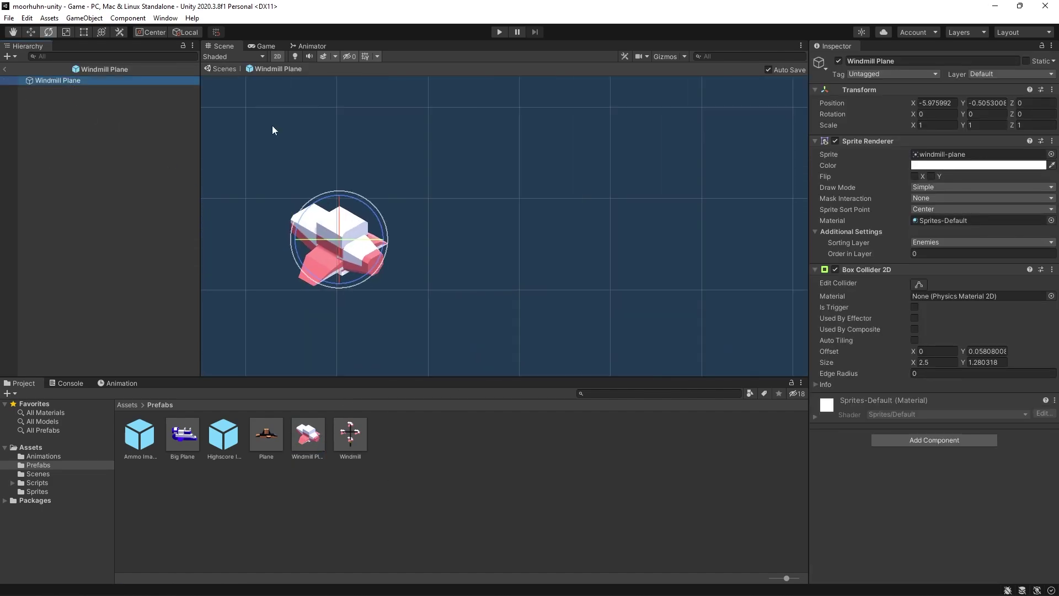
{"action": "left_click", "coordinate": [919, 285]}
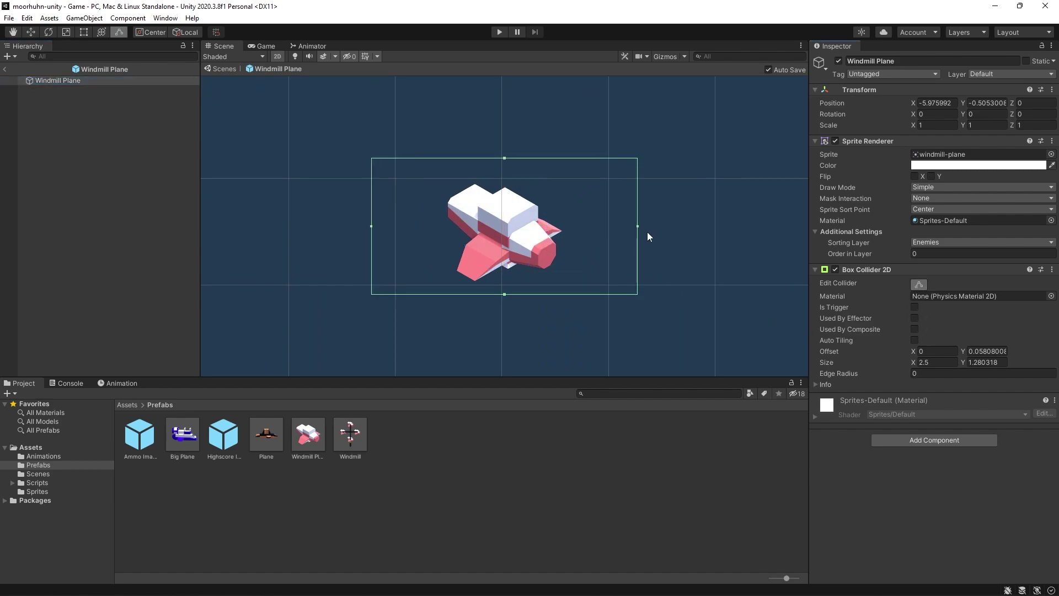
{"action": "left_click_drag", "start_coordinate": [638, 227], "coordinate": [555, 226]}
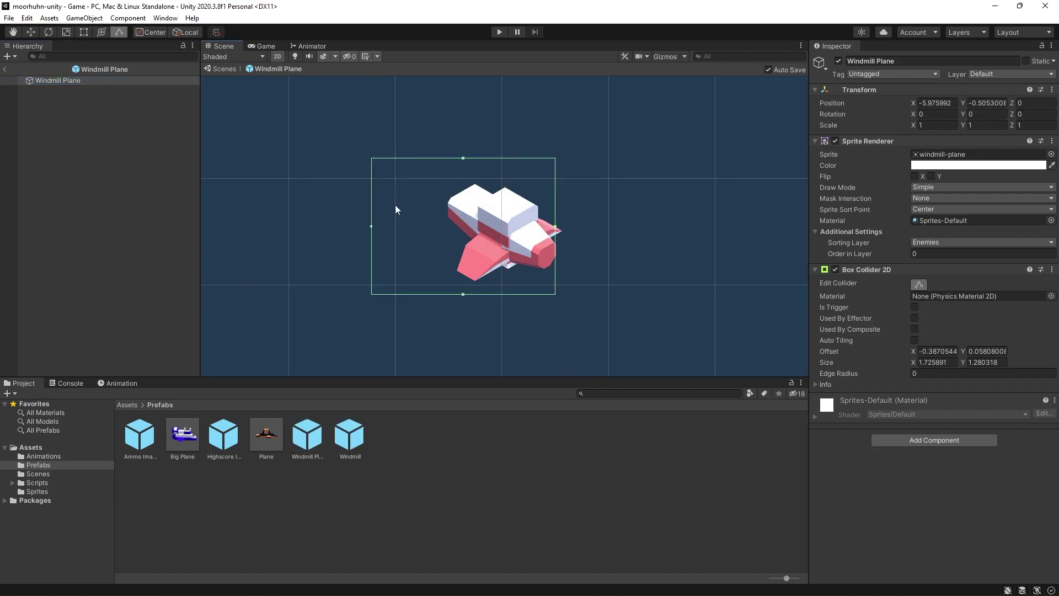
{"action": "left_click_drag", "start_coordinate": [371, 226], "coordinate": [455, 227]}
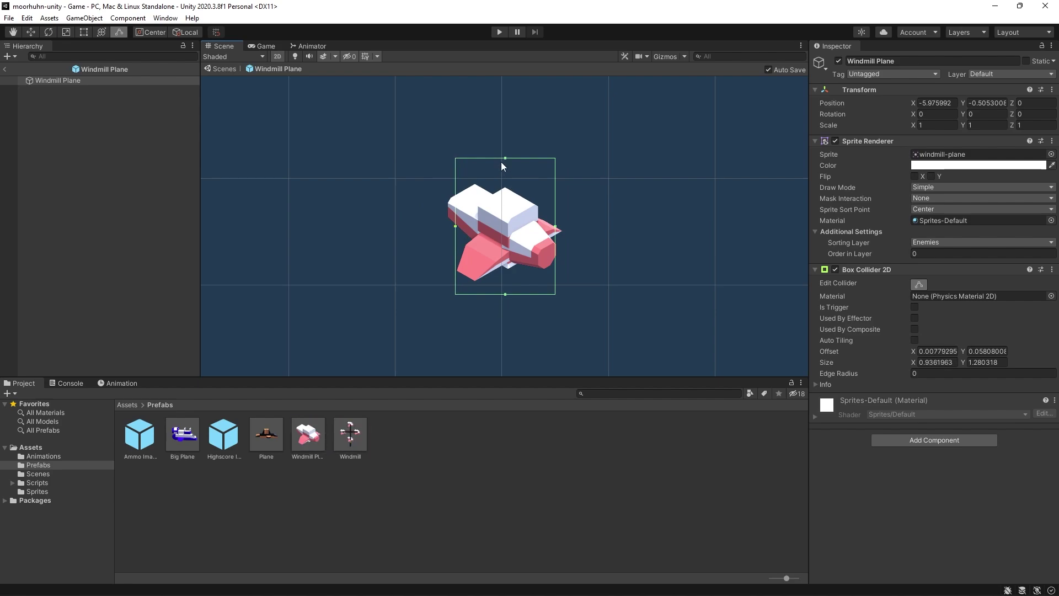
{"action": "left_click_drag", "start_coordinate": [505, 158], "coordinate": [505, 187]}
{"action": "left_click_drag", "start_coordinate": [505, 294], "coordinate": [515, 268]}
- Return to the Game scene, discard a test Big Plane, and save the scene
{"action": "left_click", "coordinate": [157, 142]}
{"action": "left_click", "coordinate": [5, 69]}
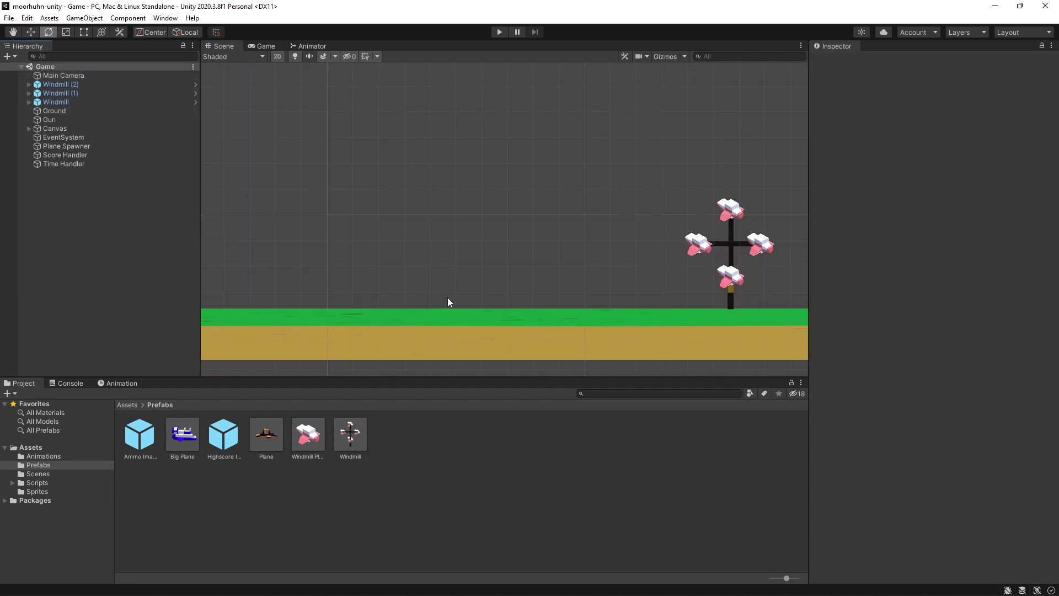
{"action": "left_click_drag", "start_coordinate": [186, 435], "coordinate": [490, 222]}
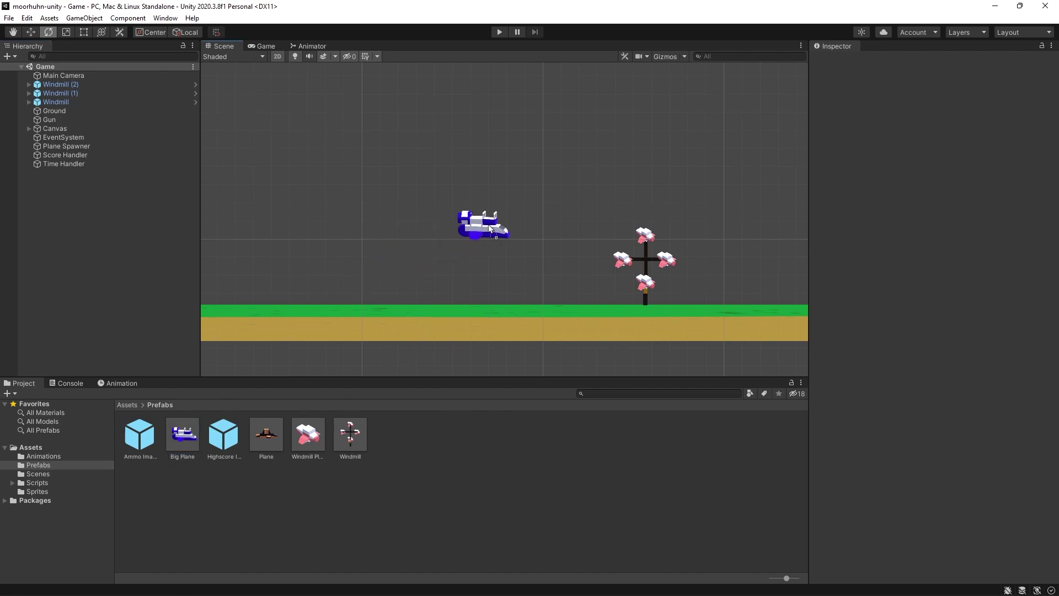
{"action": "key", "text": "Delete"}
{"action": "key", "text": "ctrl+s"}
- Switch to Rider and review the Shootable.cs and Plane.cs scripts
{"action": "key", "text": "alt+Tab"}
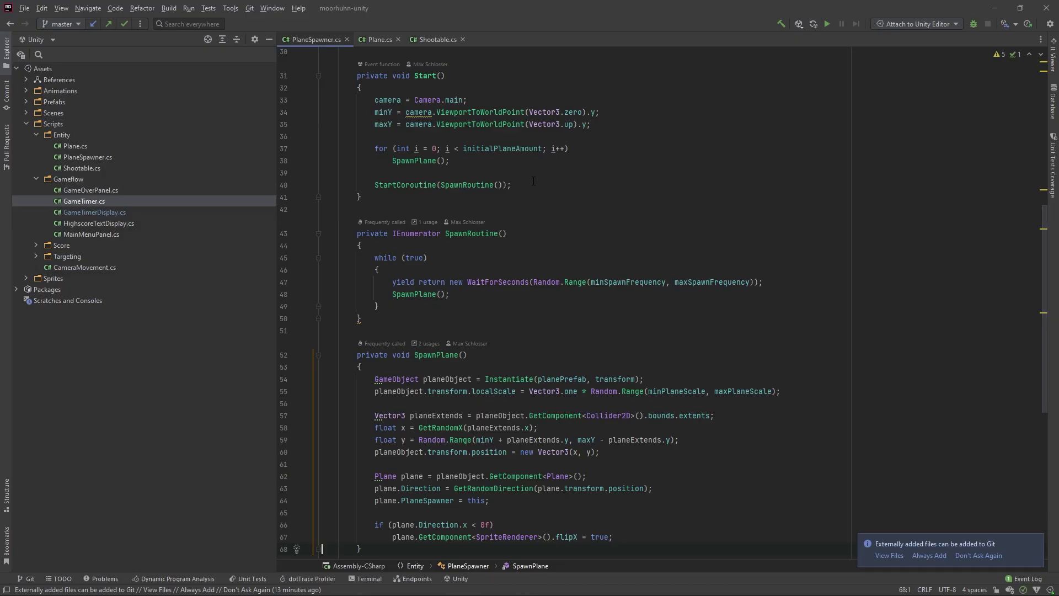
{"action": "scroll", "coordinate": [522, 174], "scroll_direction": "up", "scroll_amount": 5}
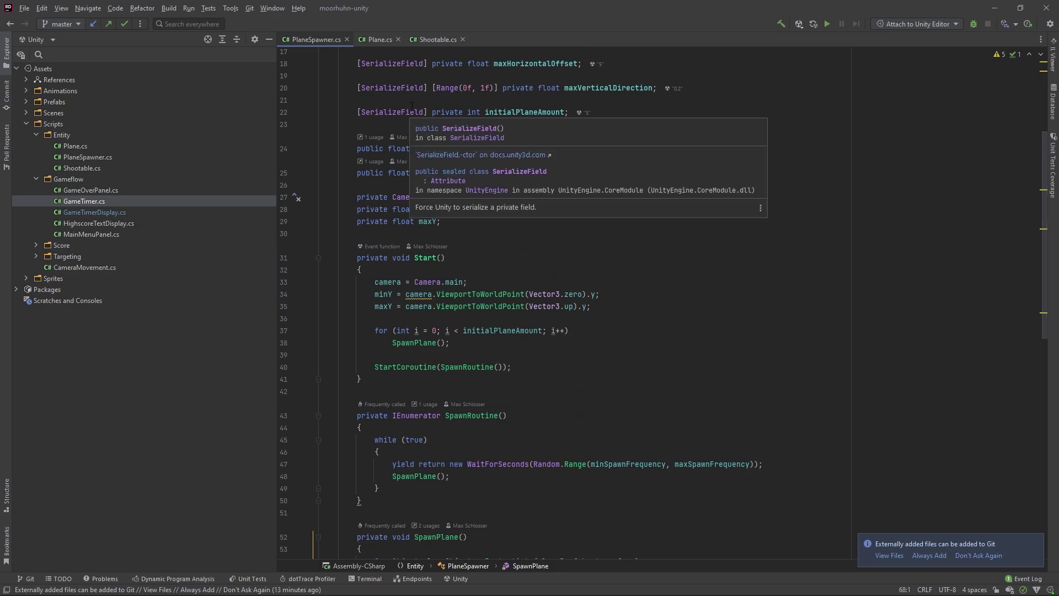
{"action": "left_click", "coordinate": [440, 39]}
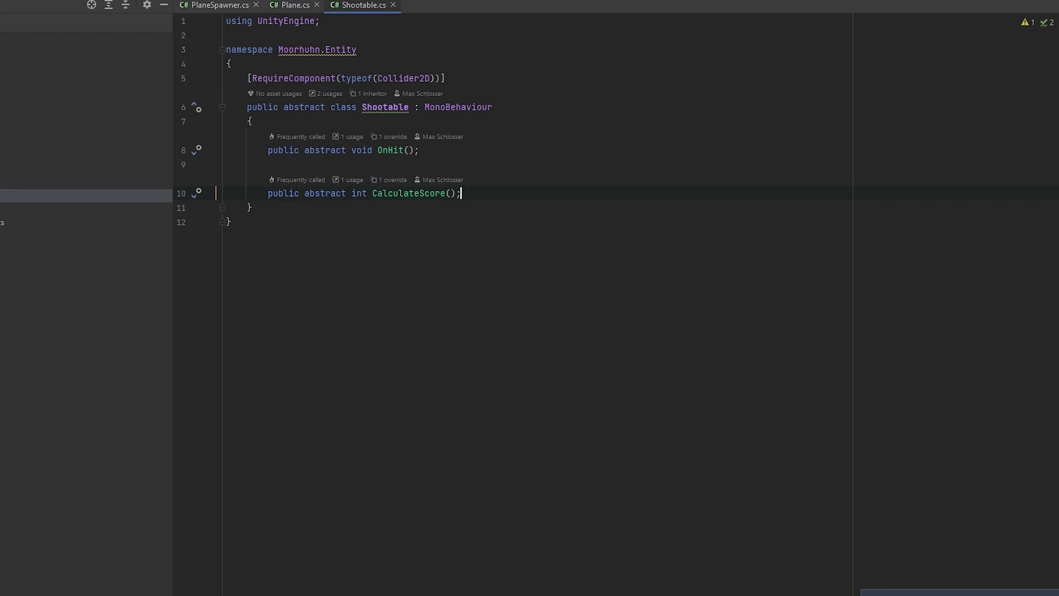
{"action": "left_click", "coordinate": [290, 5]}
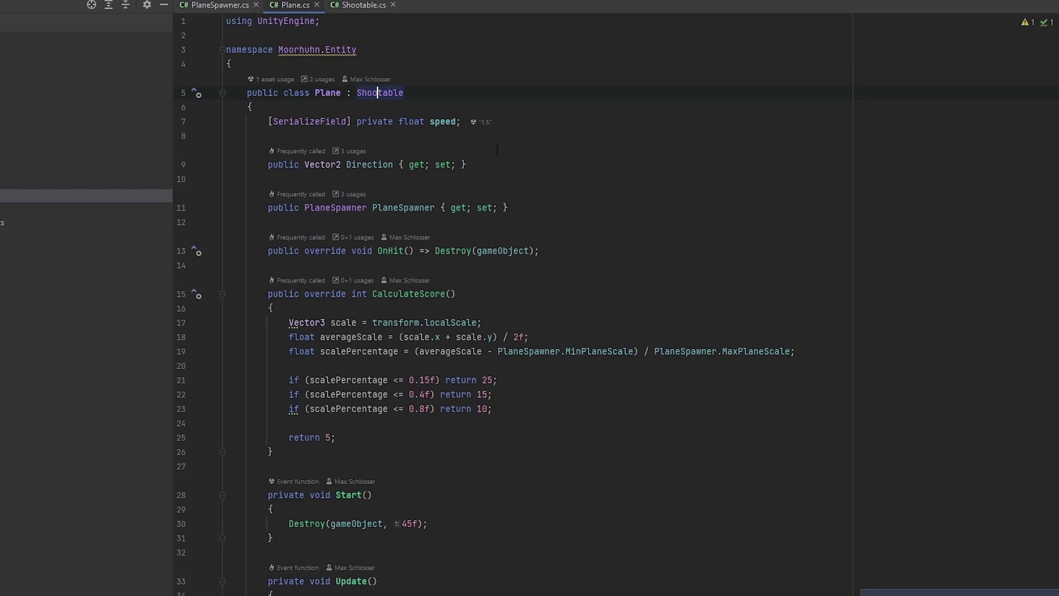
{"action": "scroll", "coordinate": [497, 148], "scroll_direction": "down", "scroll_amount": 1}
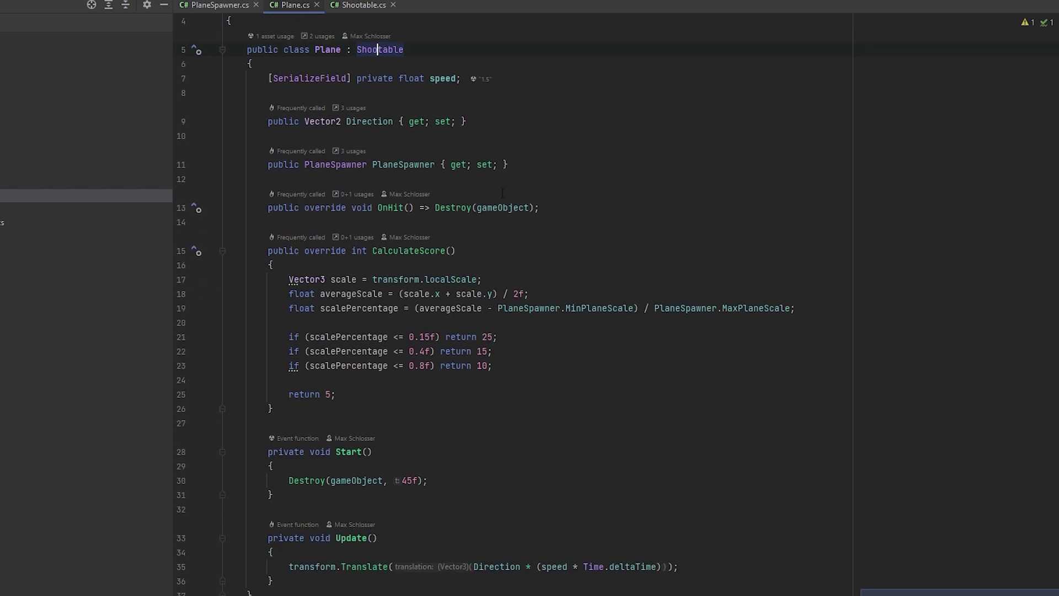
{"action": "left_click", "coordinate": [365, 6]}
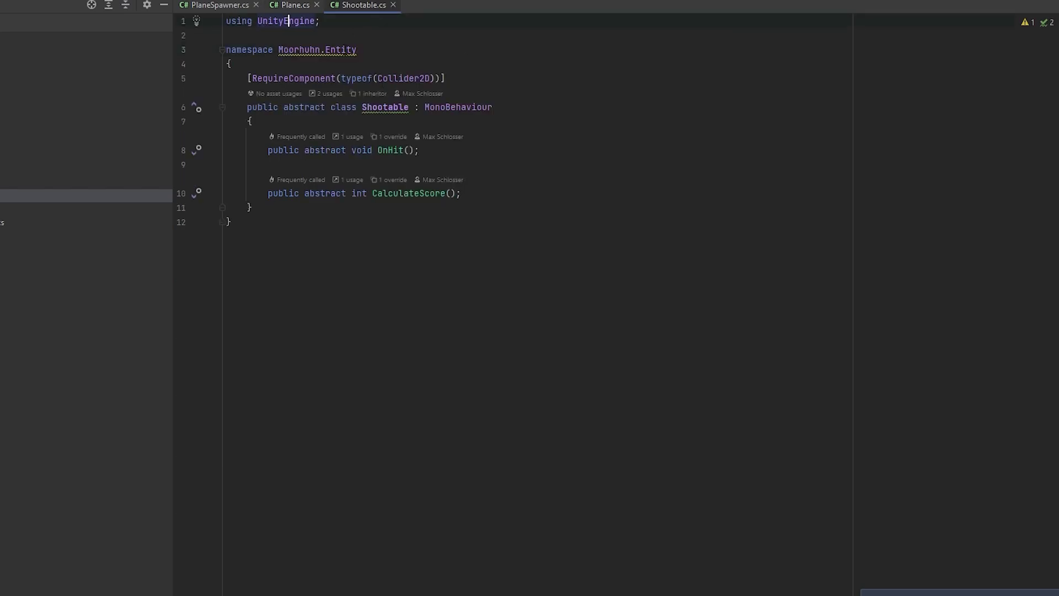
- Change Shootable's OnHit from abstract to virtual and give it a method body
{"action": "double_click", "coordinate": [325, 150]}
{"action": "type", "text": "virtual"}
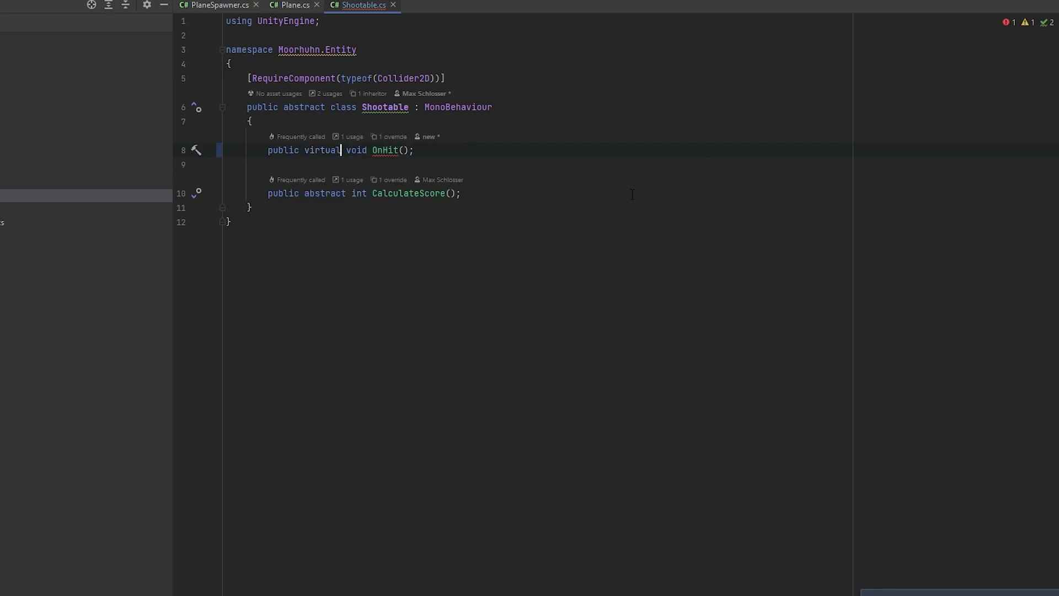
{"action": "left_click", "coordinate": [483, 170]}
{"action": "left_click", "coordinate": [501, 151]}
{"action": "key", "text": "BackSpace"}
{"action": "type", "text": "{"}
{"action": "key", "text": "Return"}
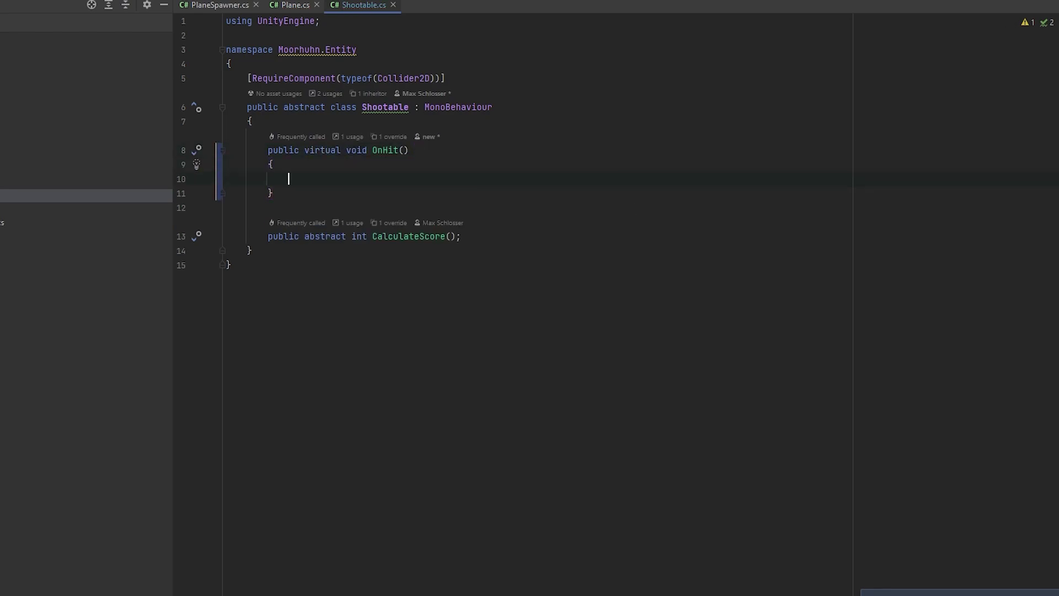
- Write Destroy(gameObject); as the body of Shootable's OnHit
{"action": "left_click", "coordinate": [290, 8]}
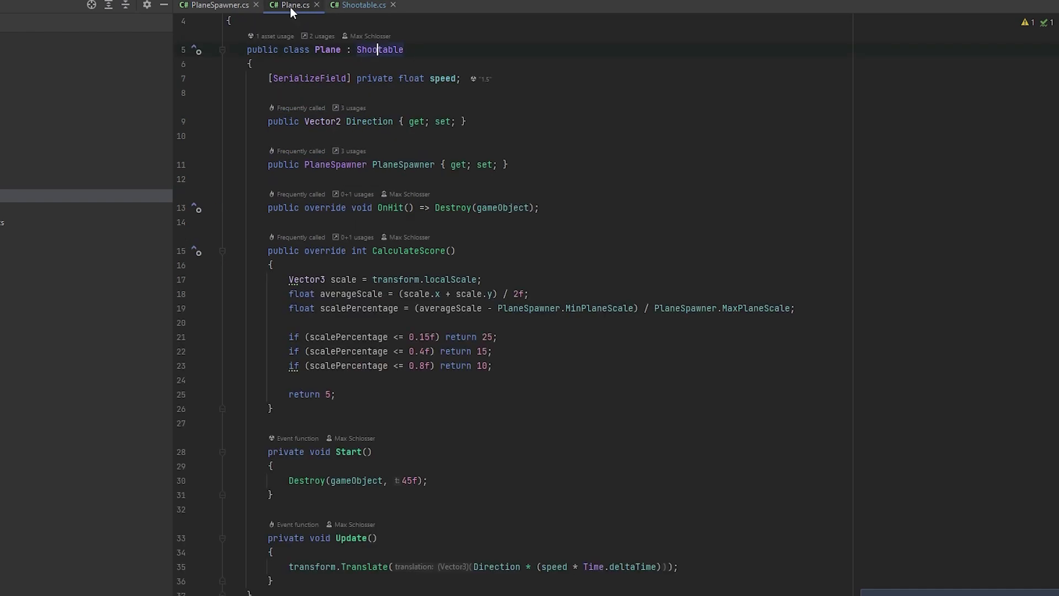
{"action": "left_click", "coordinate": [358, 6]}
{"action": "type", "text": "De"}
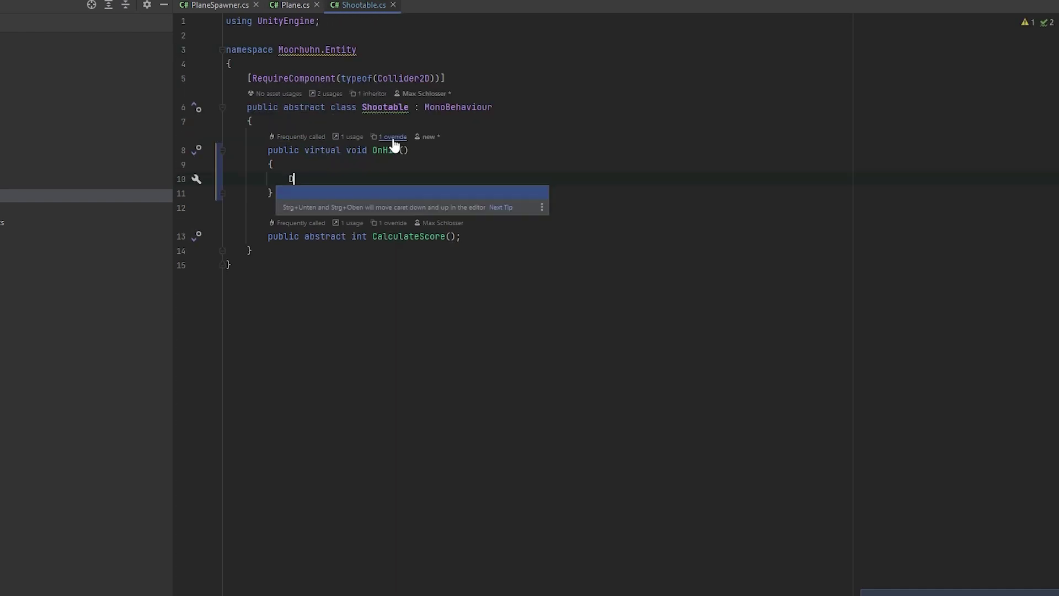
{"action": "key", "text": "Return"}
{"action": "type", "text": "gam);"}
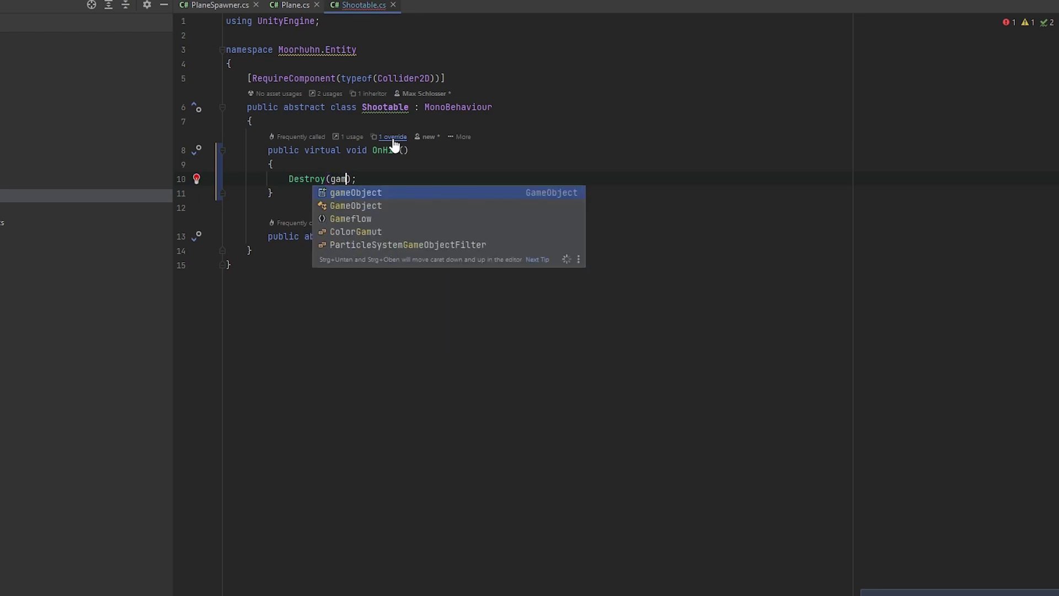
{"action": "key", "text": "Return"}
{"action": "key", "text": "Up"}
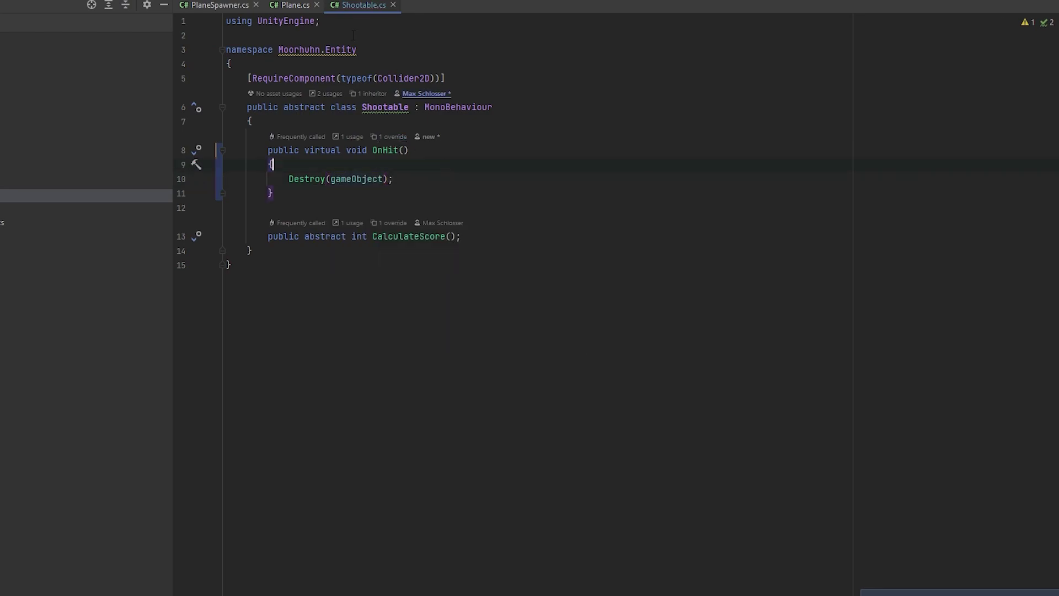
- Delete the OnHit override line from Plane.cs
{"action": "left_click", "coordinate": [291, 5]}
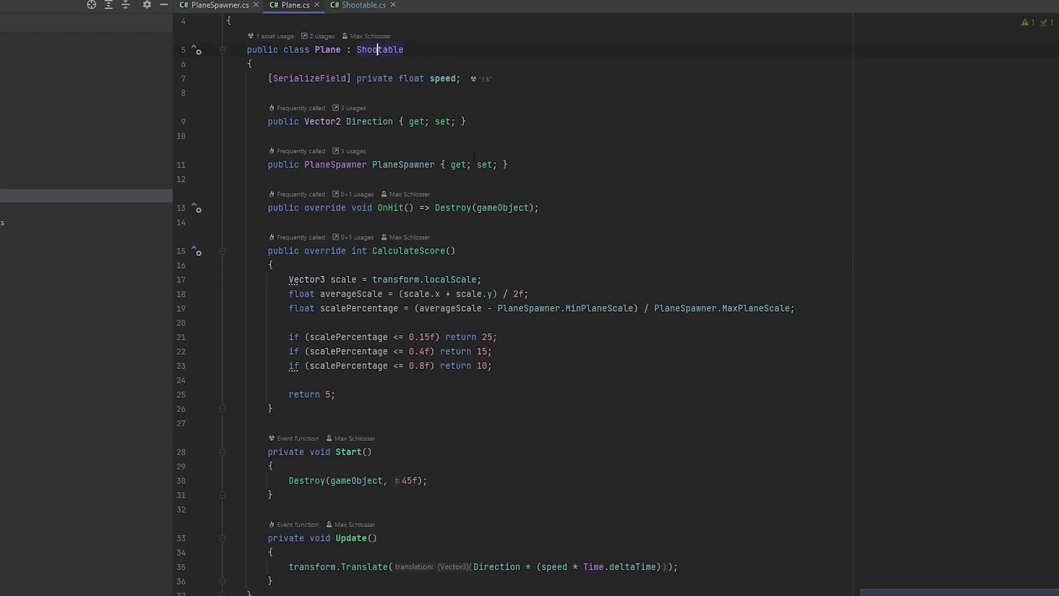
{"action": "left_click", "coordinate": [540, 208]}
{"action": "key", "text": "ctrl+x"}
{"action": "key", "text": "ctrl+x"}
{"action": "left_click", "coordinate": [601, 202]}
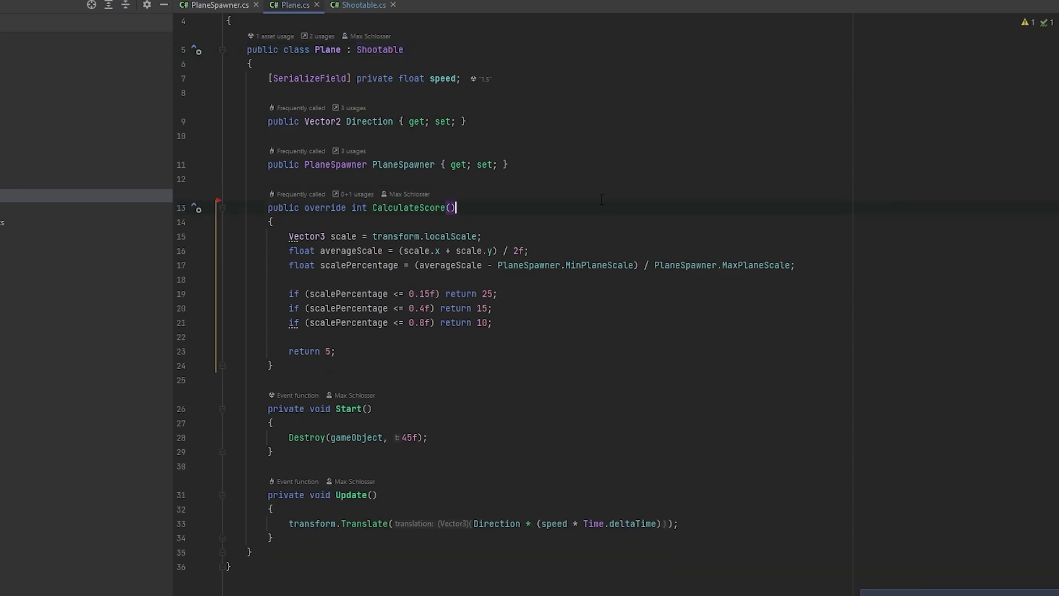
{"action": "scroll", "coordinate": [602, 188], "scroll_direction": "up", "scroll_amount": 2}
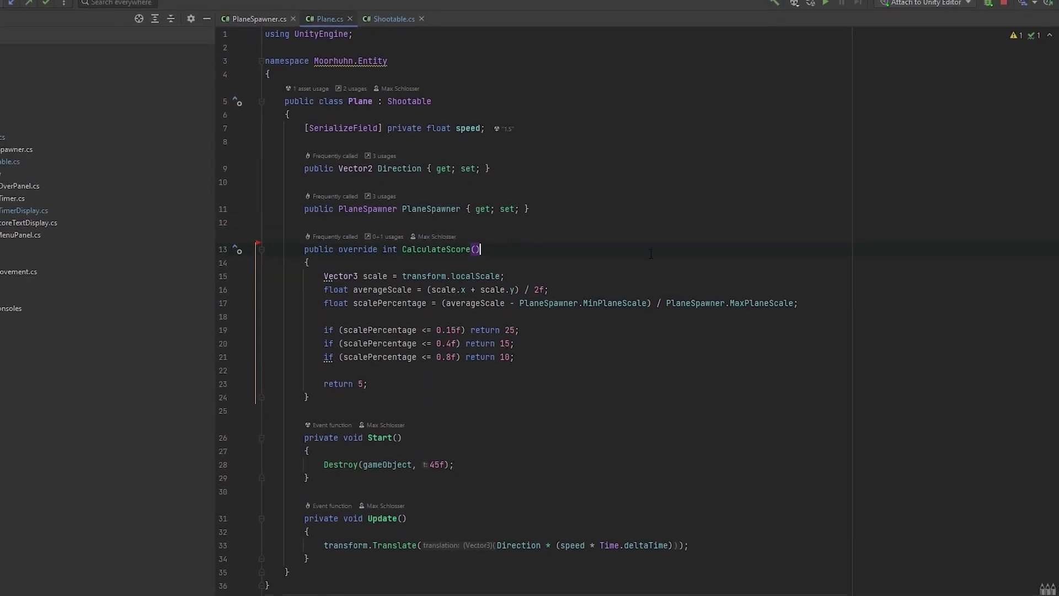
- Create a new WindmillPlane class file in the Entity folder
{"action": "right_click", "coordinate": [92, 134]}
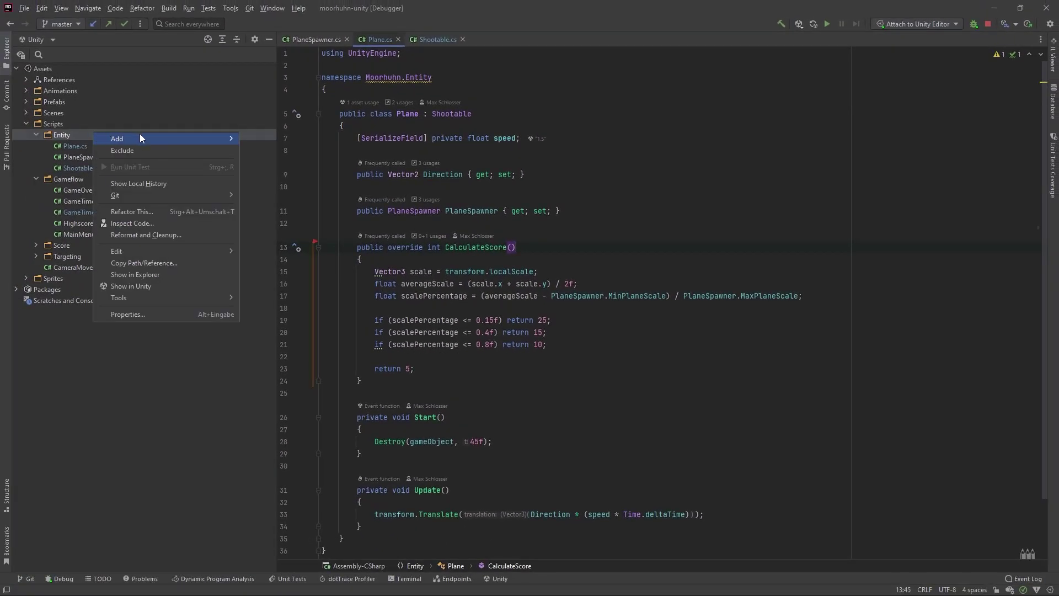
{"action": "mouse_move", "coordinate": [140, 137]}
{"action": "left_click", "coordinate": [306, 155]}
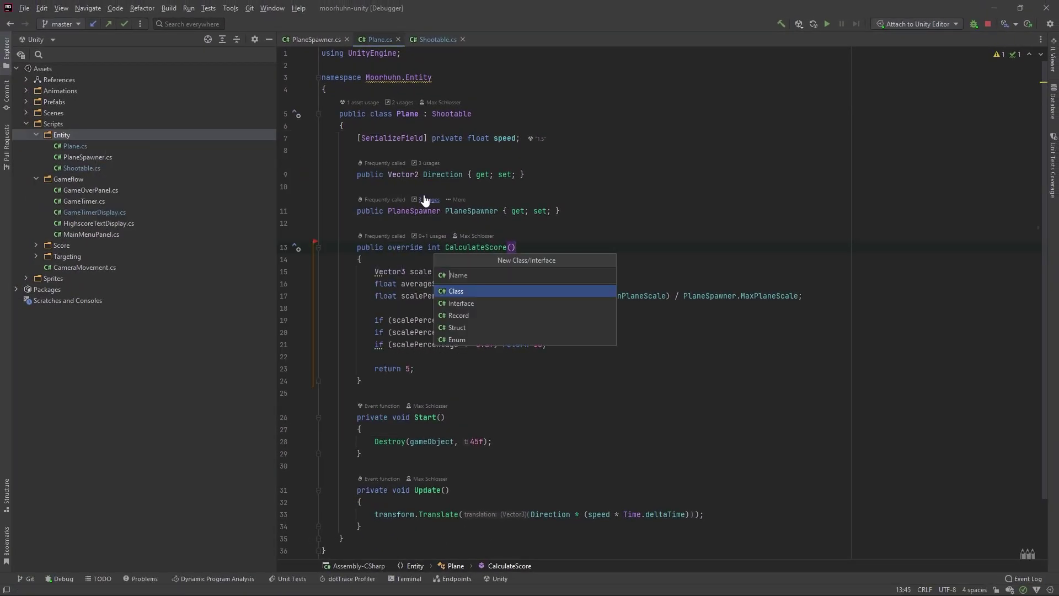
{"action": "type", "text": "Windmi"}
{"action": "type", "text": "llPlane"}
{"action": "key", "text": "Return"}
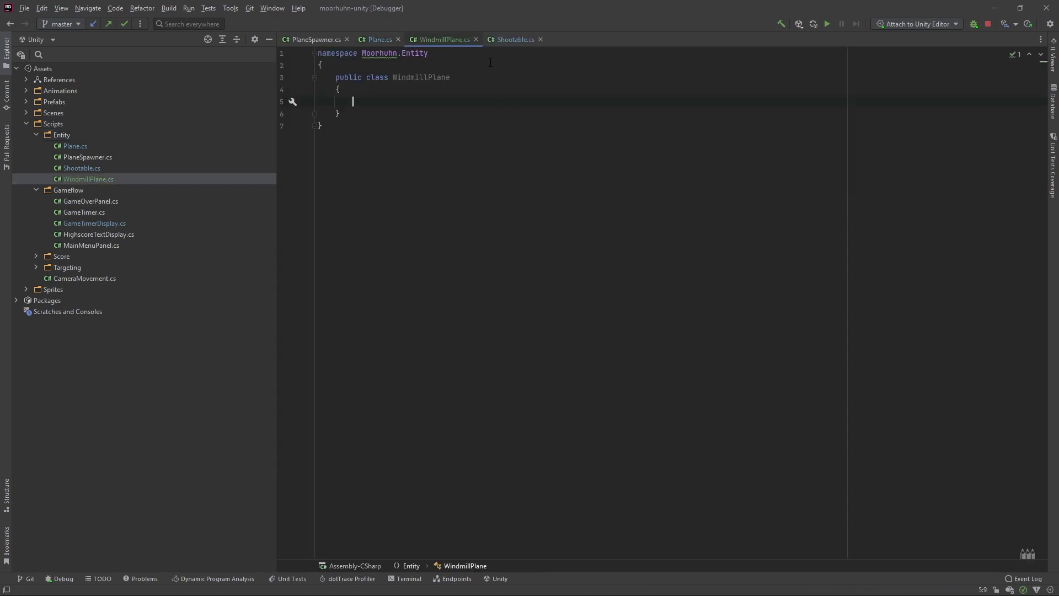
- Make WindmillPlane extend Shootable and override CalculateScore as '=> 10;'
{"action": "left_click", "coordinate": [474, 75]}
{"action": "type", "text": ": SHoo"}
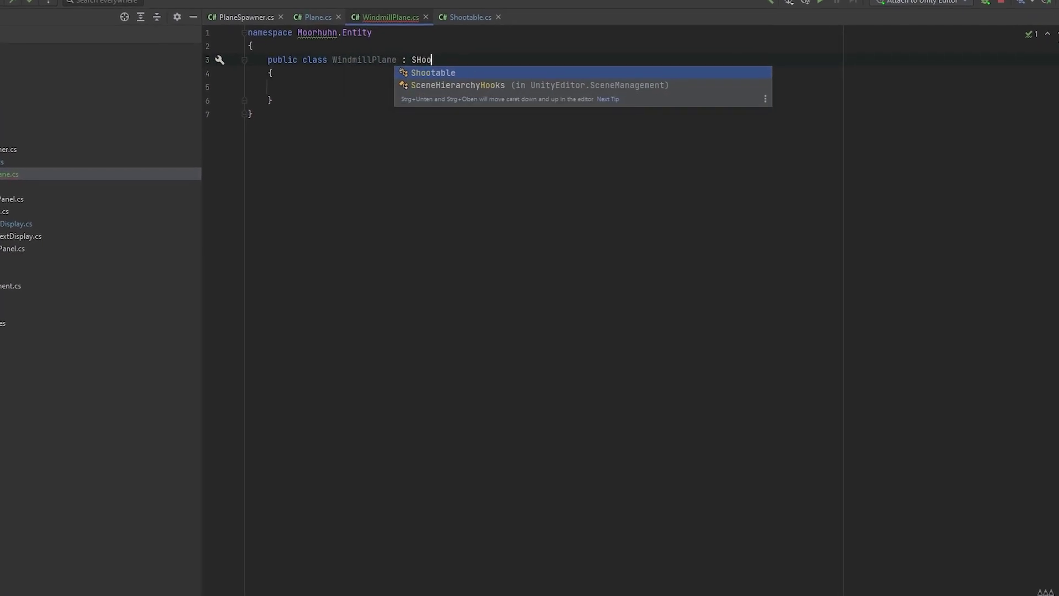
{"action": "key", "text": "Return"}
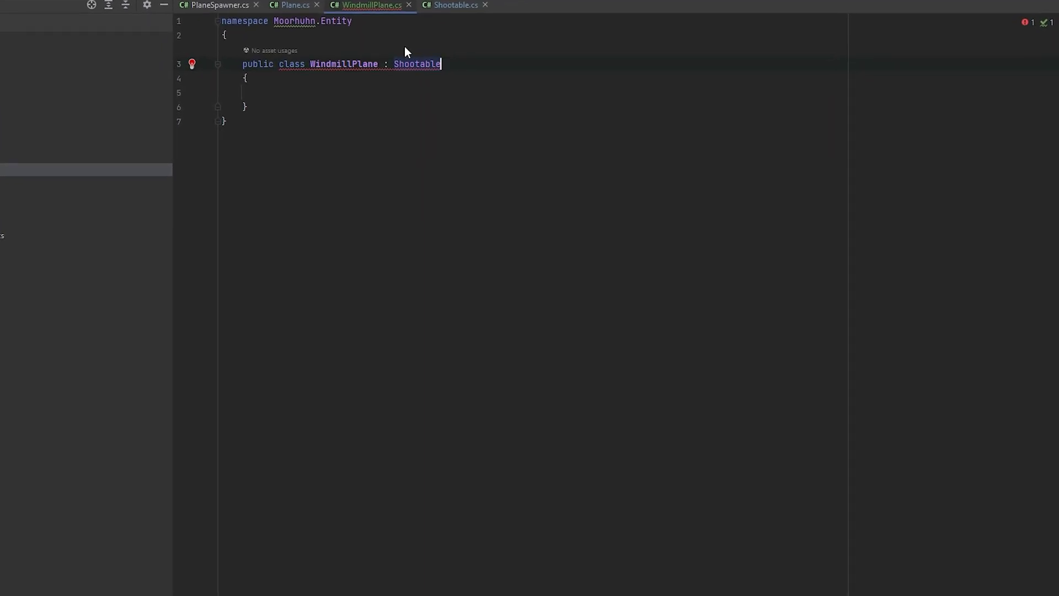
{"action": "key", "text": "Down"}
{"action": "key", "text": "Down"}
{"action": "key", "text": "ctrl+i"}
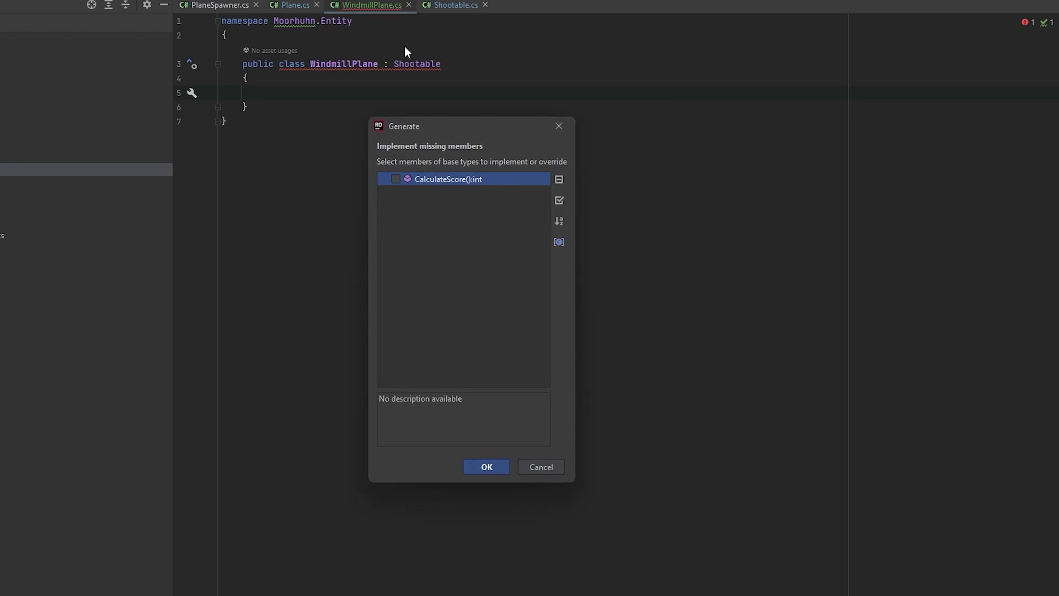
{"action": "key", "text": "Return"}
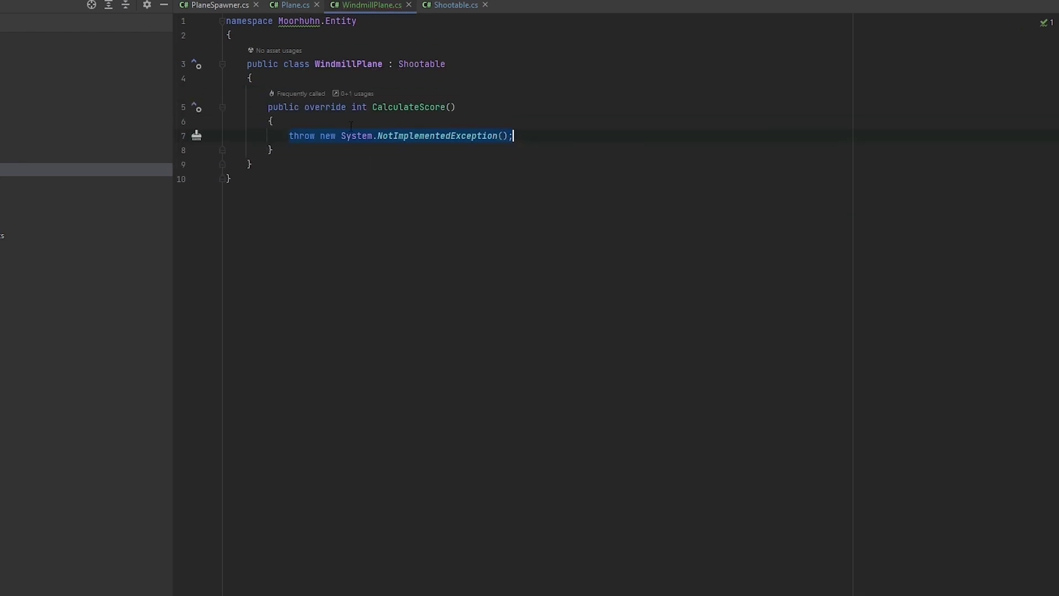
{"action": "left_click_drag", "start_coordinate": [207, 136], "coordinate": [206, 125]}
{"action": "key", "text": "BackSpace"}
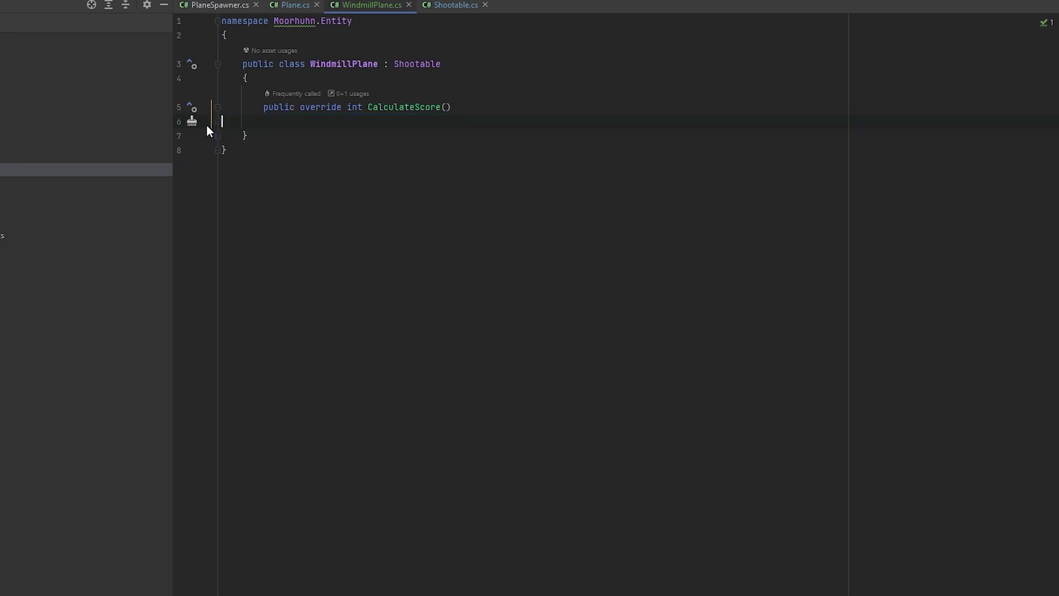
{"action": "type", "text": " =>"}
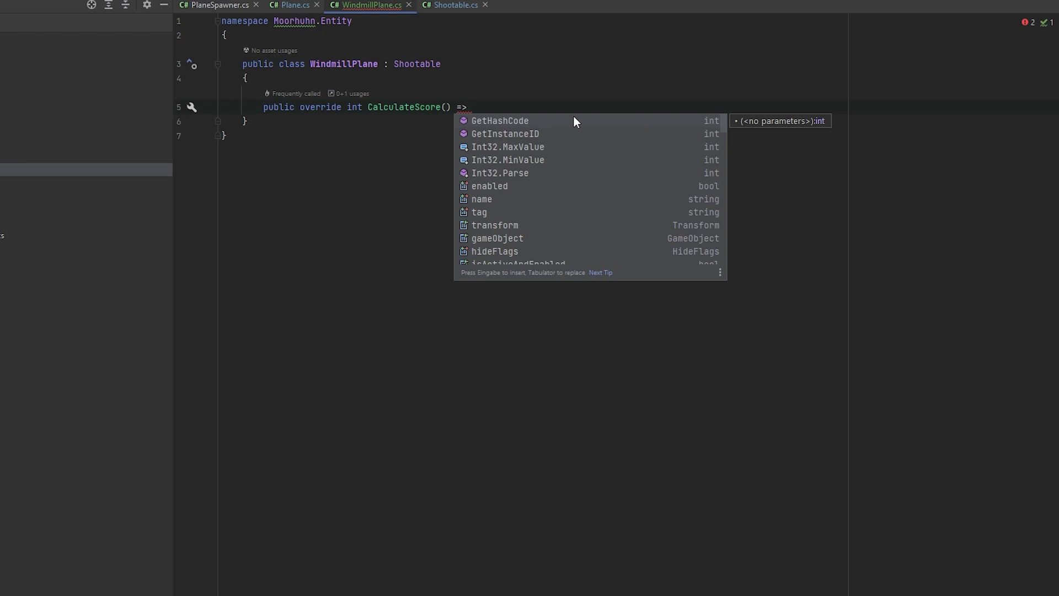
{"action": "type", "text": "10"}
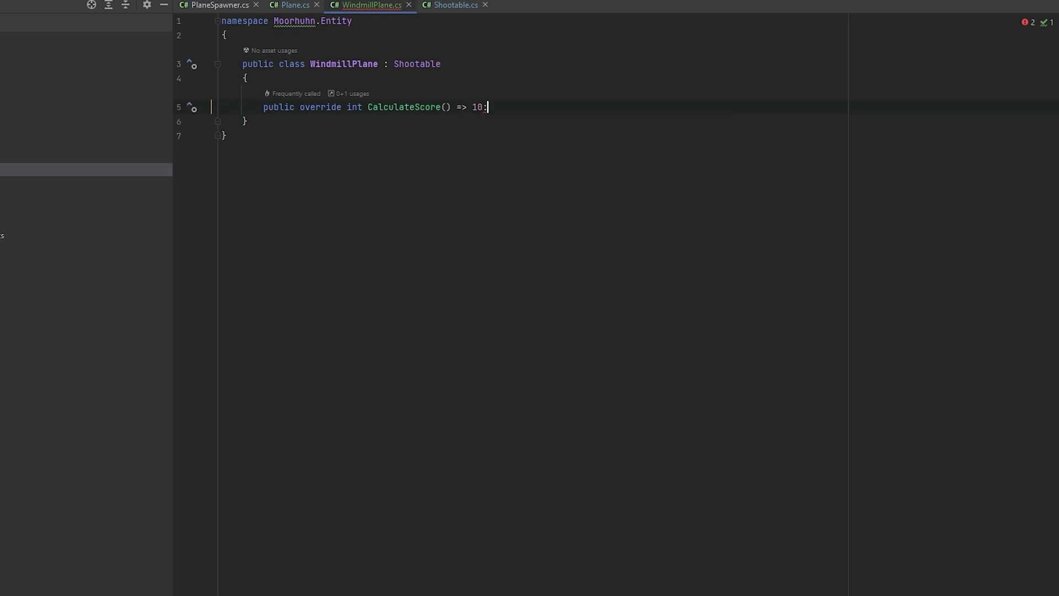
{"action": "type", "text": ";"}
- Close WindmillPlane.cs and switch to the PlaneSpawner.cs script
{"action": "left_click", "coordinate": [409, 5]}
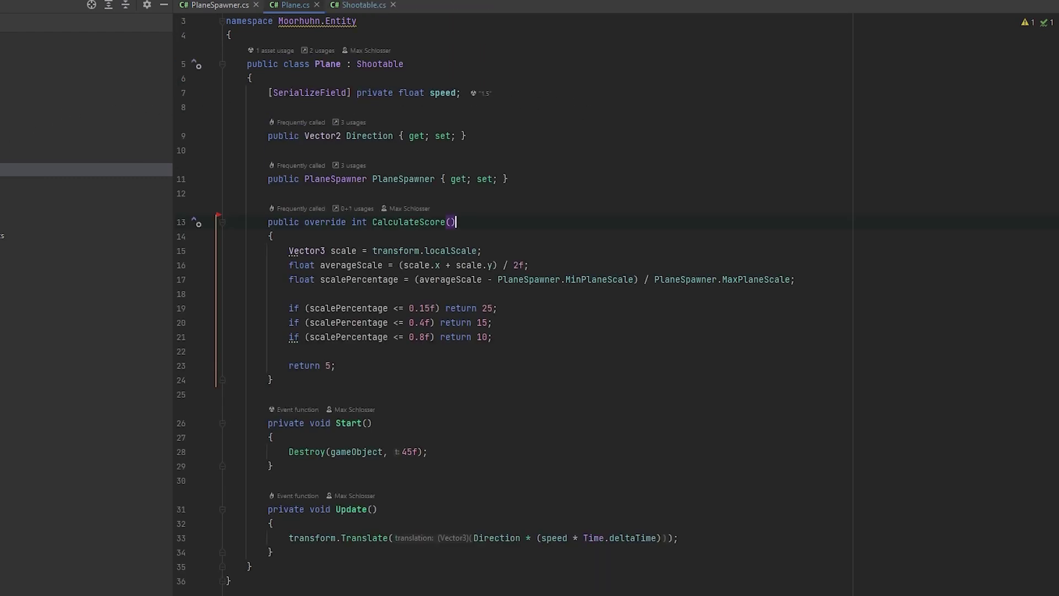
{"action": "left_click", "coordinate": [86, 144]}
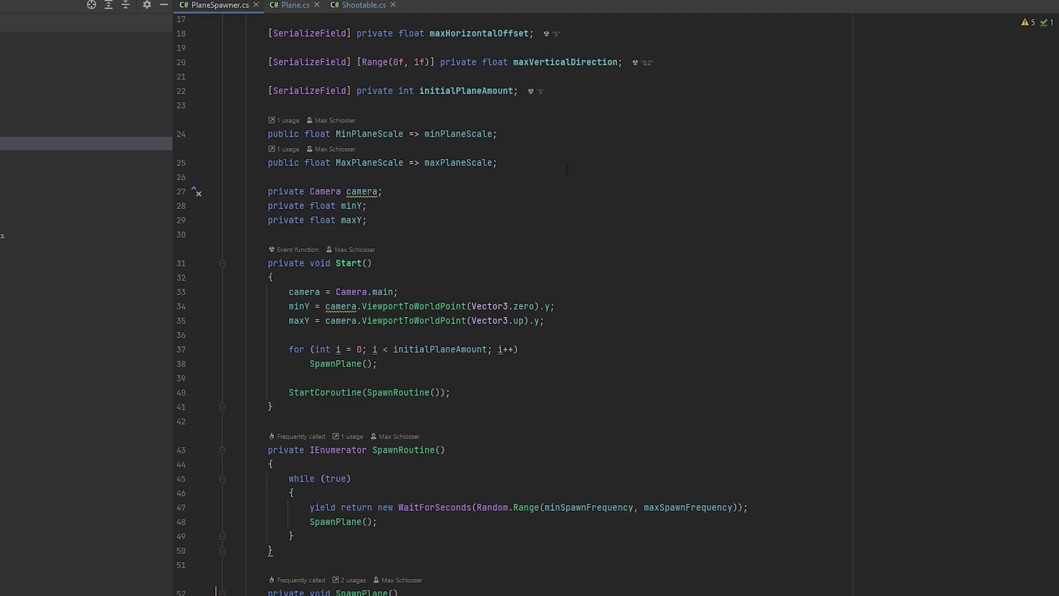
- Change SpawnPlane's return type from void to Plane
{"action": "scroll", "coordinate": [567, 168], "scroll_direction": "down", "scroll_amount": 5}
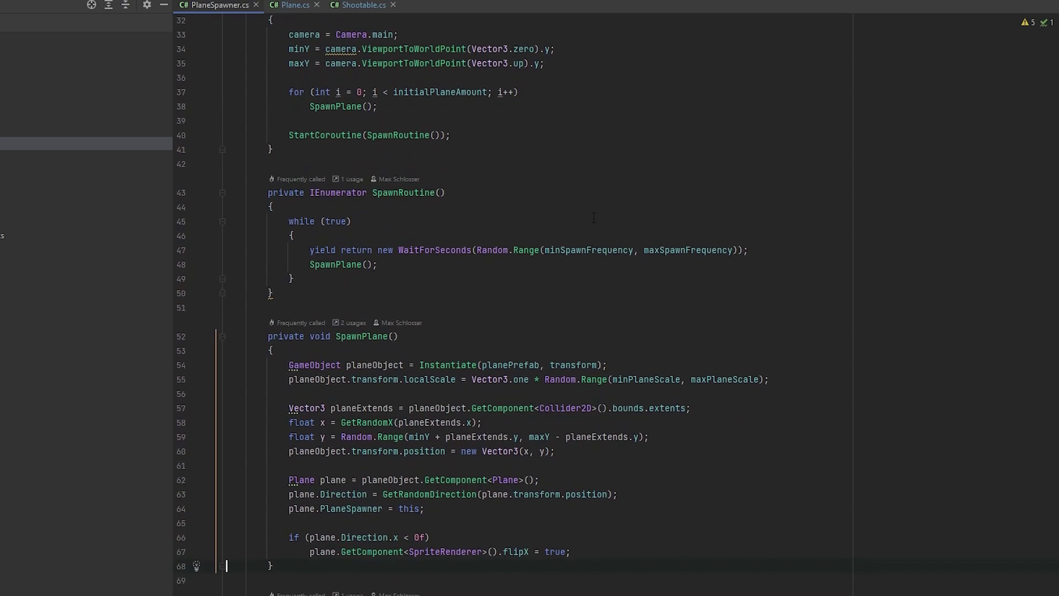
{"action": "scroll", "coordinate": [599, 266], "scroll_direction": "down", "scroll_amount": 1}
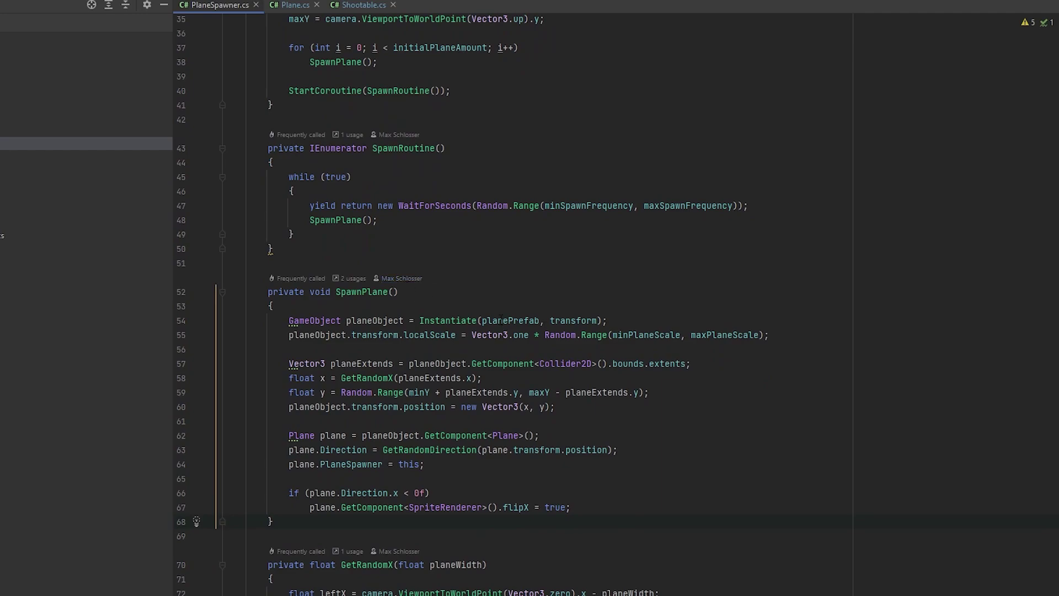
{"action": "mouse_move", "coordinate": [574, 335]}
{"action": "scroll", "coordinate": [455, 267], "scroll_direction": "down", "scroll_amount": 1}
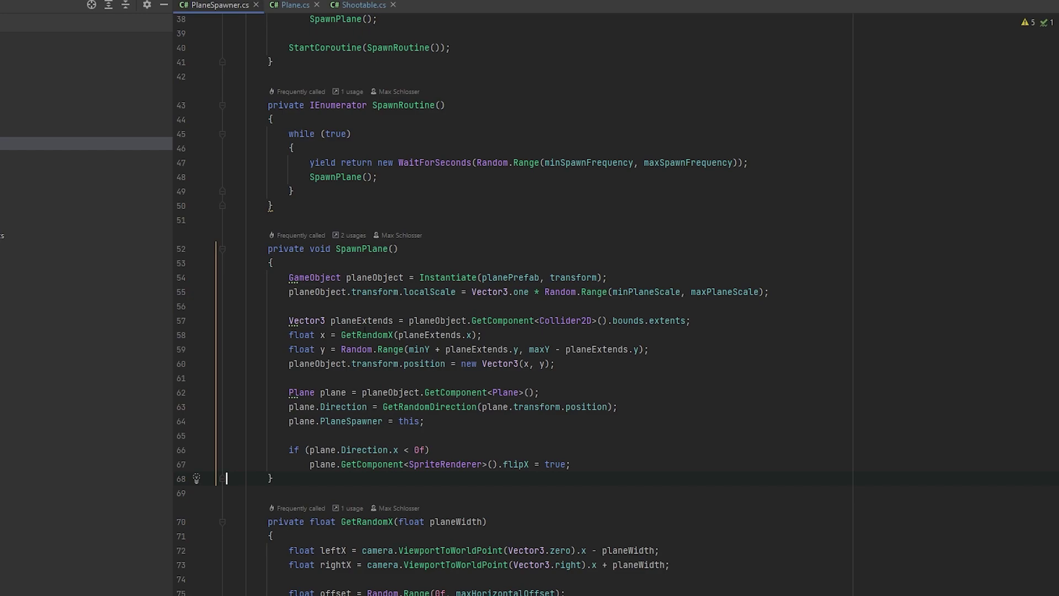
{"action": "double_click", "coordinate": [320, 249]}
{"action": "mouse_move", "coordinate": [441, 273]}
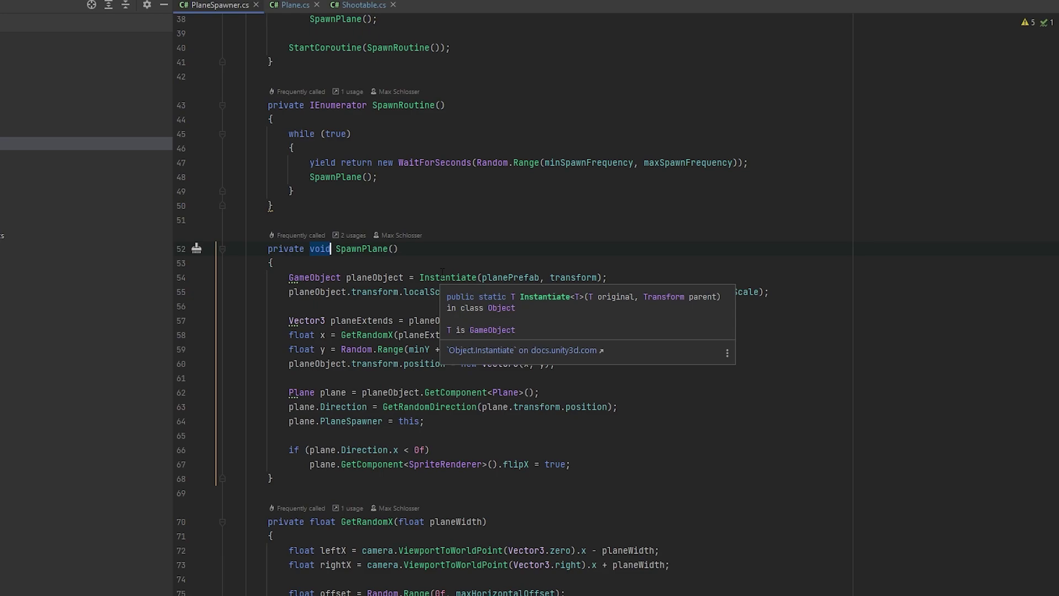
{"action": "type", "text": "Pl"}
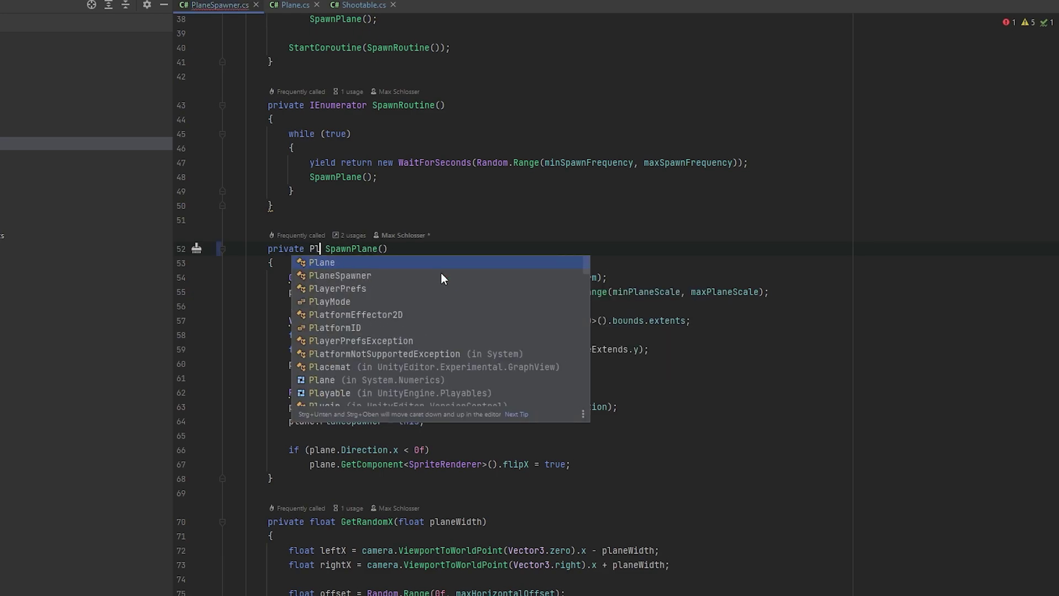
{"action": "type", "text": "ane"}
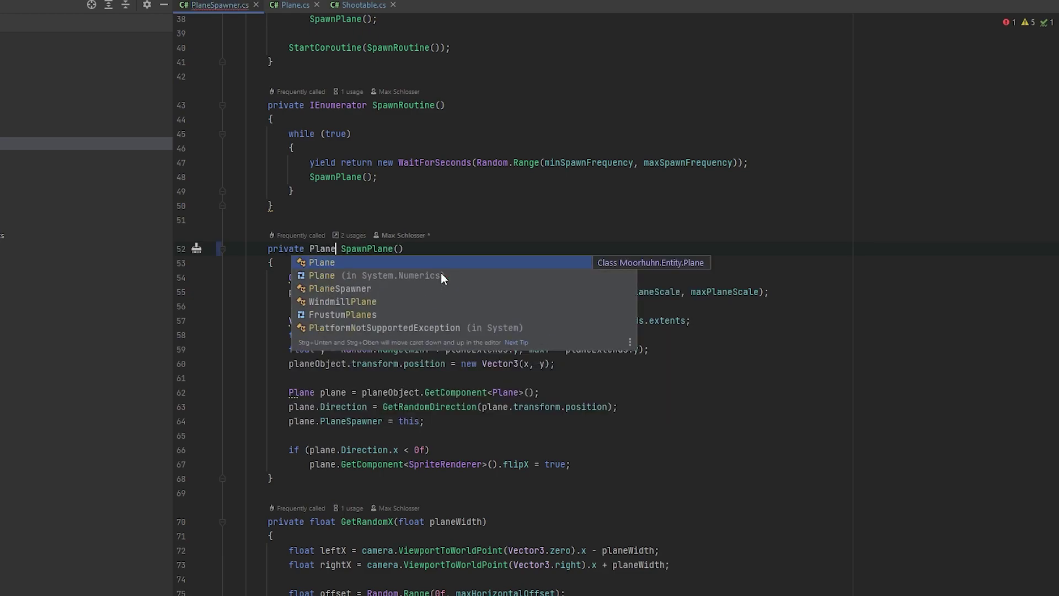
{"action": "key", "text": "Return"}
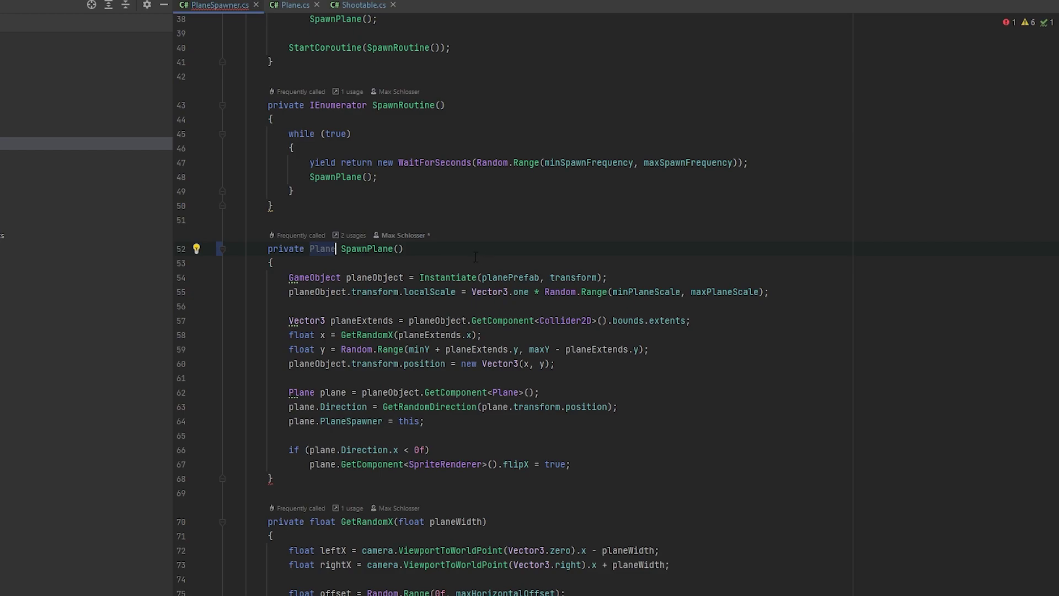
- End SpawnPlane with 'return plane;' and leave two blank lines below the method
{"action": "scroll", "coordinate": [487, 258], "scroll_direction": "down", "scroll_amount": 1}
{"action": "scroll", "coordinate": [487, 258], "scroll_direction": "down", "scroll_amount": 2}
{"action": "left_click", "coordinate": [572, 421]}
{"action": "key", "text": "Return"}
{"action": "key", "text": "Return"}
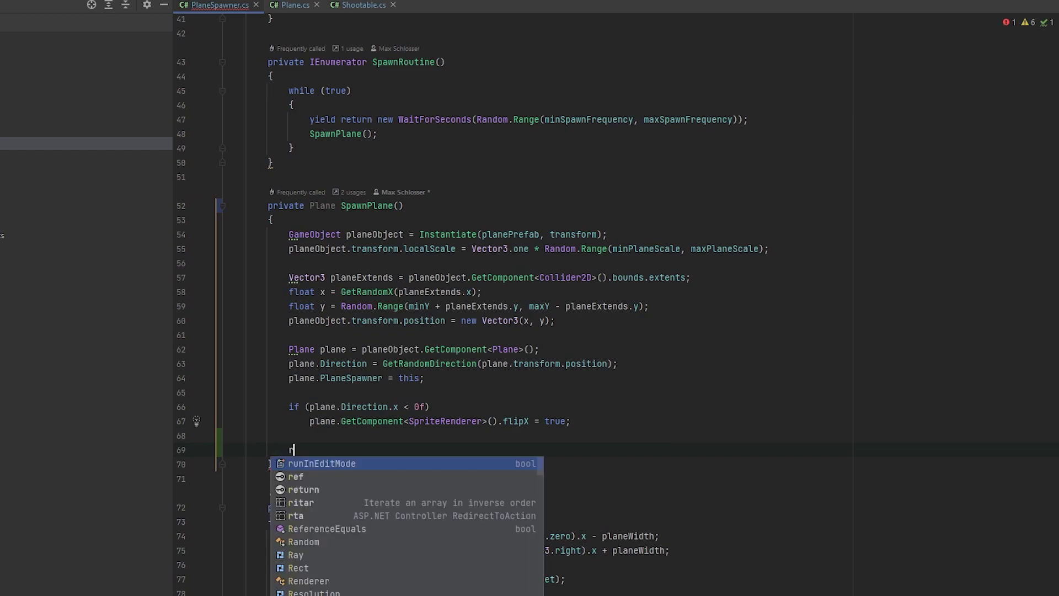
{"action": "type", "text": "return pla"}
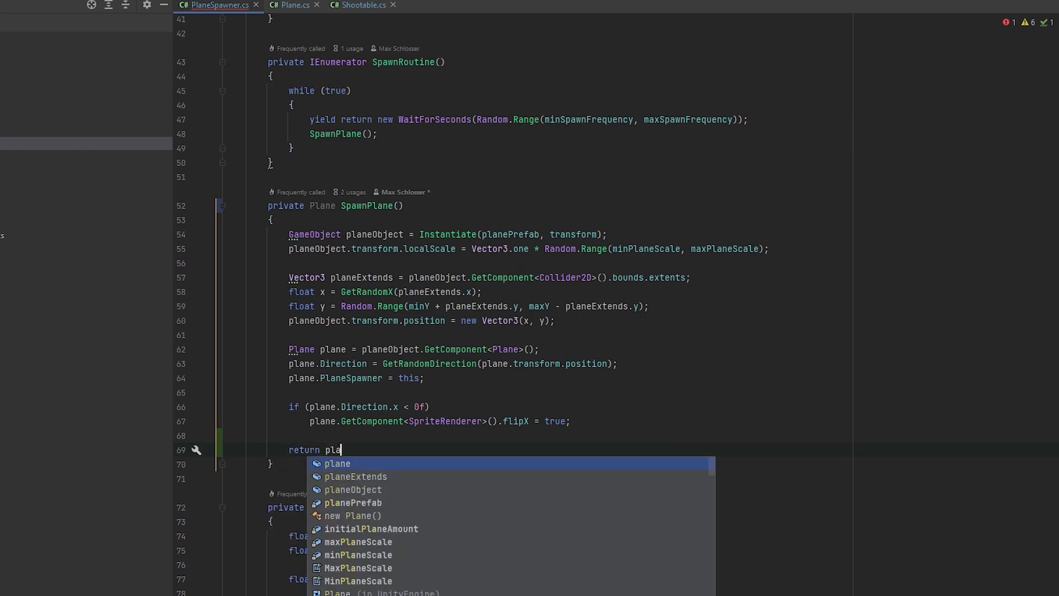
{"action": "type", "text": "e"}
{"action": "key", "text": "BackSpace"}
{"action": "type", "text": "ne;"}
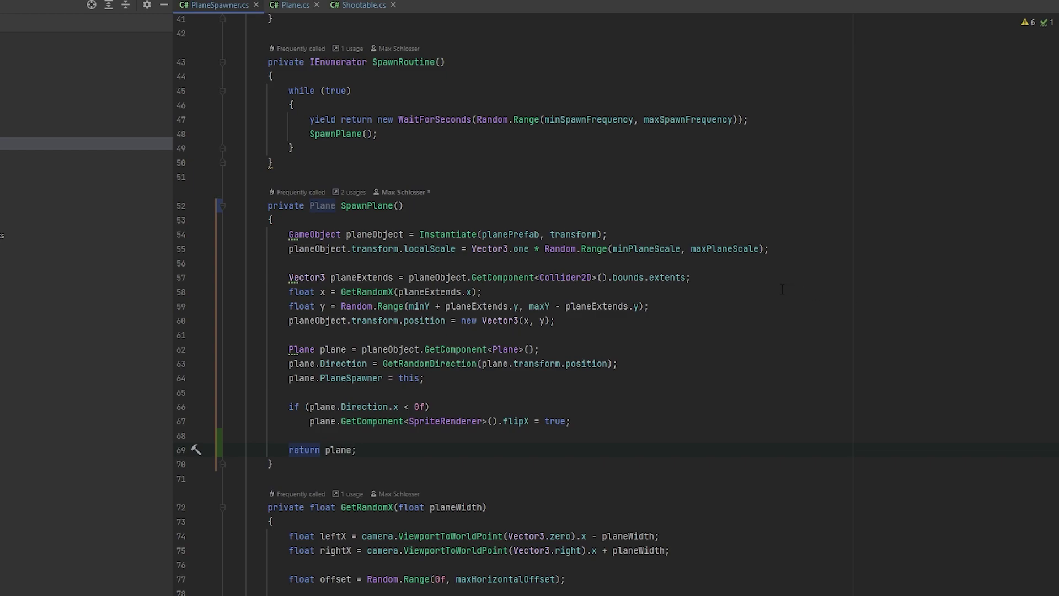
{"action": "scroll", "coordinate": [750, 285], "scroll_direction": "down", "scroll_amount": 1}
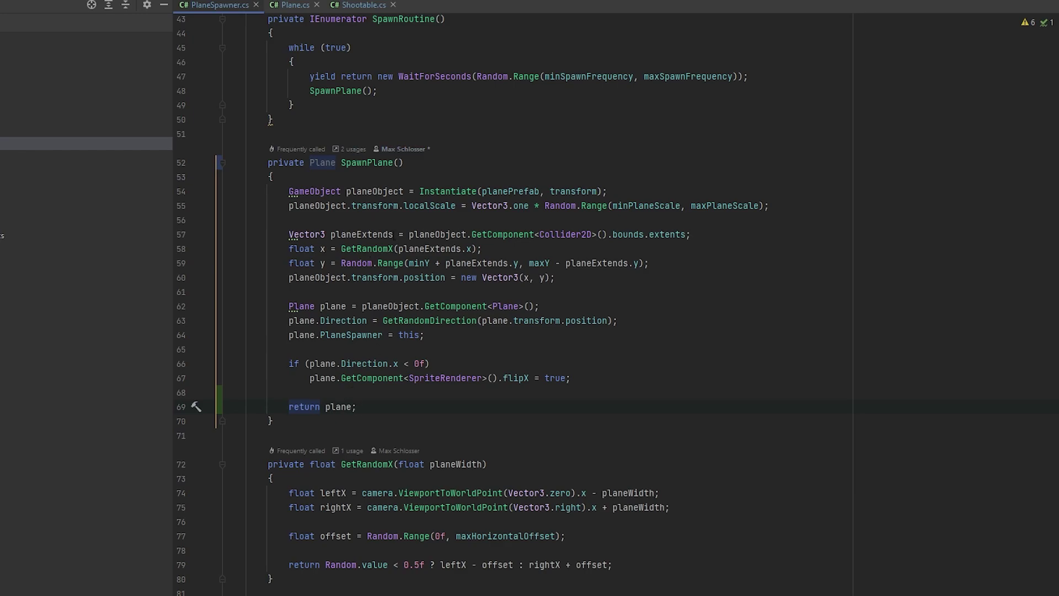
{"action": "key", "text": "Down"}
{"action": "key", "text": "Return"}
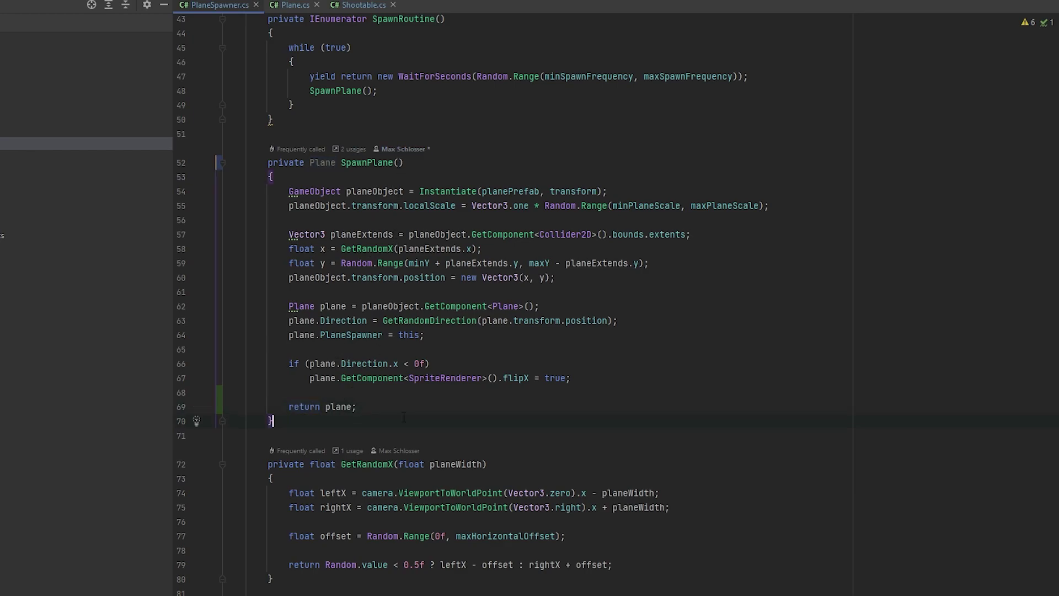
{"action": "key", "text": "Return"}
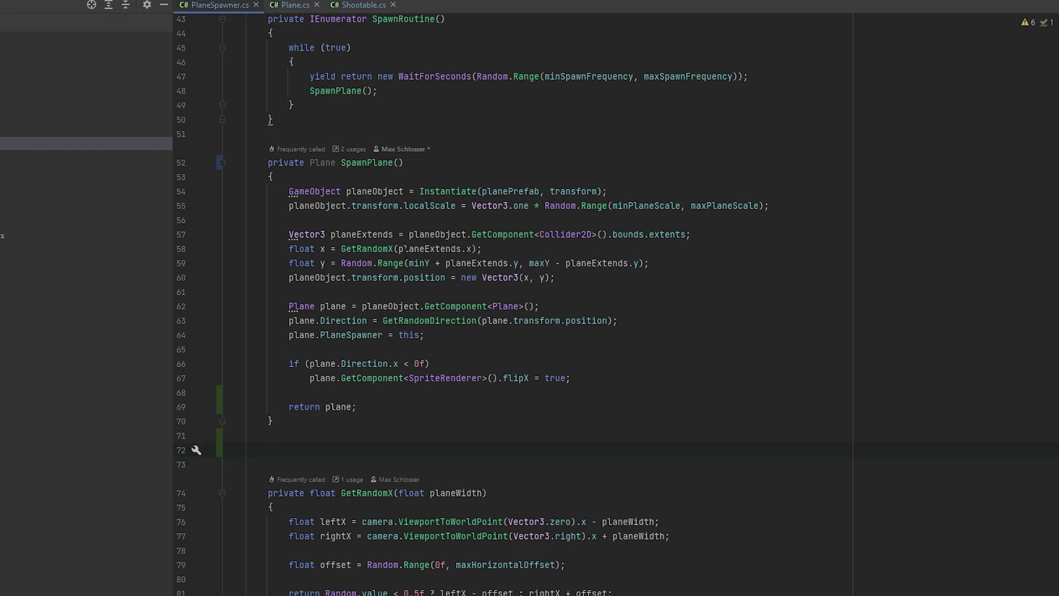
- Declare private void SpawnPlaneAtRandomPosition() starting with 'Plane plane = SpawnPlane();'
{"action": "type", "text": "pr"}
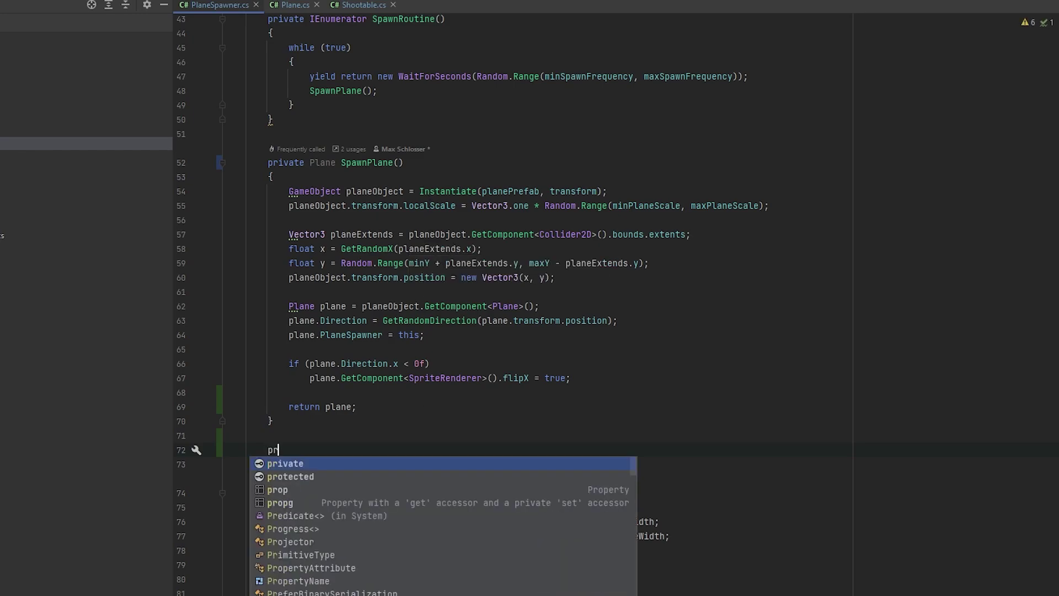
{"action": "type", "text": "ivate "}
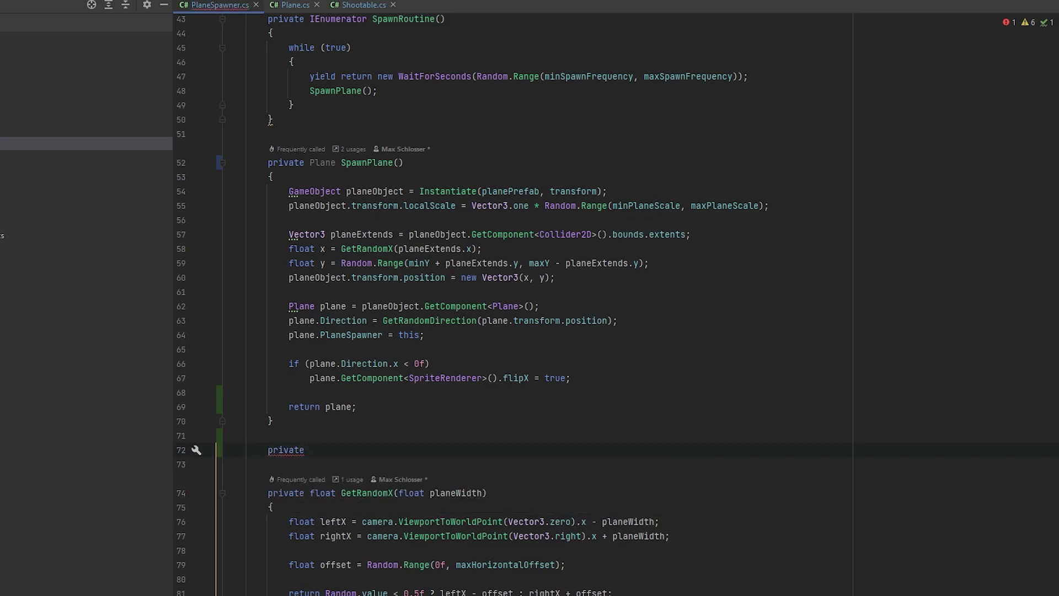
{"action": "type", "text": "void"}
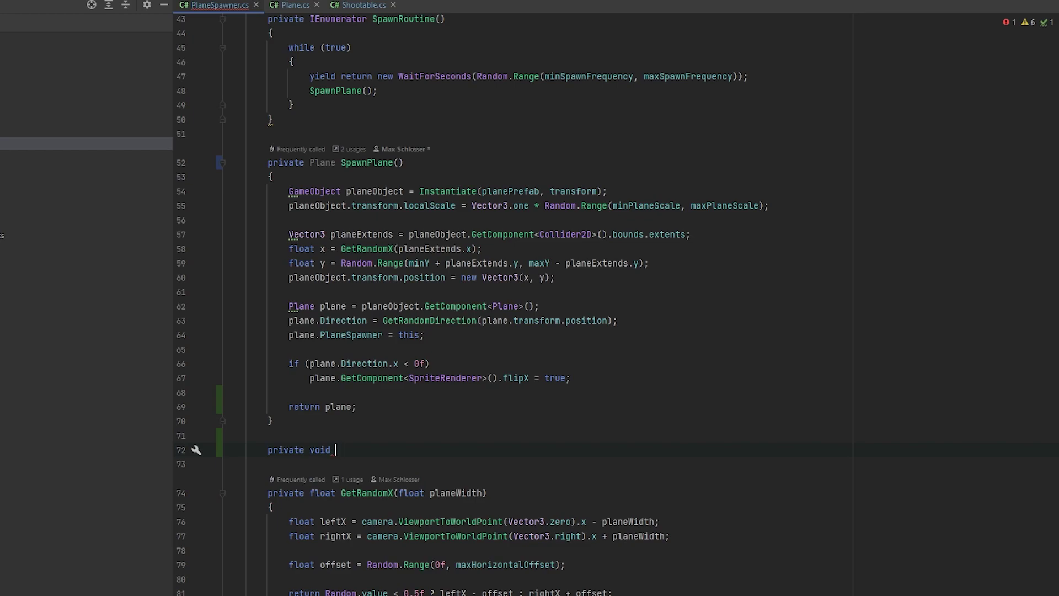
{"action": "type", "text": "Spawn"}
{"action": "type", "text": "PlaneAtRndo"}
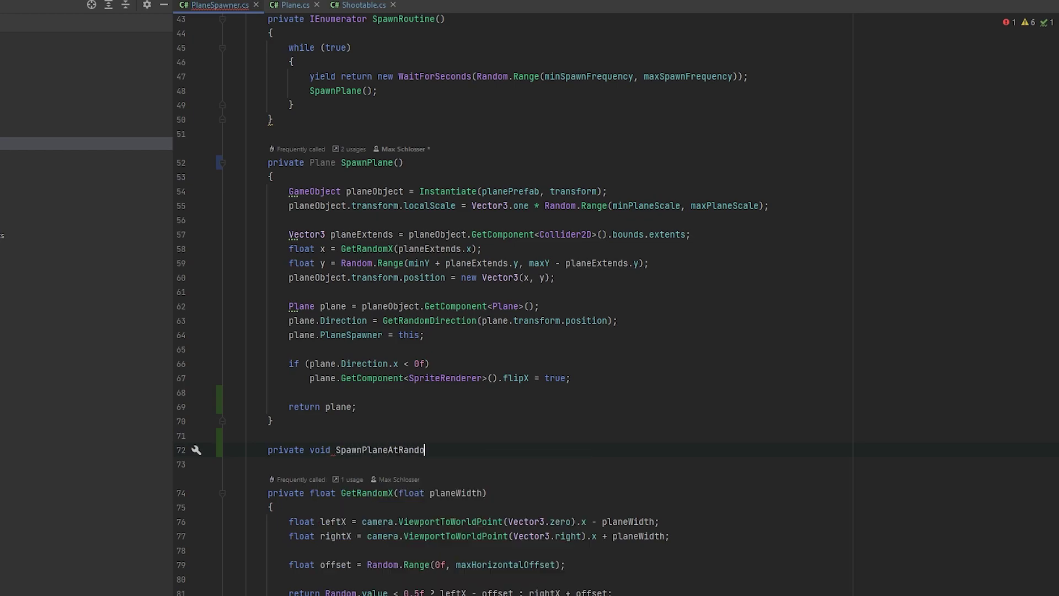
{"action": "type", "text": "mPosition("}
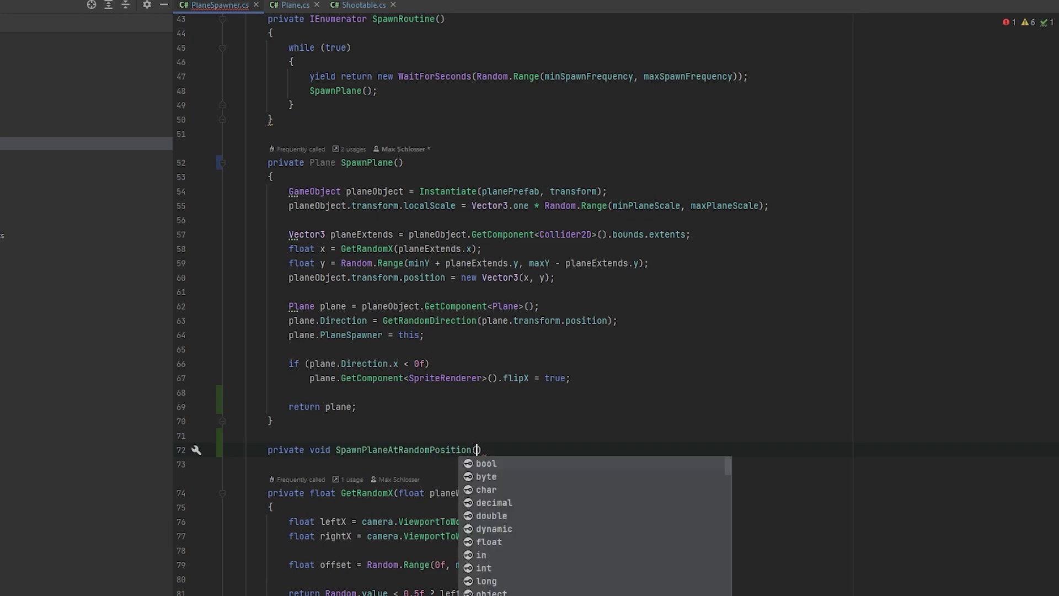
{"action": "type", "text": "){"}
{"action": "key", "text": "Return"}
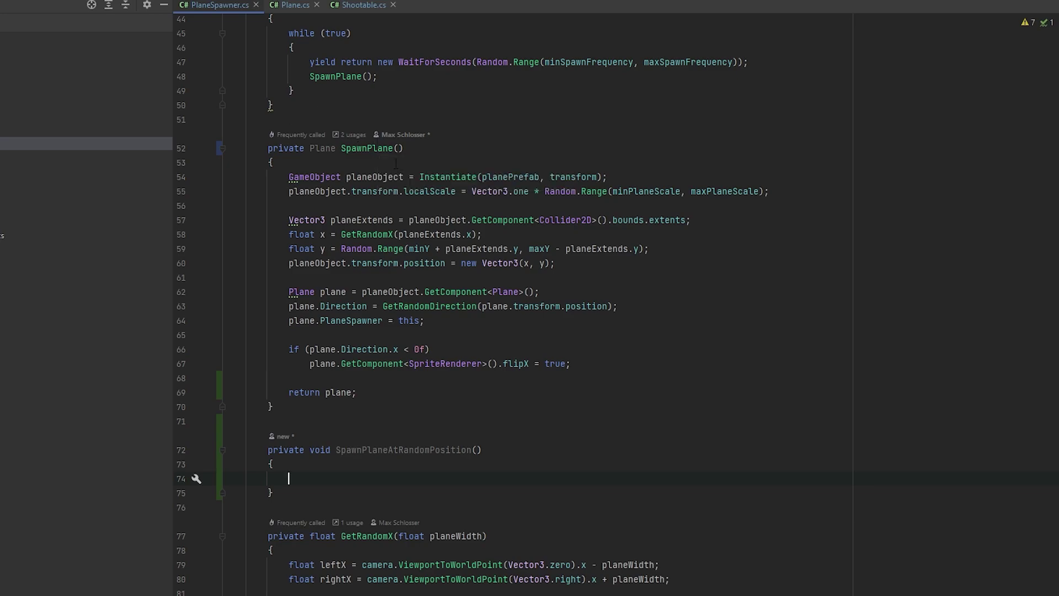
{"action": "type", "text": "Plan"}
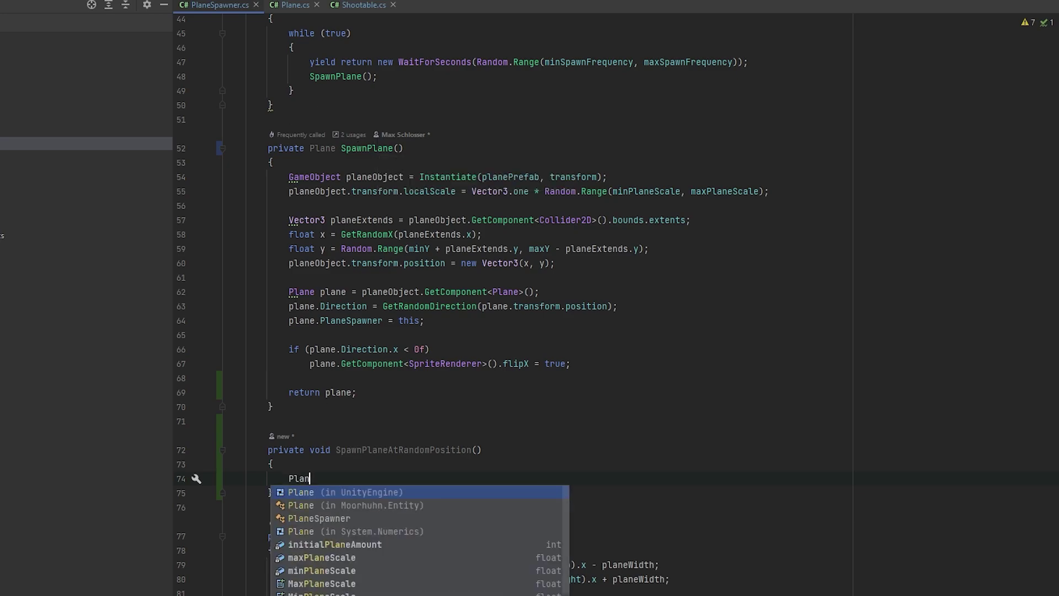
{"action": "type", "text": "e plane = "}
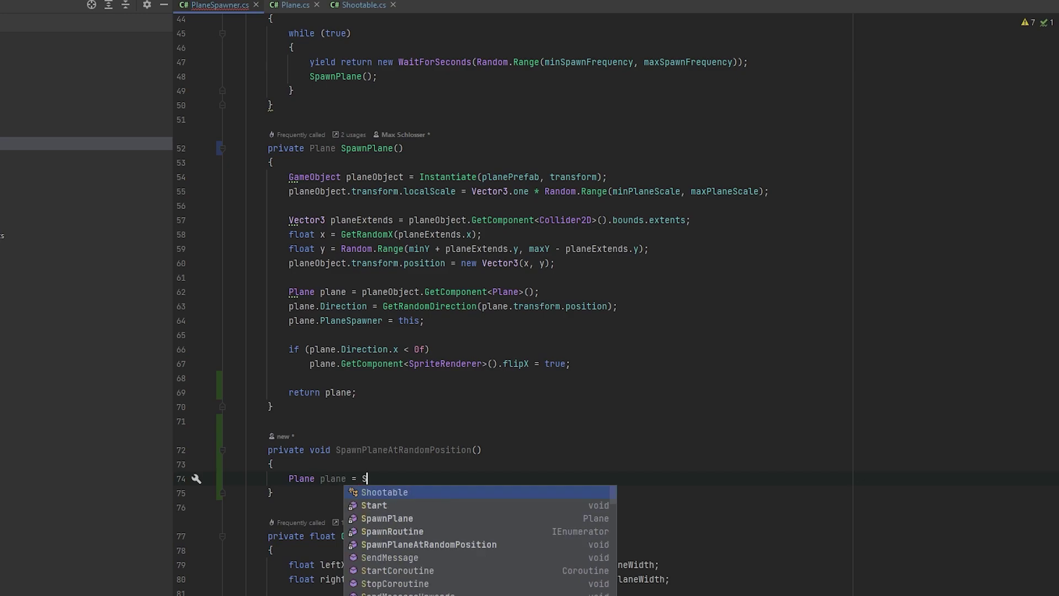
{"action": "type", "text": "Spa"}
{"action": "key", "text": "Return"}
{"action": "type", "text": ";"}
{"action": "key", "text": "Return"}
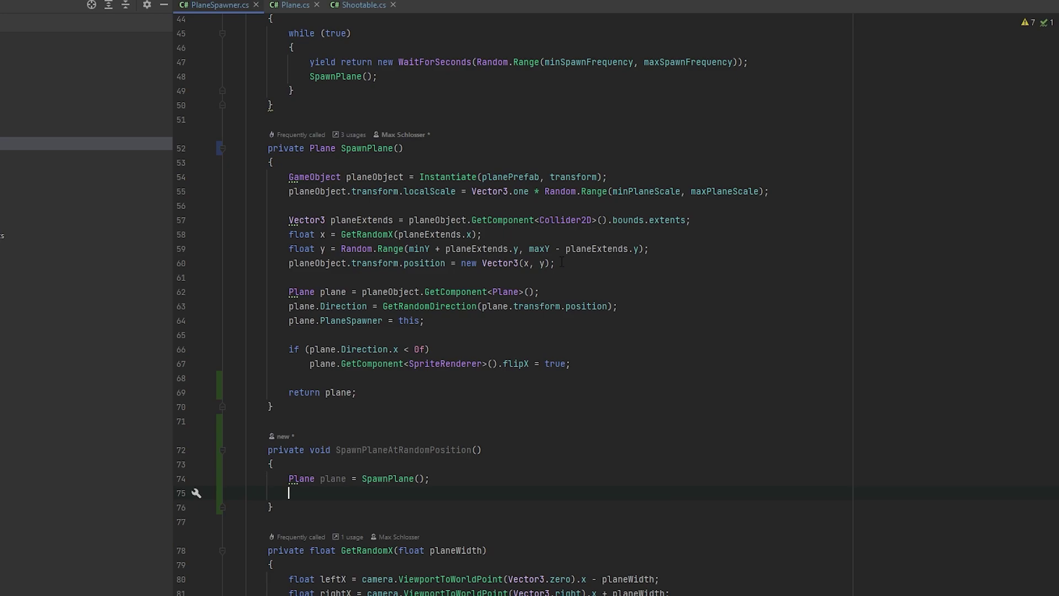
- Move the four positioning lines 57–60 from SpawnPlane into SpawnPlaneAtRandomPosition
{"action": "left_click_drag", "start_coordinate": [554, 264], "coordinate": [288, 219]}
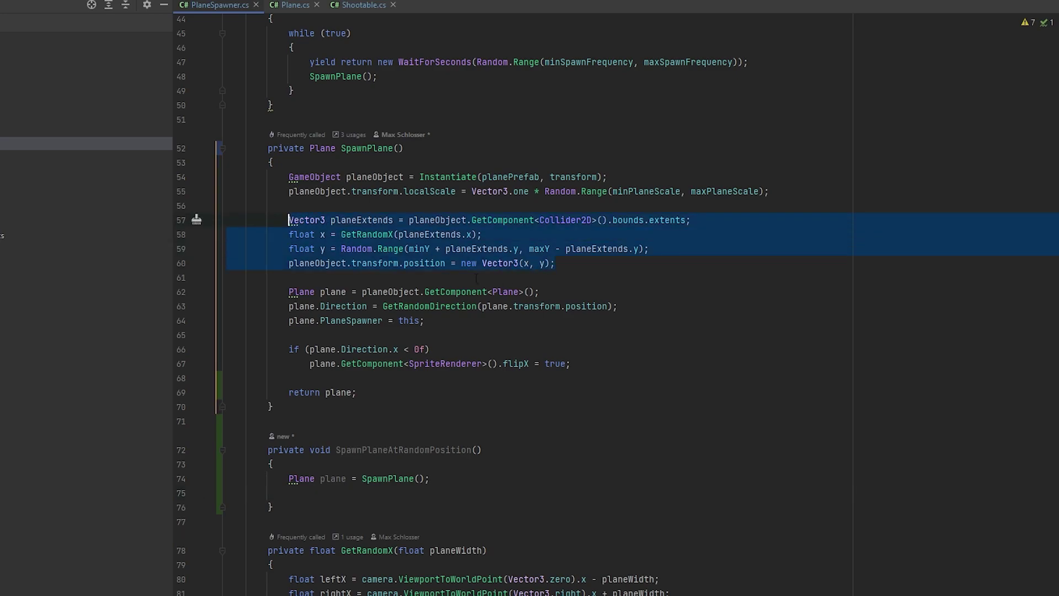
{"action": "key", "text": "BackSpace"}
{"action": "key", "text": "BackSpace"}
{"action": "key", "text": "BackSpace"}
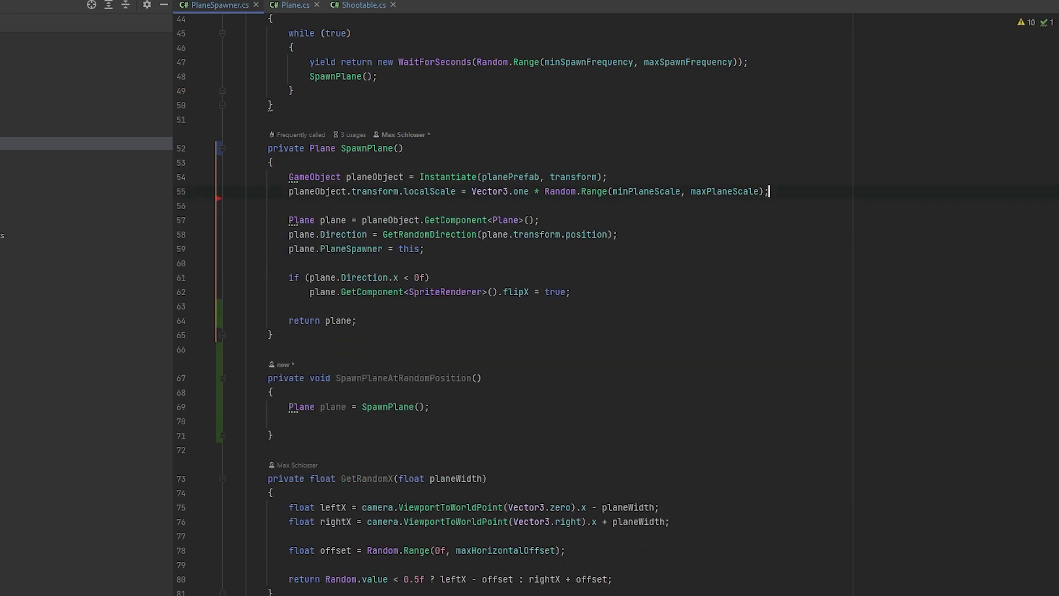
{"action": "left_click", "coordinate": [430, 408]}
{"action": "key", "text": "Down"}
{"action": "type", "text": "Vector3 planeExtends = planeObject.GetComponent<Collider2D>().bounds.extents; float x = GetRandomX(planeExtends.x); float y = Random.Range(minY + planeExtends.y, maxY - planeExtends.y); planeObject.transform.position = new Vector3(x, y);"}
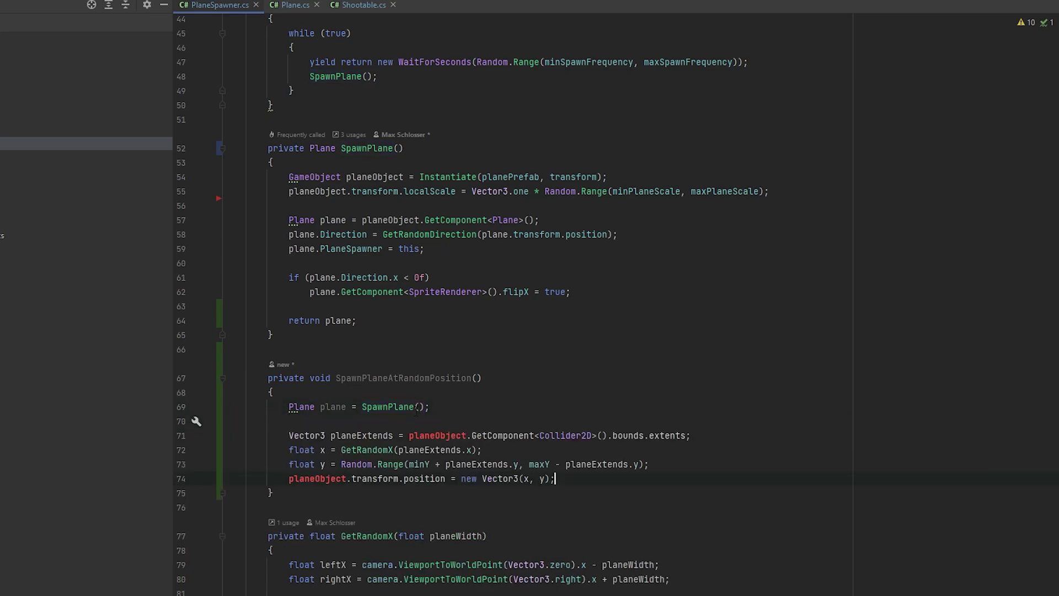
- Rename planeObject to plane on lines 71 and 74 of the pasted code
{"action": "left_click", "coordinate": [337, 406]}
{"action": "double_click", "coordinate": [447, 436]}
{"action": "type", "text": "plane"}
{"action": "double_click", "coordinate": [317, 479]}
{"action": "type", "text": "plane"}
{"action": "left_click", "coordinate": [483, 420]}
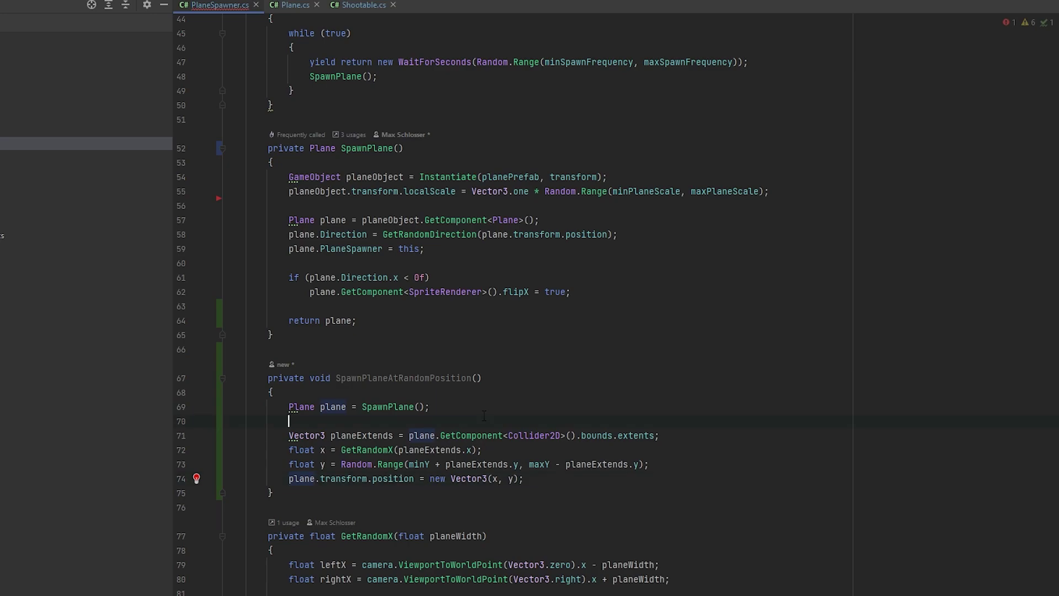
{"action": "scroll", "coordinate": [373, 411], "scroll_direction": "up", "scroll_amount": 1}
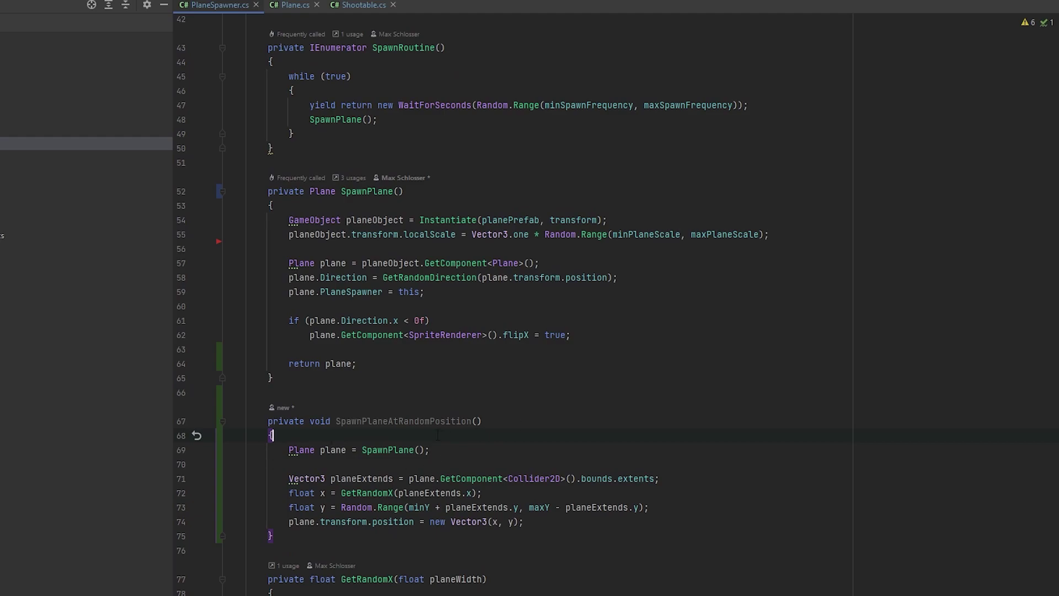
{"action": "key", "text": "Up"}
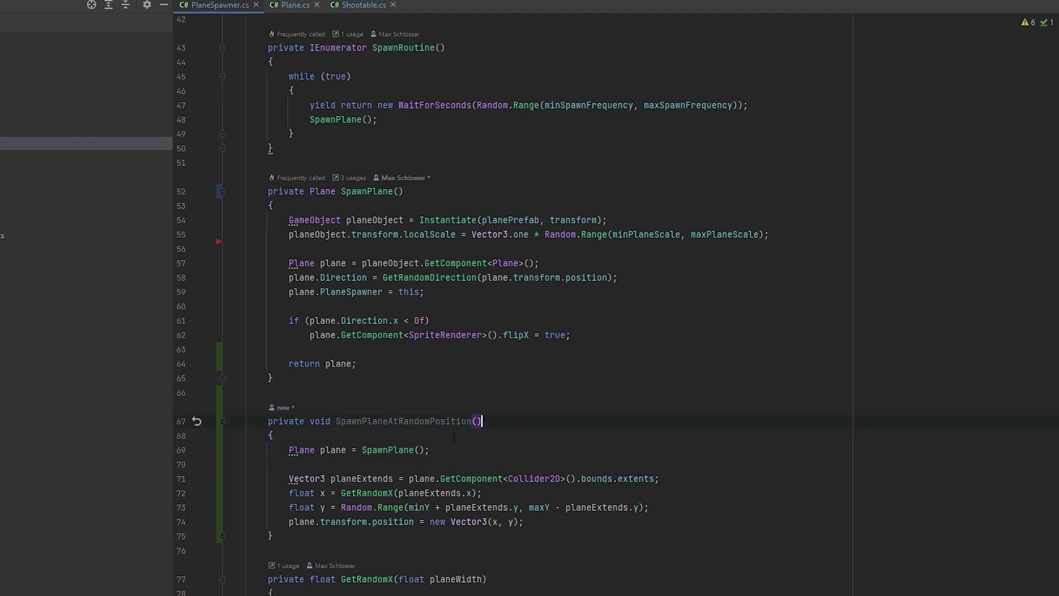
{"action": "scroll", "coordinate": [454, 439], "scroll_direction": "up", "scroll_amount": 4}
{"action": "scroll", "coordinate": [444, 441], "scroll_direction": "up", "scroll_amount": 4}
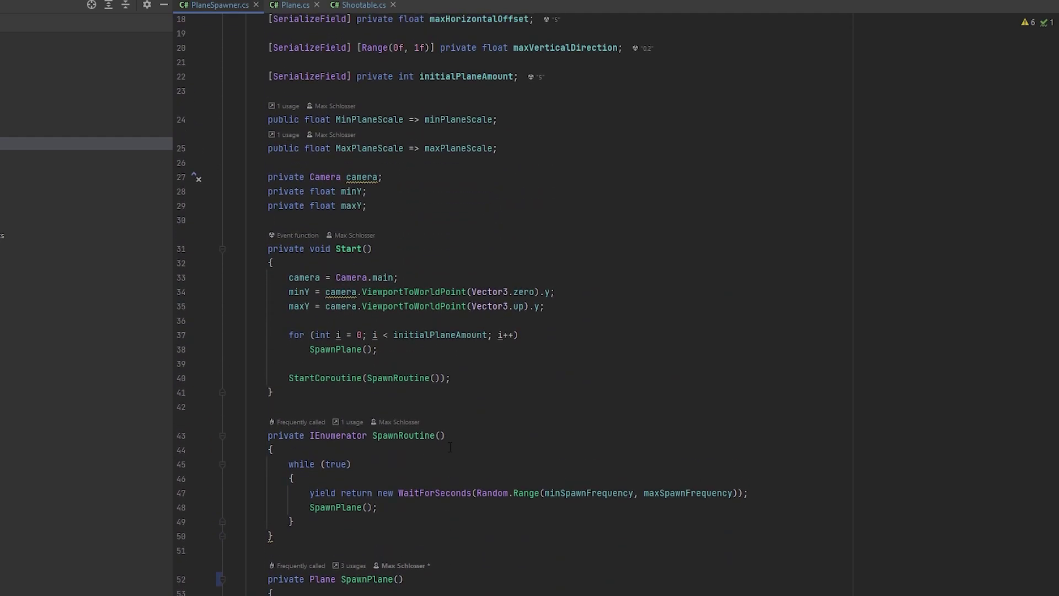
- Replace the SpawnPlane() calls in Start and SpawnRoutine with SpawnPlaneAtRandomPosition()
{"action": "double_click", "coordinate": [340, 356]}
{"action": "type", "text": "SpawnPlaneAtRandomPosition"}
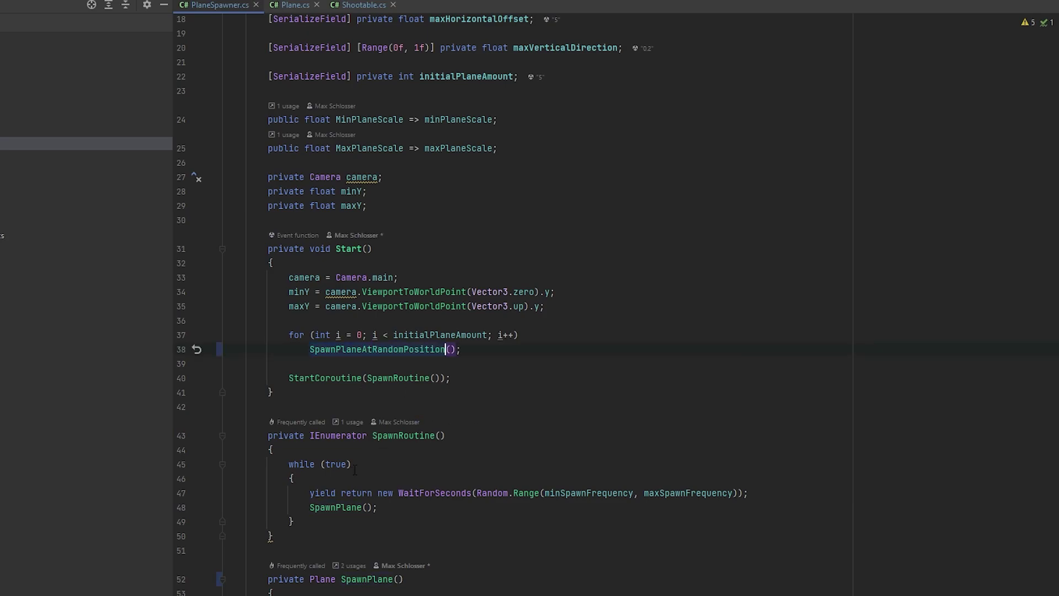
{"action": "double_click", "coordinate": [336, 507]}
{"action": "type", "text": "SpawnPlaneAtRandomPosition"}
{"action": "left_click", "coordinate": [495, 507]}
{"action": "scroll", "coordinate": [495, 505], "scroll_direction": "down", "scroll_amount": 4}
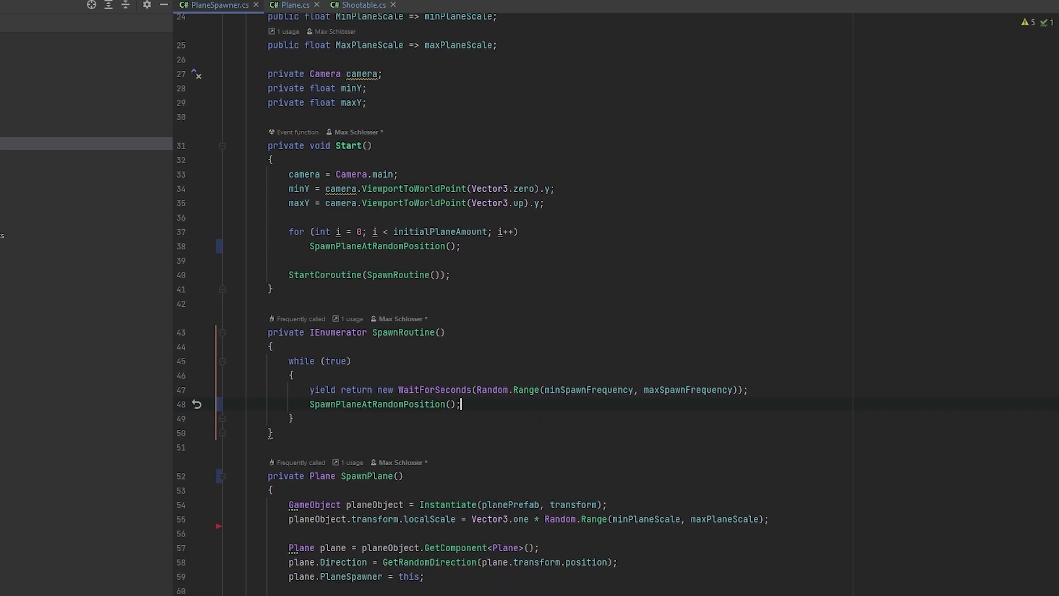
{"action": "scroll", "coordinate": [495, 505], "scroll_direction": "down", "scroll_amount": 2}
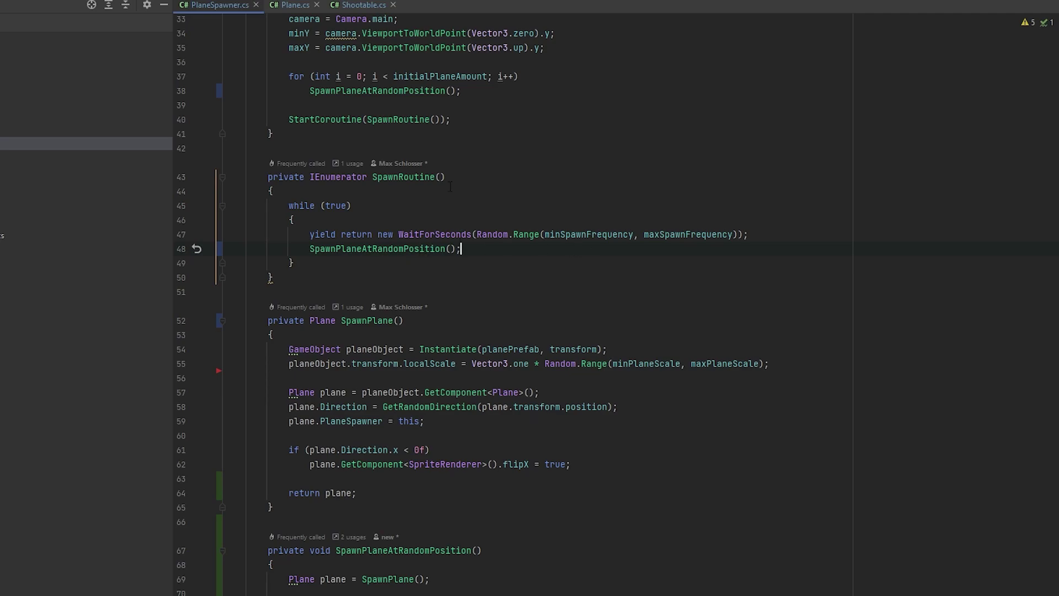
- Change SpawnPlane's access modifier from private to public
{"action": "left_click", "coordinate": [445, 321]}
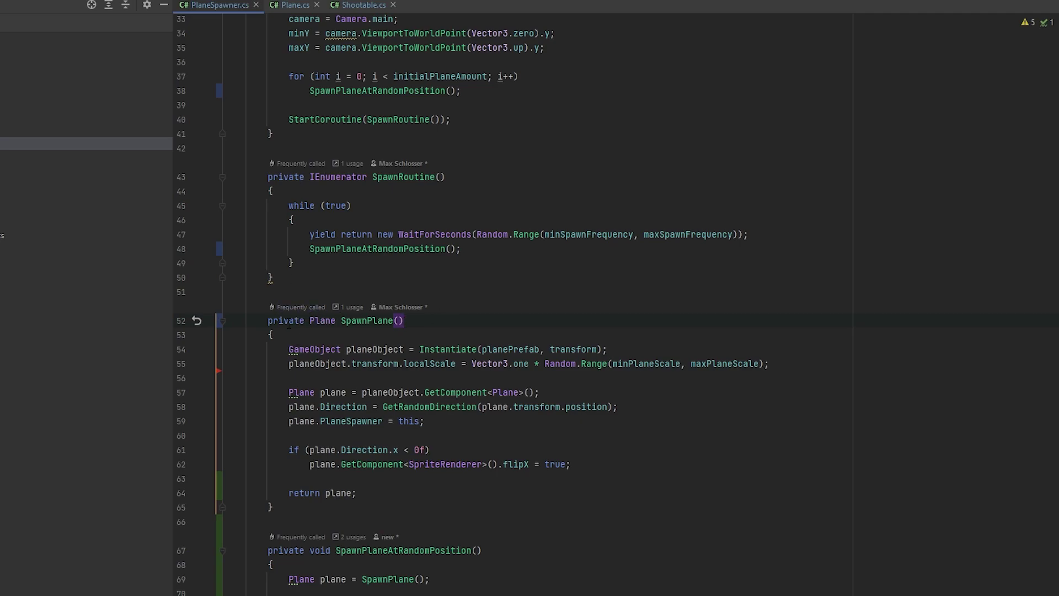
{"action": "double_click", "coordinate": [288, 321]}
{"action": "type", "text": "publ"}
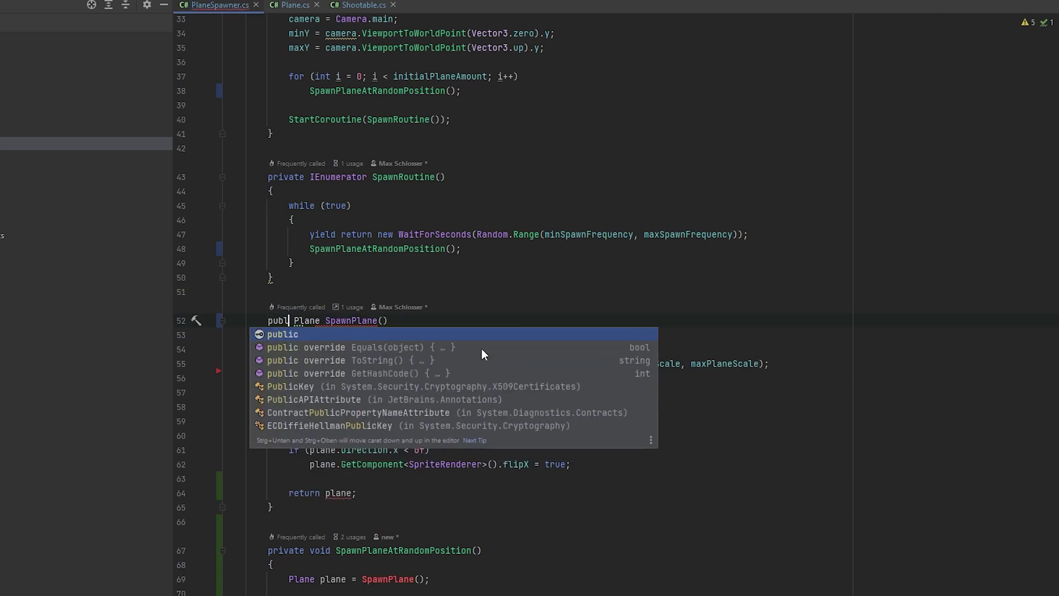
{"action": "key", "text": "Return"}
{"action": "left_click", "coordinate": [461, 318]}
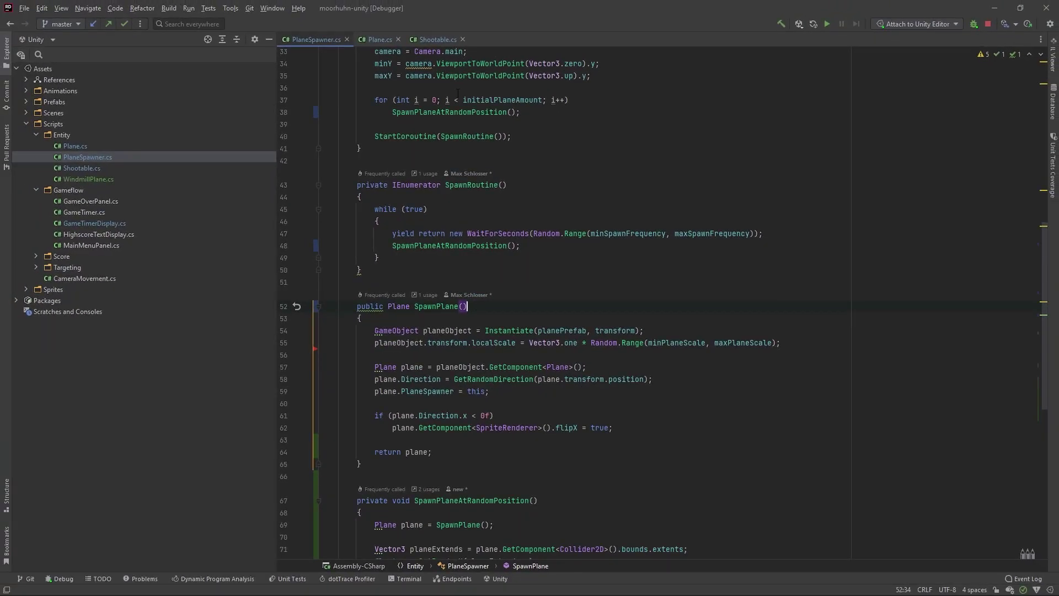
- Create a BigPlane class in the Entity scripts folder that inherits from Plane
{"action": "right_click", "coordinate": [58, 135]}
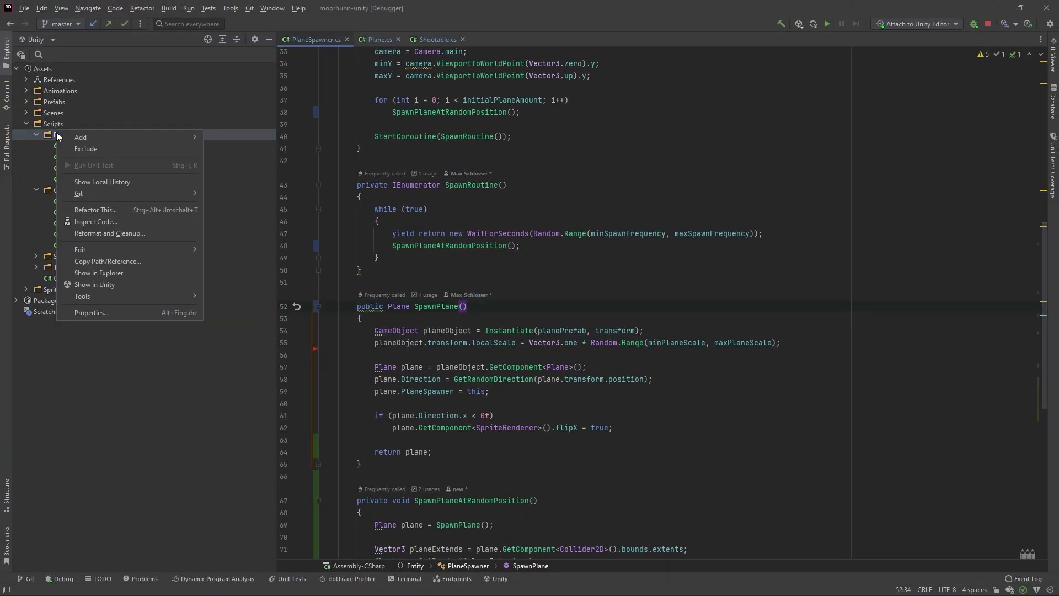
{"action": "mouse_move", "coordinate": [124, 138]}
{"action": "left_click", "coordinate": [250, 137]}
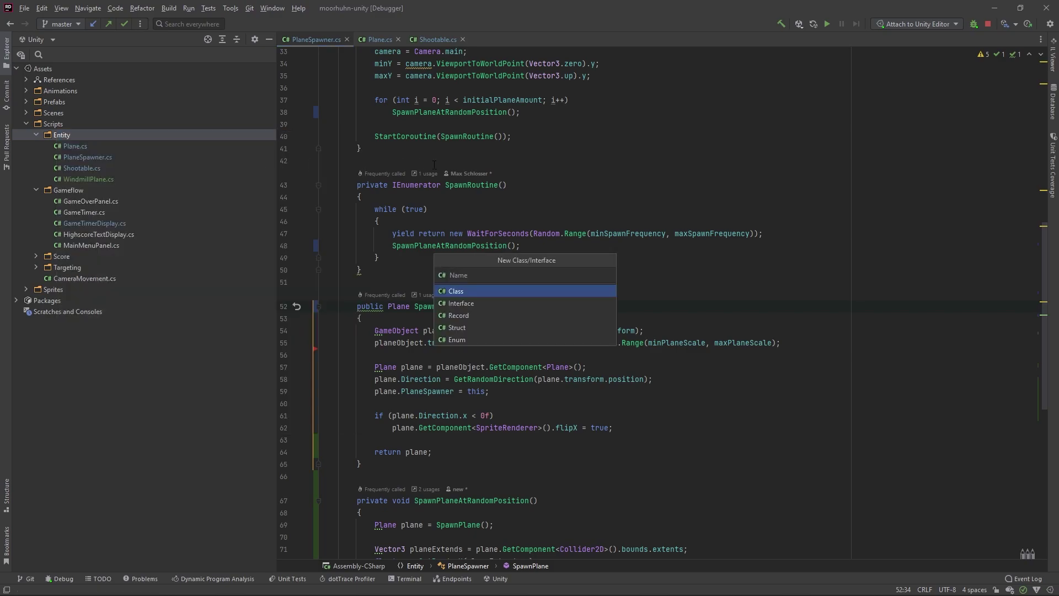
{"action": "type", "text": "Big"}
{"action": "type", "text": "ne"}
{"action": "key", "text": "Return"}
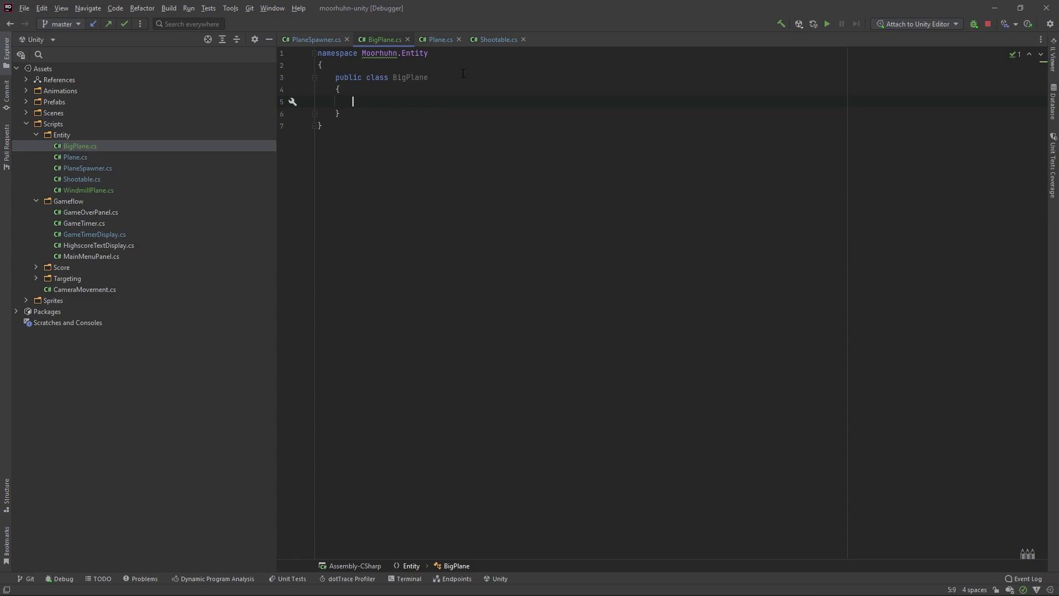
{"action": "left_click", "coordinate": [463, 73]}
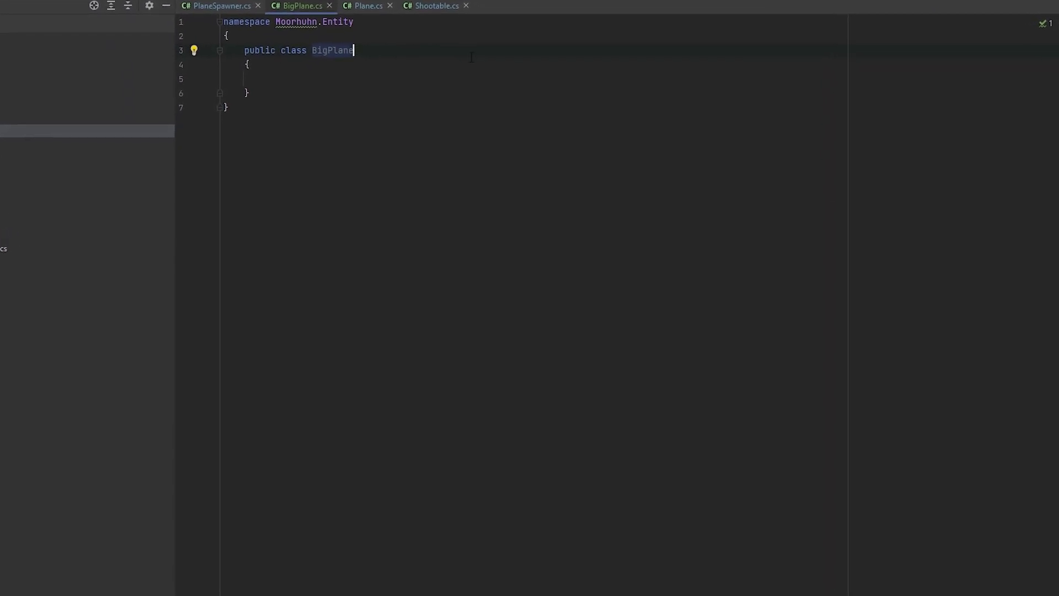
{"action": "type", "text": " : "}
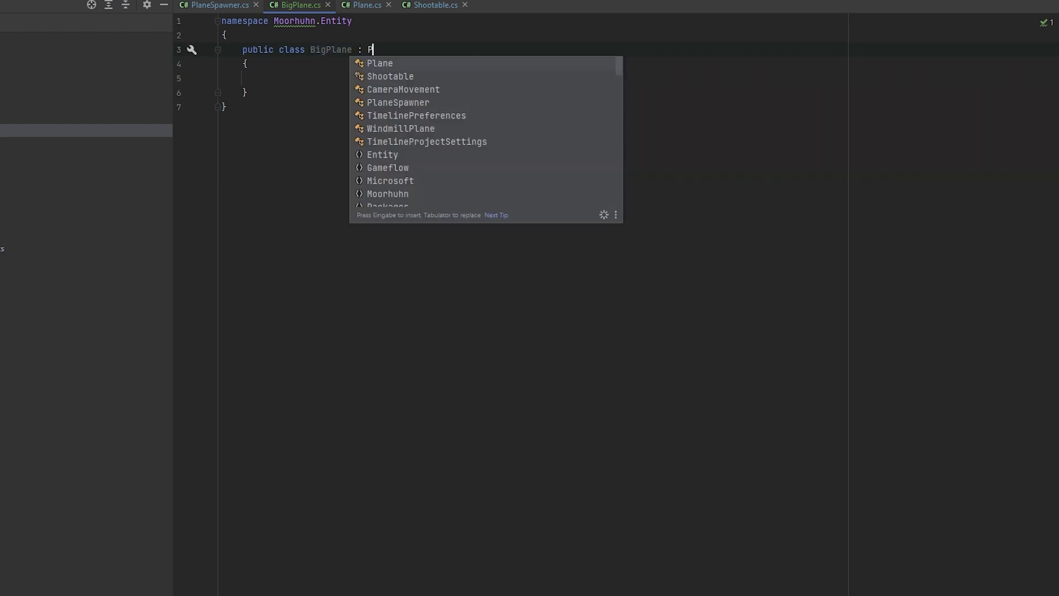
{"action": "type", "text": "P"}
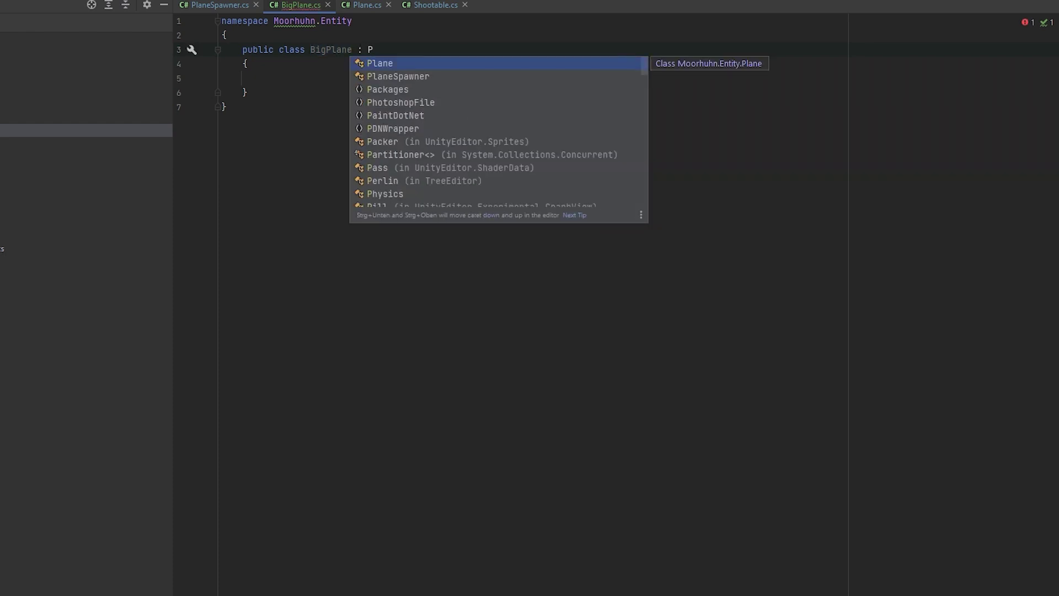
{"action": "key", "text": "Return"}
{"action": "key", "text": "Down"}
{"action": "key", "text": "Down"}
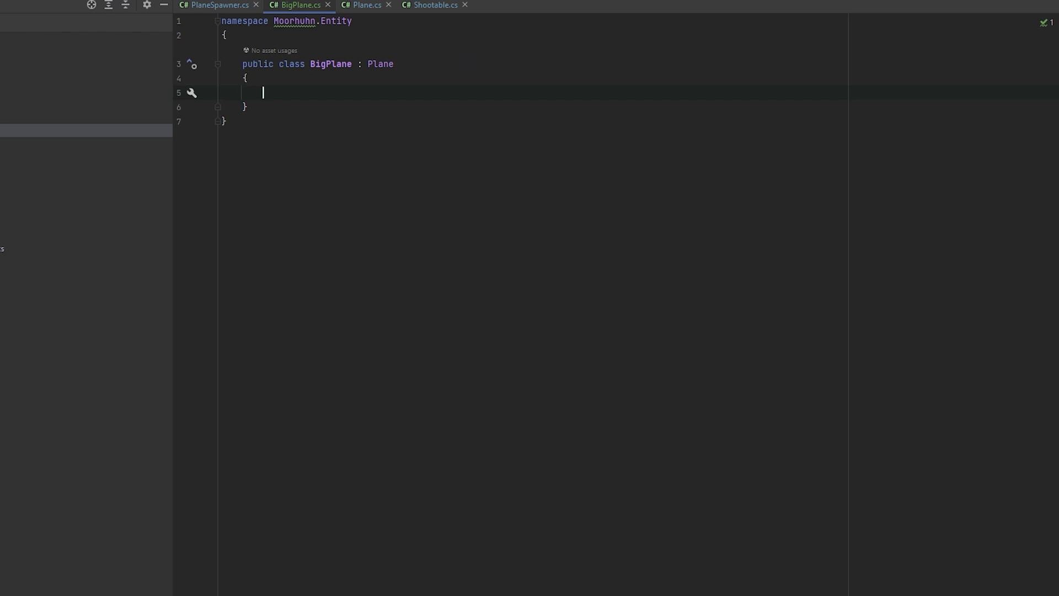
- Override CalculateScore in BigPlane with an expression body '=> 10;'
{"action": "type", "text": "Calc"}
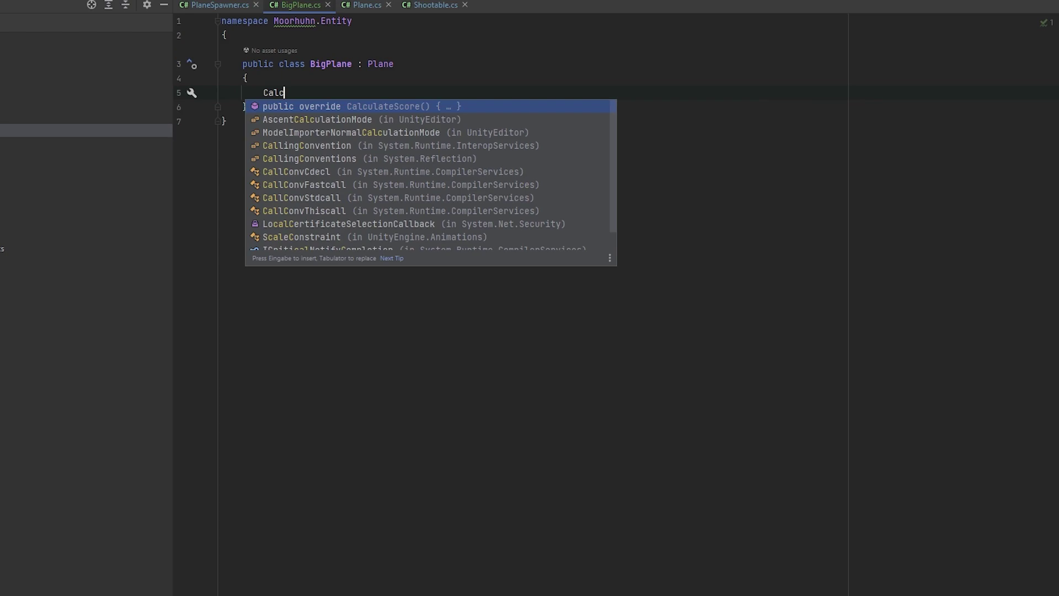
{"action": "key", "text": "Return"}
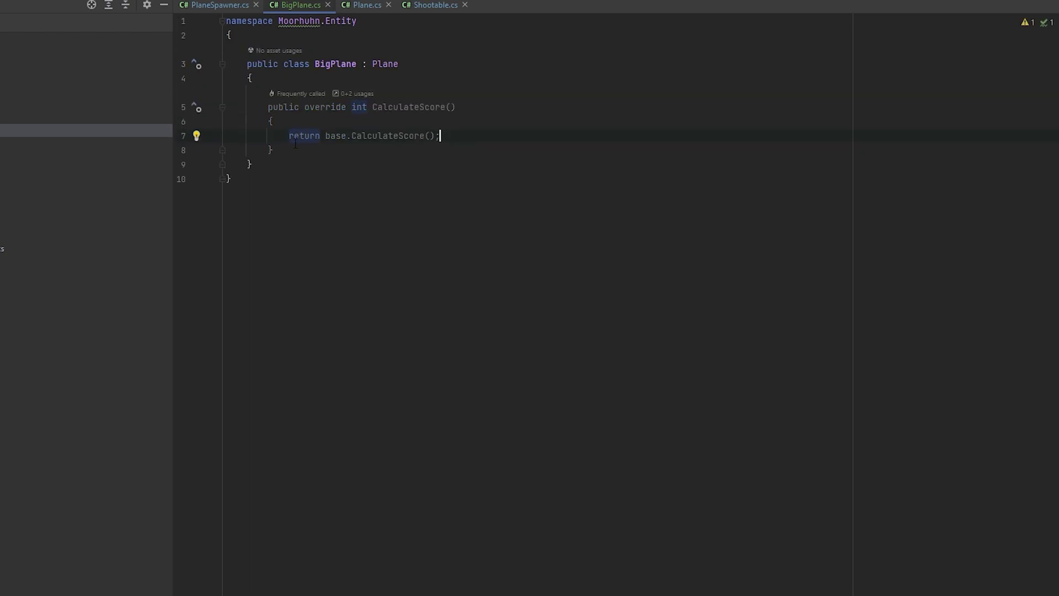
{"action": "left_click_drag", "start_coordinate": [296, 143], "coordinate": [142, 116]}
{"action": "key", "text": "BackSpace"}
{"action": "key", "text": "BackSpace"}
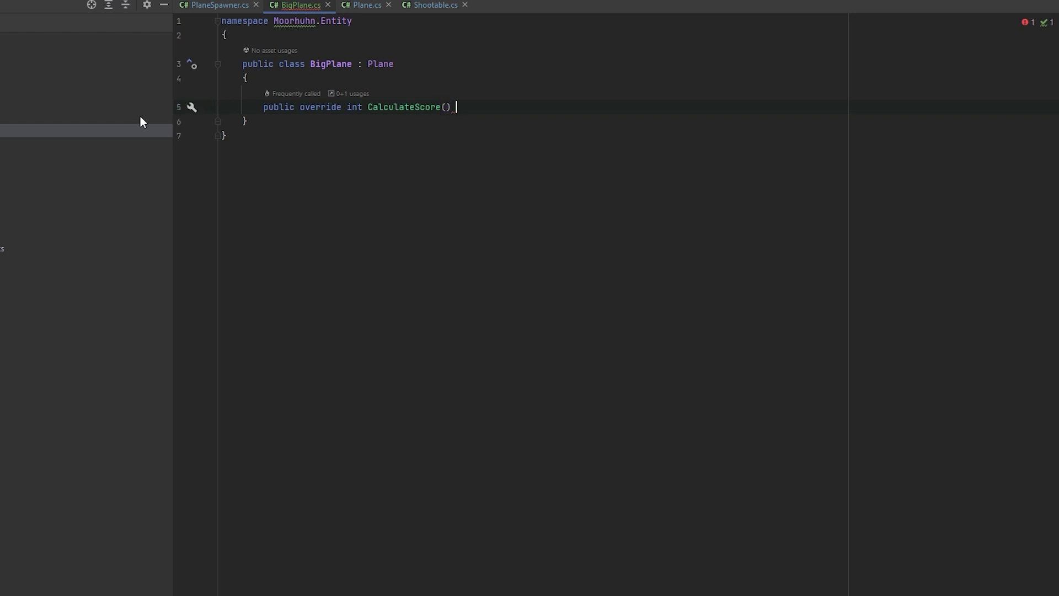
{"action": "type", "text": "=>"}
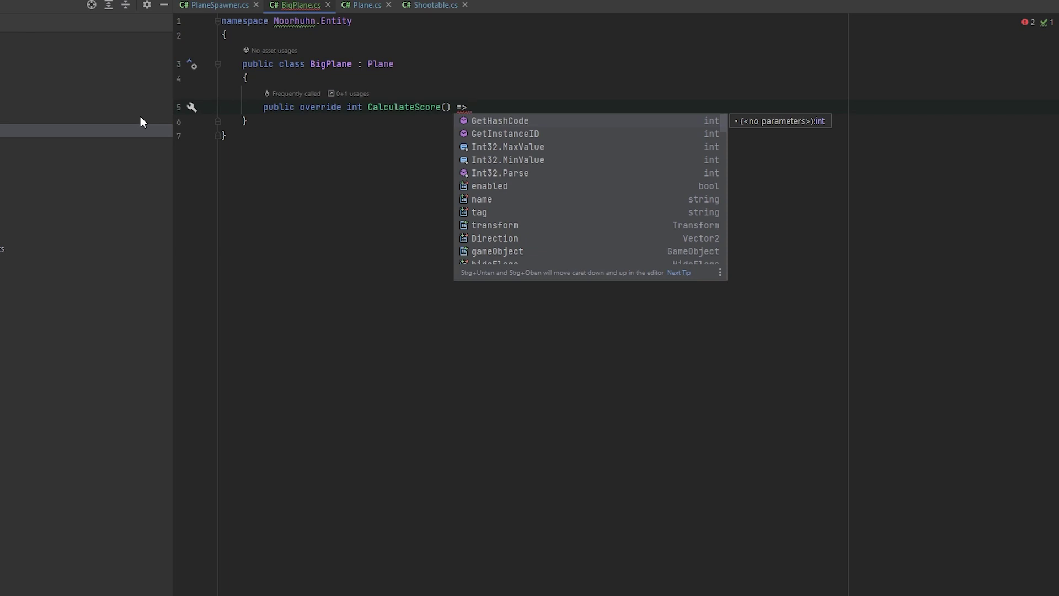
{"action": "type", "text": "10;"}
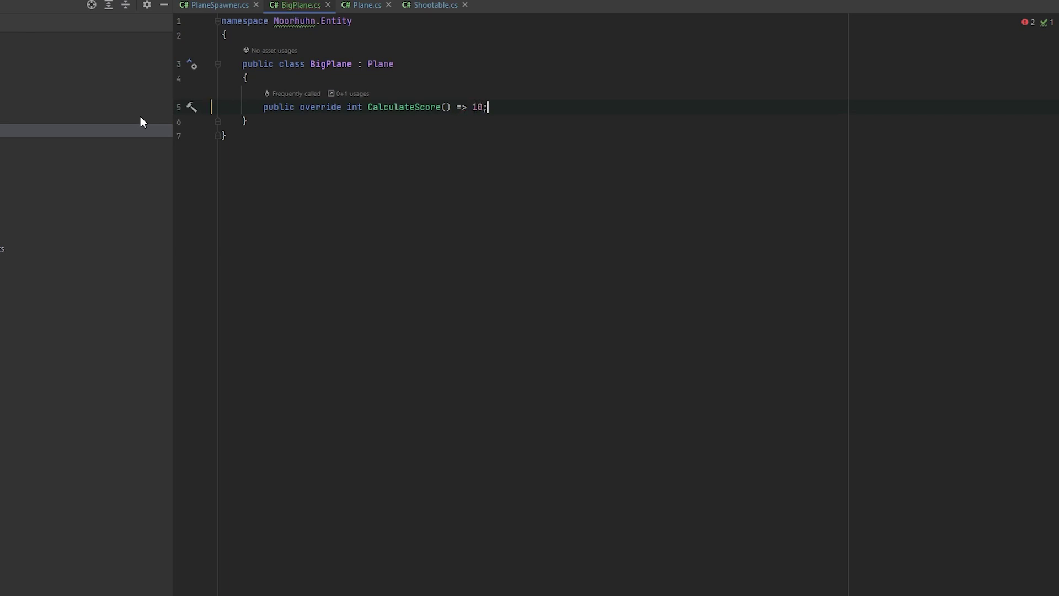
- Add '[SerializeField] private int neededClicksForDestruction;' above CalculateScore, fixing the doubled F
{"action": "key", "text": "Up"}
{"action": "key", "text": "Return"}
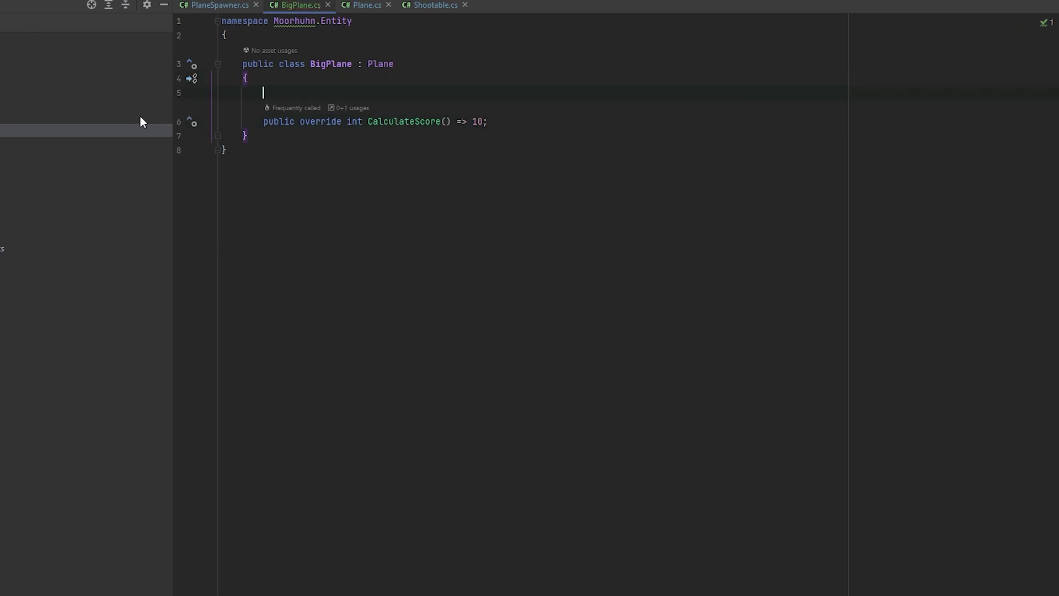
{"action": "key", "text": "Return"}
{"action": "key", "text": "Up"}
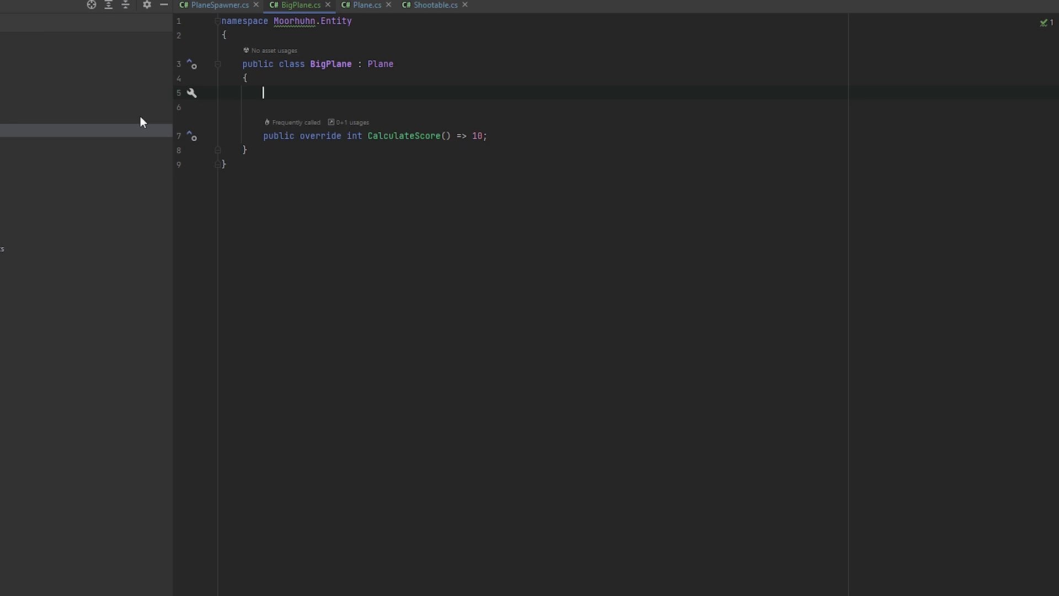
{"action": "type", "text": "["}
{"action": "type", "text": "Seri"}
{"action": "key", "text": "Down"}
{"action": "key", "text": "Return"}
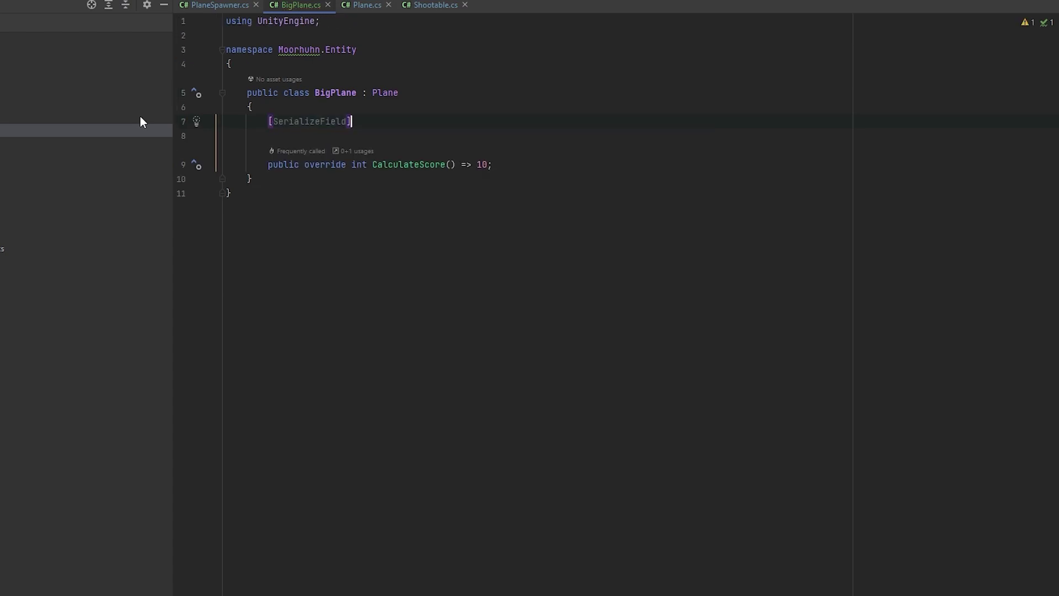
{"action": "type", "text": "] priv"}
{"action": "key", "text": "Return"}
{"action": "type", "text": "int "}
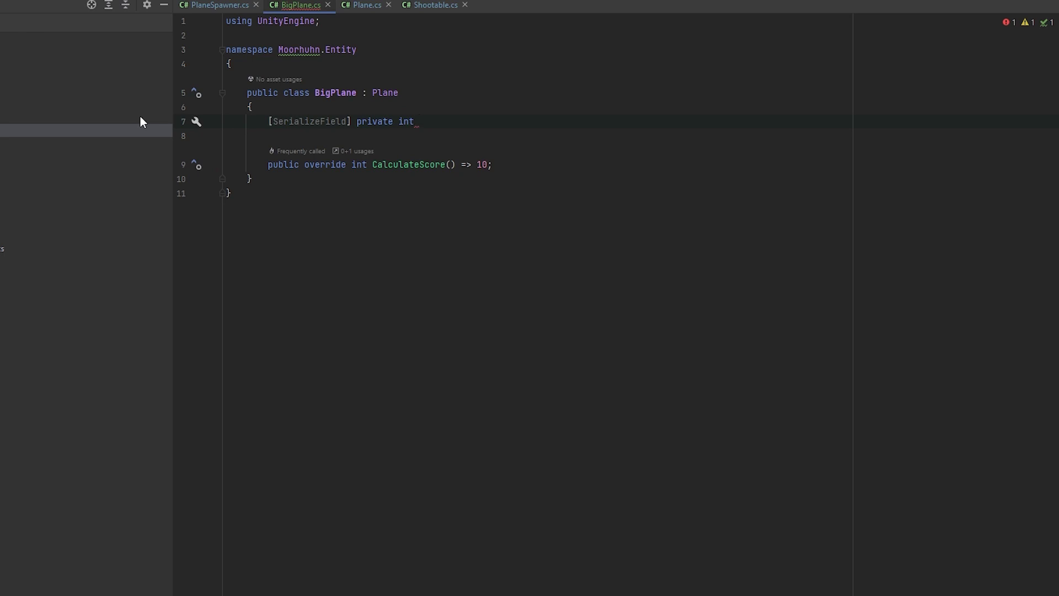
{"action": "type", "text": "n"}
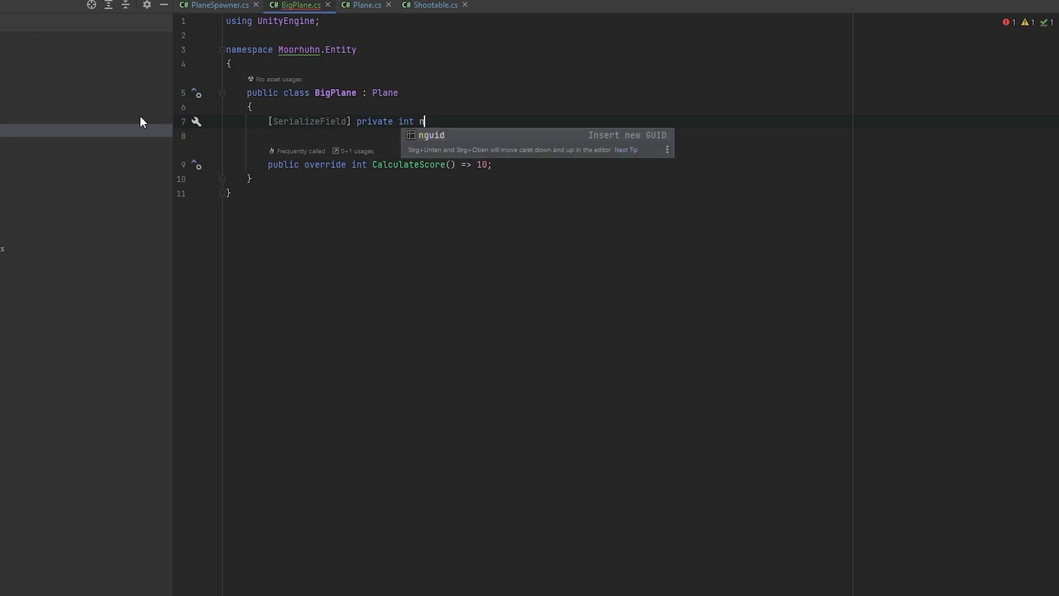
{"action": "type", "text": "eededClicks"}
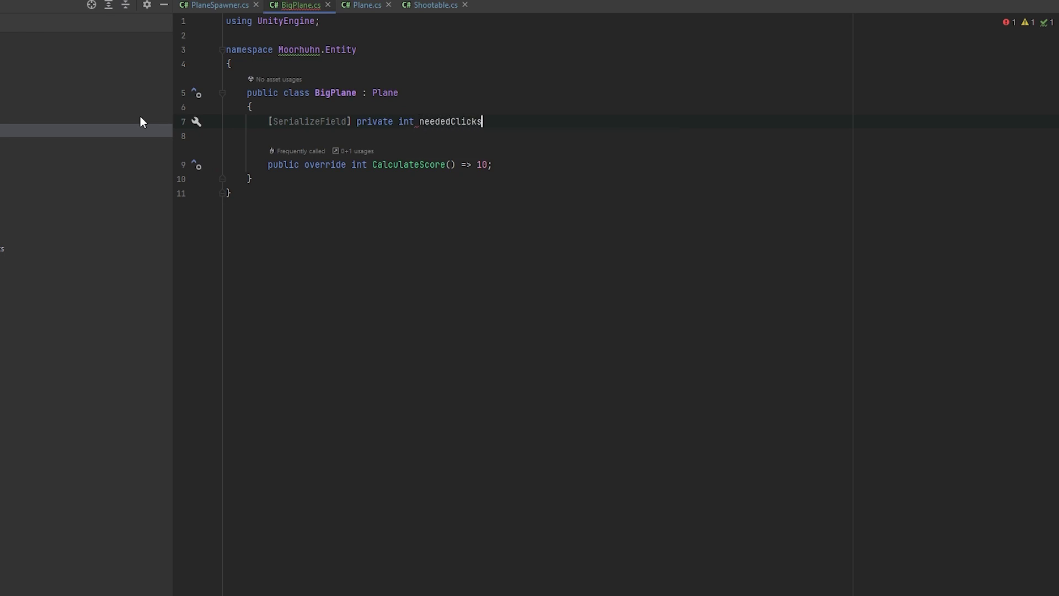
{"action": "type", "text": "FForDes"}
{"action": "type", "text": "truction;"}
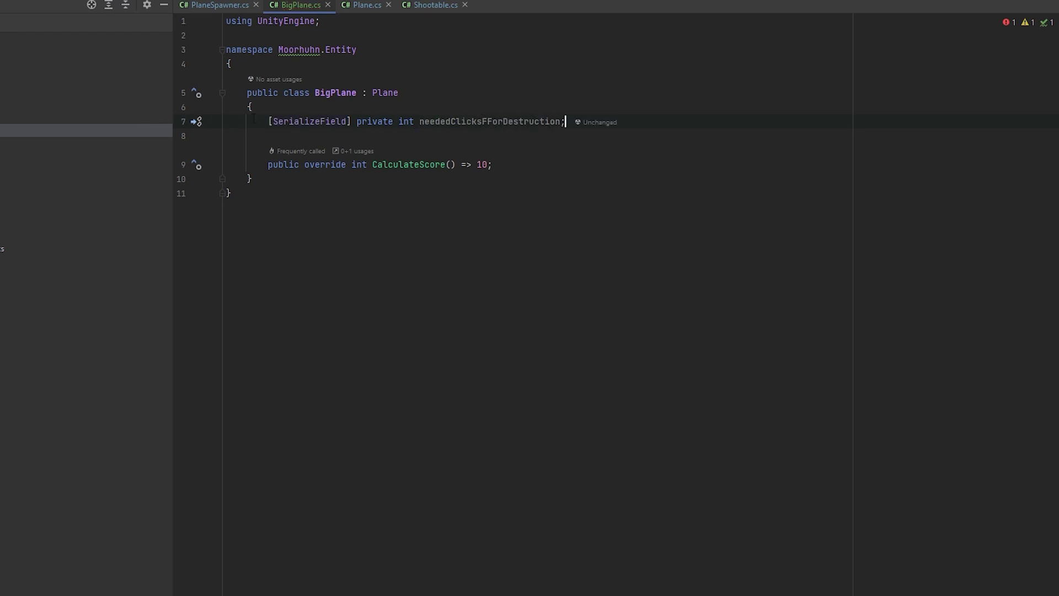
{"action": "left_click", "coordinate": [495, 126]}
{"action": "key", "text": "BackSpace"}
{"action": "left_click", "coordinate": [705, 123]}
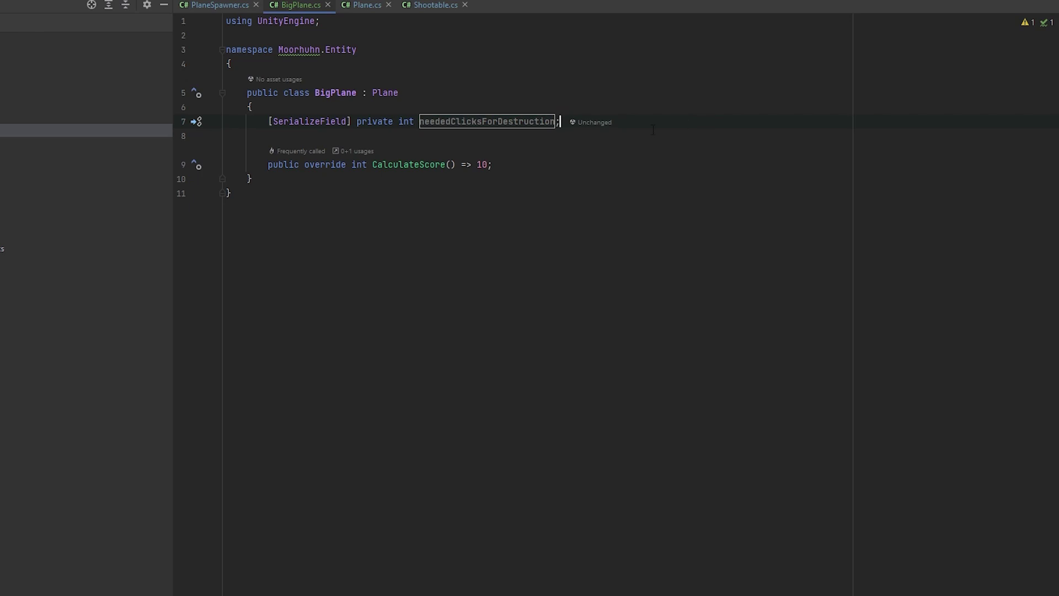
- Duplicate the field line and rename the copy spawnedSubPlaneAmount
{"action": "key", "text": "ctrl+d"}
{"action": "key", "text": "Left"}
{"action": "key", "text": "ctrl+shift+Left"}
{"action": "key", "text": "BackSpace"}
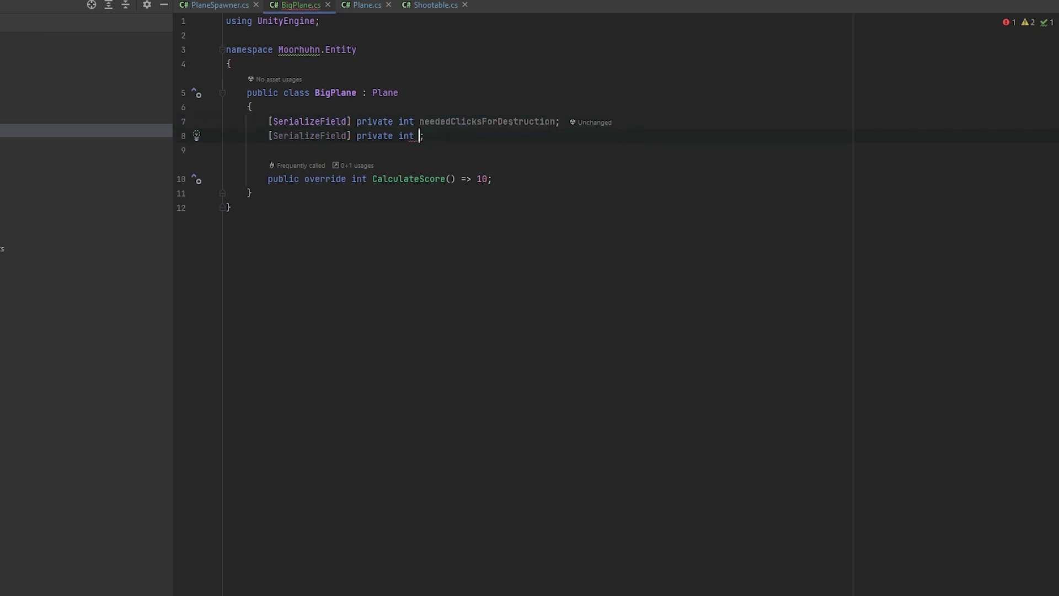
{"action": "type", "text": "spawne"}
{"action": "type", "text": "dSubS"}
{"action": "key", "text": "BackSpace"}
{"action": "type", "text": "Plan"}
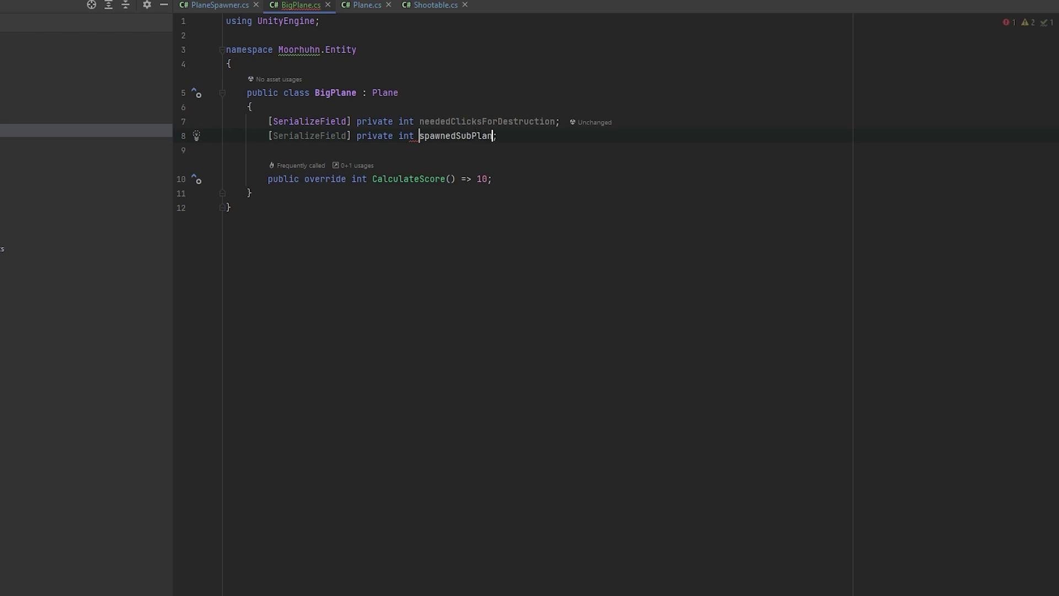
{"action": "type", "text": "es"}
{"action": "key", "text": "BackSpace"}
{"action": "type", "text": "Amou"}
{"action": "type", "text": "nt"}
{"action": "left_click", "coordinate": [633, 166]}
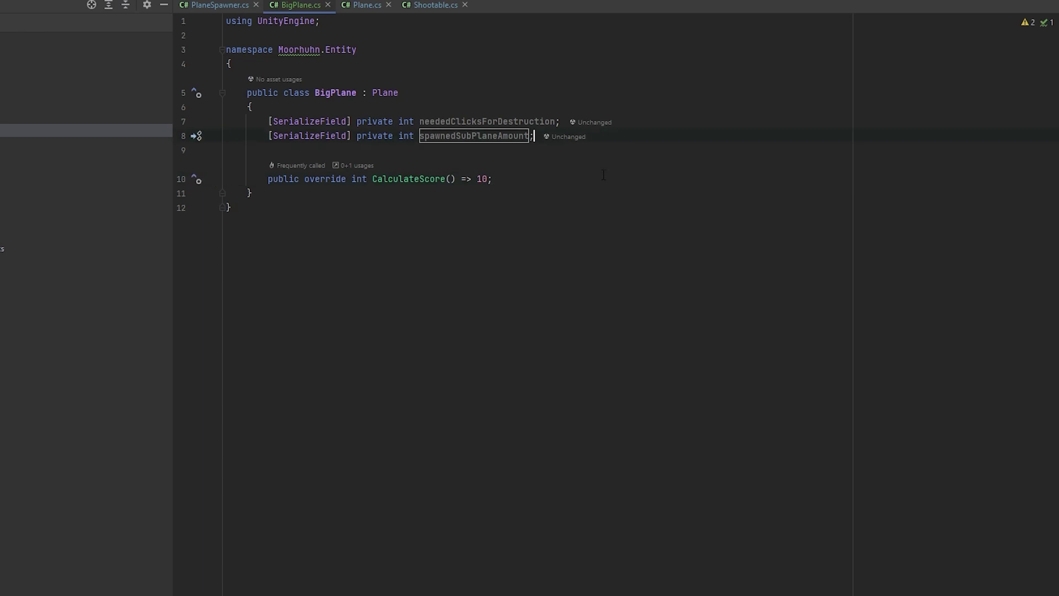
{"action": "key", "text": "Return"}
{"action": "key", "text": "Return"}
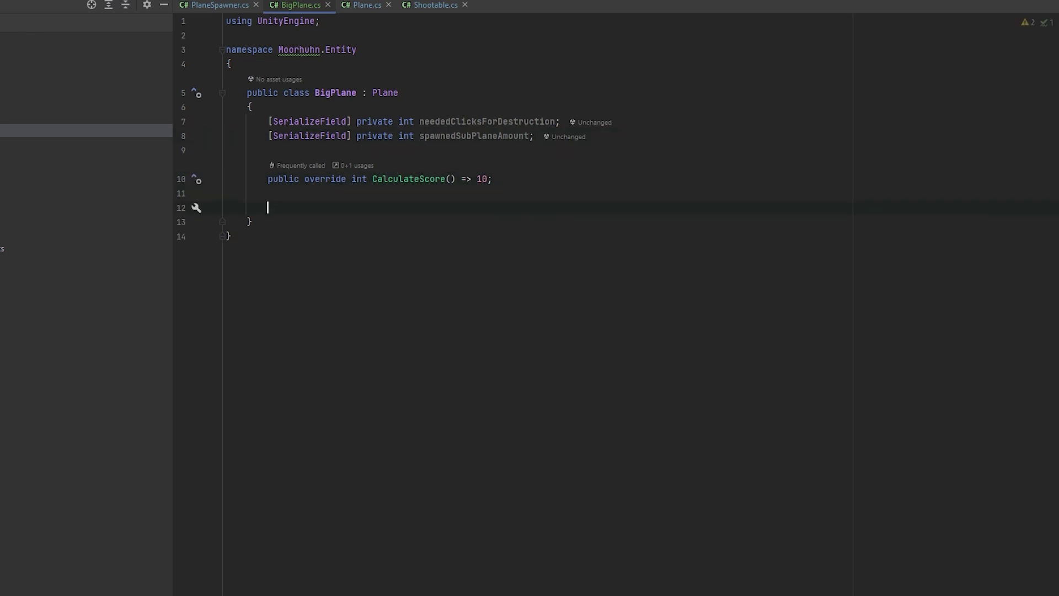
- Insert an OnHit override into BigPlane below CalculateScore
{"action": "type", "text": "OnHi"}
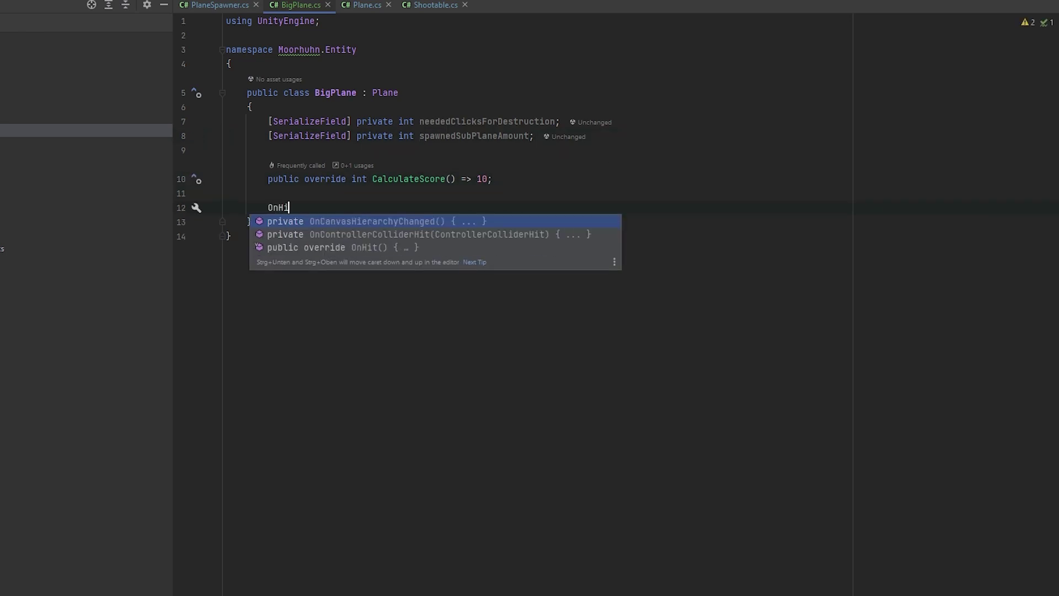
{"action": "key", "text": "Down"}
{"action": "key", "text": "Down"}
{"action": "key", "text": "Return"}
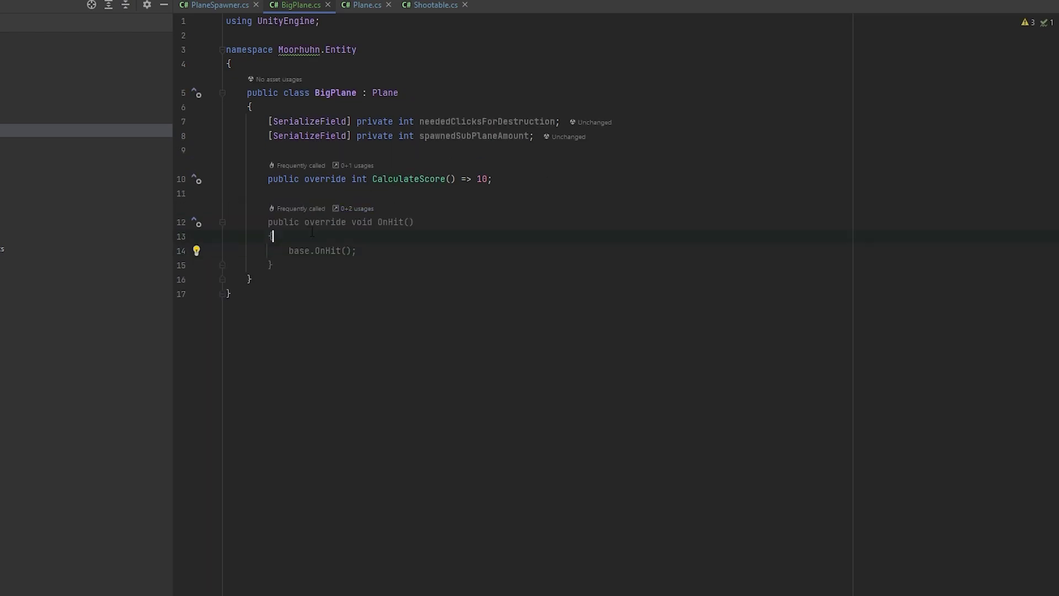
{"action": "key", "text": "Return"}
{"action": "key", "text": "Return"}
{"action": "key", "text": "Up"}
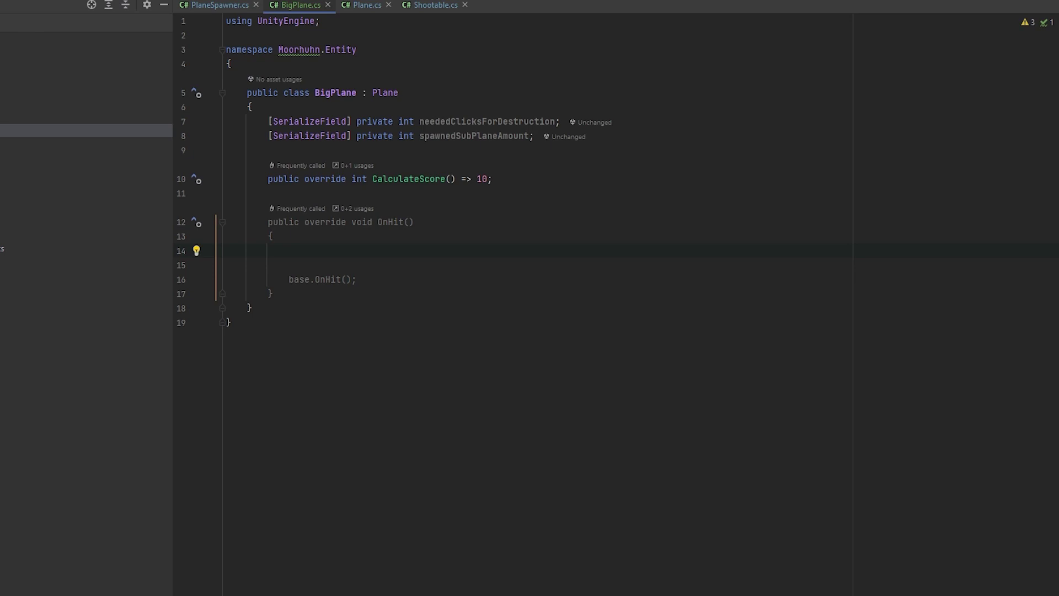
- Declare 'private int currentClicks;' below the serialized fields
{"action": "key", "text": "Up"}
{"action": "key", "text": "Up"}
{"action": "key", "text": "Up"}
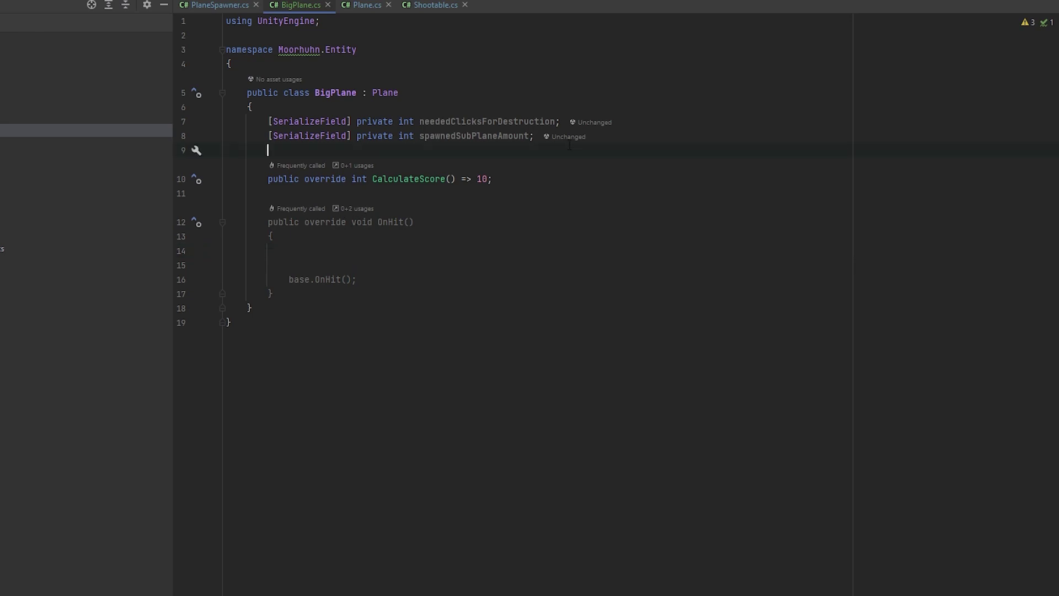
{"action": "key", "text": "Return"}
{"action": "key", "text": "Return"}
{"action": "key", "text": "Up"}
{"action": "type", "text": "pri"}
{"action": "key", "text": "Return"}
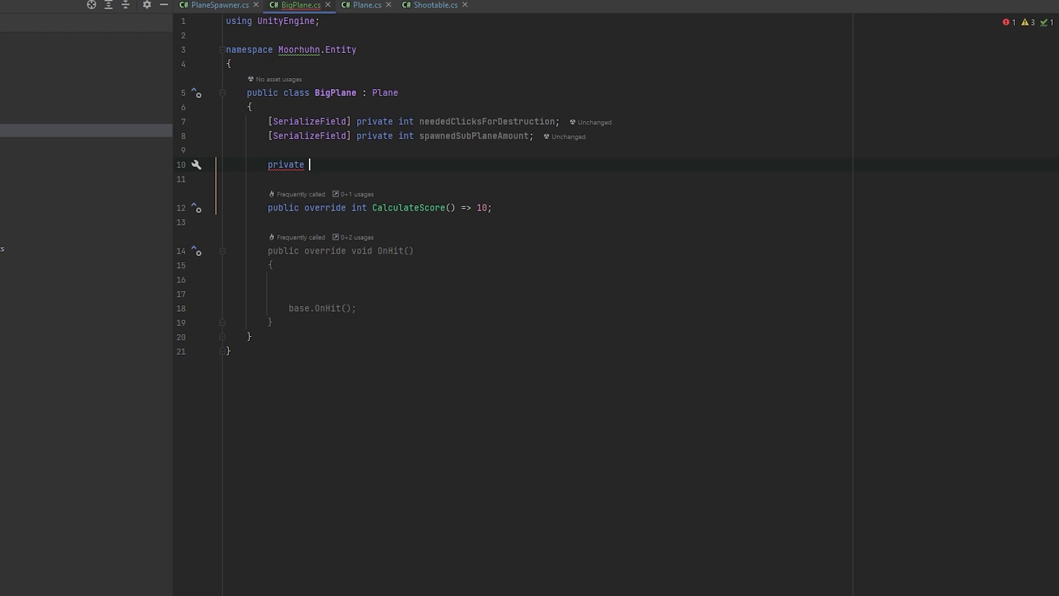
{"action": "type", "text": "int curre"}
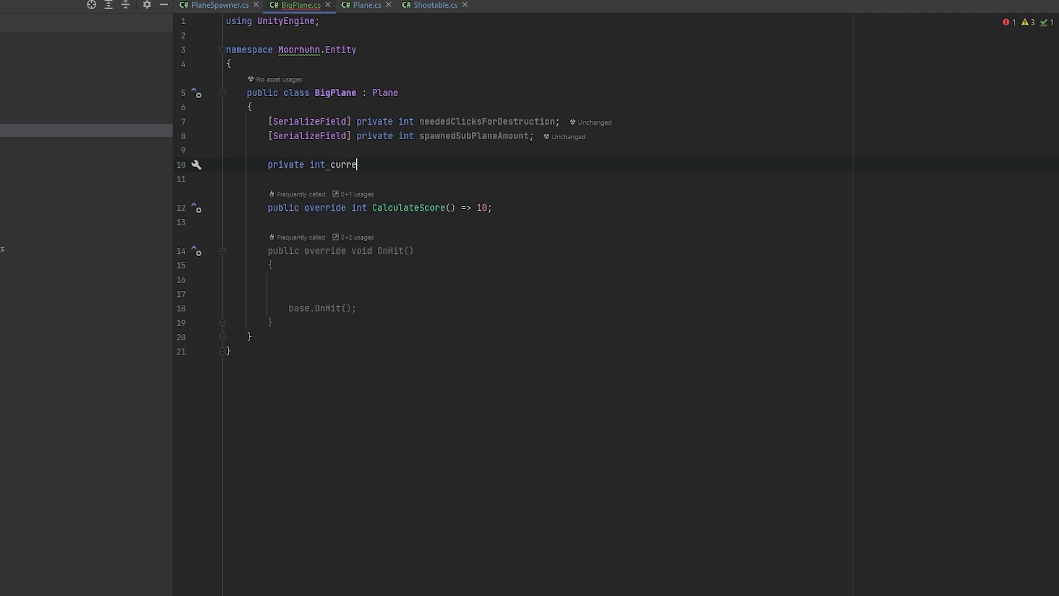
{"action": "type", "text": "ntClicks;"}
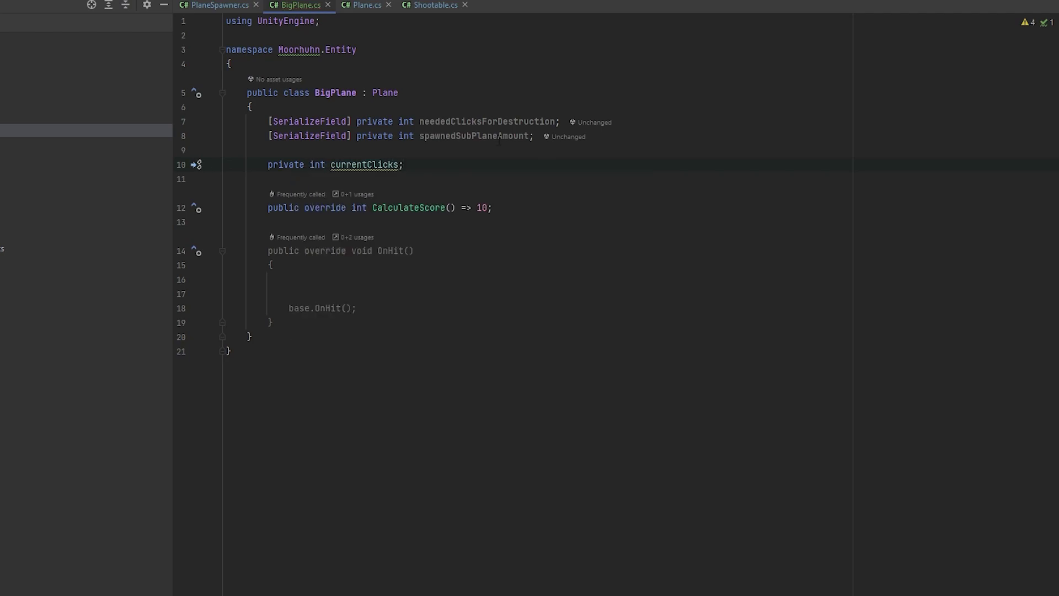
- Add 'currentClicks++;' at the top of the OnHit body, before base.OnHit()
{"action": "left_click", "coordinate": [365, 280]}
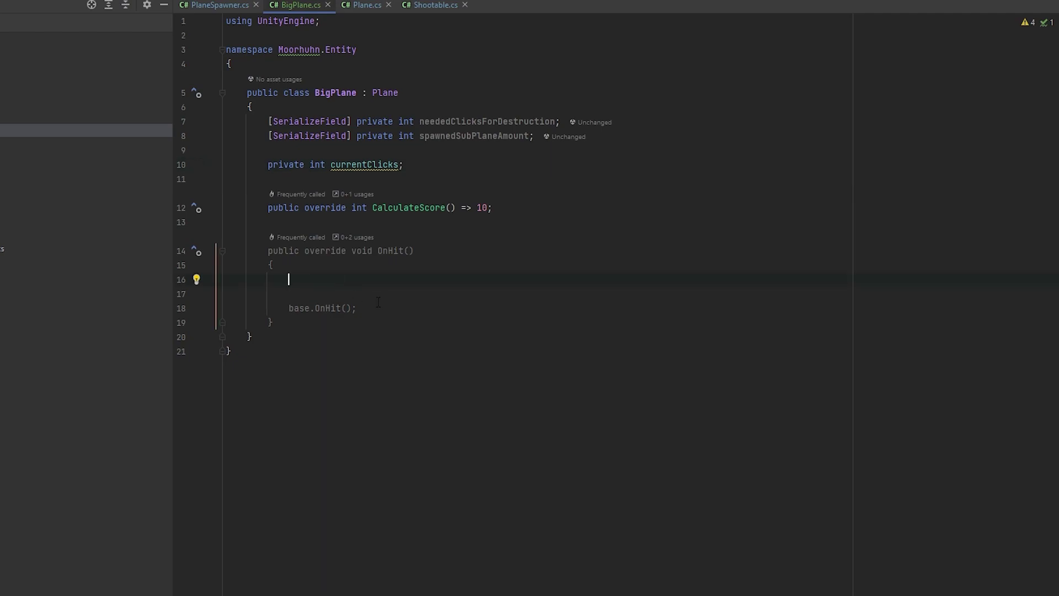
{"action": "type", "text": "cu"}
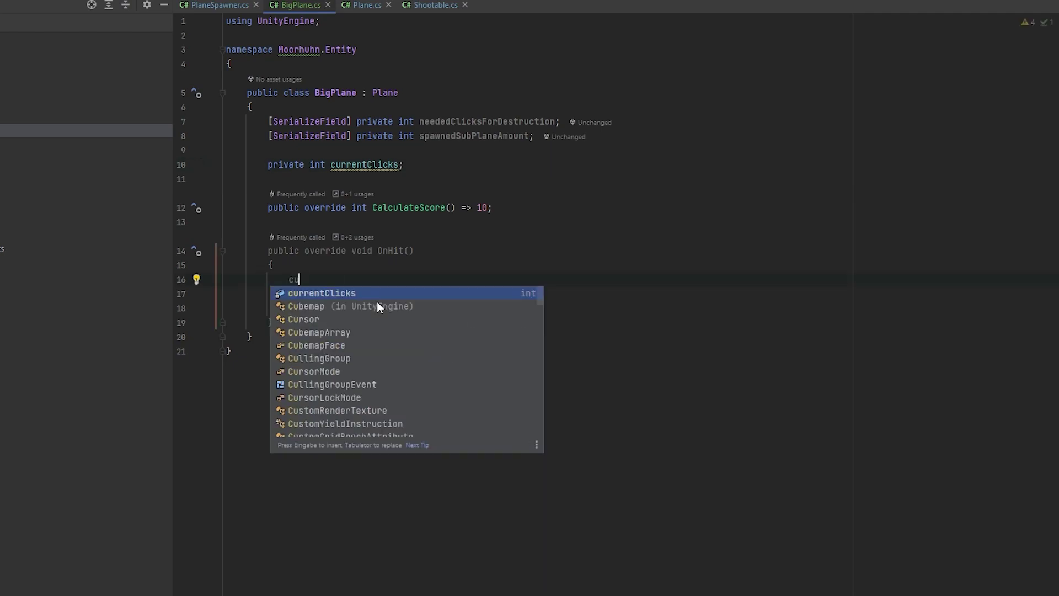
{"action": "key", "text": "Return"}
{"action": "type", "text": "++;"}
{"action": "key", "text": "Return"}
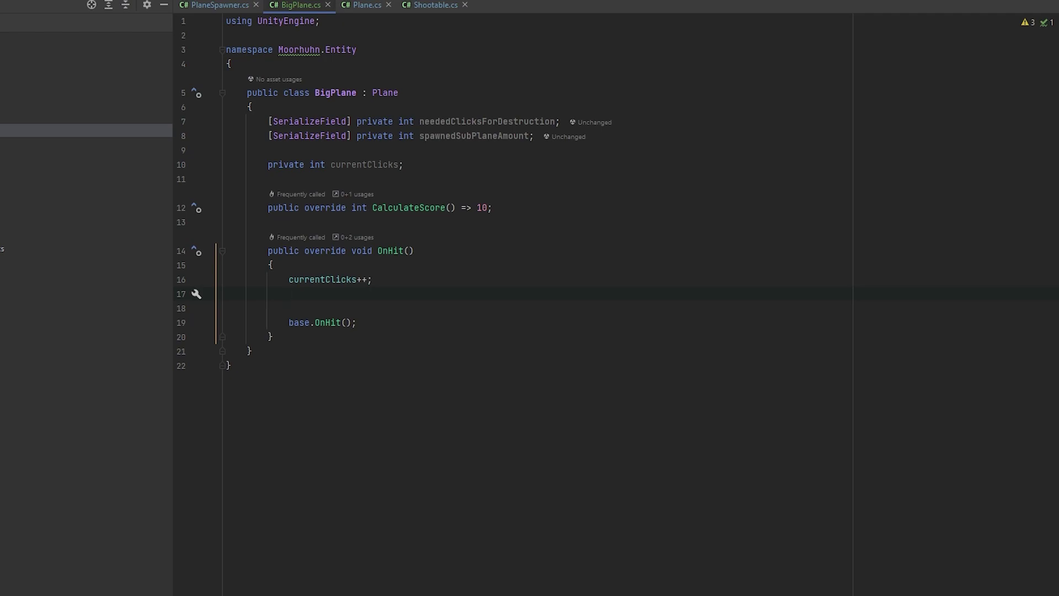
{"action": "left_click", "coordinate": [335, 323]}
- After checking Shootable's OnHit, add 'if (currentClicks < neededClicksForDestruction) return;' after the increment
{"action": "left_click", "coordinate": [330, 324], "text": "ctrl"}
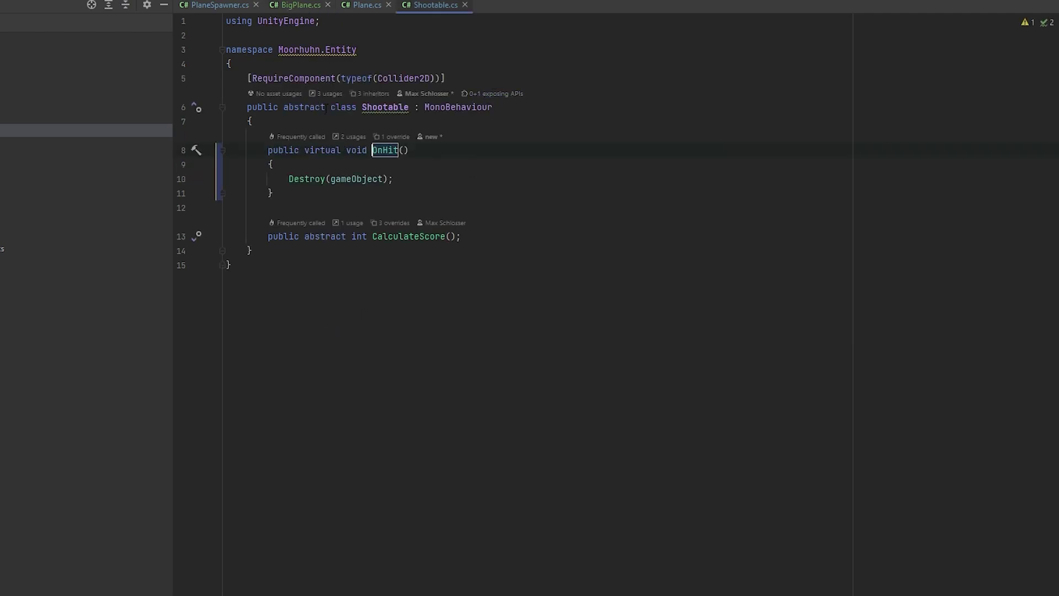
{"action": "left_click", "coordinate": [309, 6]}
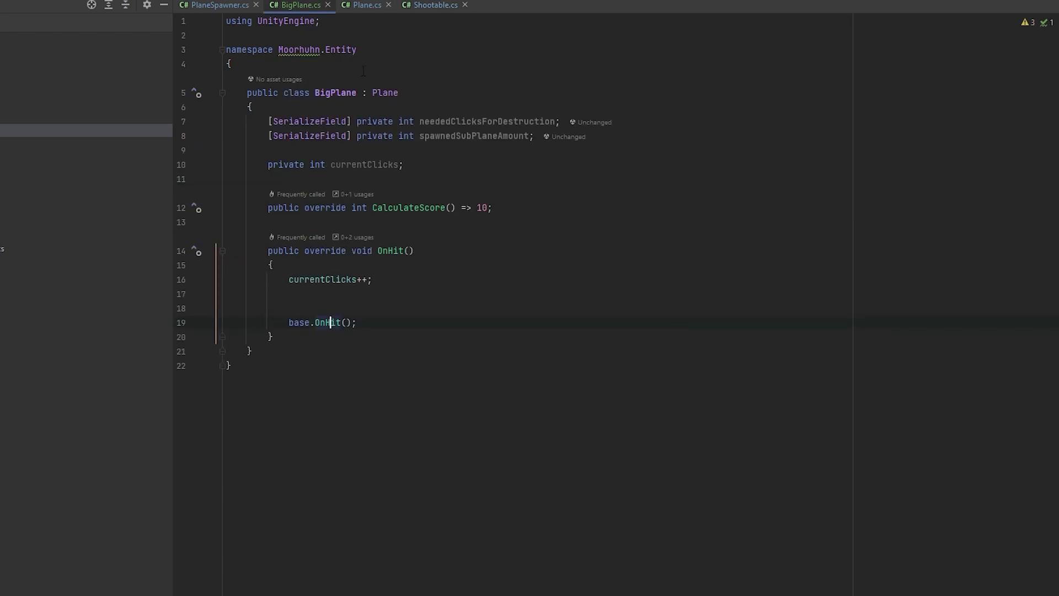
{"action": "left_click", "coordinate": [391, 300]}
{"action": "type", "text": "if"}
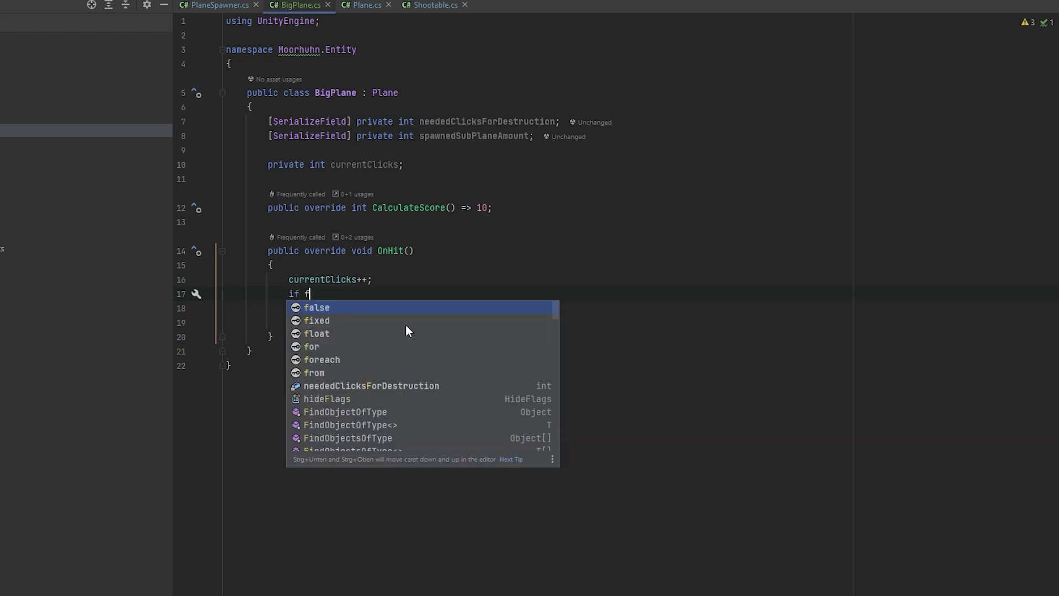
{"action": "type", "text": " (cu"}
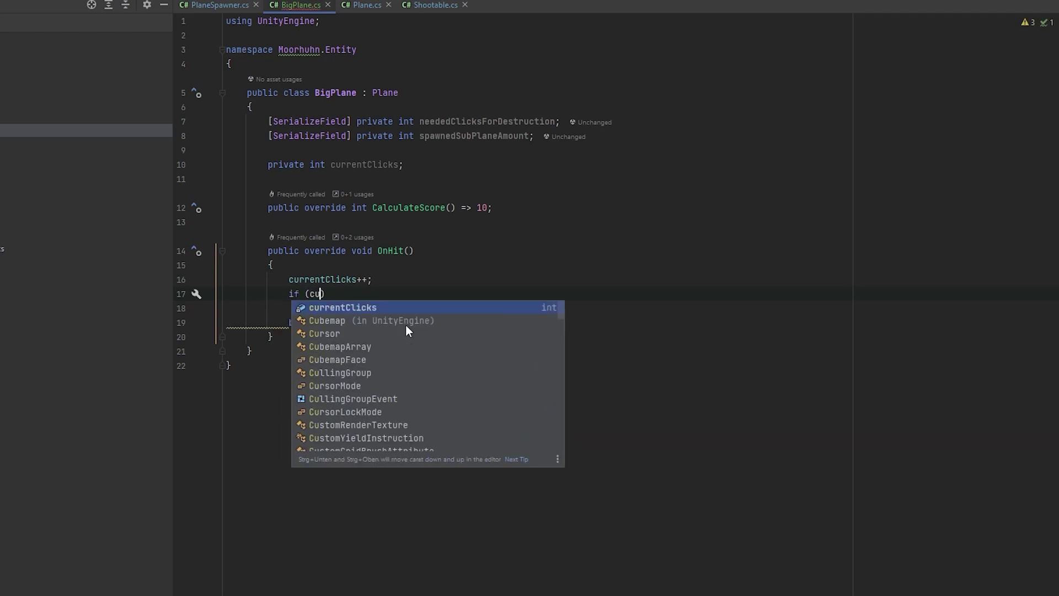
{"action": "key", "text": "Return"}
{"action": "type", "text": "< n"}
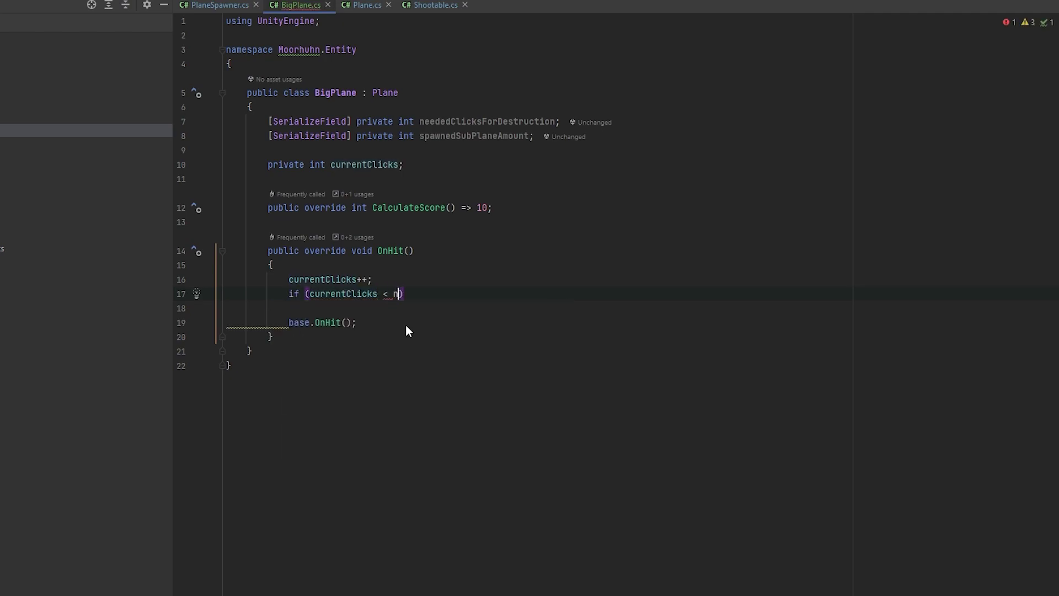
{"action": "type", "text": "e"}
{"action": "key", "text": "Return"}
{"action": "type", "text": ")"}
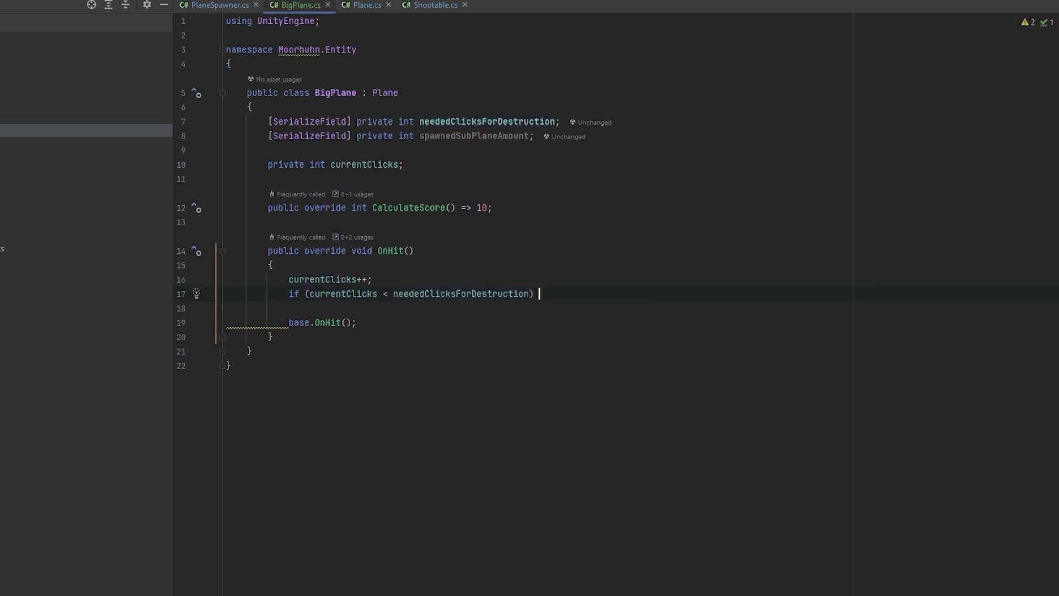
{"action": "type", "text": " return;"}
- Add a blank line before base.OnHit() and make space below the OnHit method
{"action": "key", "text": "Down"}
{"action": "type", "text": "#"}
{"action": "key", "text": "BackSpace"}
{"action": "key", "text": "Return"}
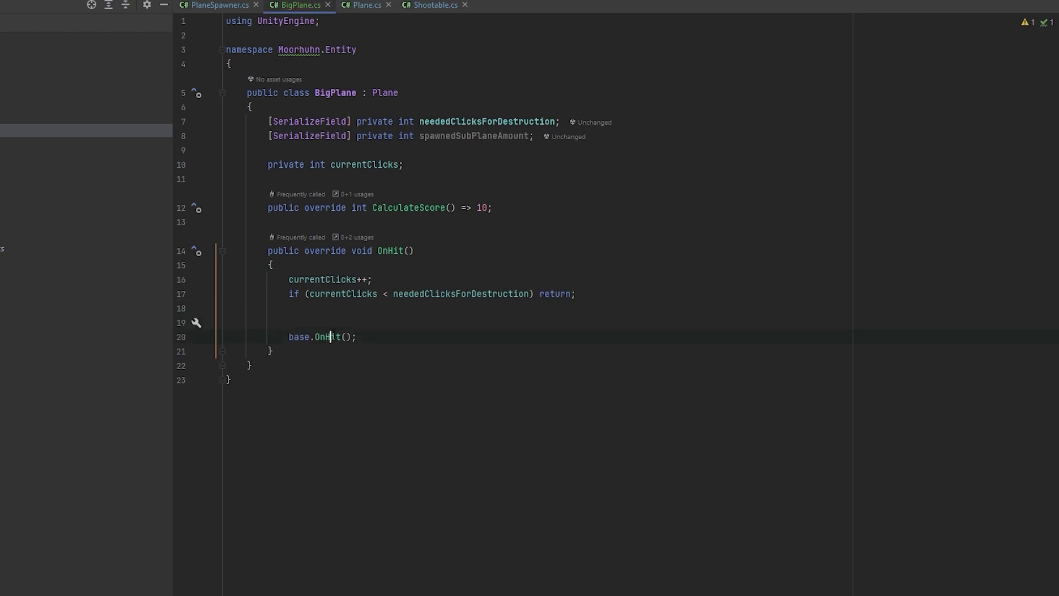
{"action": "left_click", "coordinate": [351, 354]}
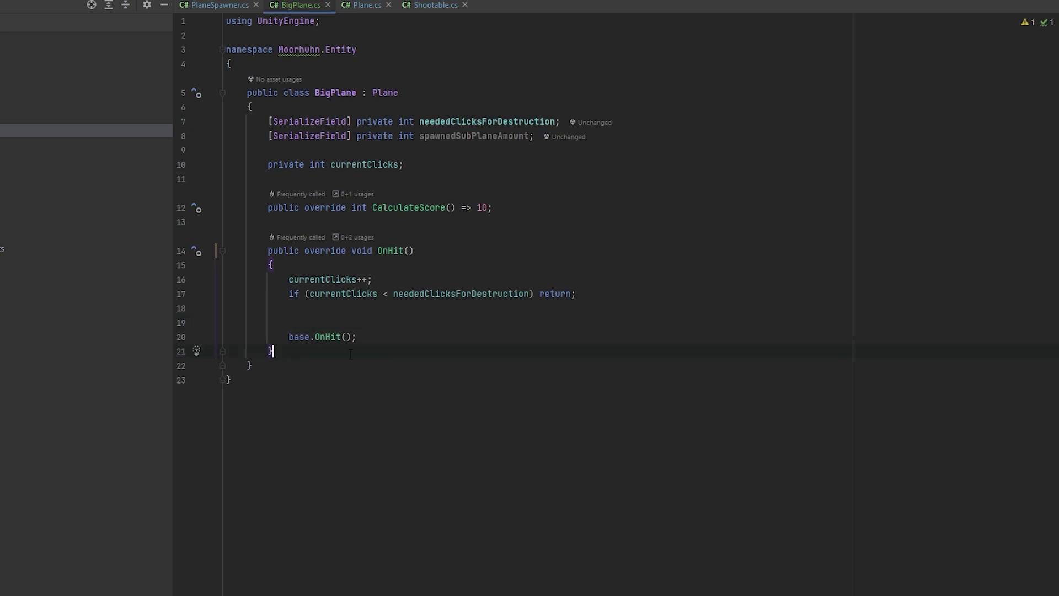
{"action": "key", "text": "Return"}
{"action": "key", "text": "Return"}
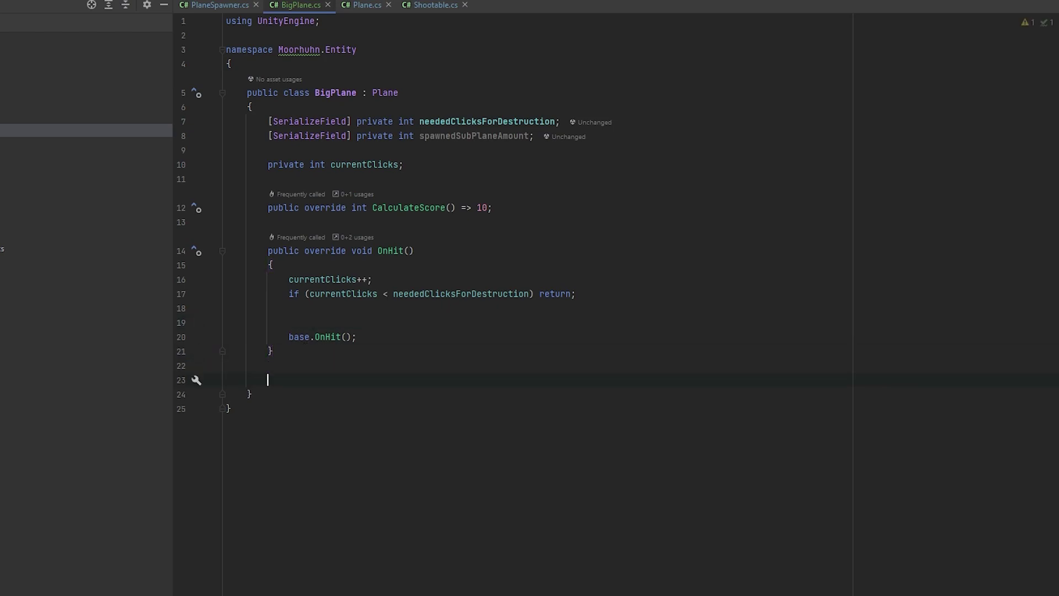
- Declare an empty private void SpawnSubPlanes() method below OnHit
{"action": "type", "text": "pr"}
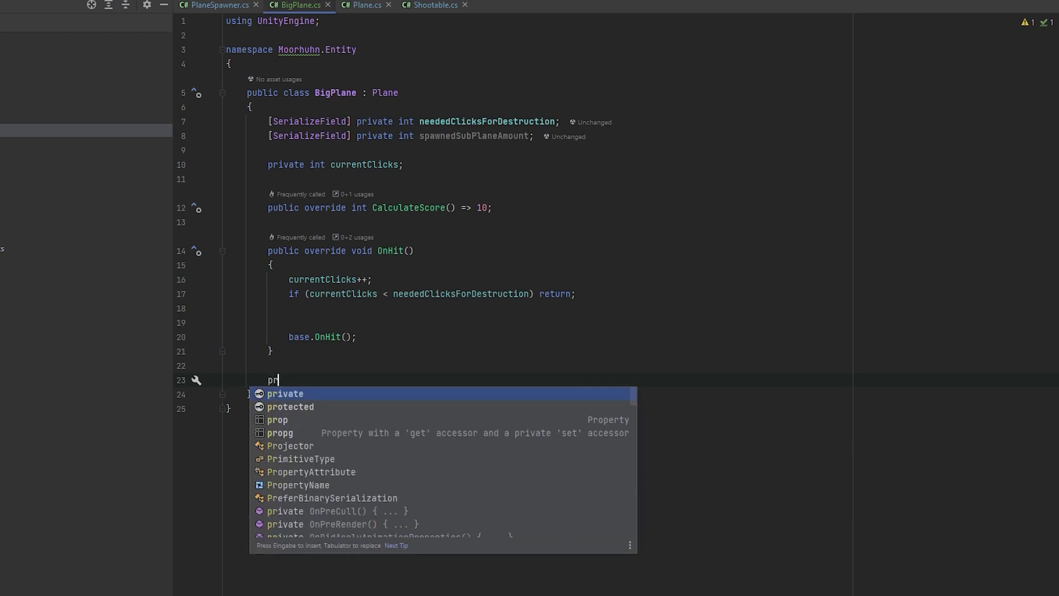
{"action": "type", "text": "ivate vo"}
{"action": "key", "text": "Return"}
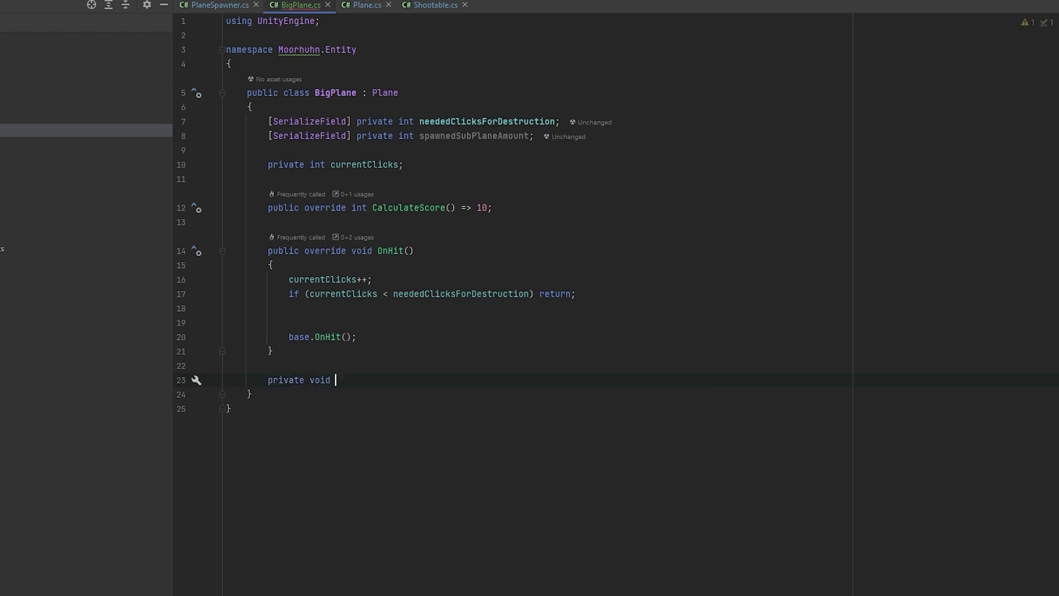
{"action": "type", "text": "Spawne"}
{"action": "key", "text": "BackSpace"}
{"action": "key", "text": "BackSpace"}
{"action": "type", "text": "nSu"}
{"action": "type", "text": "bPlanes() {"}
{"action": "key", "text": "Return"}
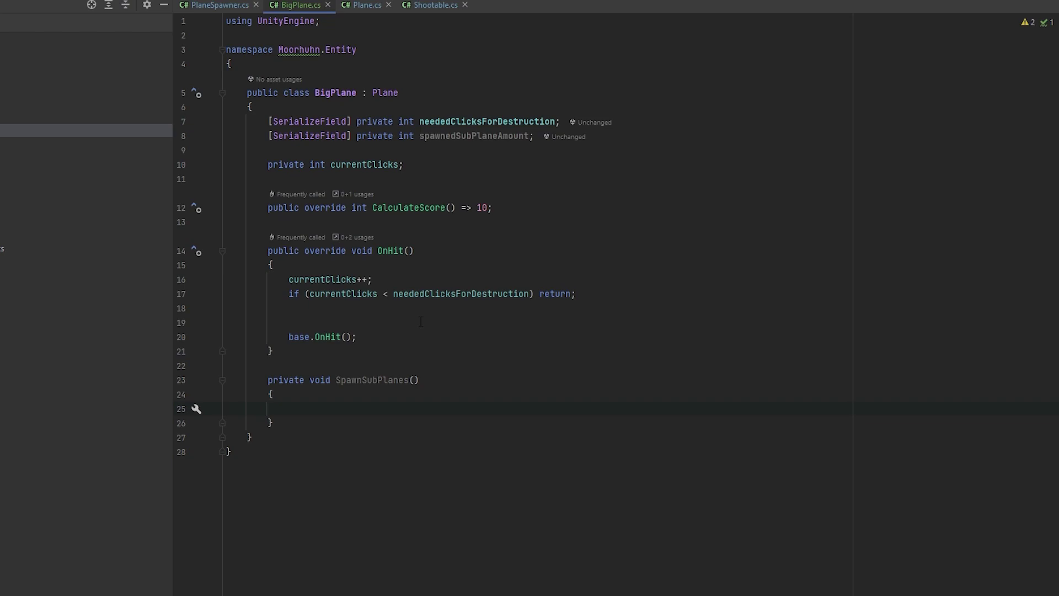
- Add an empty for loop in SpawnSubPlanes running i from 0 to spawnedSubPlaneAmount
{"action": "type", "text": "for (int i"}
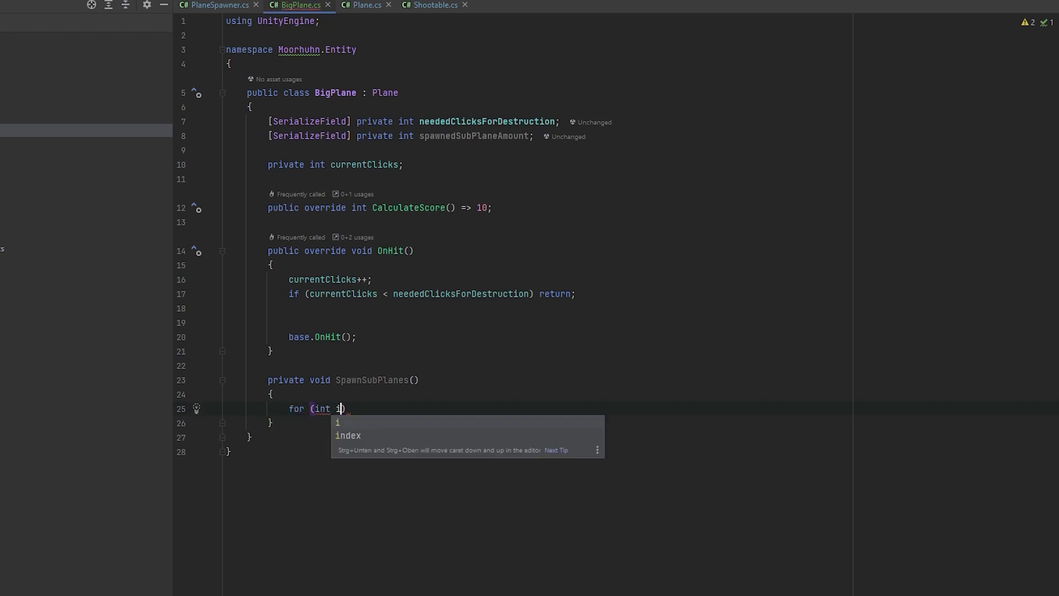
{"action": "type", "text": " = "}
{"action": "type", "text": "0"}
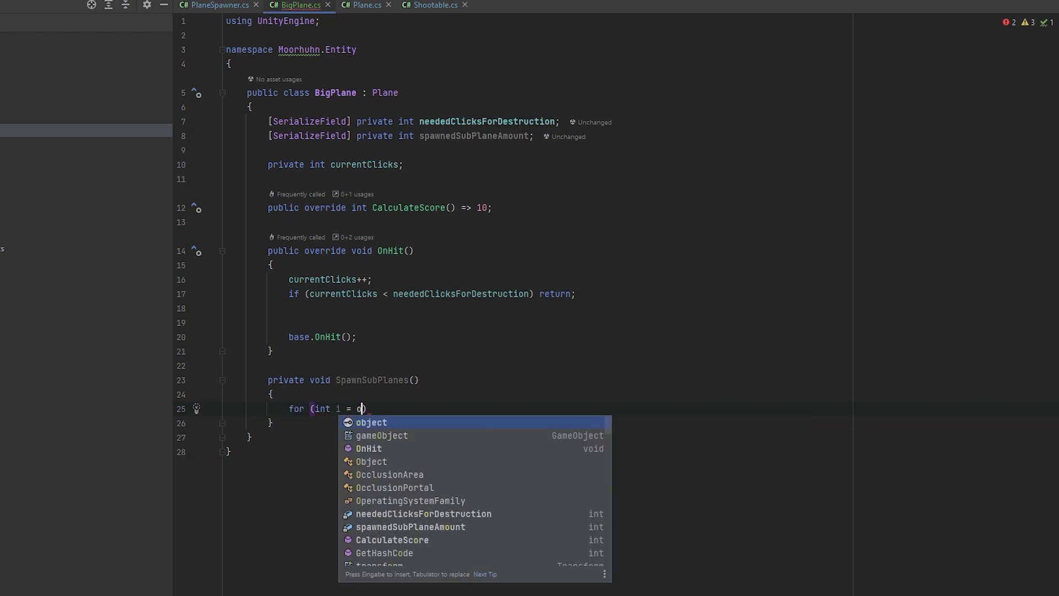
{"action": "type", "text": "; "}
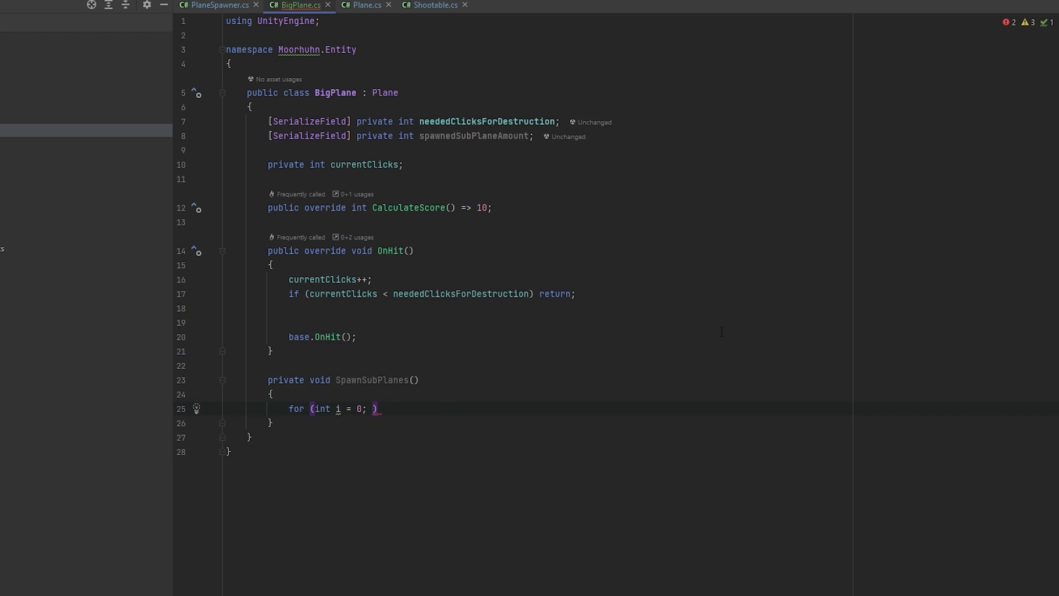
{"action": "type", "text": "i < sp"}
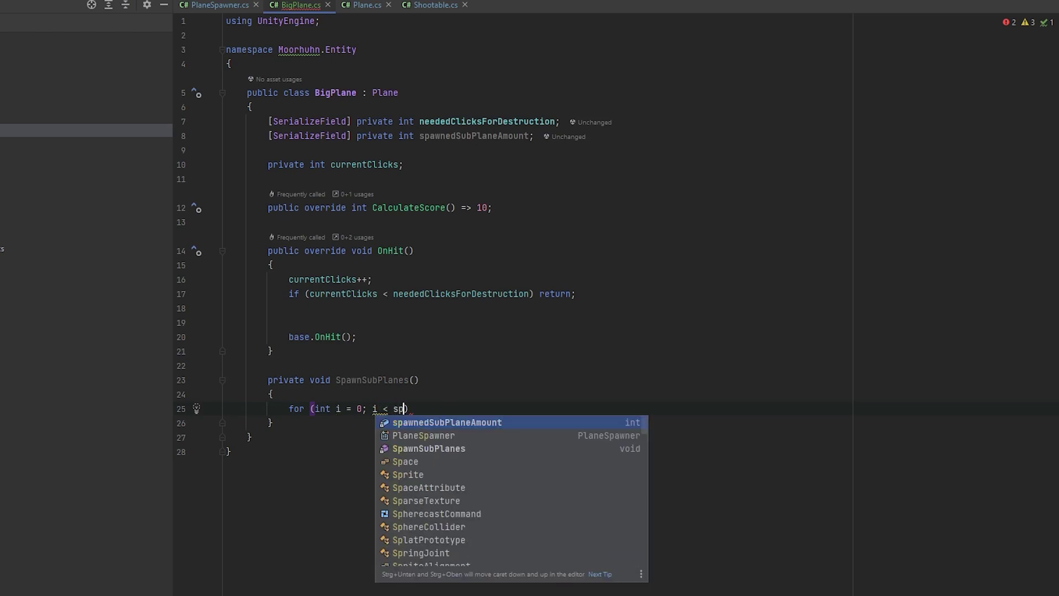
{"action": "key", "text": "Return"}
{"action": "type", "text": "; i++"}
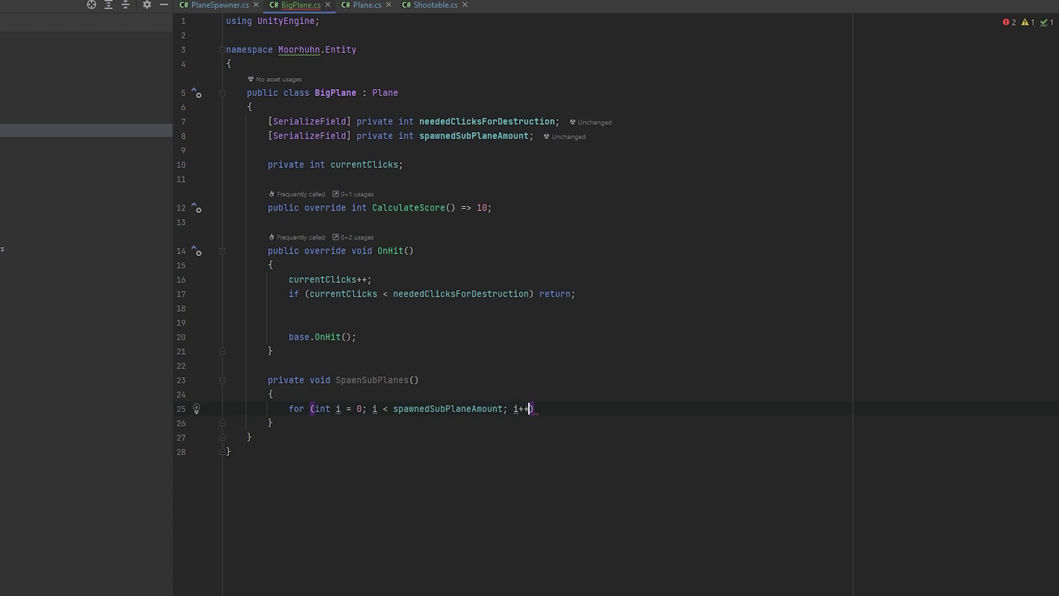
{"action": "type", "text": ") {"}
{"action": "key", "text": "Return"}
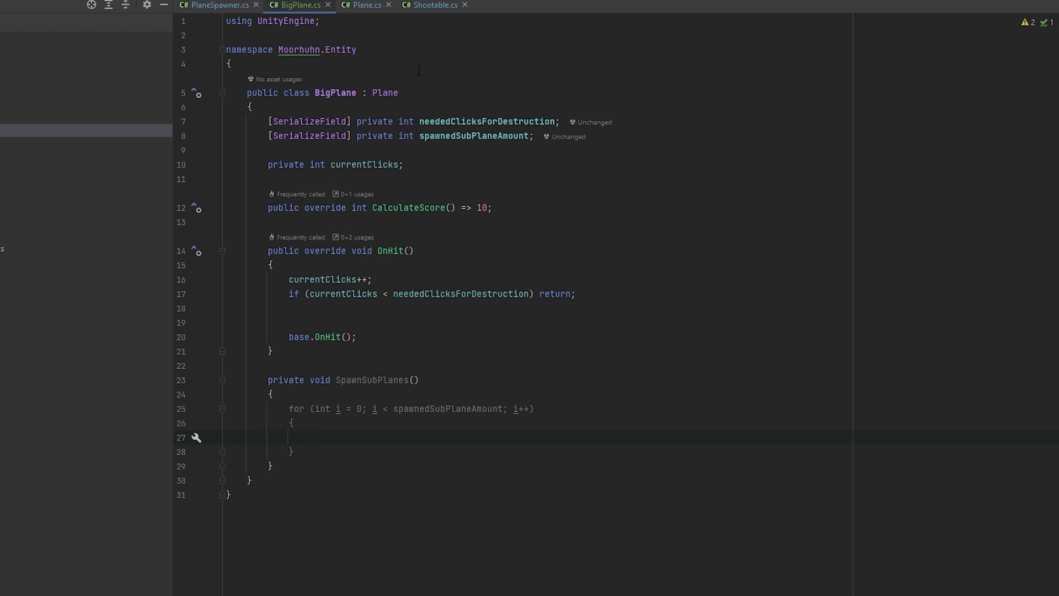
- Inspect the Plane base class's Direction and PlaneSpawner properties, then return to BigPlane.cs
{"action": "left_click", "coordinate": [386, 92], "text": "ctrl"}
{"action": "left_click", "coordinate": [466, 165]}
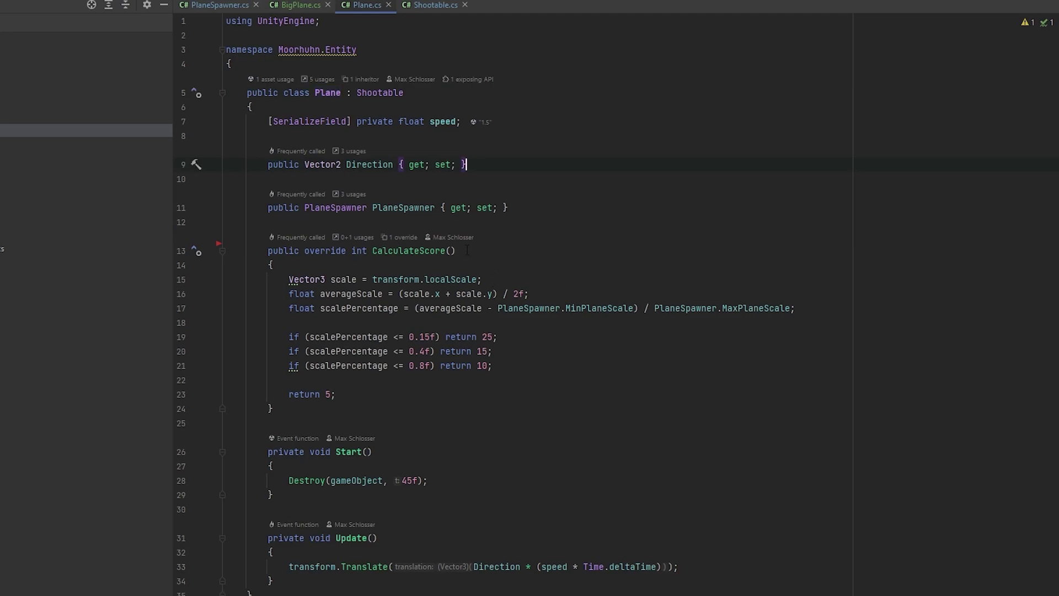
{"action": "left_click", "coordinate": [414, 207]}
{"action": "left_click", "coordinate": [290, 11]}
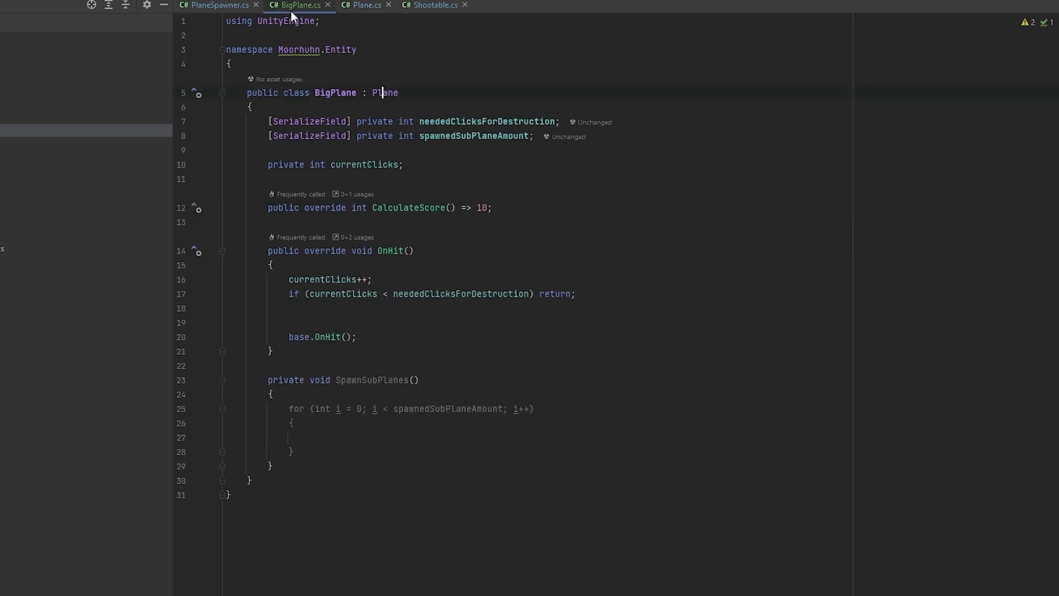
- Inside the loop, write Plane plane = PlaneSpawner.SpawnPlane();
{"action": "key", "text": "Down"}
{"action": "type", "text": "P"}
{"action": "key", "text": "Return"}
{"action": "type", "text": "."}
{"action": "type", "text": "Sp"}
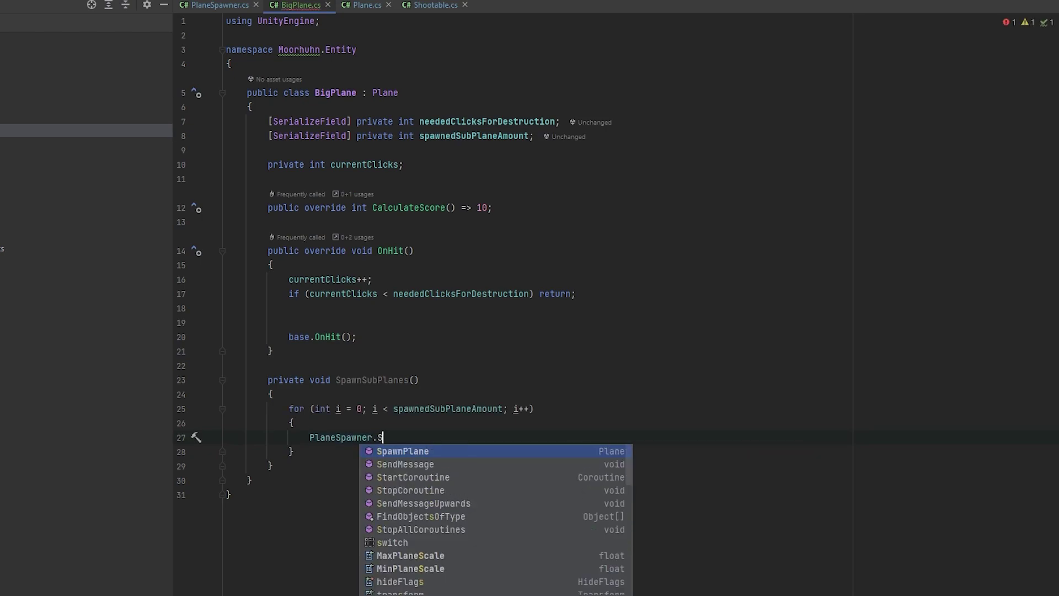
{"action": "key", "text": "Return"}
{"action": "type", "text": ";"}
{"action": "key", "text": "Home"}
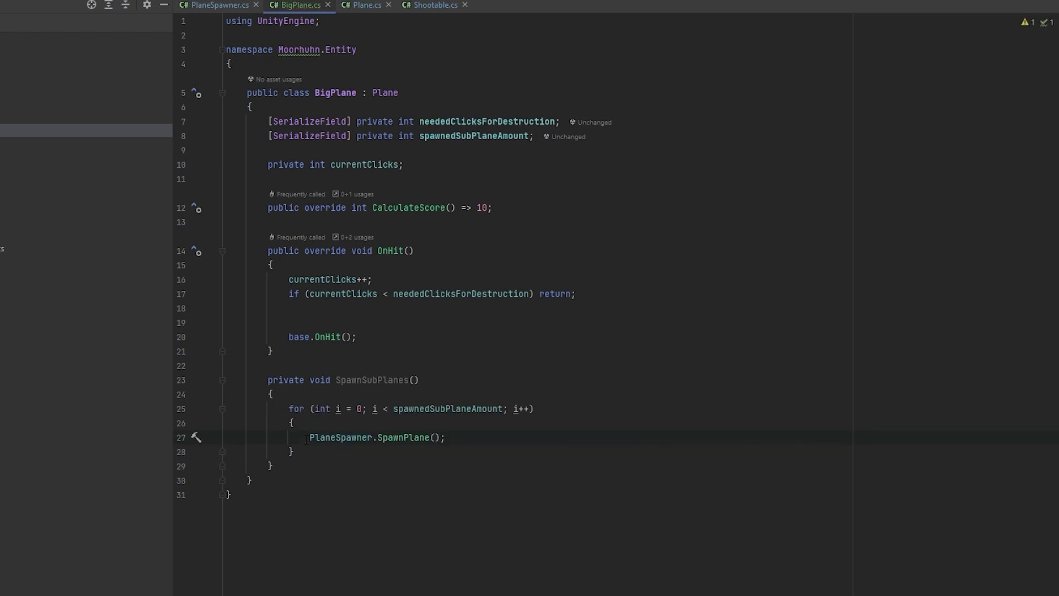
{"action": "type", "text": "Plane"}
{"action": "key", "text": "BackSpace"}
{"action": "key", "text": "BackSpace"}
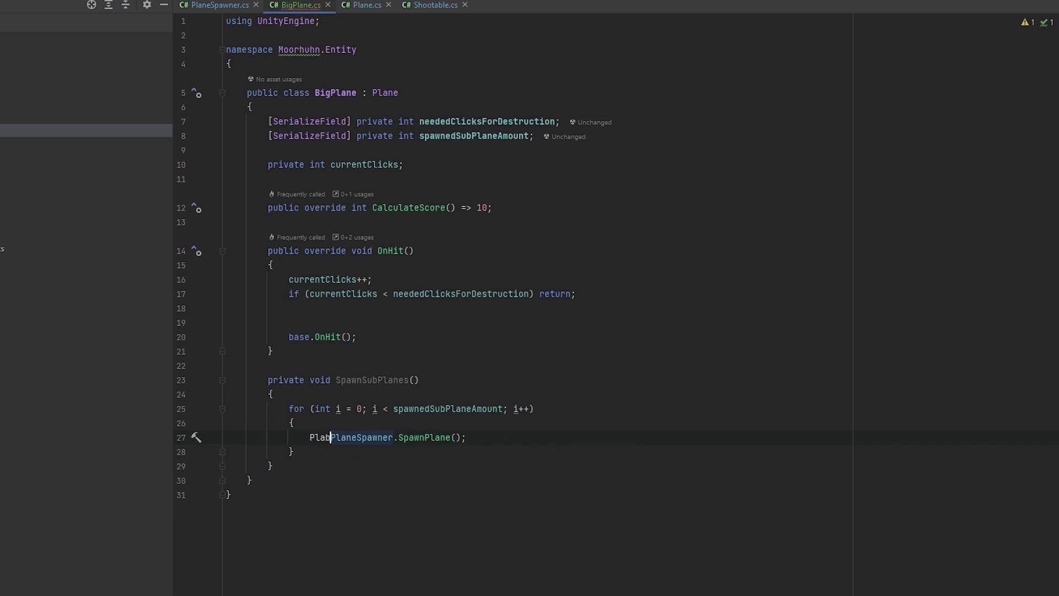
{"action": "type", "text": "ne plane ="}
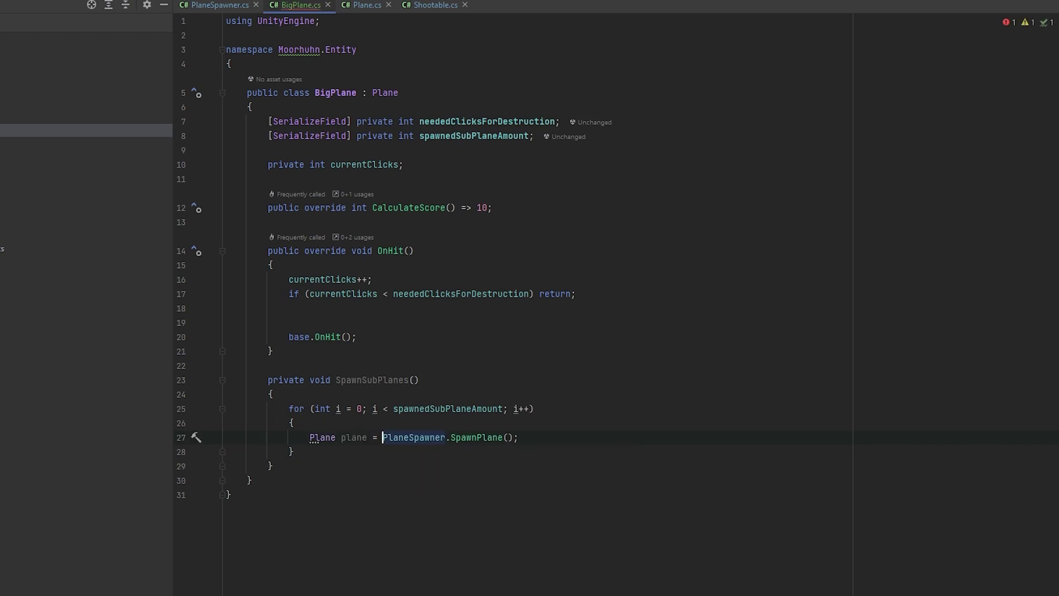
- Place the spawned plane at the big plane's position with plane.transform.position = transform.position;
{"action": "key", "text": "End"}
{"action": "key", "text": "Return"}
{"action": "type", "text": "plane."}
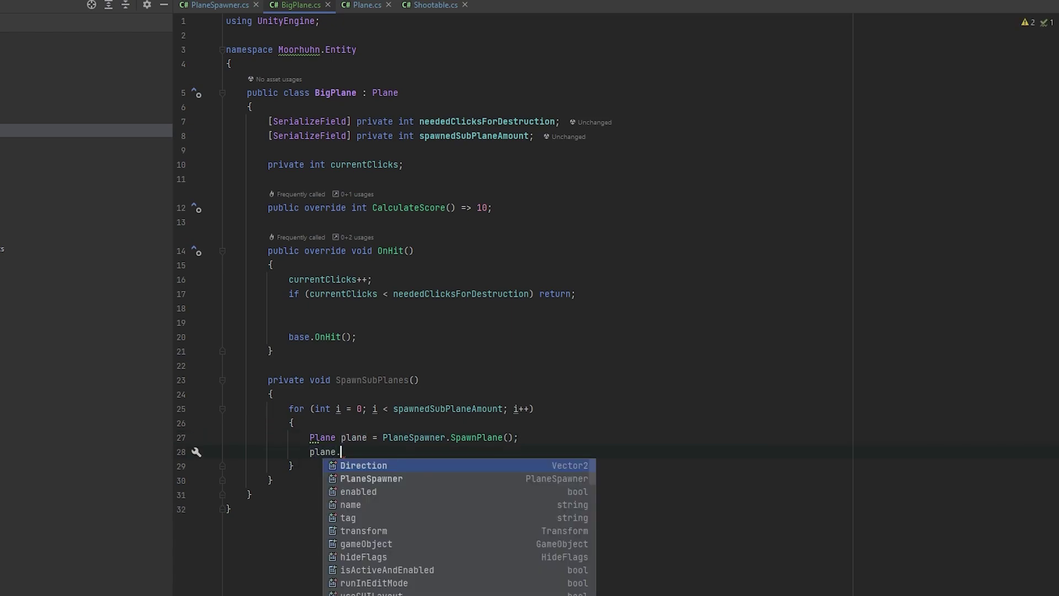
{"action": "type", "text": "transform.po"}
{"action": "key", "text": "Return"}
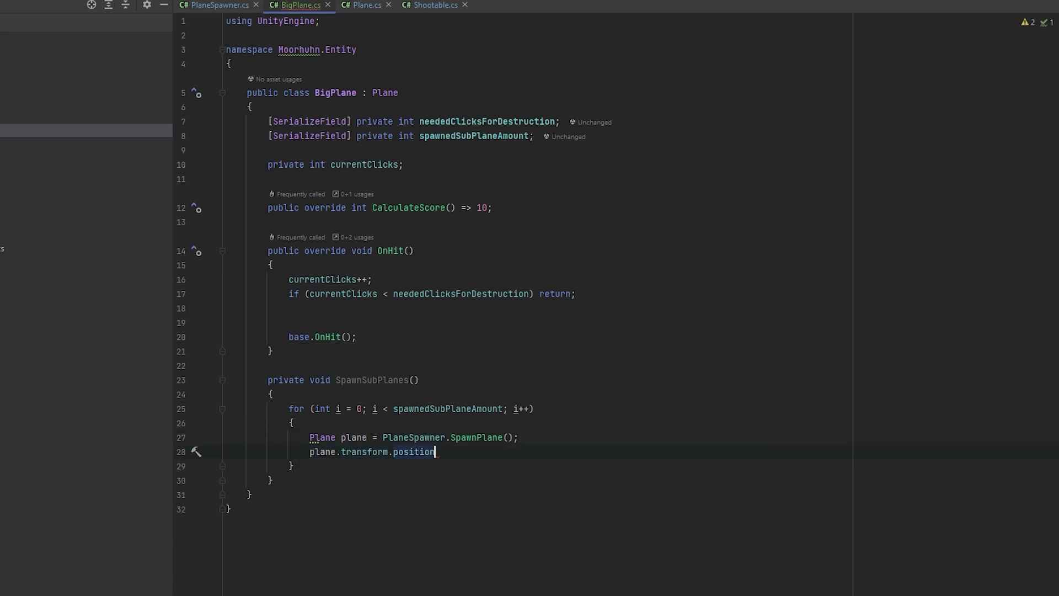
{"action": "type", "text": " = tr"}
{"action": "key", "text": "Return"}
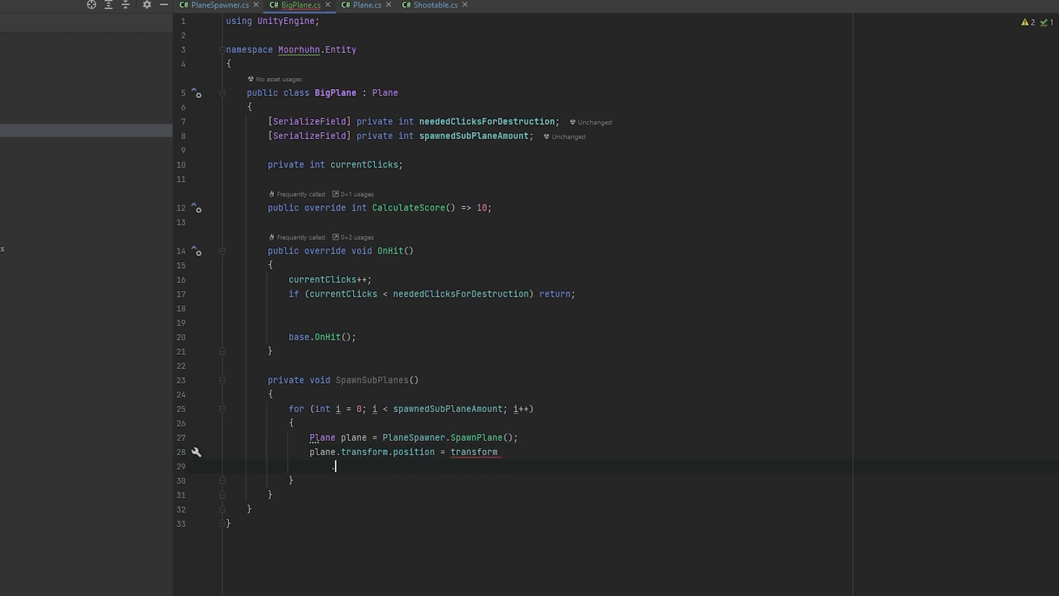
{"action": "type", "text": ".po"}
{"action": "key", "text": "Return"}
{"action": "type", "text": ";"}
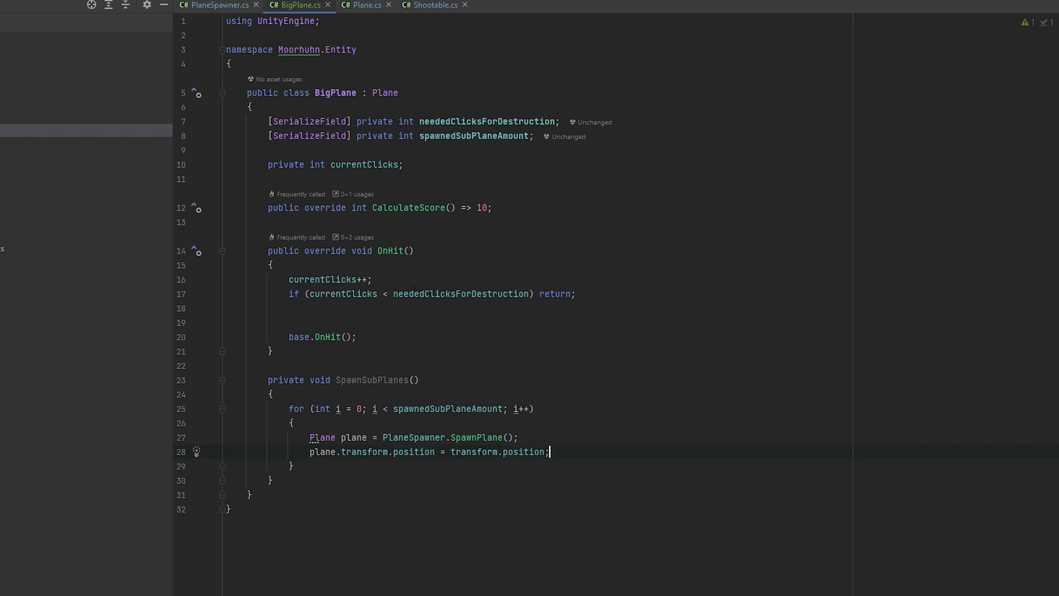
- Add a SpawnSubPlanes(); call inside OnHit before base.OnHit()
{"action": "key", "text": "Up"}
{"action": "key", "text": "Up"}
{"action": "key", "text": "Up"}
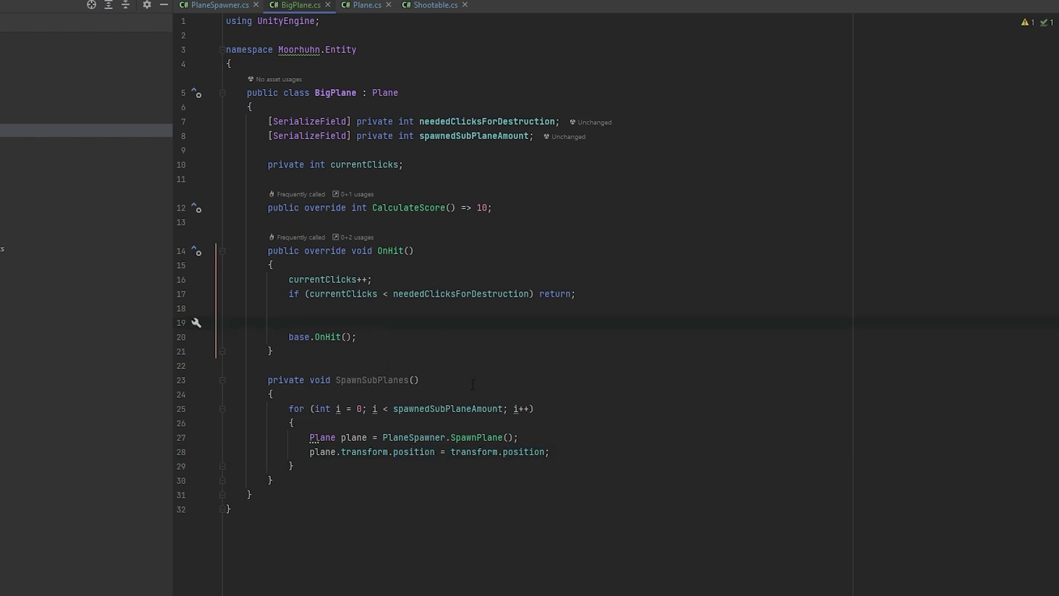
{"action": "type", "text": "spa"}
{"action": "key", "text": "Return"}
{"action": "key", "text": "ctrl+BackSpace"}
{"action": "type", "text": "sp"}
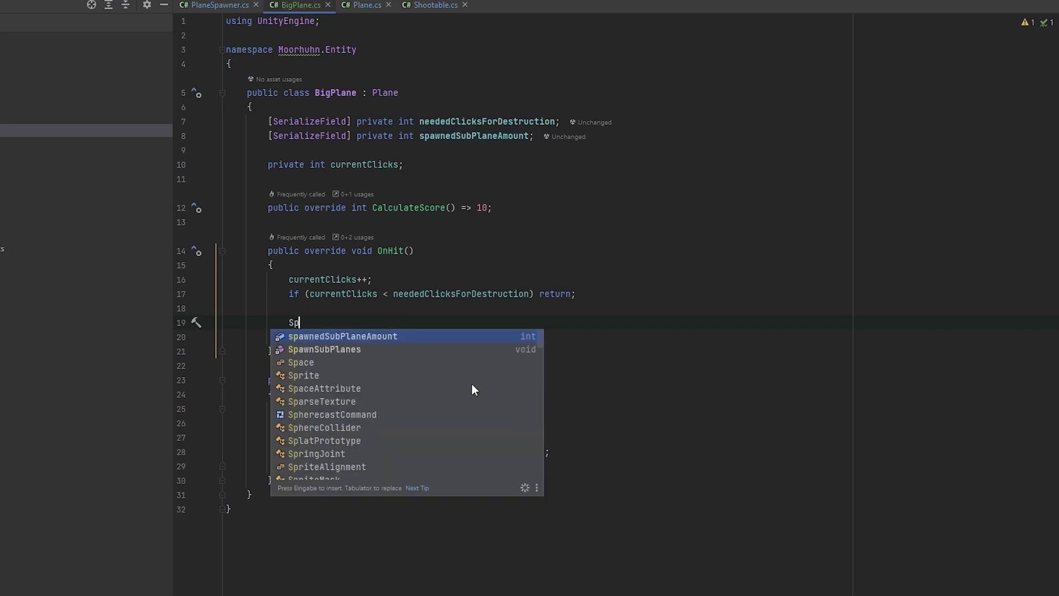
{"action": "type", "text": "awnS"}
{"action": "key", "text": "Return"}
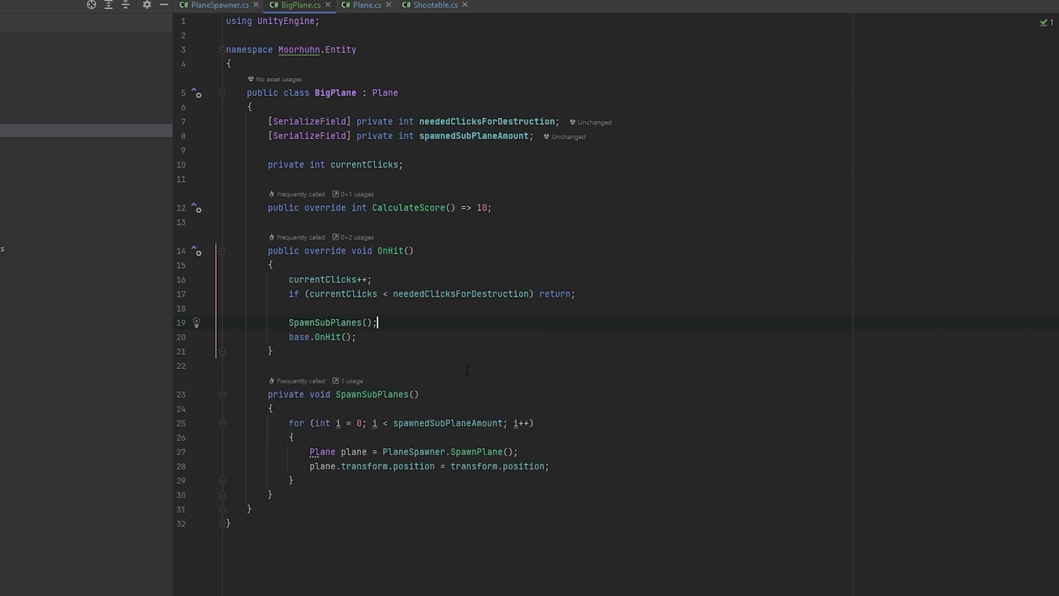
{"action": "left_click", "coordinate": [555, 123]}
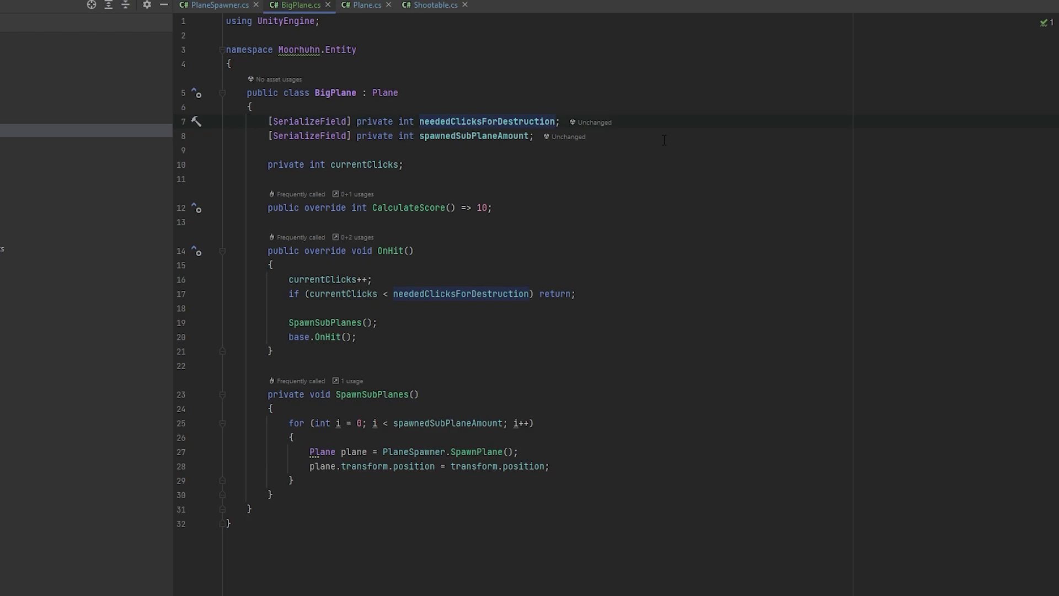
- Default neededClicksForDestruction to 5 and spawnedSubPlaneAmount to 3
{"action": "type", "text": "= "}
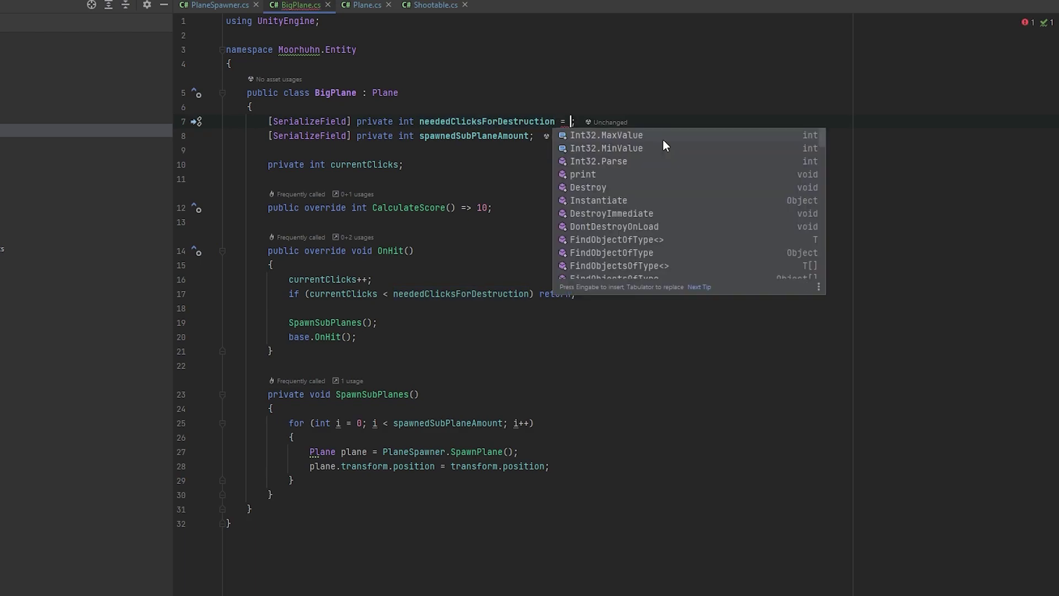
{"action": "type", "text": "5"}
{"action": "key", "text": "Down"}
{"action": "key", "text": "Left"}
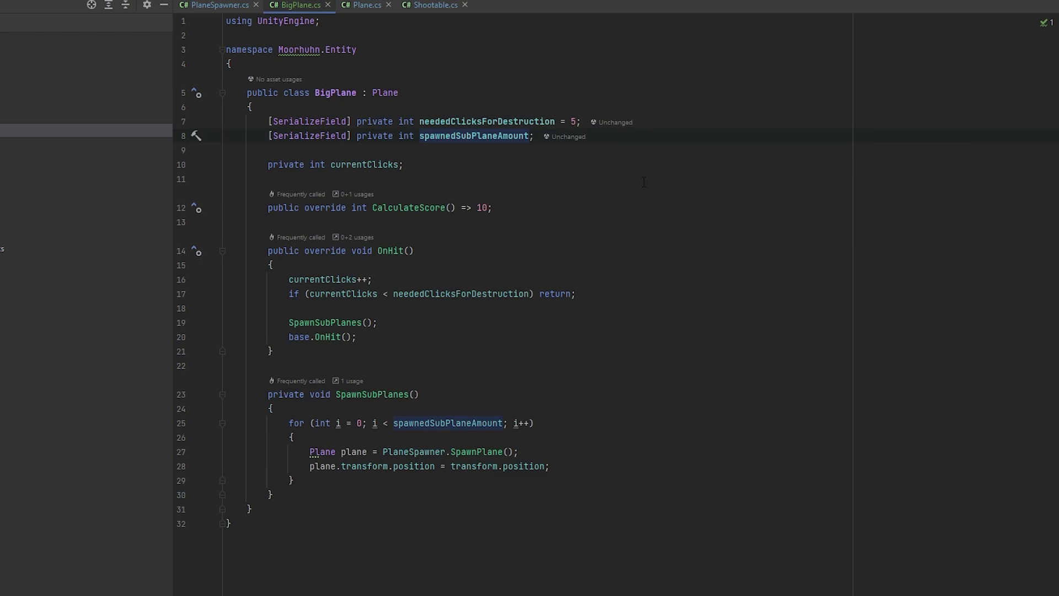
{"action": "type", "text": "= 3"}
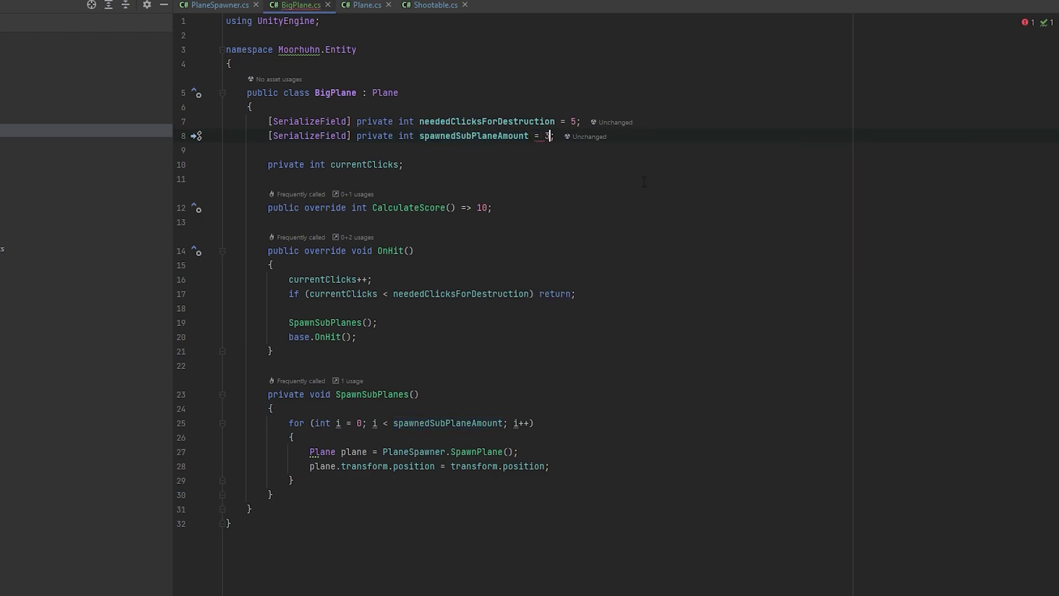
{"action": "left_click", "coordinate": [698, 164]}
- Switch to PlaneSpawner.cs and inspect its planePrefab field declaration
{"action": "key", "text": "ctrl+Tab"}
{"action": "scroll", "coordinate": [540, 267], "scroll_direction": "up", "scroll_amount": 4}
{"action": "scroll", "coordinate": [540, 267], "scroll_direction": "up", "scroll_amount": 4}
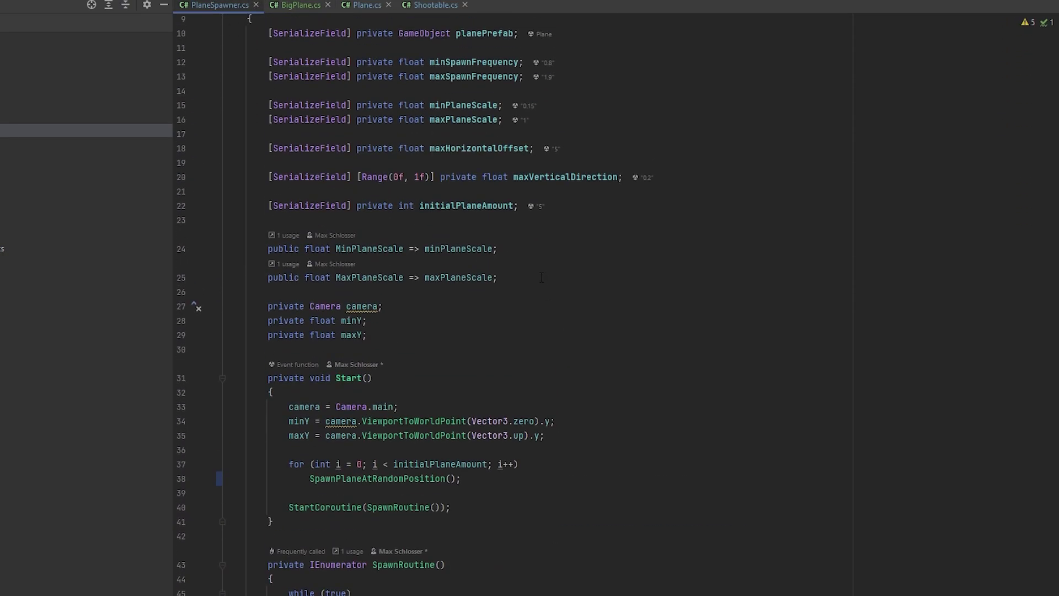
{"action": "scroll", "coordinate": [539, 268], "scroll_direction": "up", "scroll_amount": 4}
{"action": "left_click", "coordinate": [565, 162]}
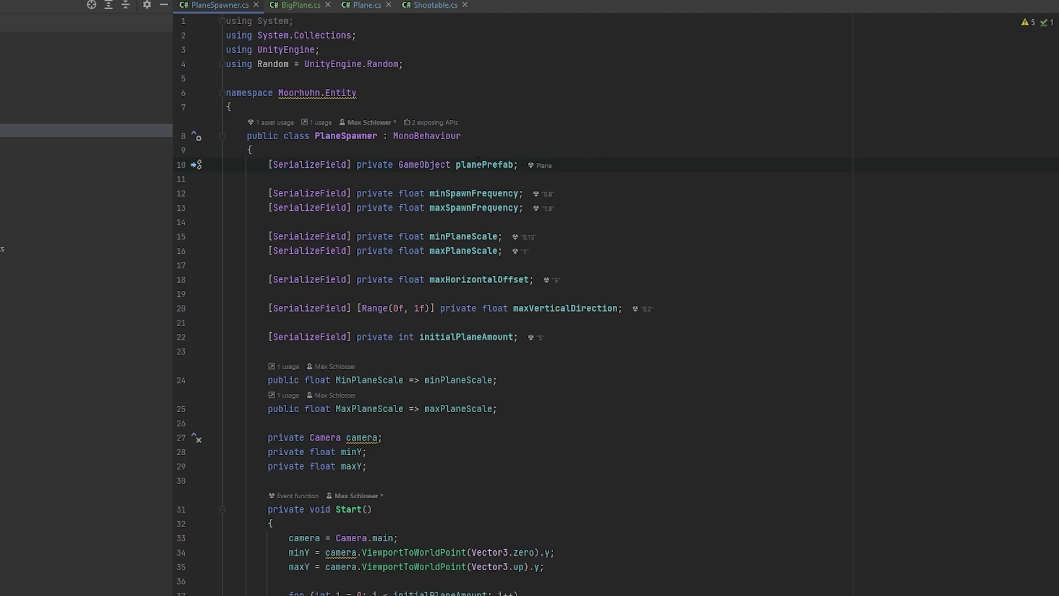
- Move the cursor to just before the file's final closing brace
{"action": "mouse_move", "coordinate": [478, 160]}
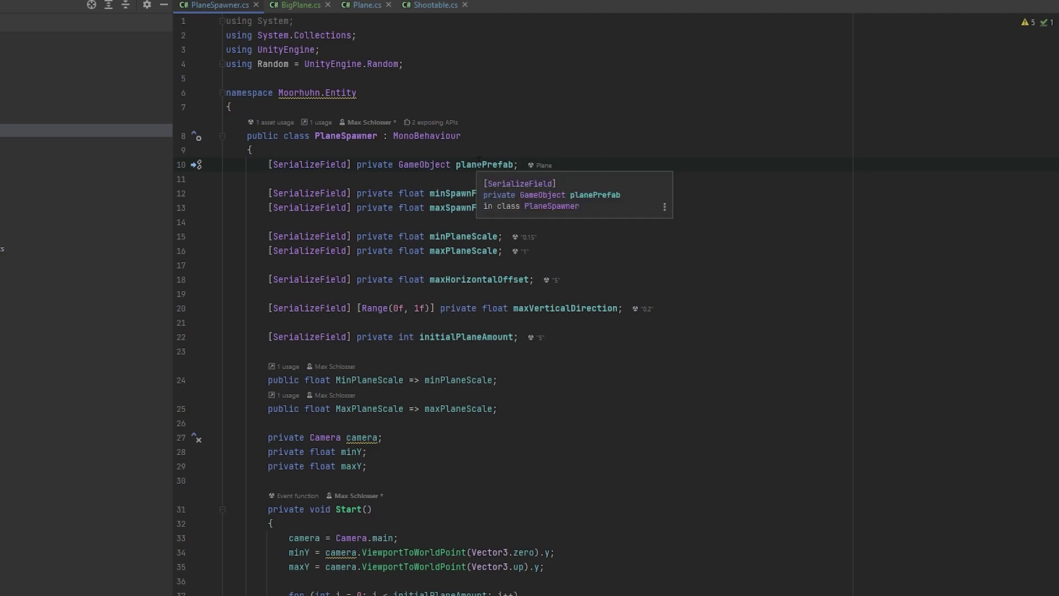
{"action": "scroll", "coordinate": [397, 335], "scroll_direction": "down", "scroll_amount": 8}
{"action": "scroll", "coordinate": [398, 335], "scroll_direction": "down", "scroll_amount": 11}
{"action": "scroll", "coordinate": [398, 335], "scroll_direction": "down", "scroll_amount": 2}
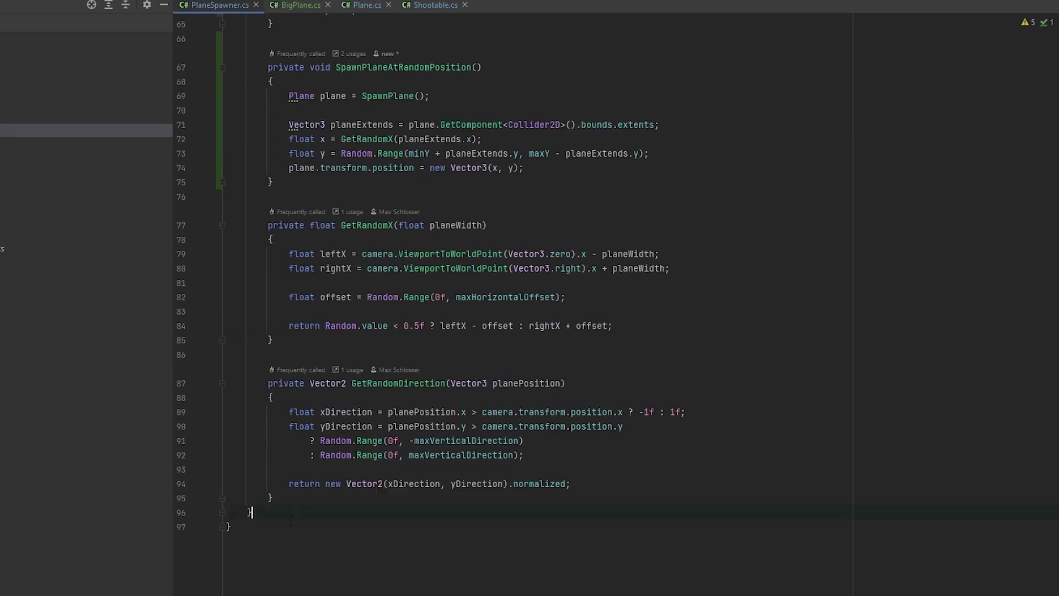
{"action": "key", "text": "Down"}
{"action": "key", "text": "Left"}
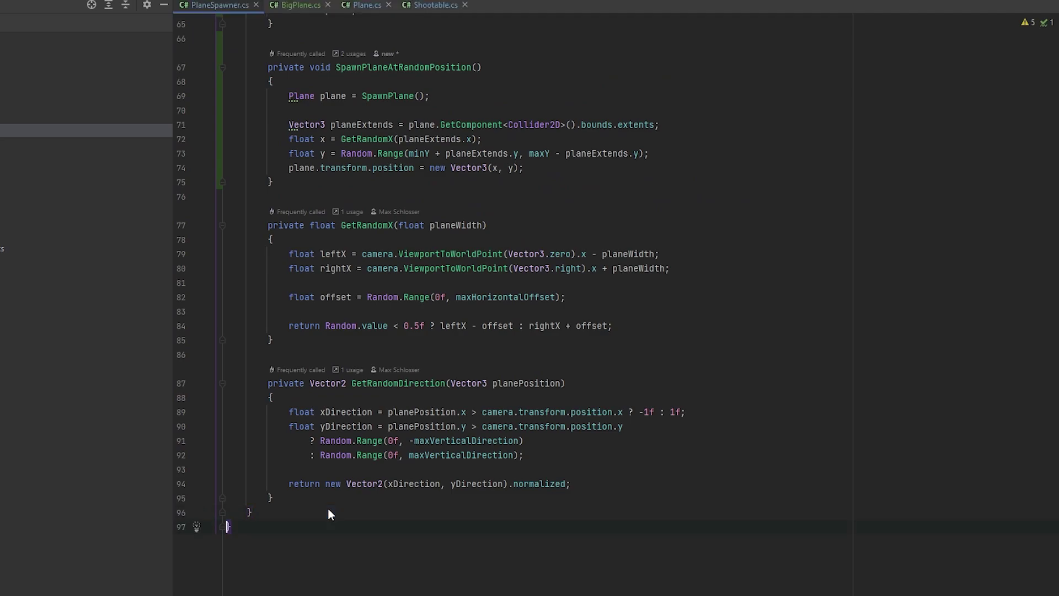
- Add an empty private struct SpawnEntry at the end of PlaneSpawner.cs
{"action": "key", "text": "Return"}
{"action": "key", "text": "Return"}
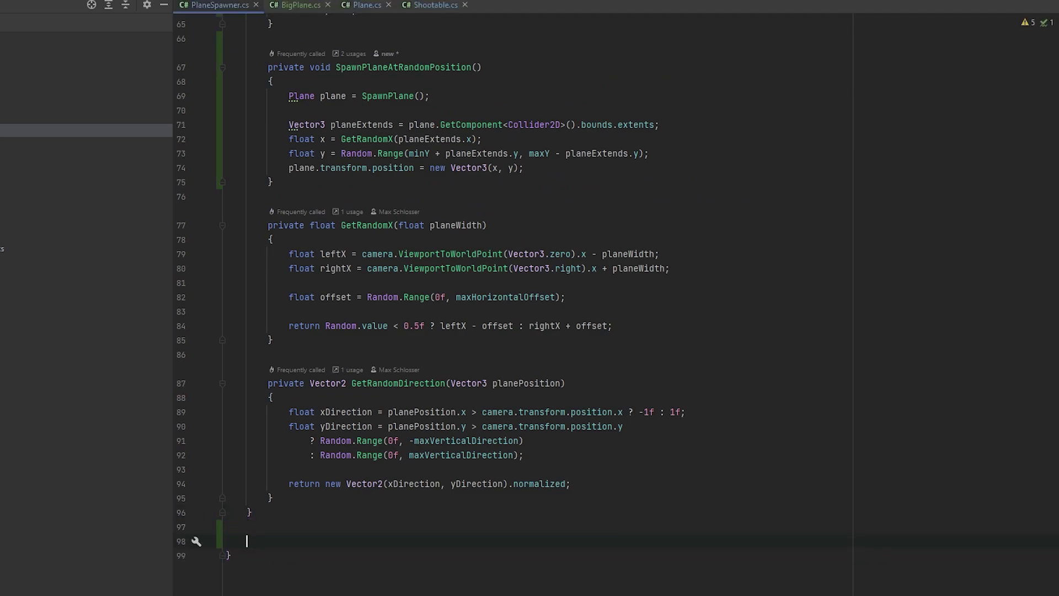
{"action": "type", "text": "private stru"}
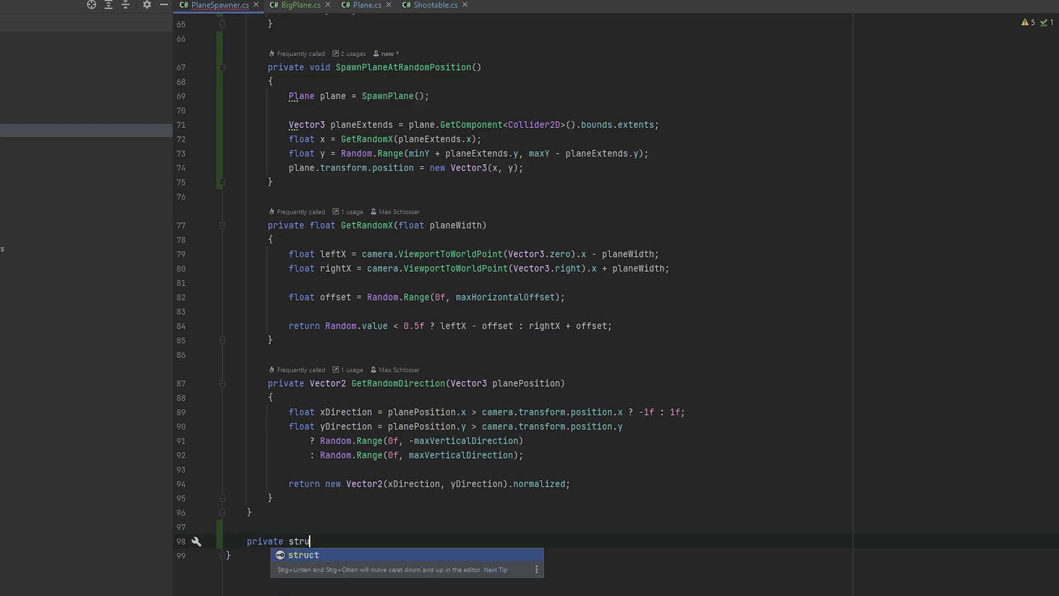
{"action": "type", "text": "ct "}
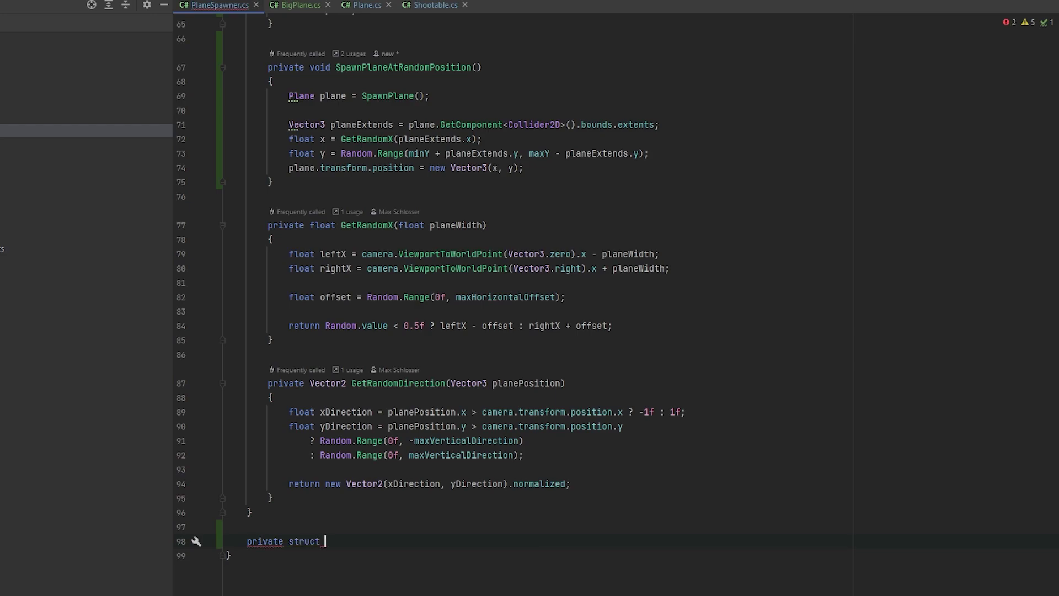
{"action": "type", "text": "SpawnEntry"}
{"action": "key", "text": "Return"}
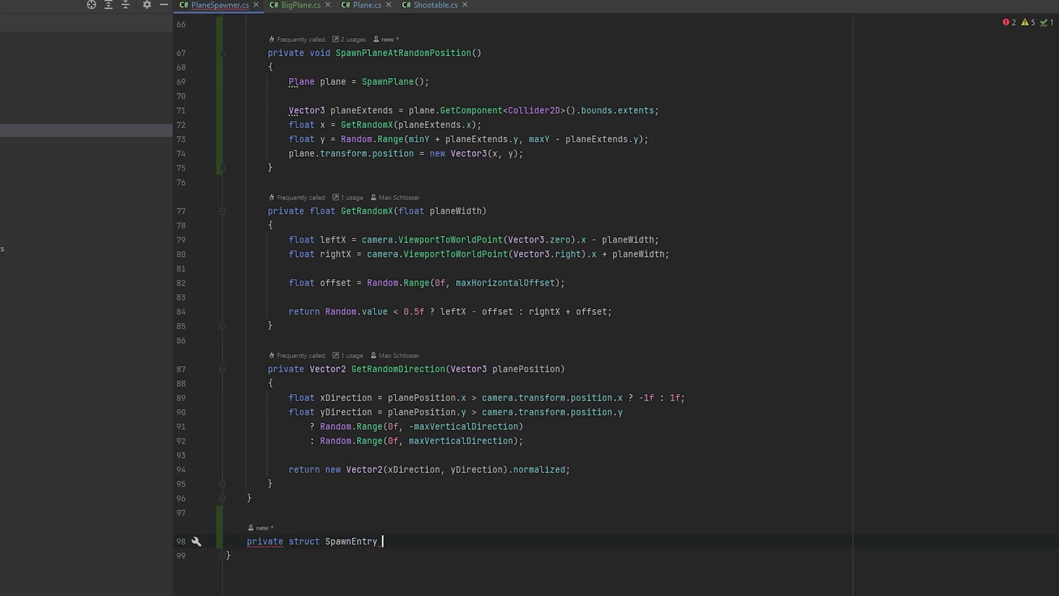
{"action": "type", "text": "{"}
{"action": "key", "text": "Return"}
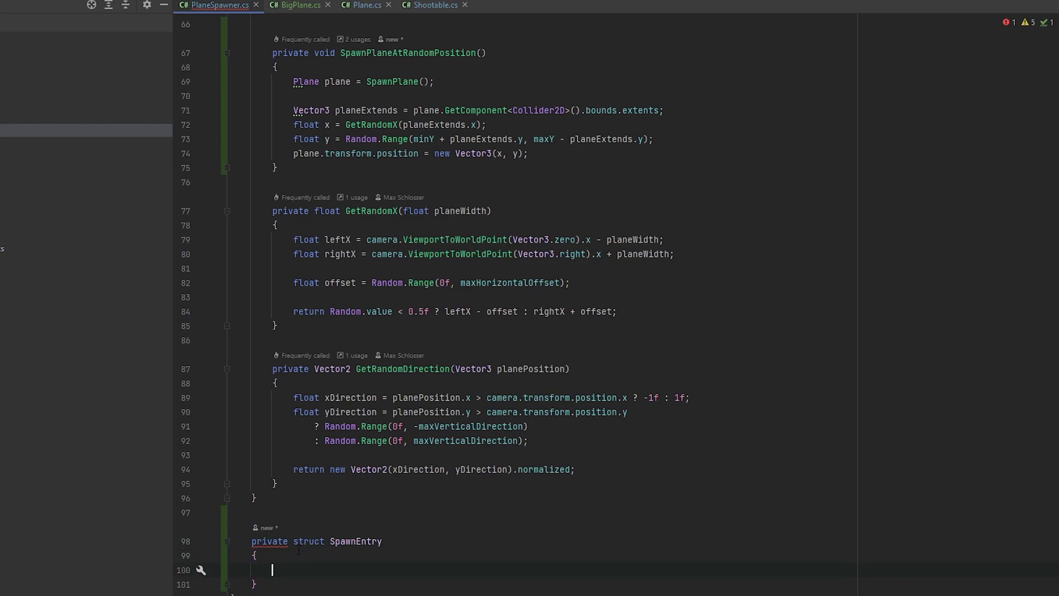
{"action": "left_click_drag", "start_coordinate": [201, 584], "coordinate": [199, 542]}
{"action": "key", "text": "BackSpace"}
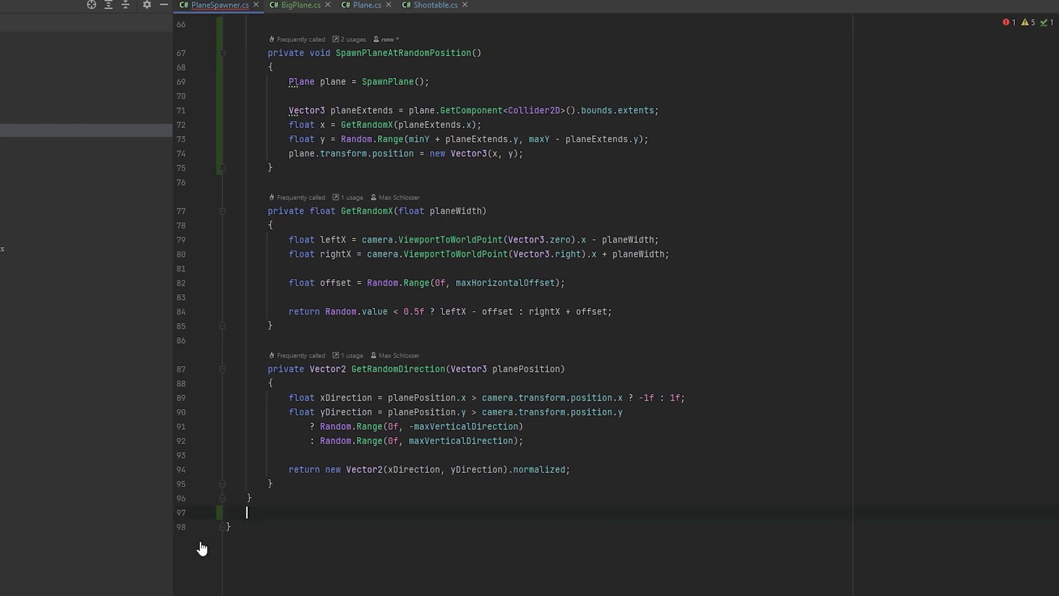
{"action": "key", "text": "ctrl+z"}
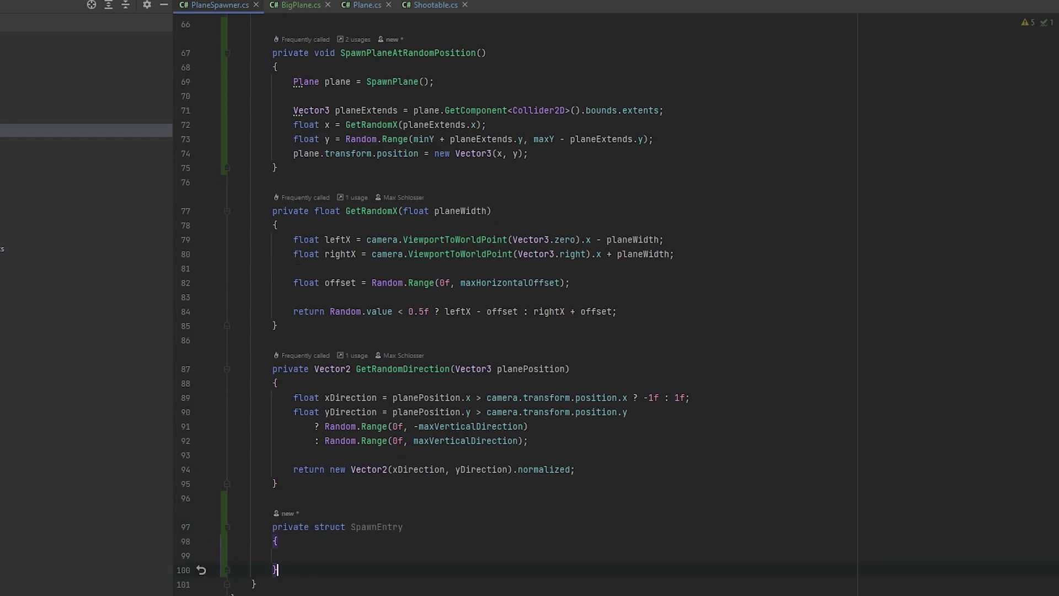
- Give SpawnEntry the fields public Plane planePrefab and public int tickets
{"action": "scroll", "coordinate": [358, 514], "scroll_direction": "down", "scroll_amount": 1}
{"action": "left_click", "coordinate": [358, 515]}
{"action": "key", "text": "Tab"}
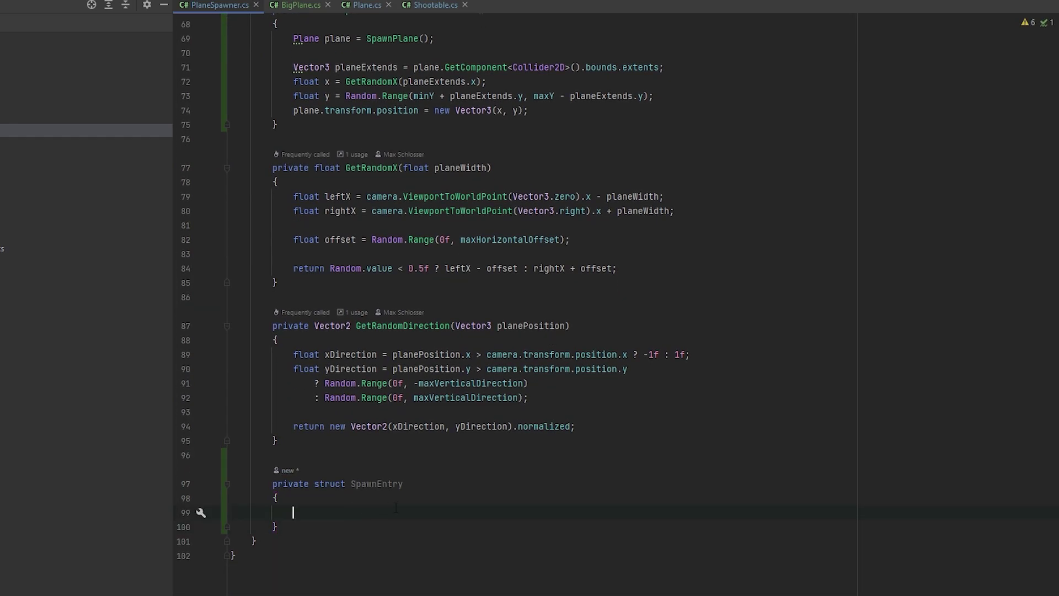
{"action": "type", "text": "public "}
{"action": "type", "text": "Plane"}
{"action": "type", "text": " plane"}
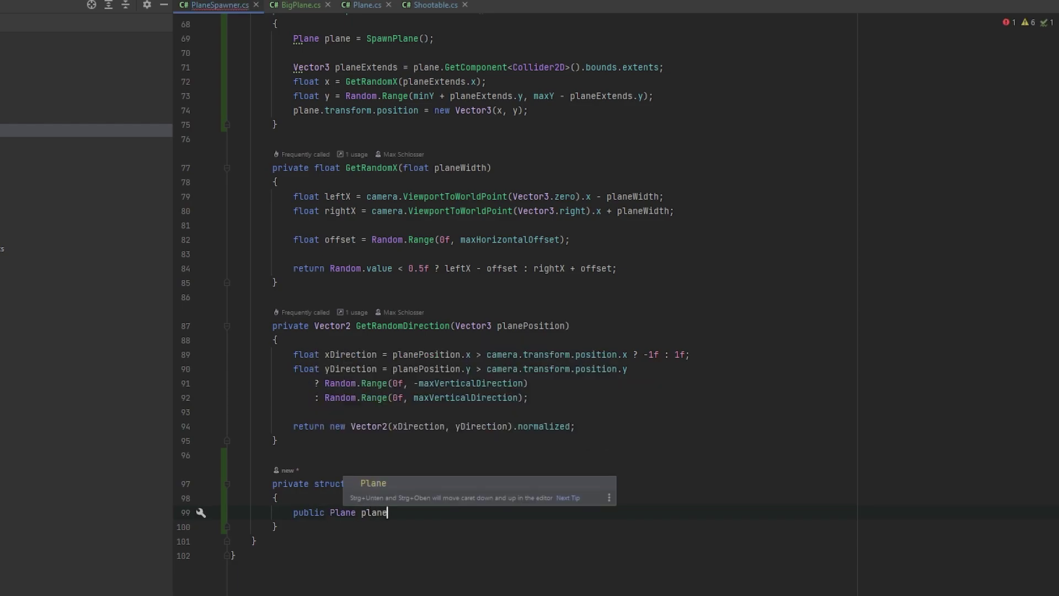
{"action": "type", "text": "Prefab;"}
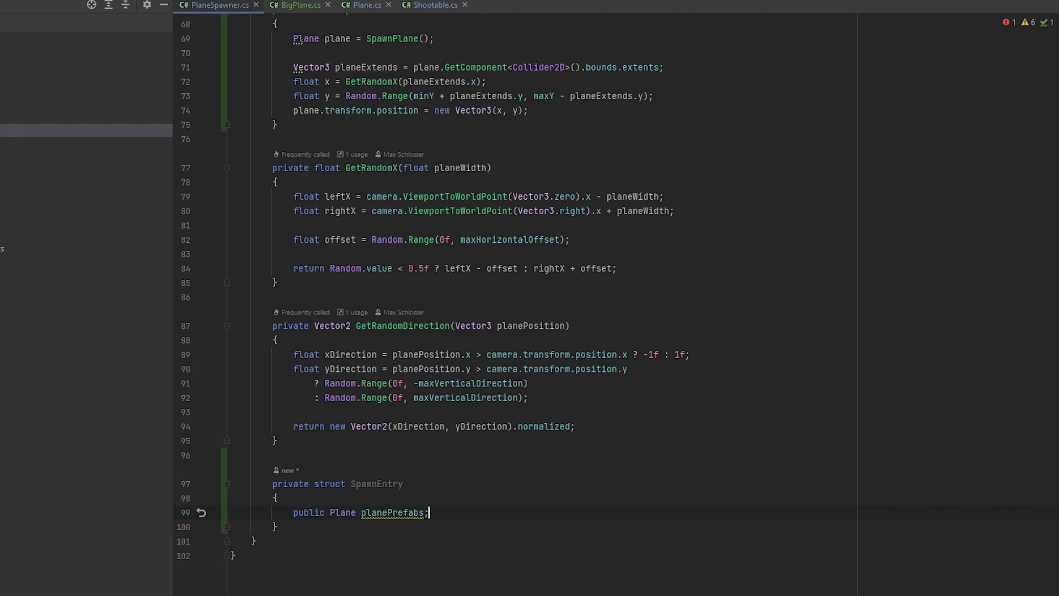
{"action": "key", "text": "Return"}
{"action": "type", "text": "pu"}
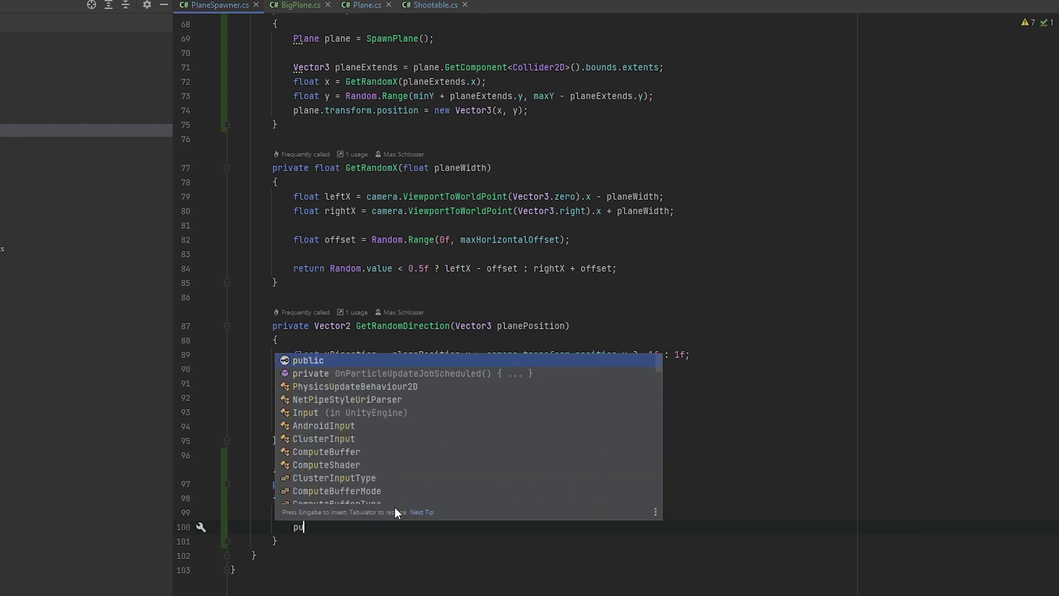
{"action": "type", "text": "blic "}
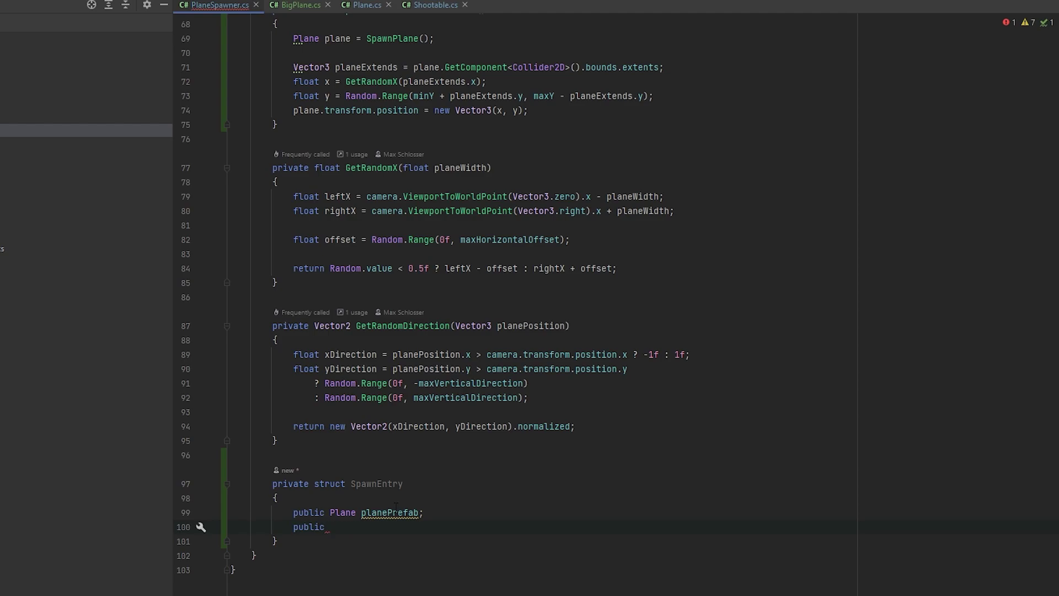
{"action": "type", "text": "int tick"}
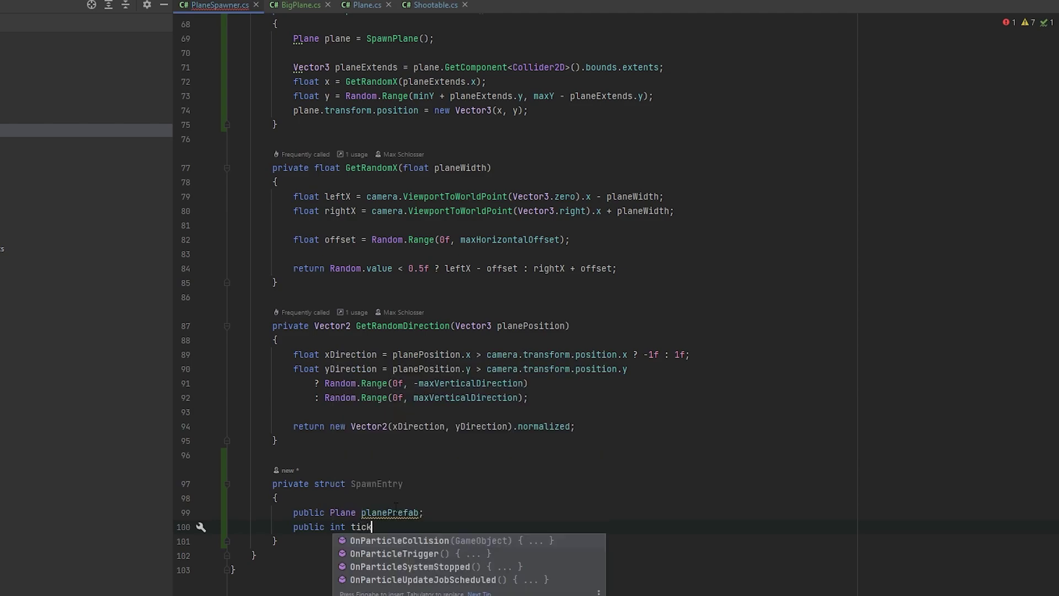
{"action": "type", "text": "ets;"}
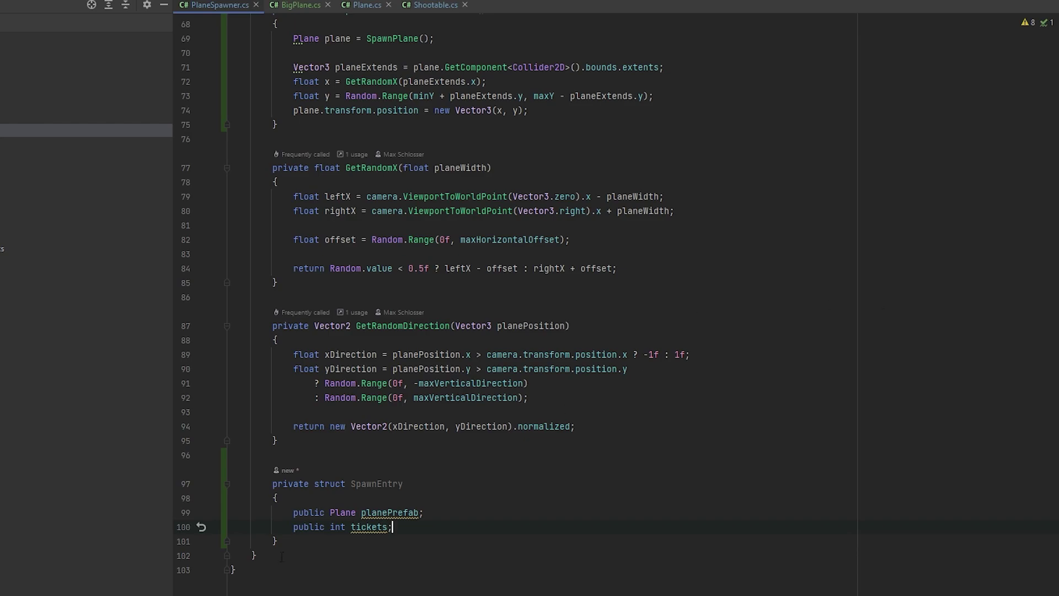
- Mark the SpawnEntry struct with the [Serializable] attribute
{"action": "key", "text": "Up"}
{"action": "key", "text": "Up"}
{"action": "key", "text": "Up"}
{"action": "key", "text": "Up"}
{"action": "key", "text": "Return"}
{"action": "type", "text": "[Seri"}
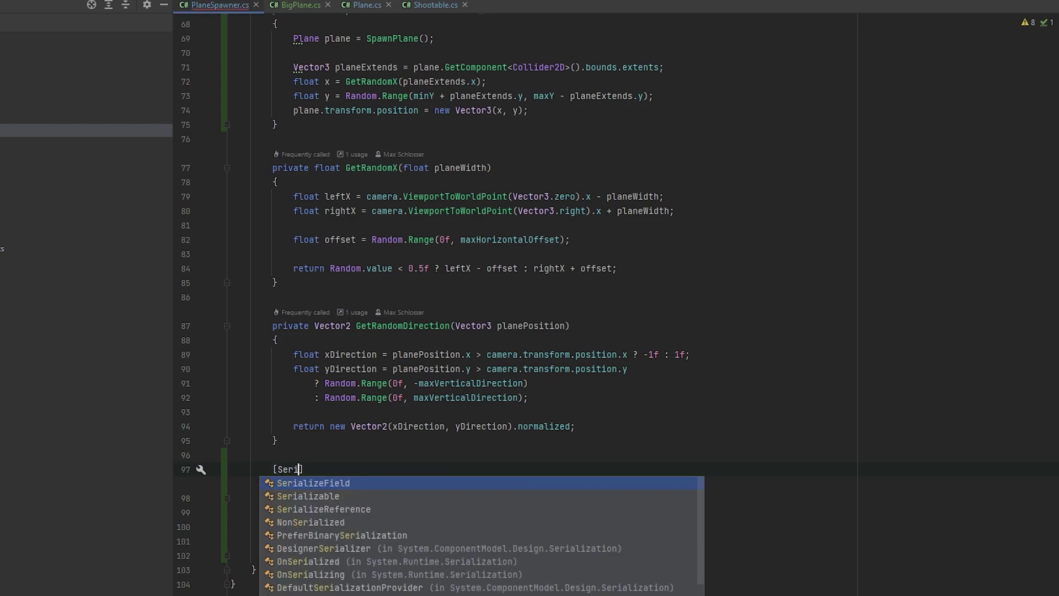
{"action": "key", "text": "Down"}
{"action": "key", "text": "Return"}
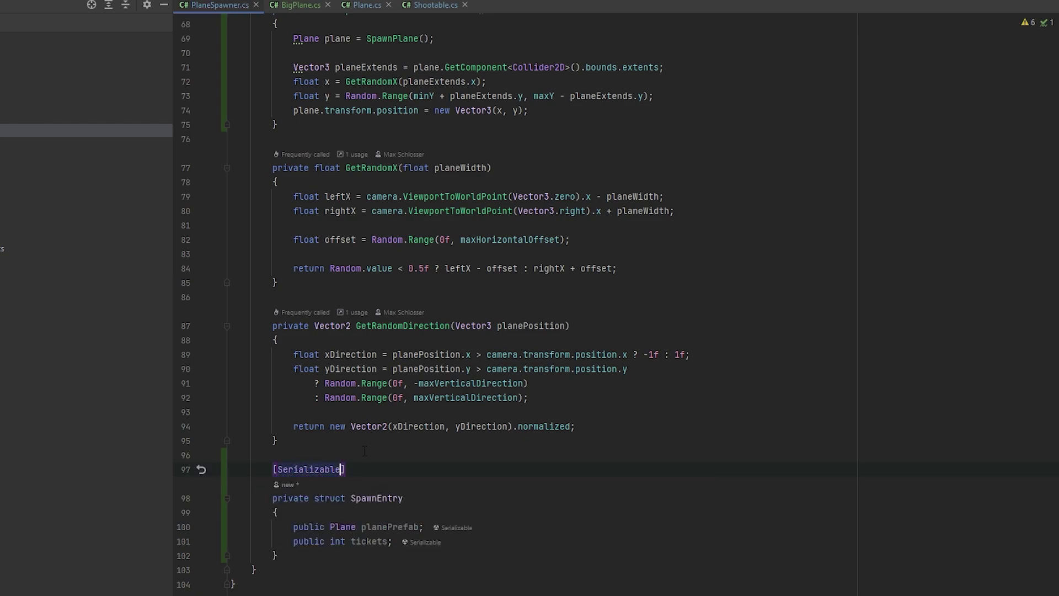
- Replace the GameObject planePrefab field on line 10 with List<SpawnEntry> spawnEntries;
{"action": "left_click", "coordinate": [487, 523]}
{"action": "scroll", "coordinate": [491, 519], "scroll_direction": "up", "scroll_amount": 1}
{"action": "scroll", "coordinate": [502, 505], "scroll_direction": "up", "scroll_amount": 5}
{"action": "scroll", "coordinate": [516, 492], "scroll_direction": "up", "scroll_amount": 10}
{"action": "scroll", "coordinate": [519, 481], "scroll_direction": "up", "scroll_amount": 8}
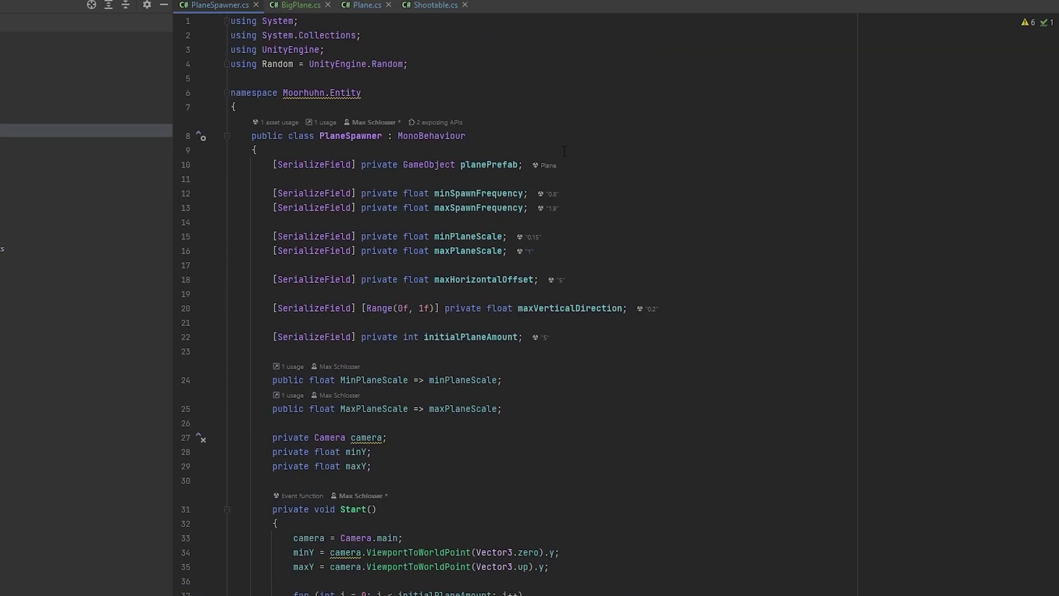
{"action": "left_click_drag", "start_coordinate": [524, 164], "coordinate": [408, 165]}
{"action": "key", "text": "BackSpace"}
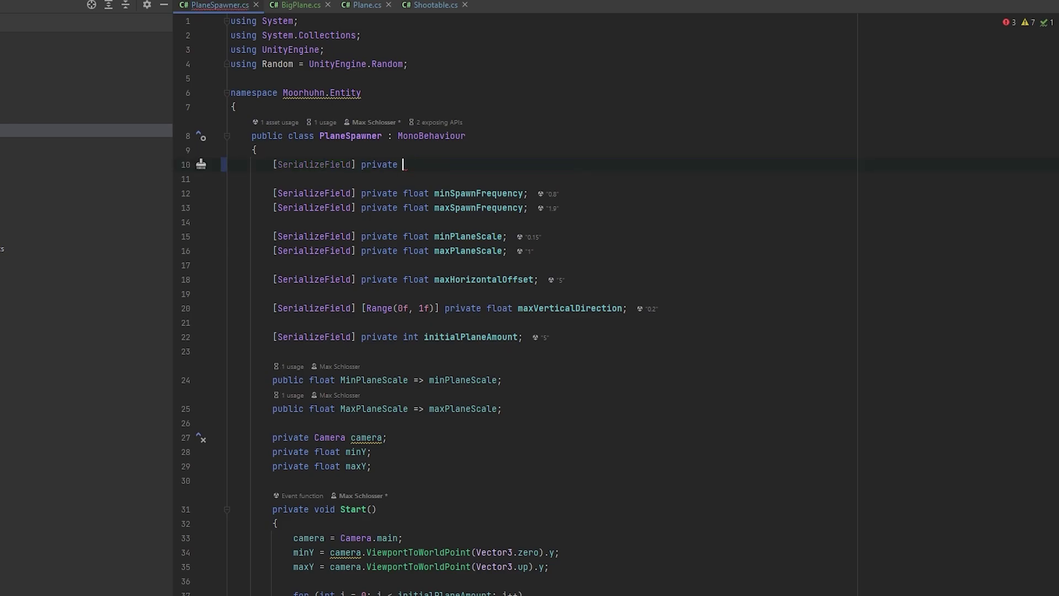
{"action": "type", "text": "List<Sp"}
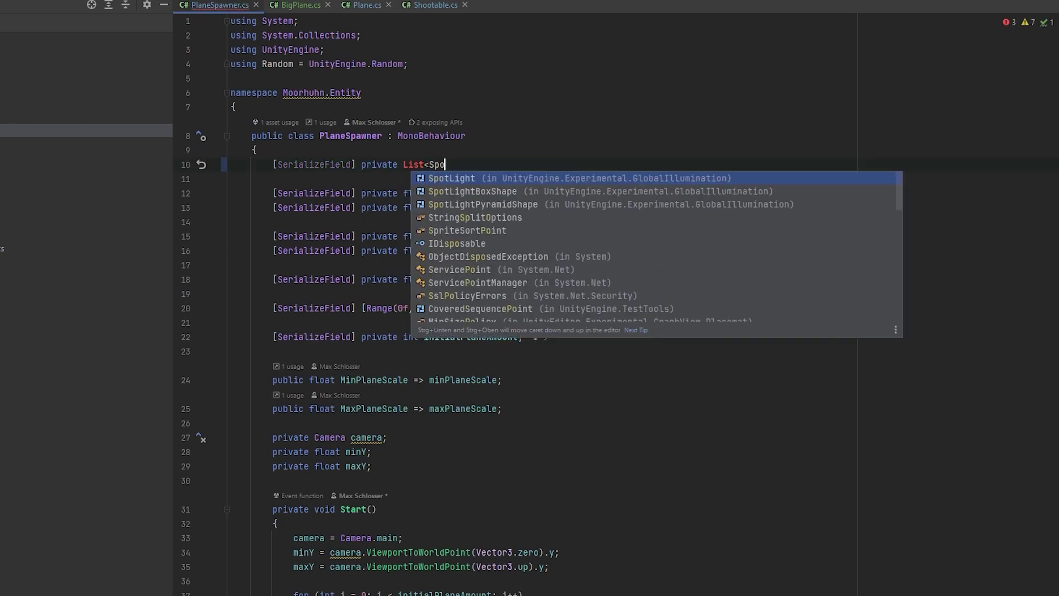
{"action": "type", "text": "awn"}
{"action": "key", "text": "Return"}
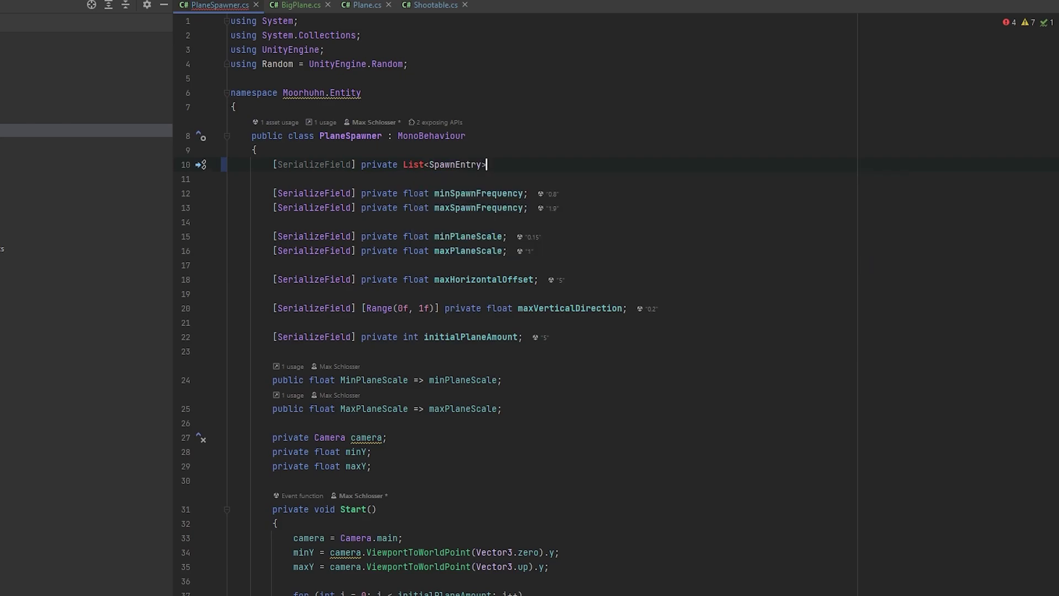
{"action": "type", "text": "> spawnEnt"}
{"action": "type", "text": "ries;"}
- Import System.Collections.Generic to resolve the List type
{"action": "left_click", "coordinate": [413, 165]}
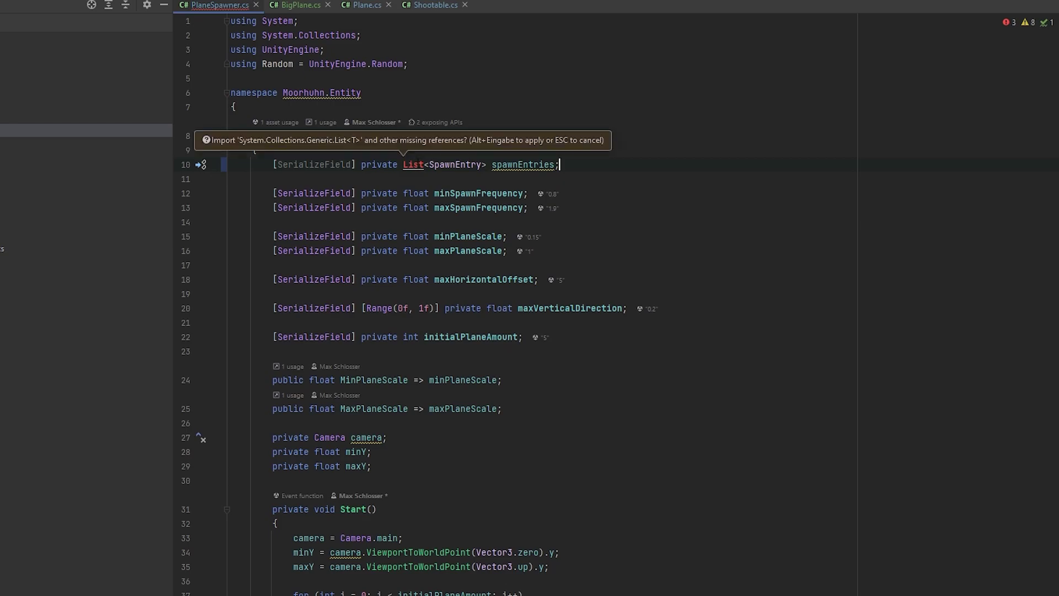
{"action": "key", "text": "alt+Return"}
{"action": "key", "text": "Down"}
{"action": "key", "text": "Down"}
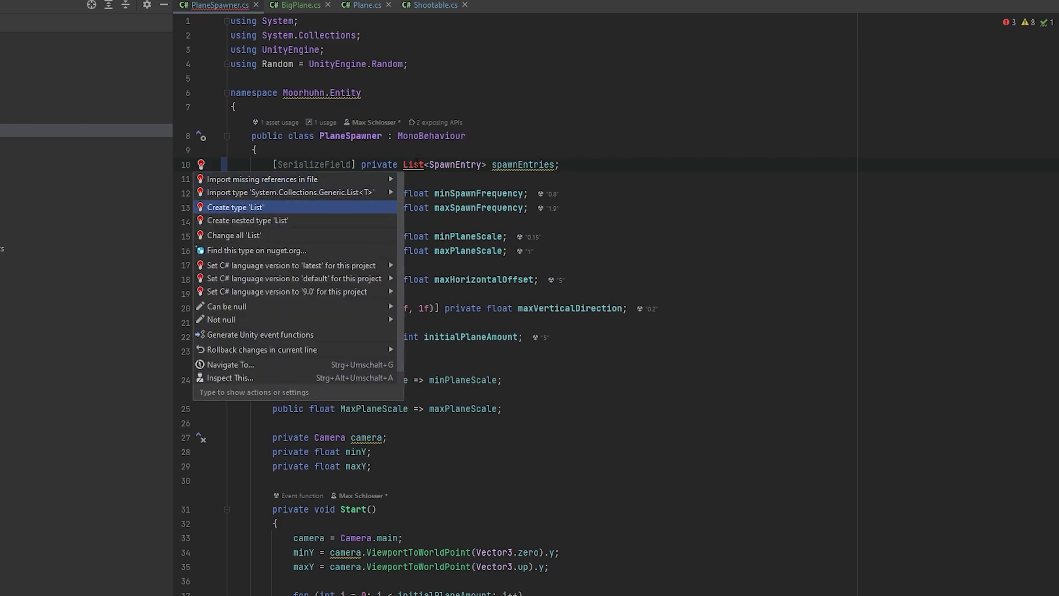
{"action": "key", "text": "Up"}
{"action": "key", "text": "Up"}
{"action": "key", "text": "Return"}
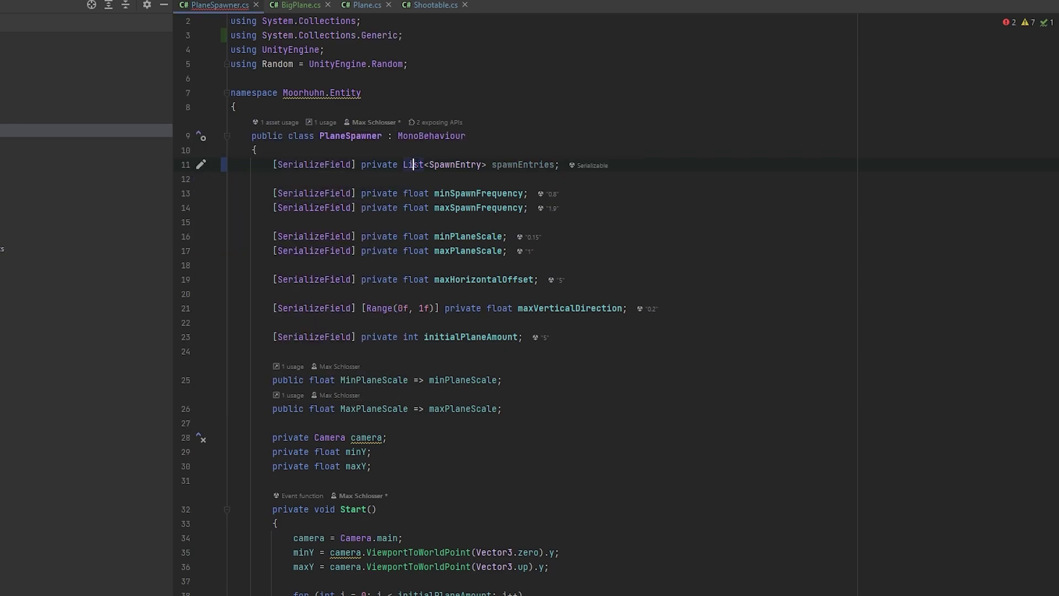
- Add a new private SpawnEntry PickRandomEntry() method below SpawnPlaneAtRandomPosition
{"action": "scroll", "coordinate": [618, 231], "scroll_direction": "down", "scroll_amount": 4}
{"action": "scroll", "coordinate": [585, 248], "scroll_direction": "down", "scroll_amount": 3}
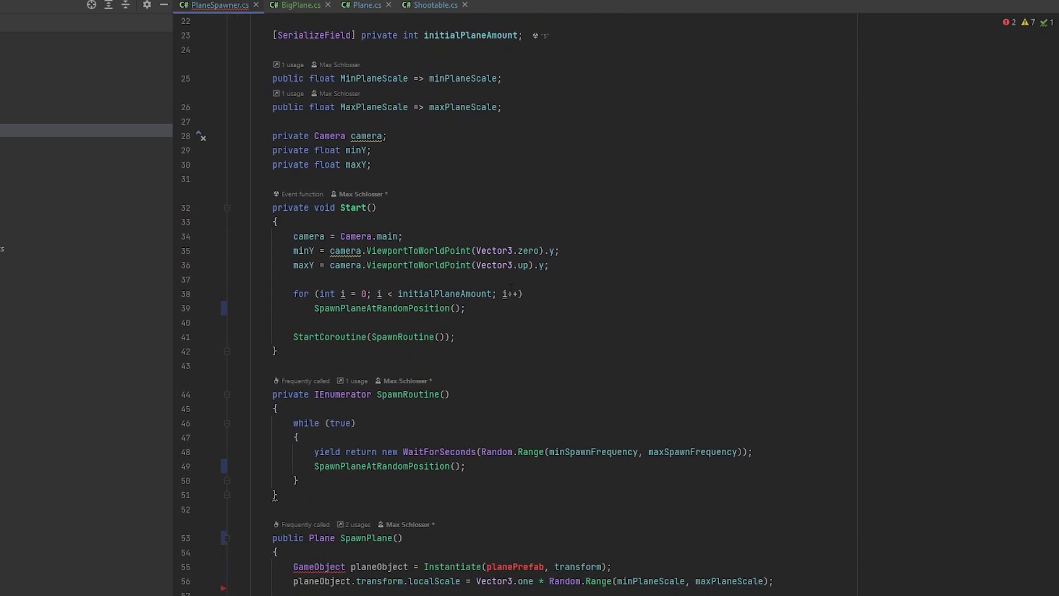
{"action": "scroll", "coordinate": [552, 265], "scroll_direction": "down", "scroll_amount": 2}
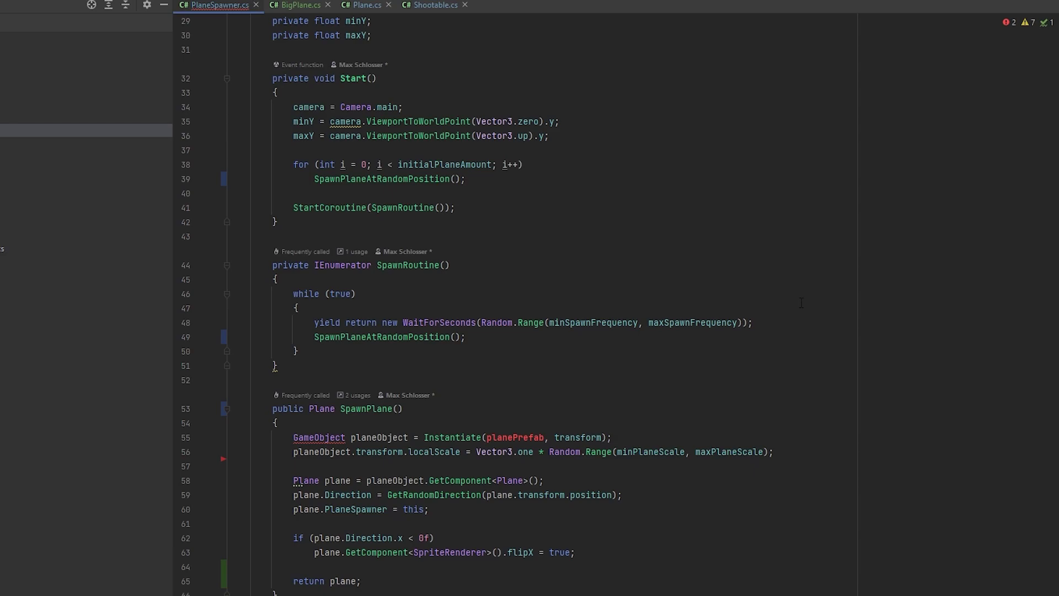
{"action": "scroll", "coordinate": [356, 369], "scroll_direction": "down", "scroll_amount": 1}
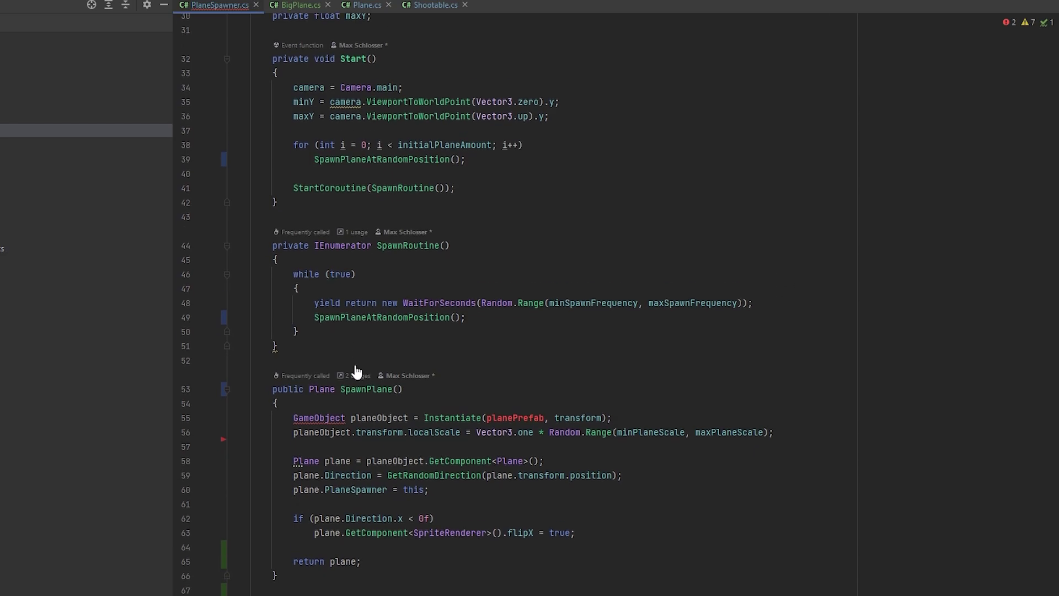
{"action": "scroll", "coordinate": [350, 425], "scroll_direction": "down", "scroll_amount": 2}
{"action": "scroll", "coordinate": [462, 469], "scroll_direction": "down", "scroll_amount": 1}
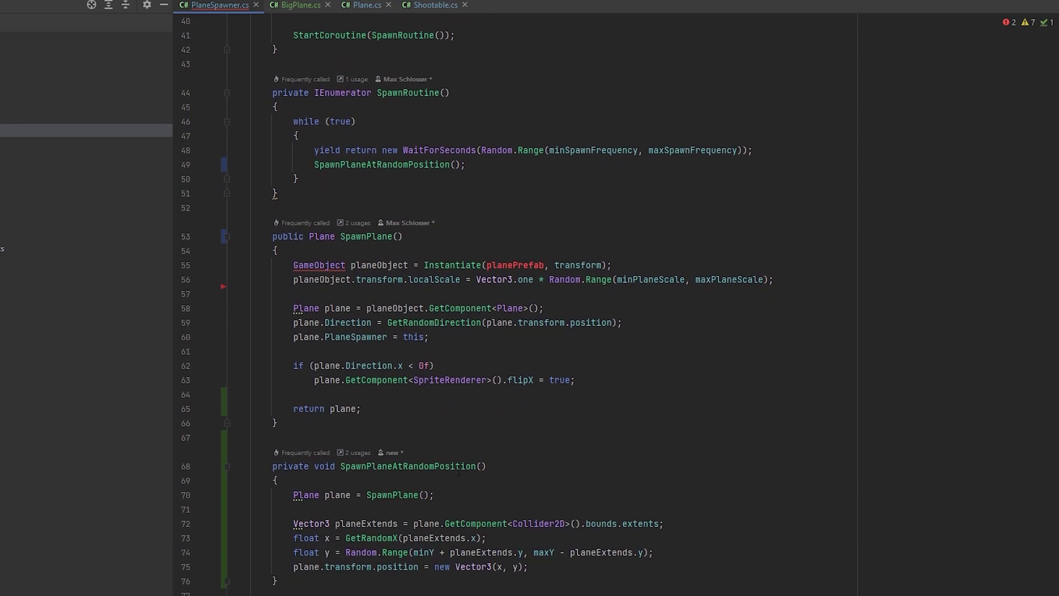
{"action": "scroll", "coordinate": [483, 428], "scroll_direction": "down", "scroll_amount": 2}
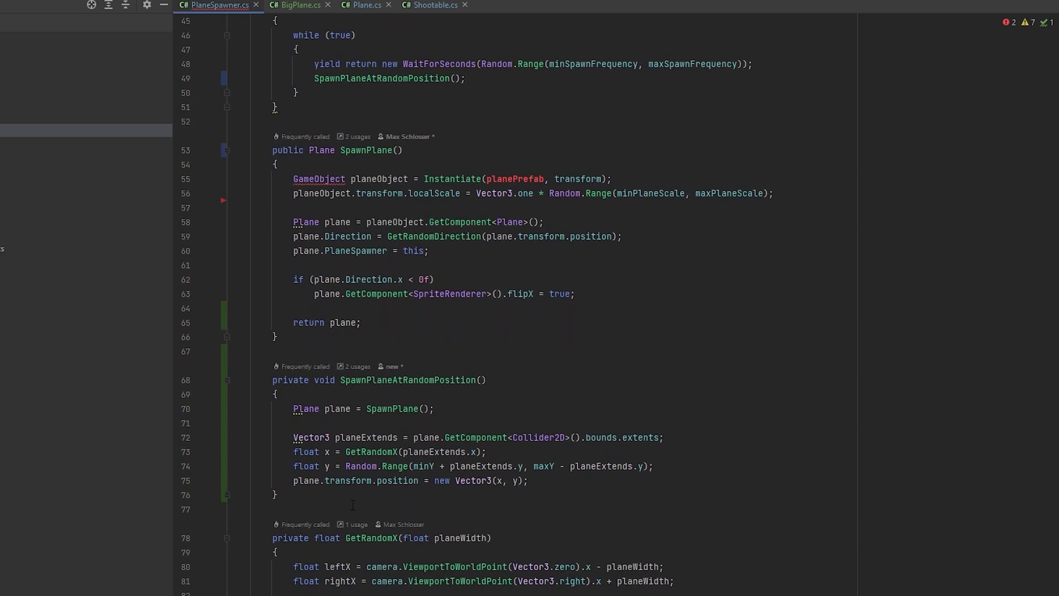
{"action": "left_click", "coordinate": [367, 492]}
{"action": "key", "text": "Return"}
{"action": "key", "text": "Return"}
{"action": "scroll", "coordinate": [481, 489], "scroll_direction": "down", "scroll_amount": 3}
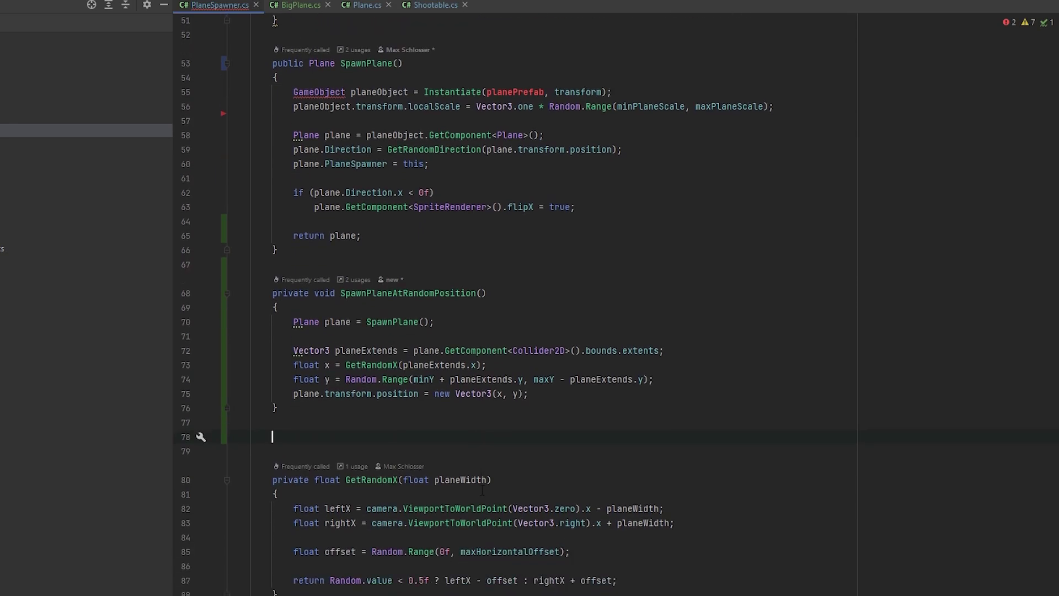
{"action": "type", "text": "private "}
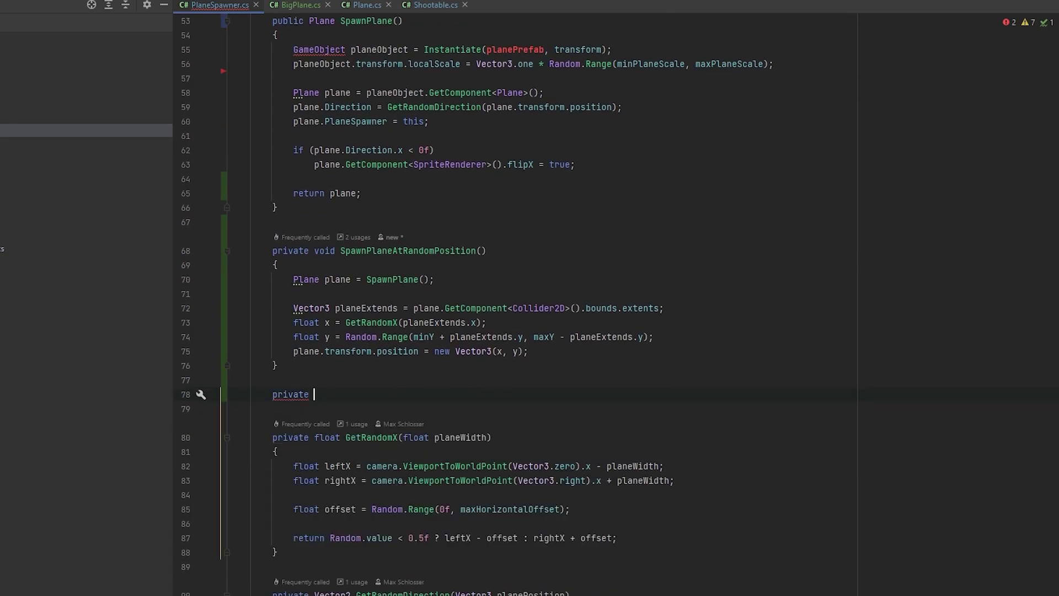
{"action": "type", "text": "SpawnEn"}
{"action": "key", "text": "BackSpace"}
{"action": "key", "text": "BackSpace"}
{"action": "key", "text": "BackSpace"}
{"action": "type", "text": "nEn"}
{"action": "key", "text": "Return"}
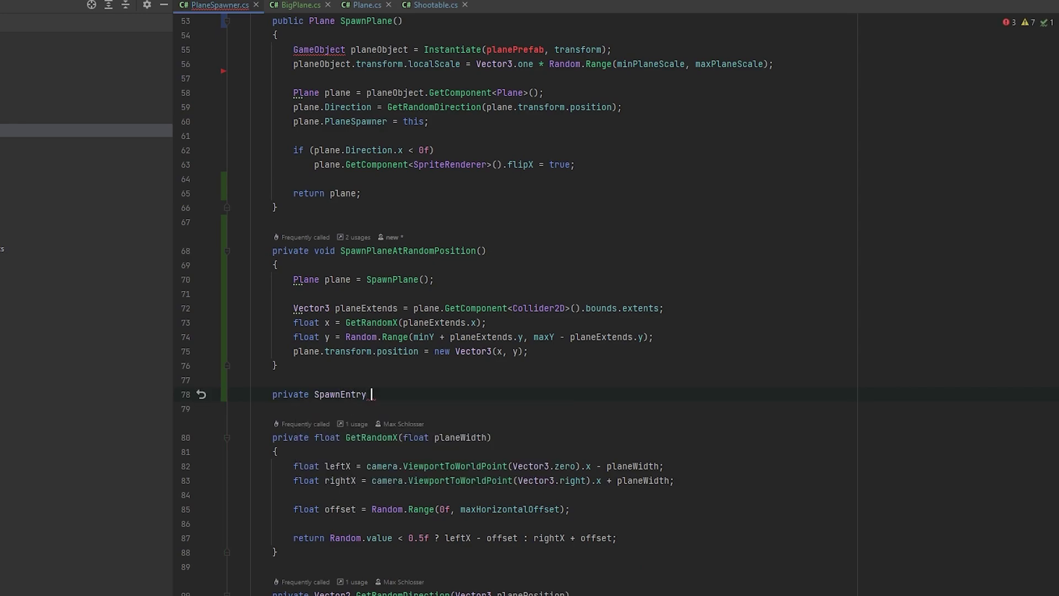
{"action": "type", "text": "PickRandom"}
{"action": "type", "text": "Entry(){"}
{"action": "key", "text": "Return"}
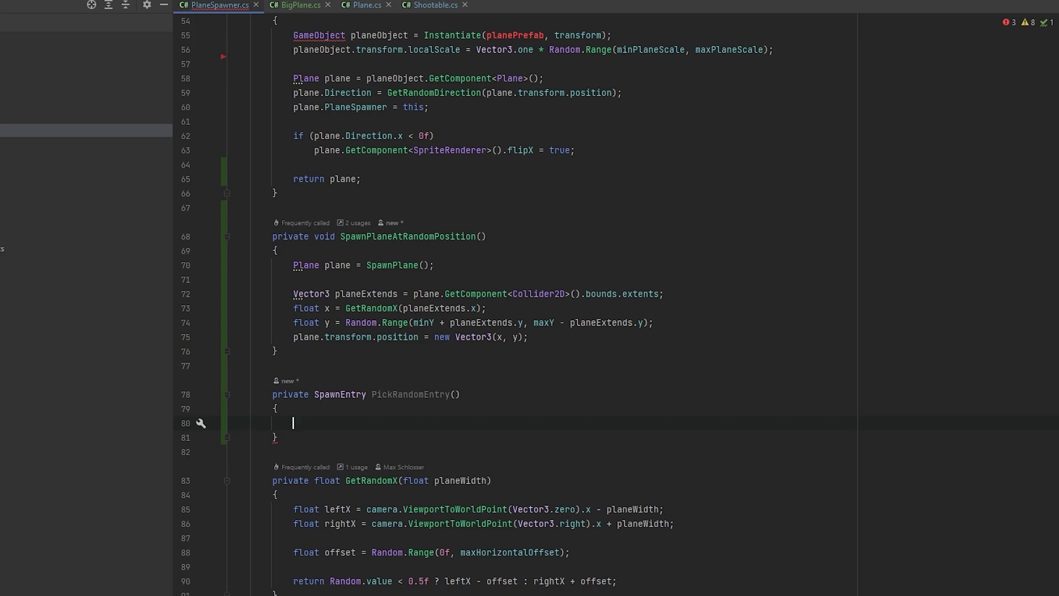
- Compute int allTickets = spawnEntries.Sum(entry => entry.tickets); in PickRandomEntry
{"action": "type", "text": "int all"}
{"action": "type", "text": "Tickets "}
{"action": "type", "text": "= spaw"}
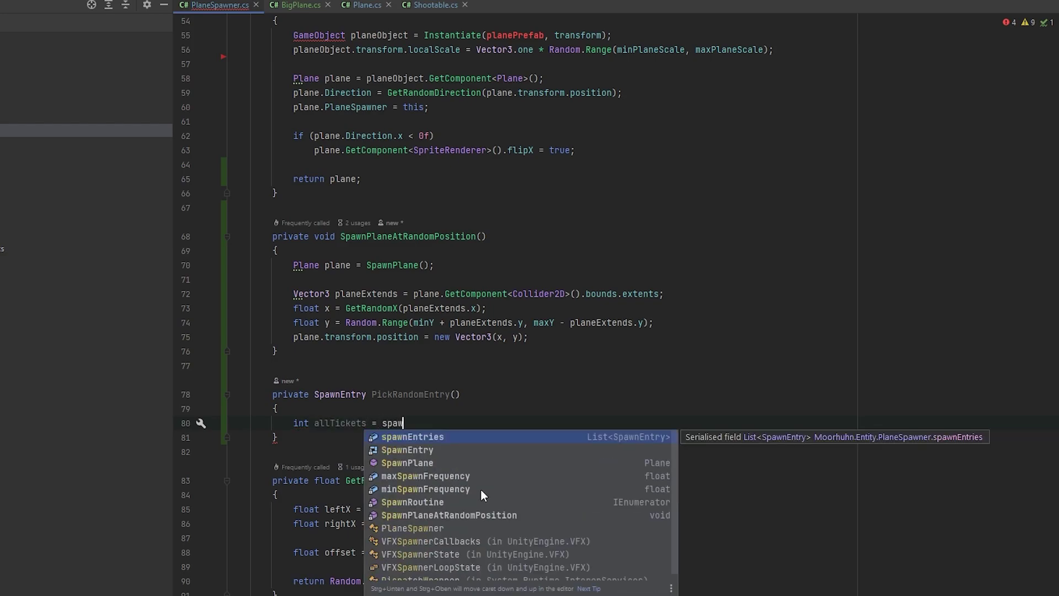
{"action": "key", "text": "Return"}
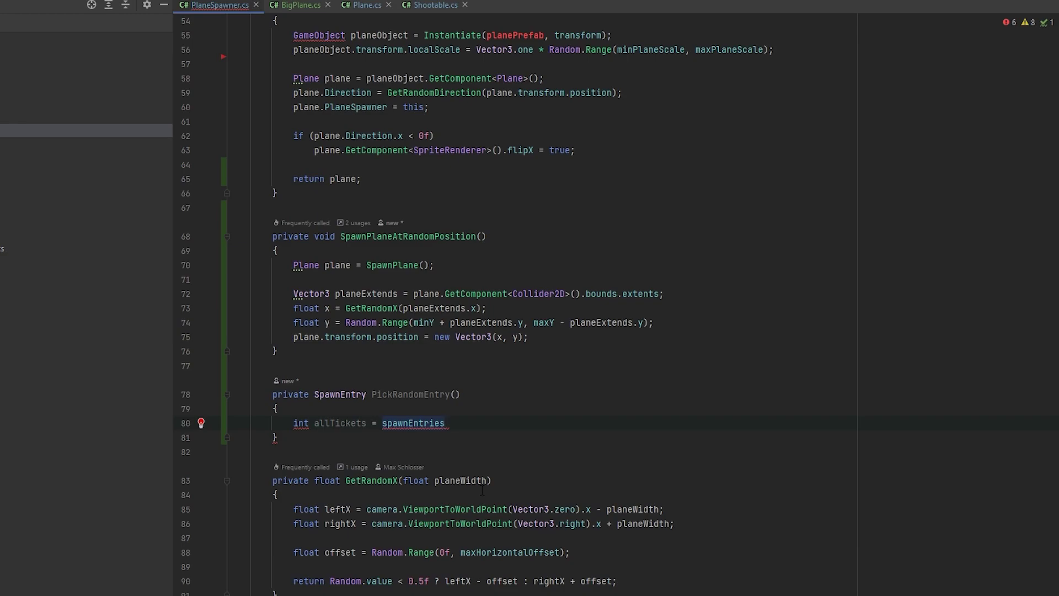
{"action": "type", "text": ".Sum"}
{"action": "key", "text": "Return"}
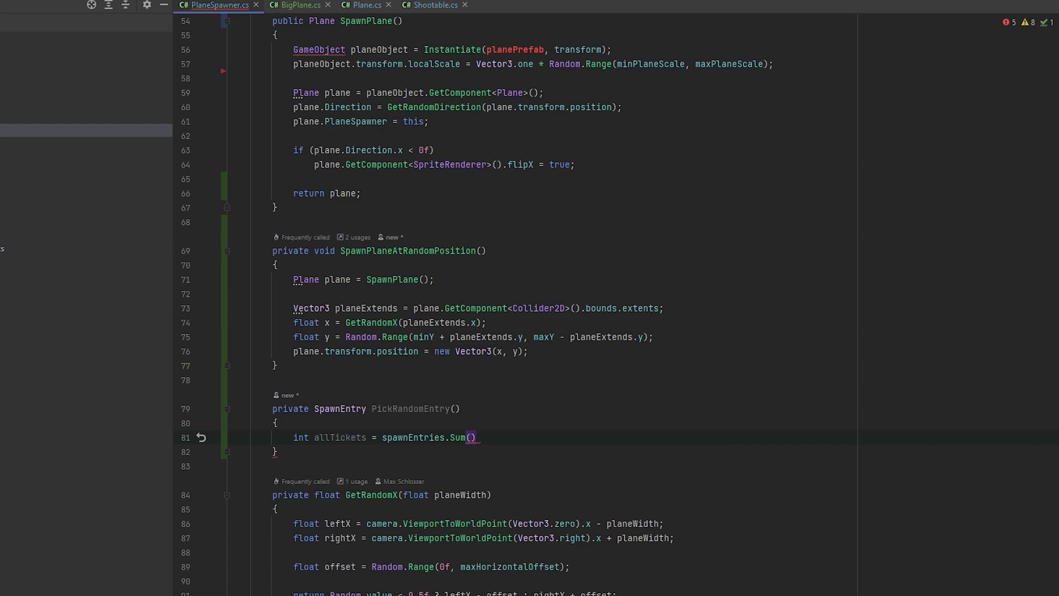
{"action": "type", "text": "entry"}
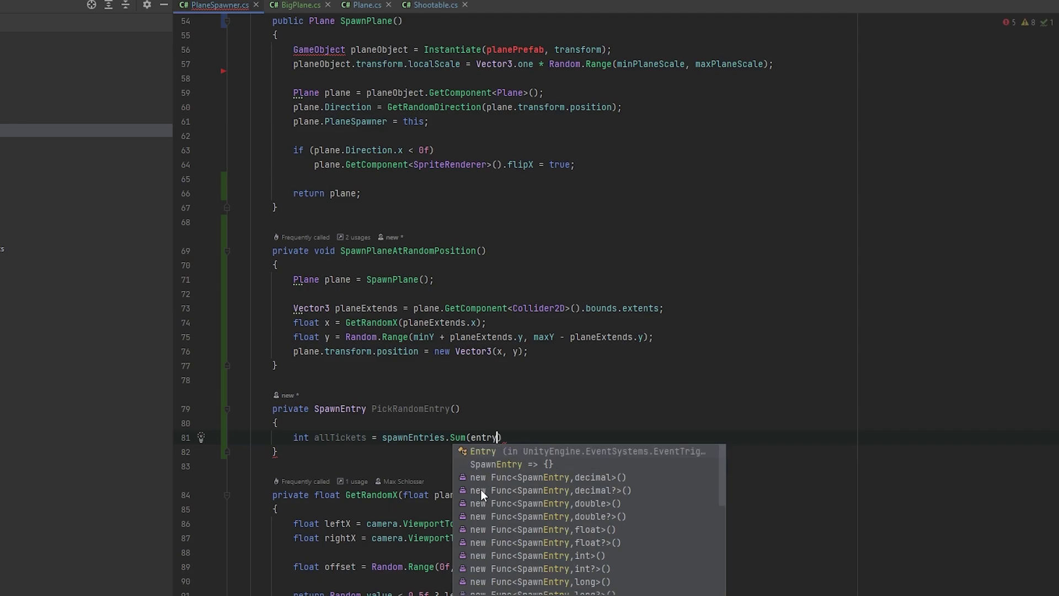
{"action": "type", "text": " => entry"}
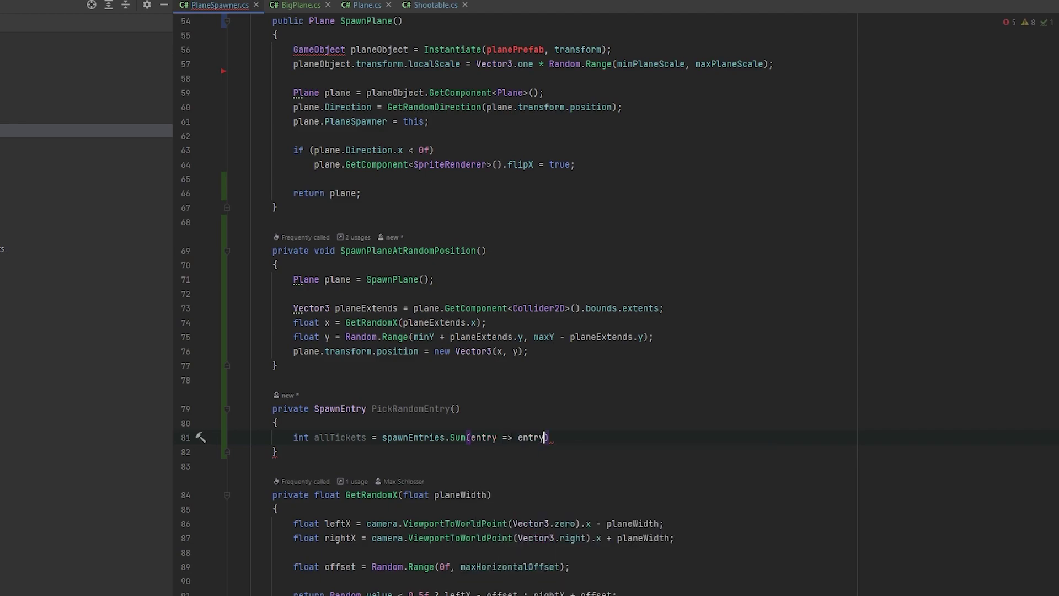
{"action": "type", "text": ".t"}
{"action": "key", "text": "Return"}
{"action": "type", "text": ";"}
{"action": "scroll", "coordinate": [475, 304], "scroll_direction": "down", "scroll_amount": 1}
- Add float random = Random.Range(0f, 1f); followed by an empty line
{"action": "key", "text": "Return"}
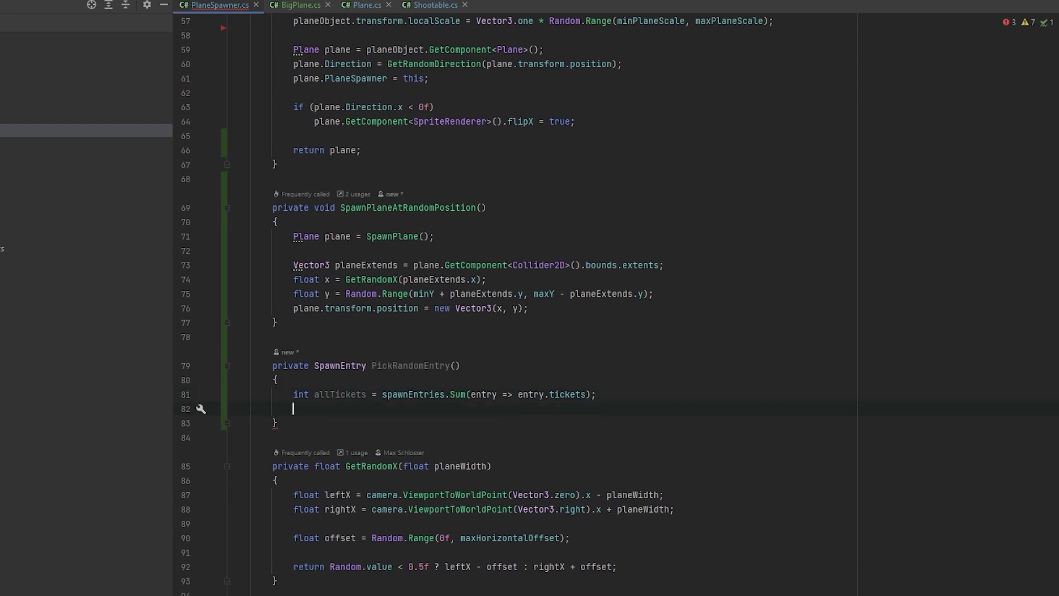
{"action": "type", "text": "float"}
{"action": "type", "text": "random "}
{"action": "type", "text": "= Random"}
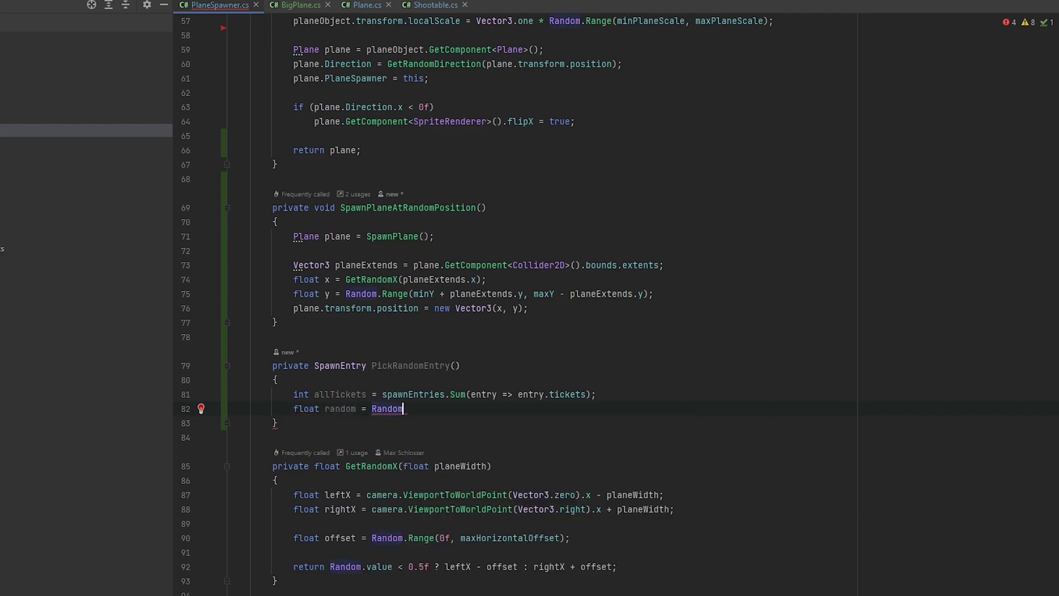
{"action": "type", "text": ".Ra"}
{"action": "key", "text": "Return"}
{"action": "type", "text": "0f"}
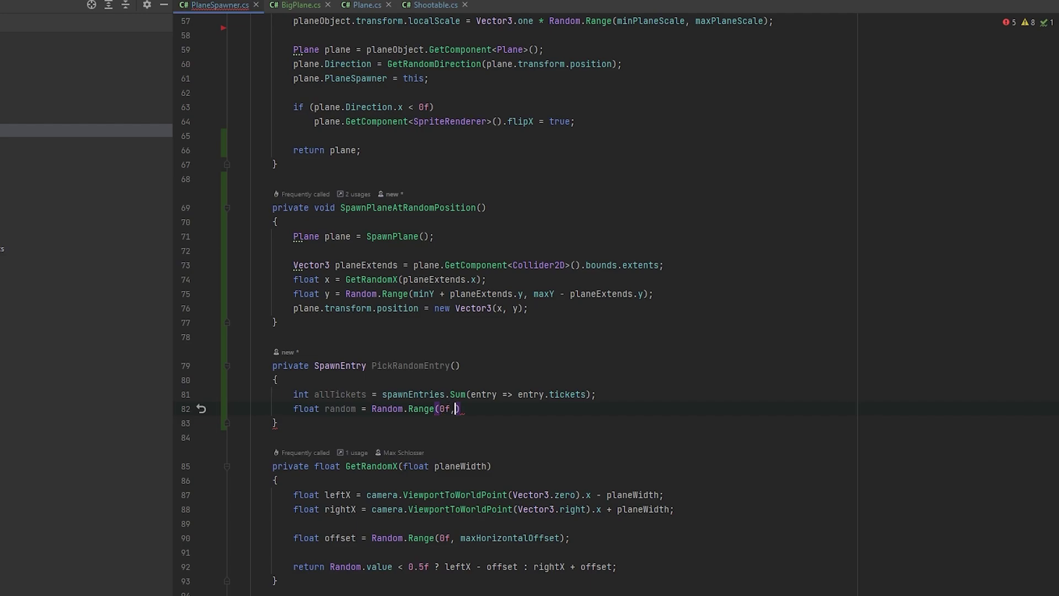
{"action": "type", "text": ", 1ff"}
{"action": "key", "text": "BackSpace"}
{"action": "type", "text": ";"}
{"action": "key", "text": "Return"}
{"action": "key", "text": "Return"}
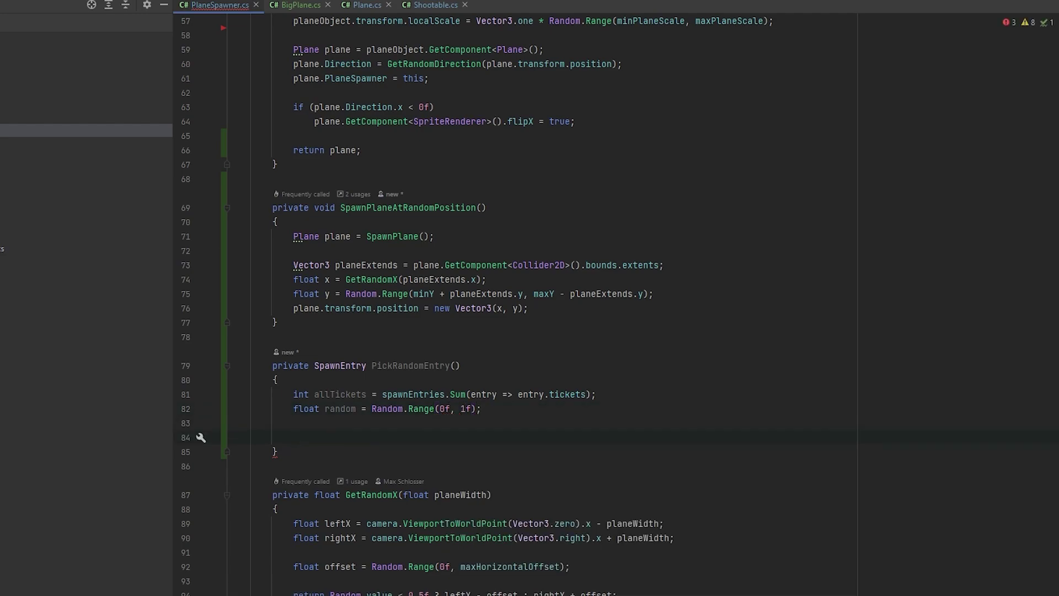
{"action": "scroll", "coordinate": [474, 306], "scroll_direction": "down", "scroll_amount": 1}
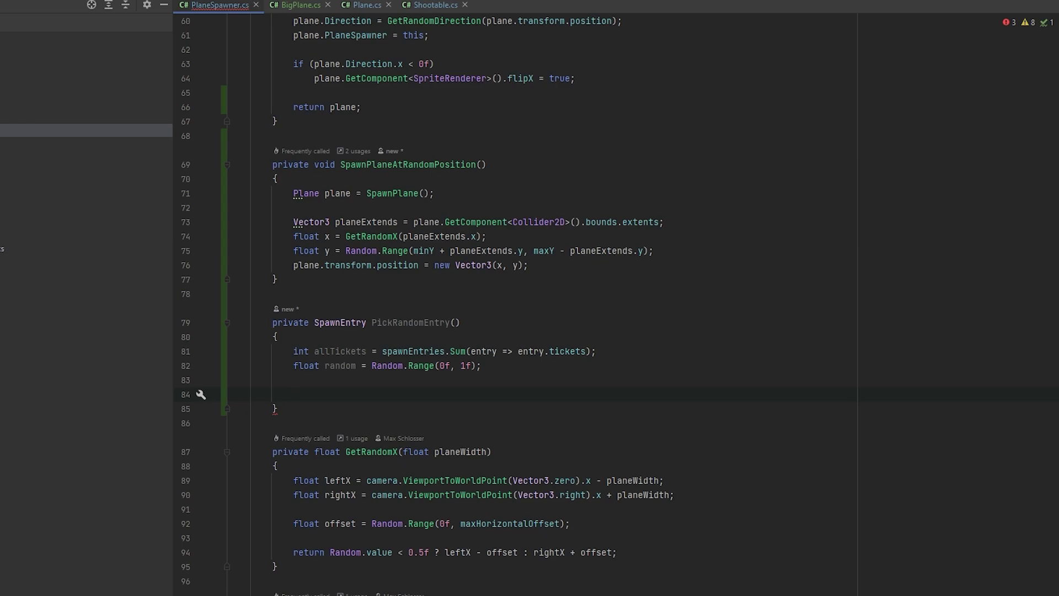
- Write spawnEntries = spawnEntries.OrderBy(entry => entry.tickets).ToList(); and start a new line
{"action": "type", "text": "spa"}
{"action": "key", "text": "Return"}
{"action": "type", "text": "= "}
{"action": "type", "text": "spaw"}
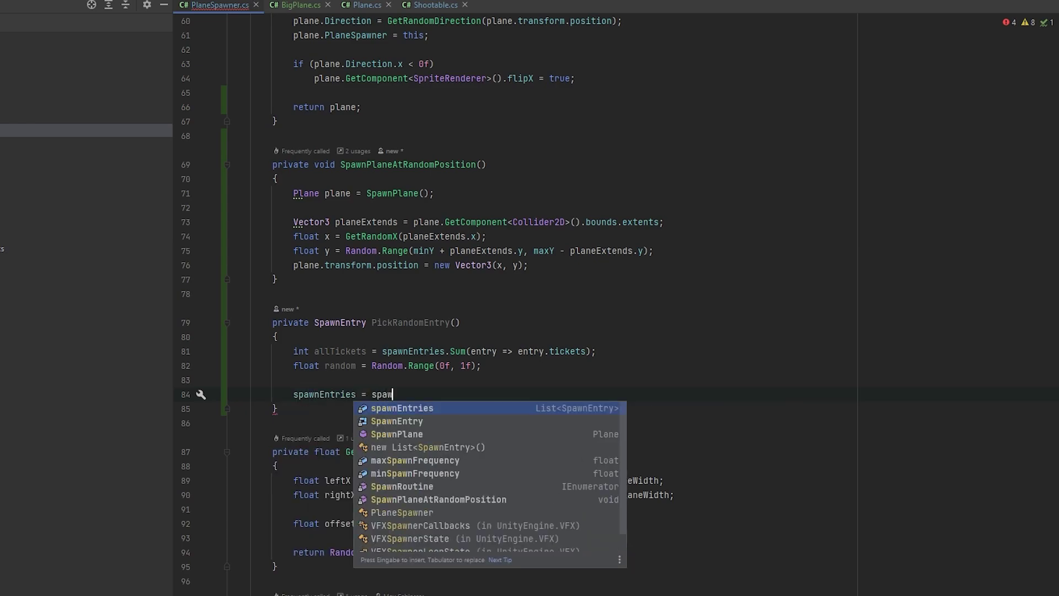
{"action": "key", "text": "Return"}
{"action": "type", "text": ".Order"}
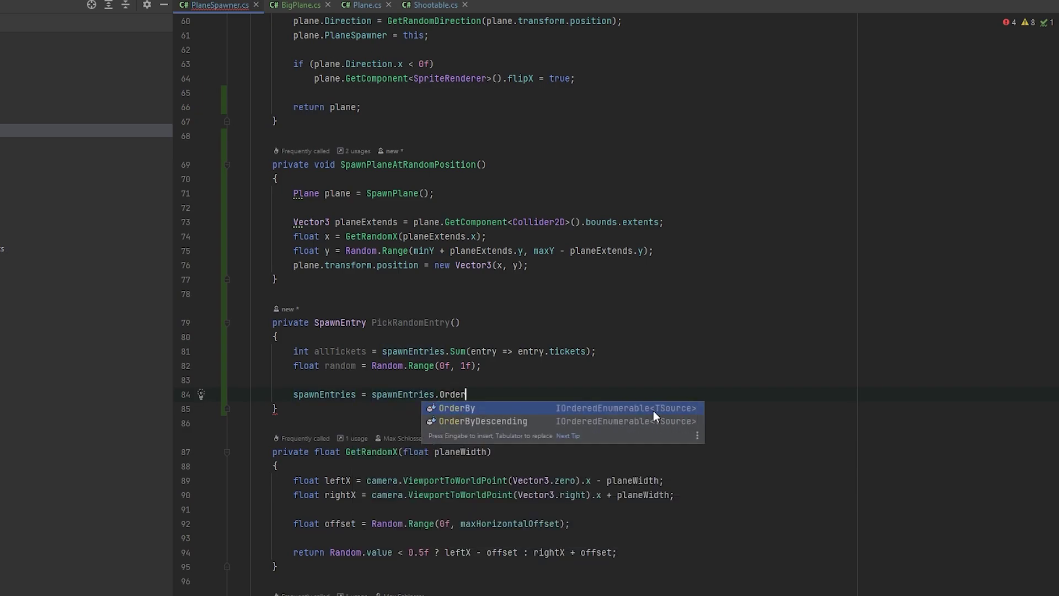
{"action": "key", "text": "Return"}
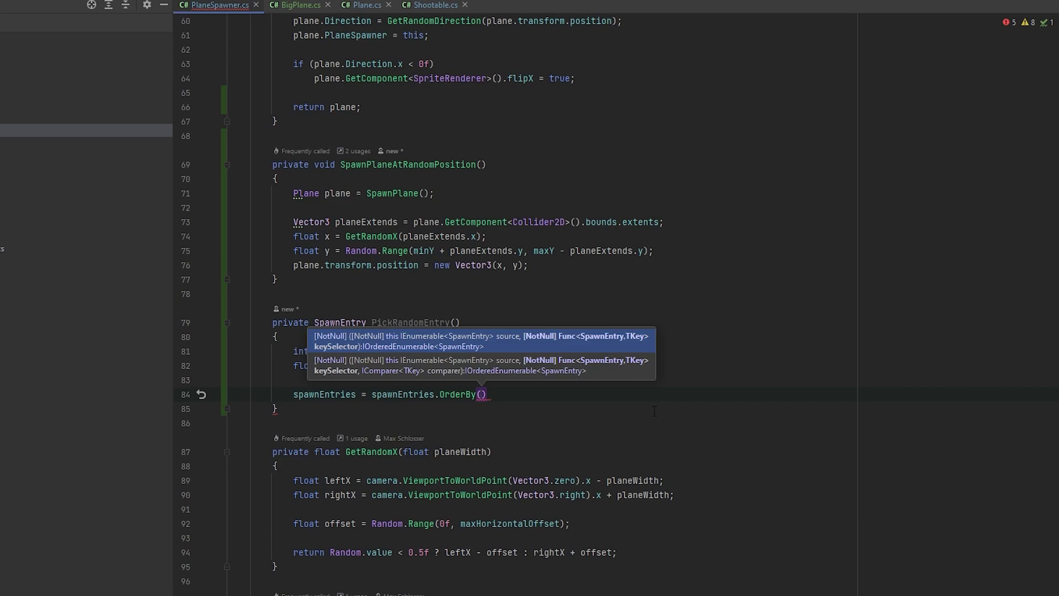
{"action": "type", "text": "entry"}
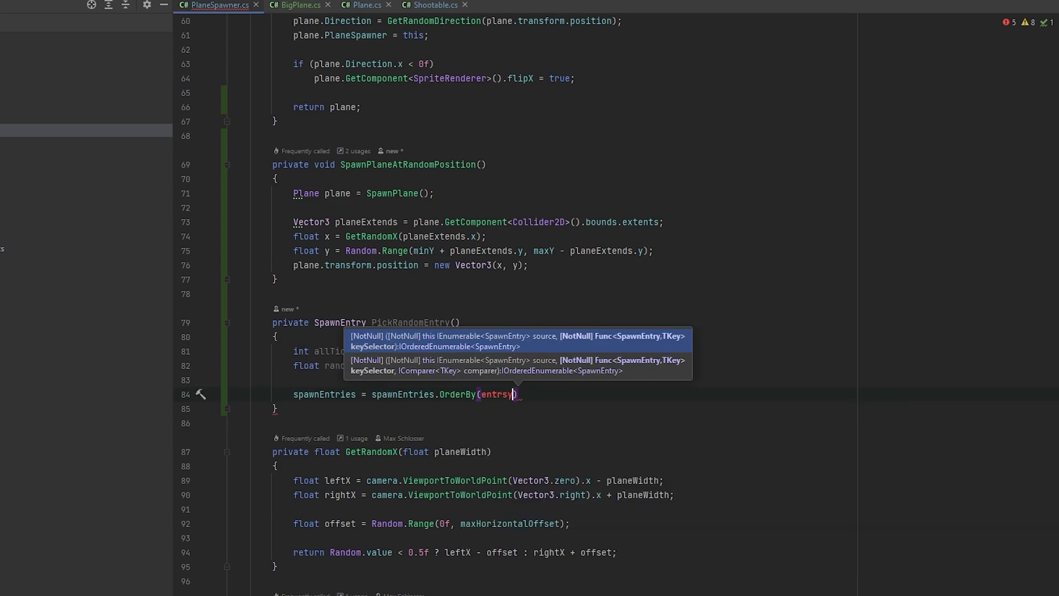
{"action": "type", "text": " => "}
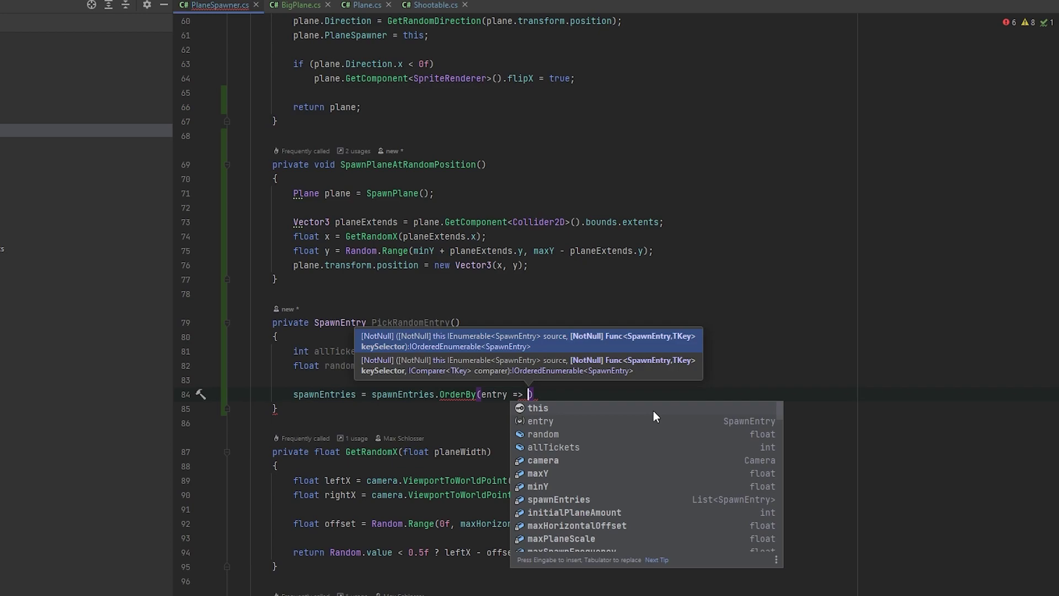
{"action": "type", "text": "entry.tickets)"}
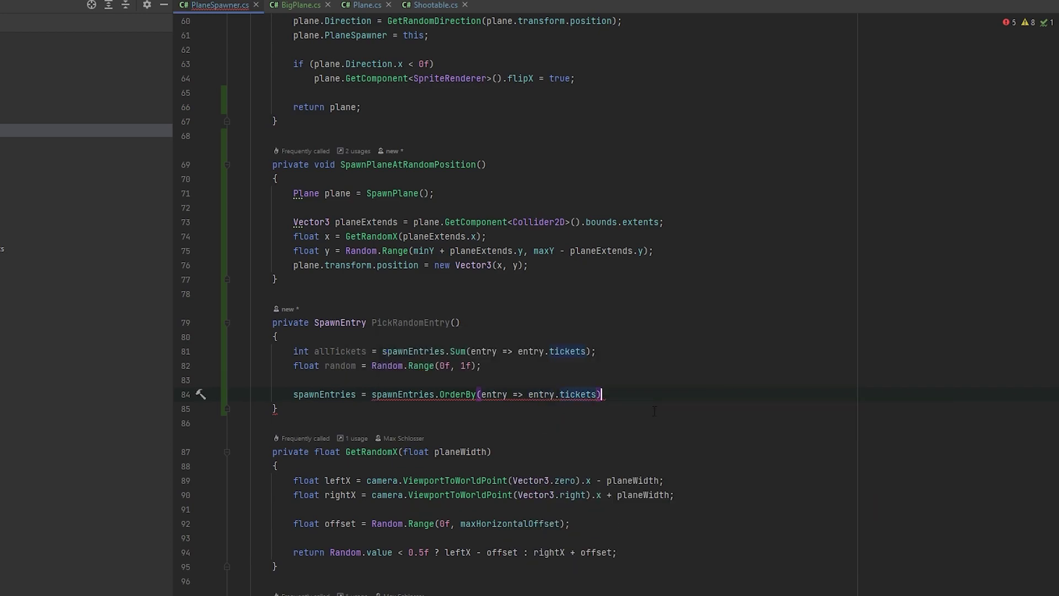
{"action": "type", "text": ".To"}
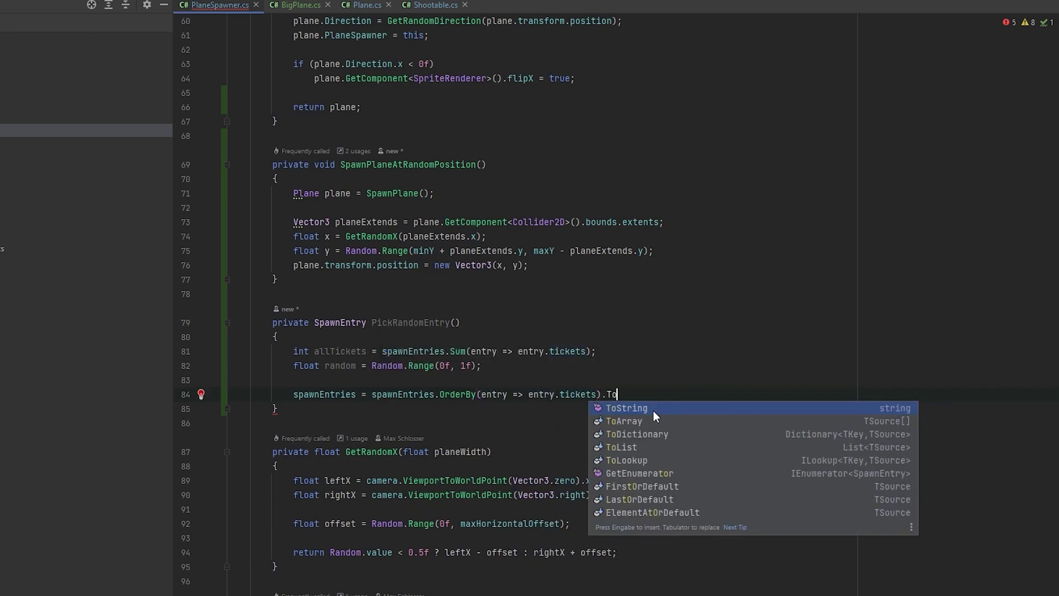
{"action": "key", "text": "Down"}
{"action": "key", "text": "Down"}
{"action": "key", "text": "Down"}
{"action": "key", "text": "Return"}
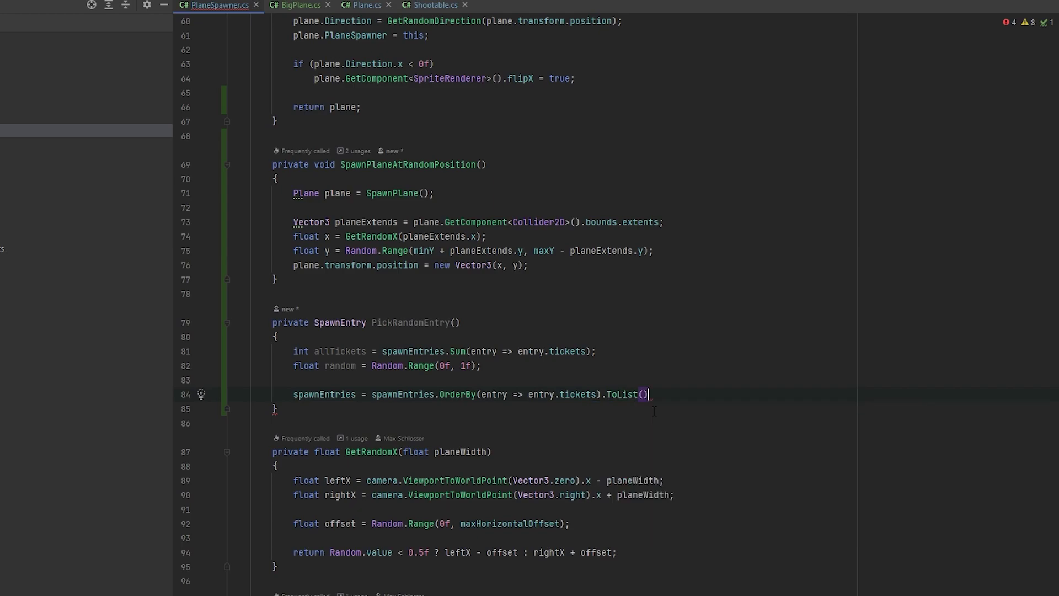
{"action": "type", "text": ";"}
{"action": "scroll", "coordinate": [584, 368], "scroll_direction": "down", "scroll_amount": 1}
{"action": "key", "text": "Return"}
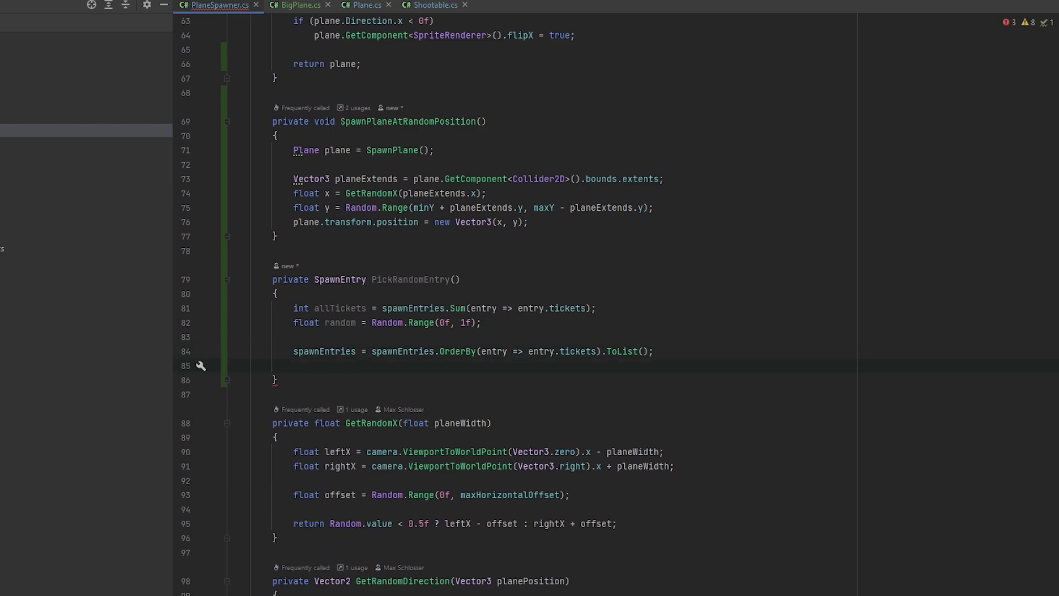
- Add a foreach loop over spawnEntries with a SpawnEntry loop variable named entry
{"action": "key", "text": "Return"}
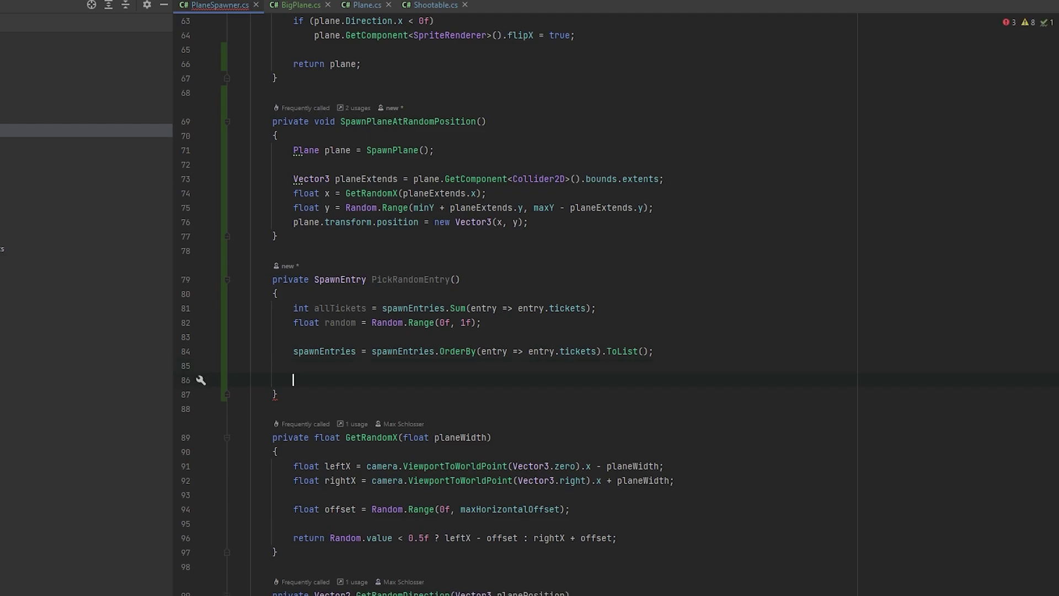
{"action": "type", "text": "fore"}
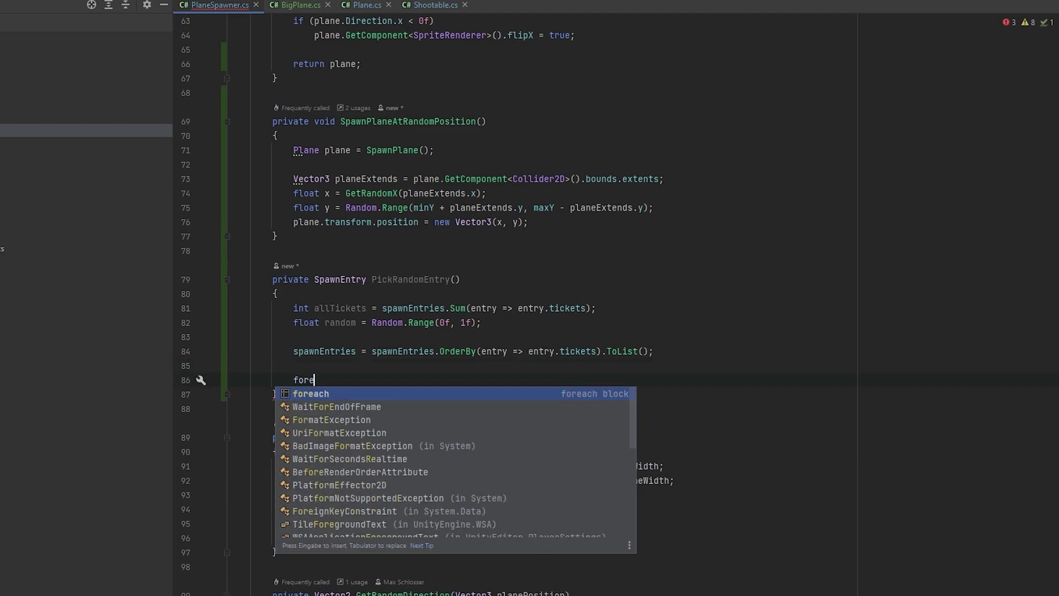
{"action": "key", "text": "Tab"}
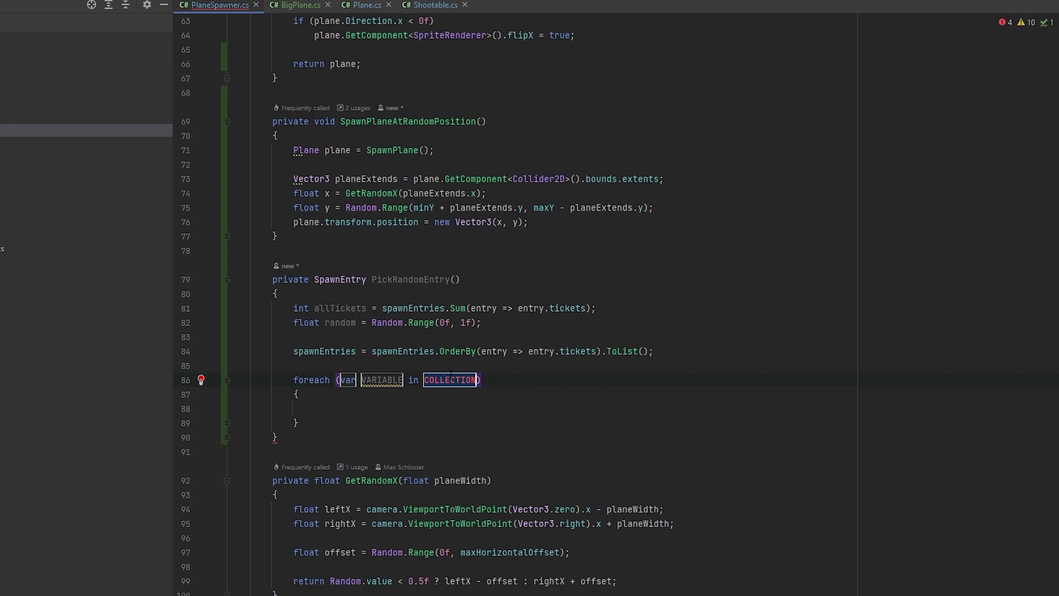
{"action": "type", "text": "spaw"}
{"action": "key", "text": "Return"}
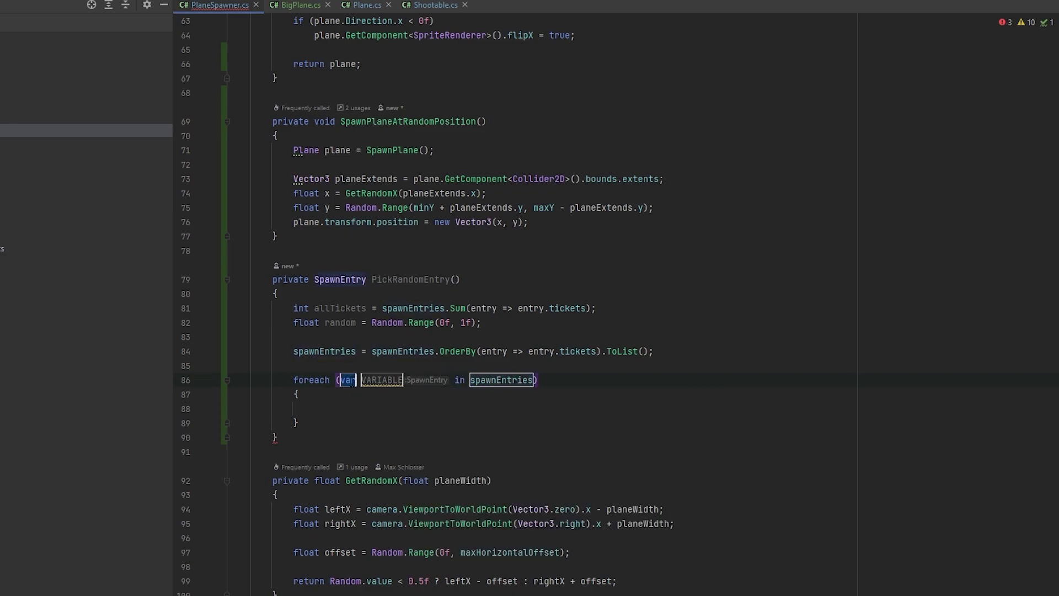
{"action": "type", "text": "Spawn"}
{"action": "key", "text": "Return"}
{"action": "key", "text": "Tab"}
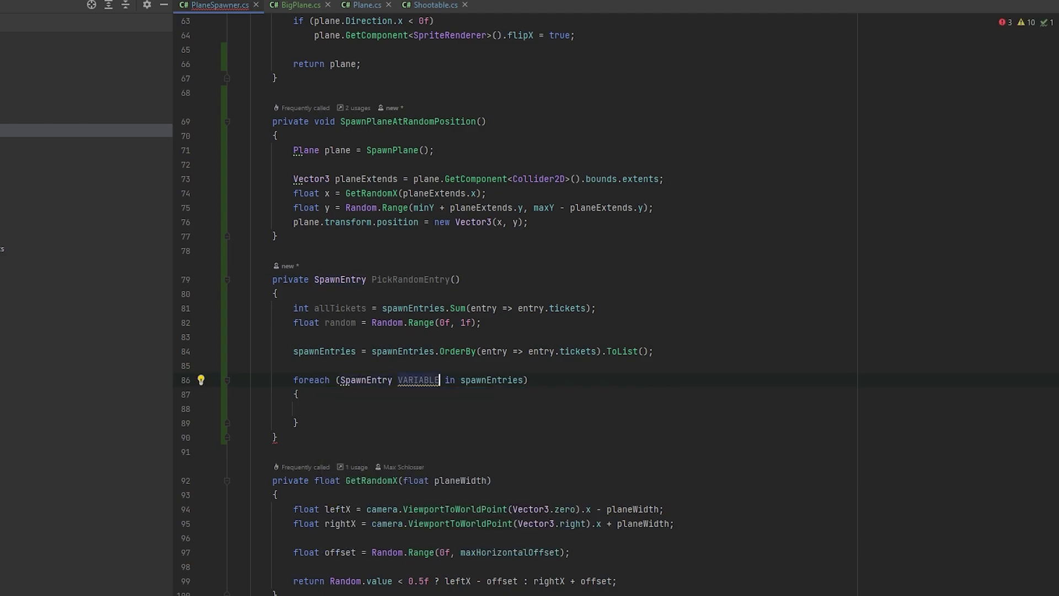
{"action": "key", "text": "Return"}
{"action": "key", "text": "Tab"}
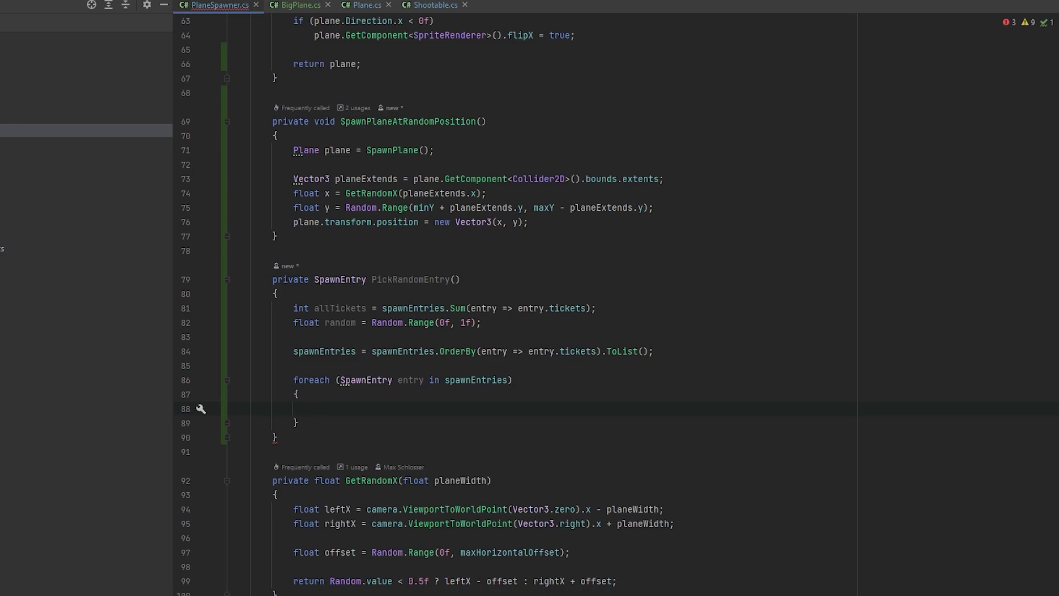
- Compute float percentageForEntry as the entry's tickets divided by (float)allTickets
{"action": "type", "text": "float "}
{"action": "type", "text": "percentageFor"}
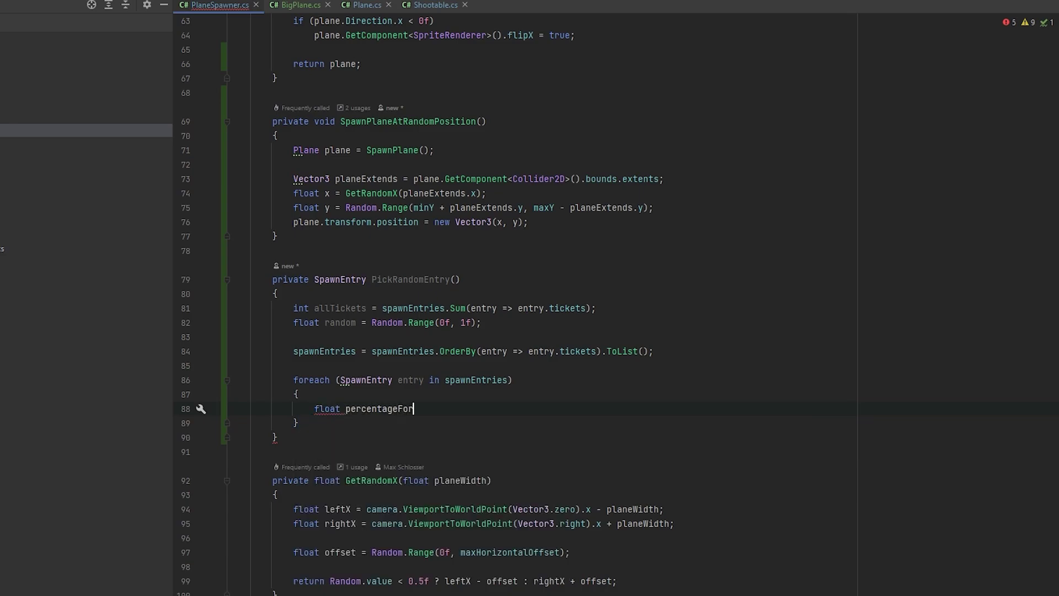
{"action": "type", "text": "Entry = "}
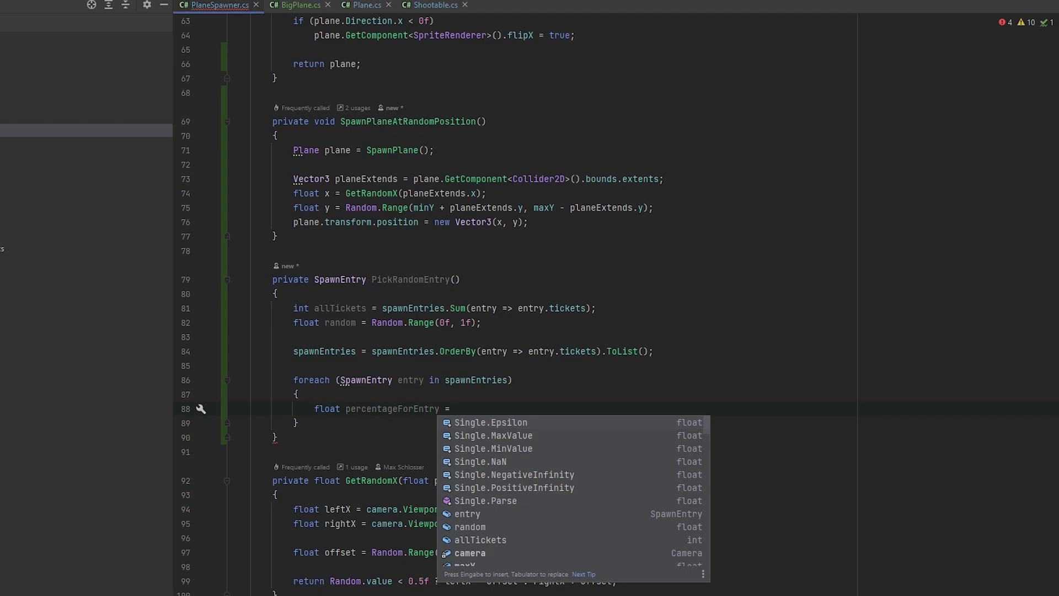
{"action": "type", "text": "en"}
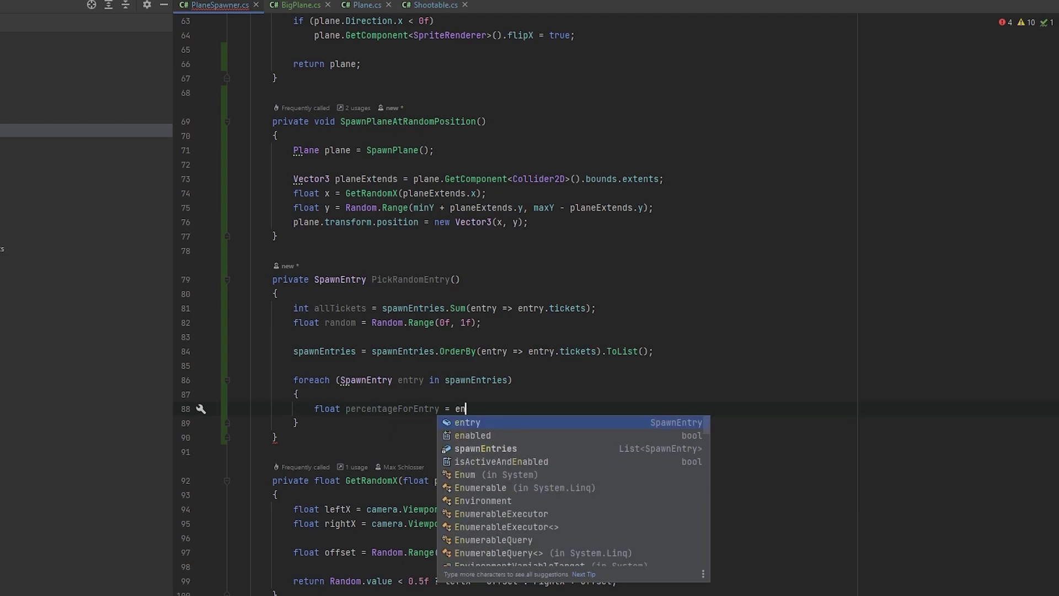
{"action": "type", "text": "try."}
{"action": "key", "text": "Return"}
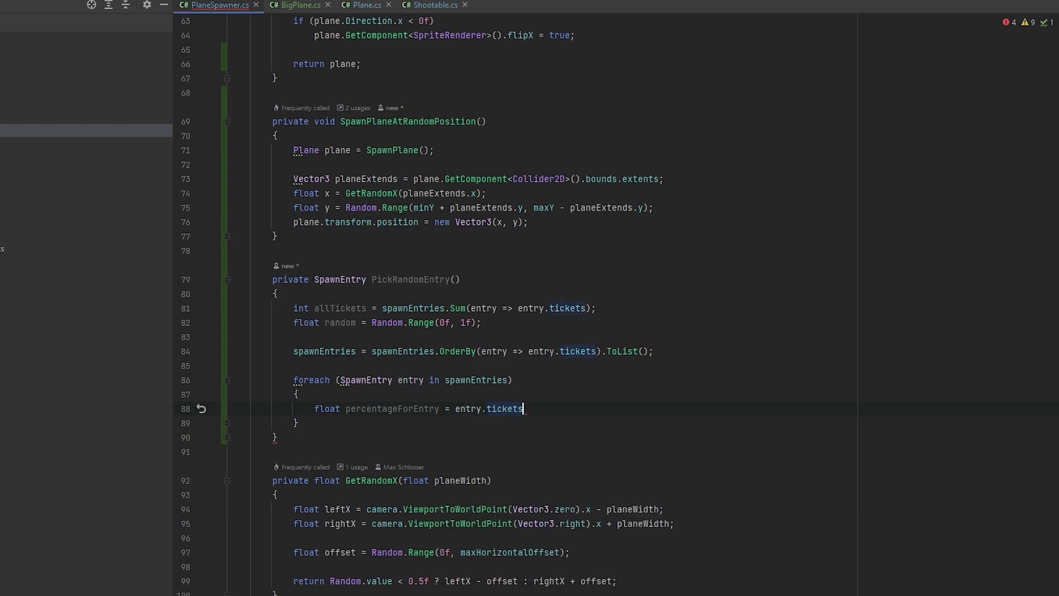
{"action": "type", "text": " / "}
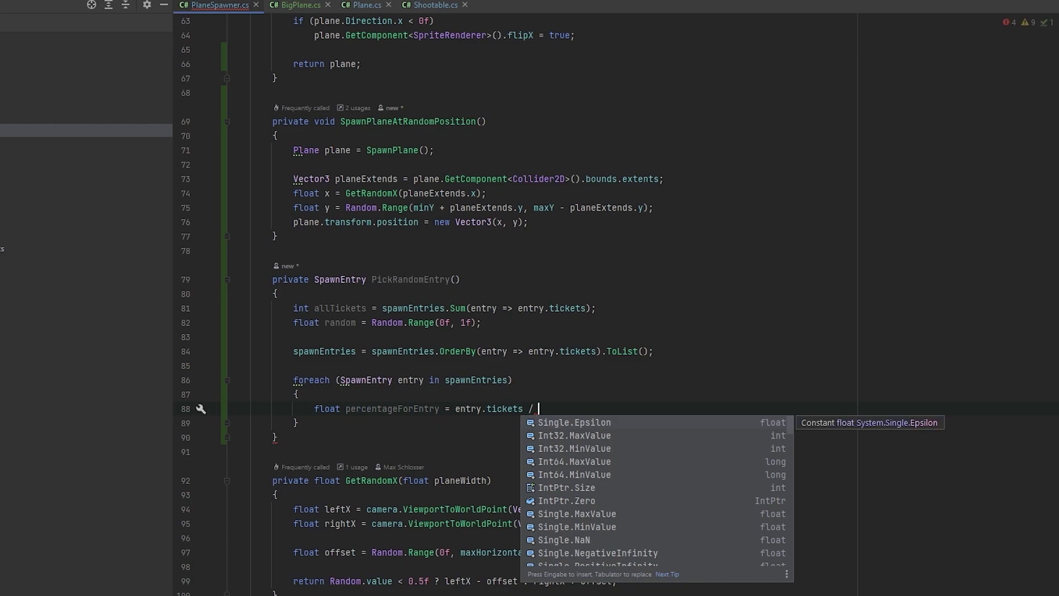
{"action": "type", "text": "a"}
{"action": "key", "text": "Return"}
{"action": "type", "text": ";"}
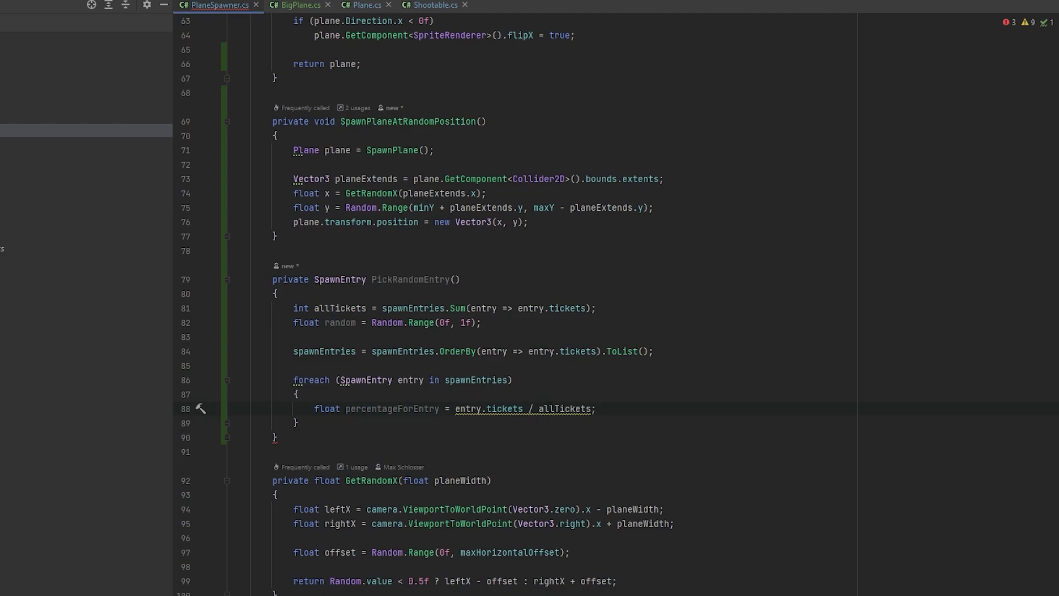
{"action": "key", "text": "ctrl+Left"}
{"action": "key", "text": "ctrl+Left"}
{"action": "type", "text": "(float)"}
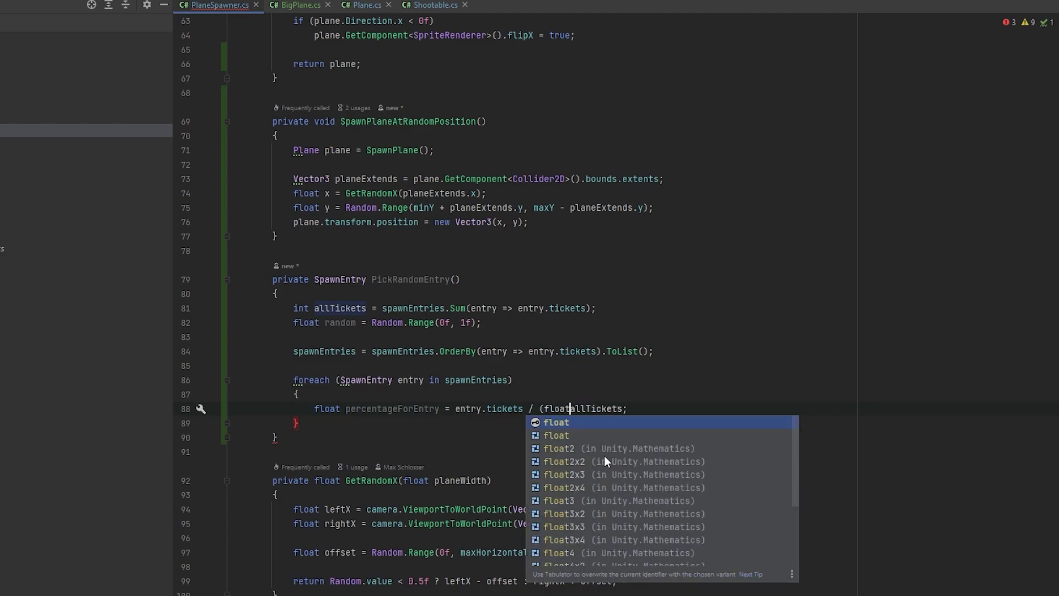
{"action": "left_click", "coordinate": [703, 402]}
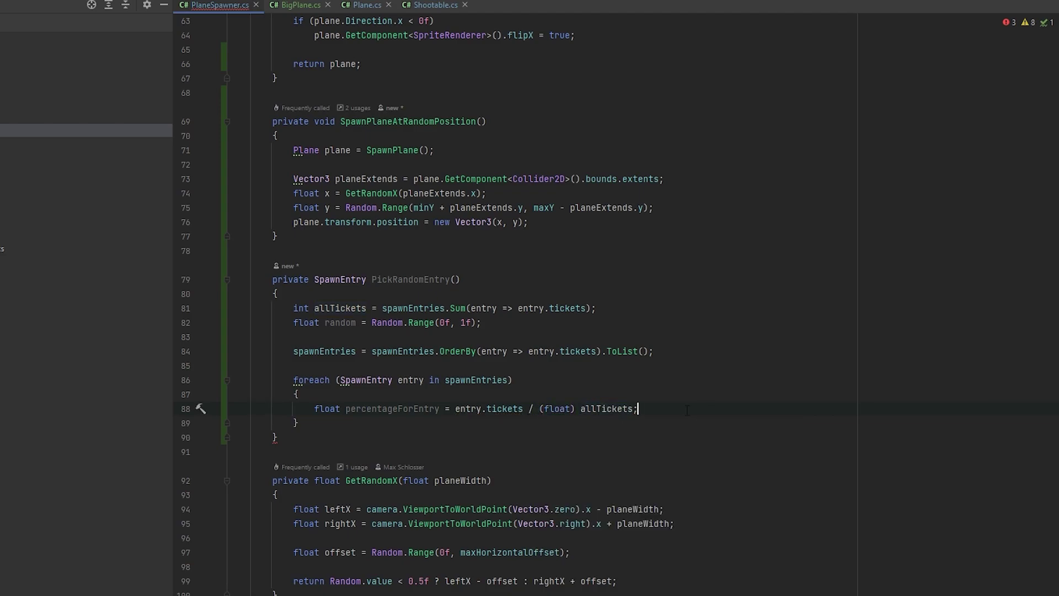
- Inside the loop, add 'if (random < percentageForEntry) return entry;'
{"action": "key", "text": "Return"}
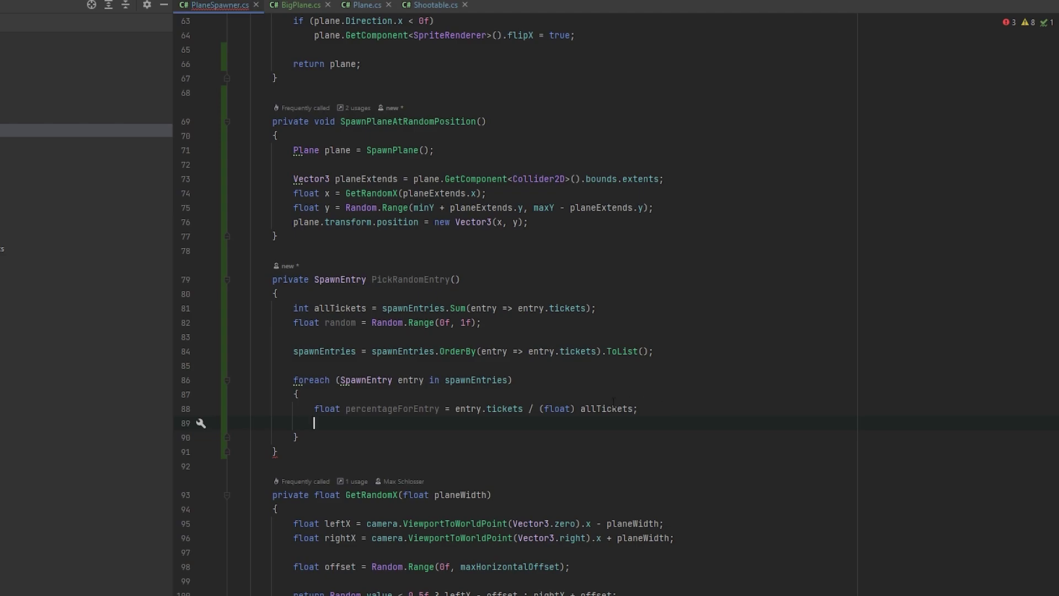
{"action": "type", "text": "if ("}
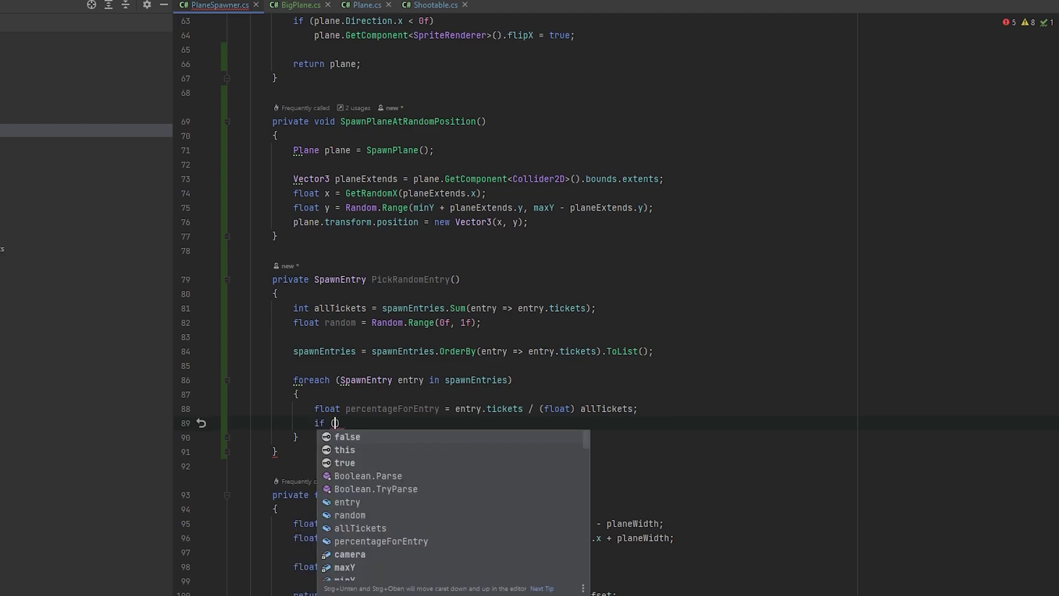
{"action": "type", "text": "random"}
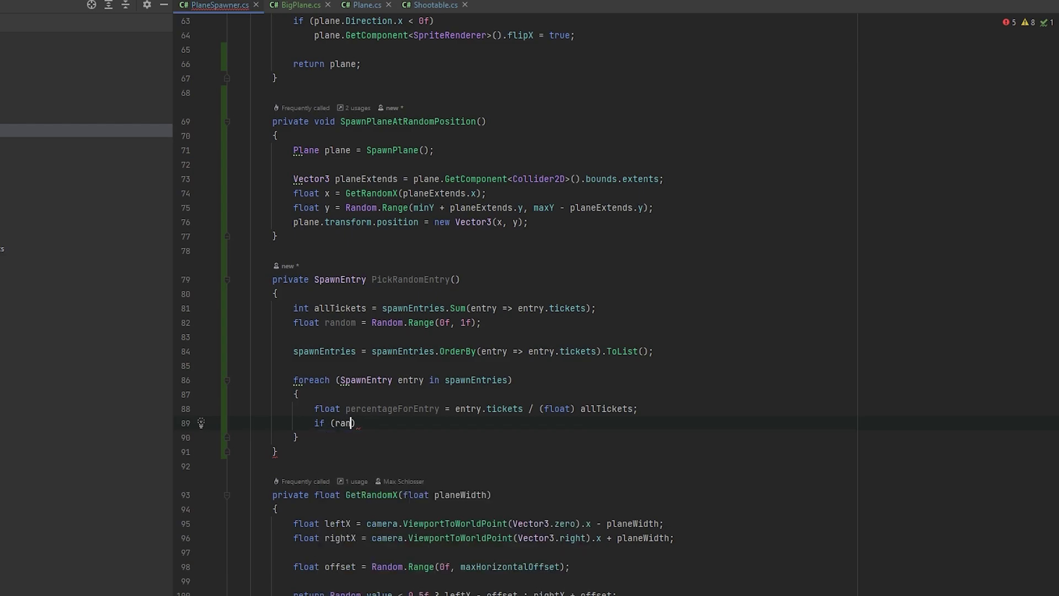
{"action": "type", "text": " < "}
{"action": "type", "text": "per"}
{"action": "key", "text": "Return"}
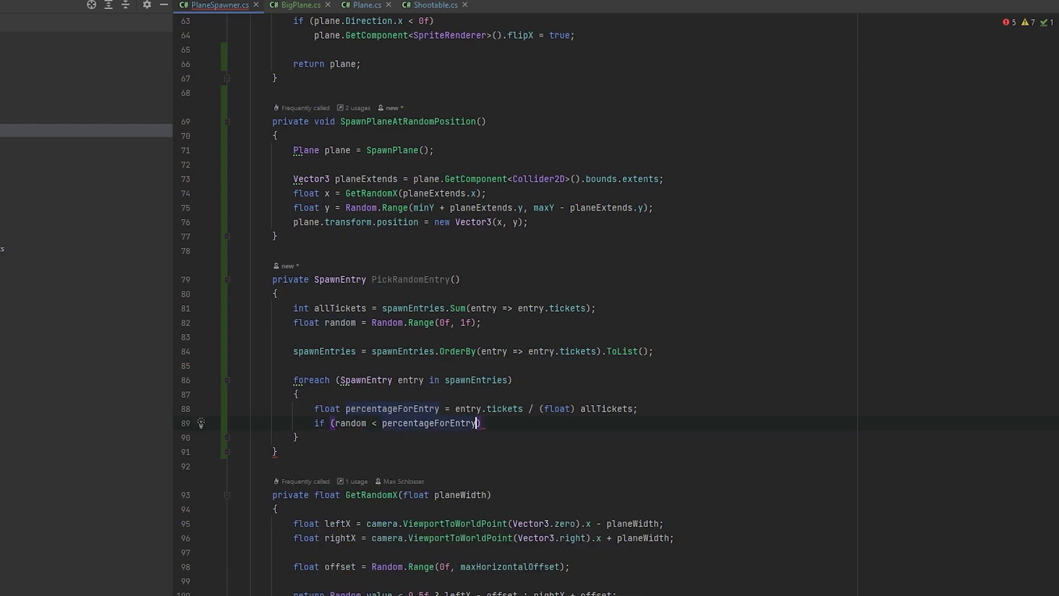
{"action": "type", "text": ") "}
{"action": "type", "text": "return "}
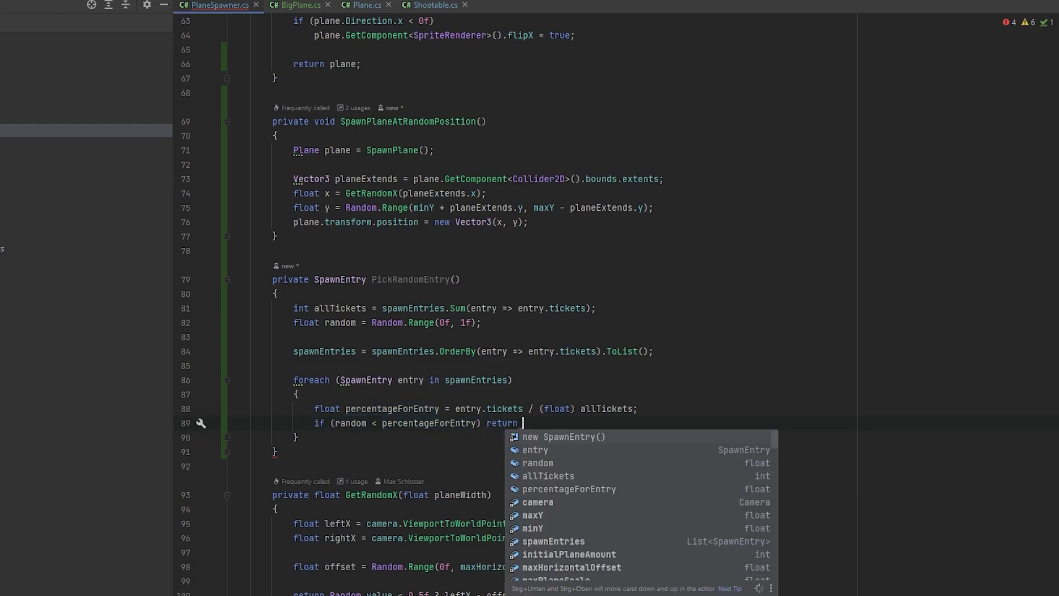
{"action": "type", "text": "entry;"}
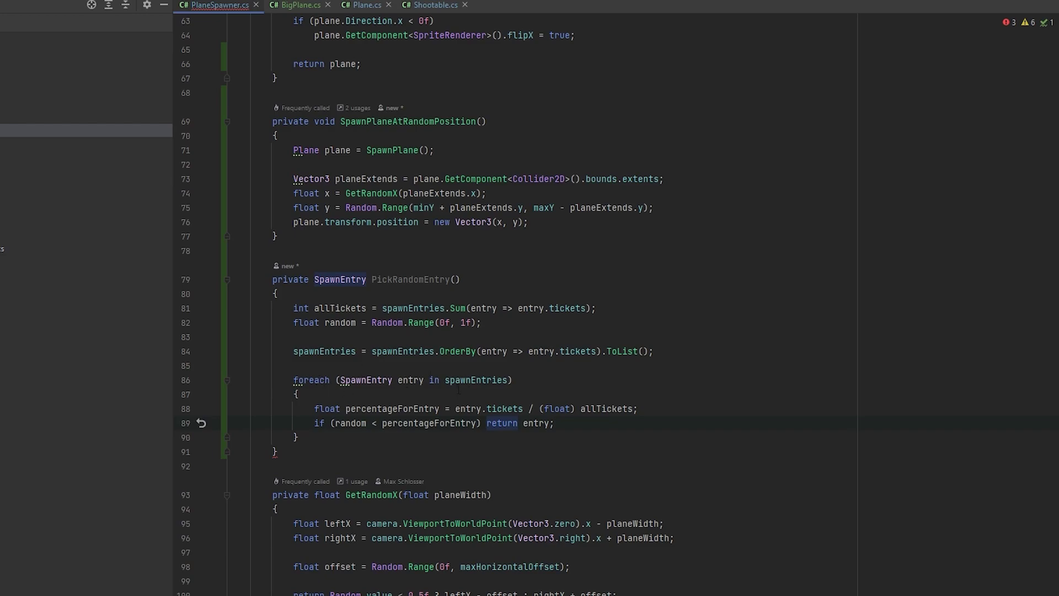
- After the loop's closing brace, add the fallback line 'return spawnEntries[0];'
{"action": "key", "text": "Up"}
{"action": "key", "text": "Up"}
{"action": "key", "text": "Up"}
{"action": "key", "text": "Down"}
{"action": "key", "text": "Down"}
{"action": "key", "text": "Down"}
{"action": "key", "text": "Down"}
{"action": "key", "text": "Return"}
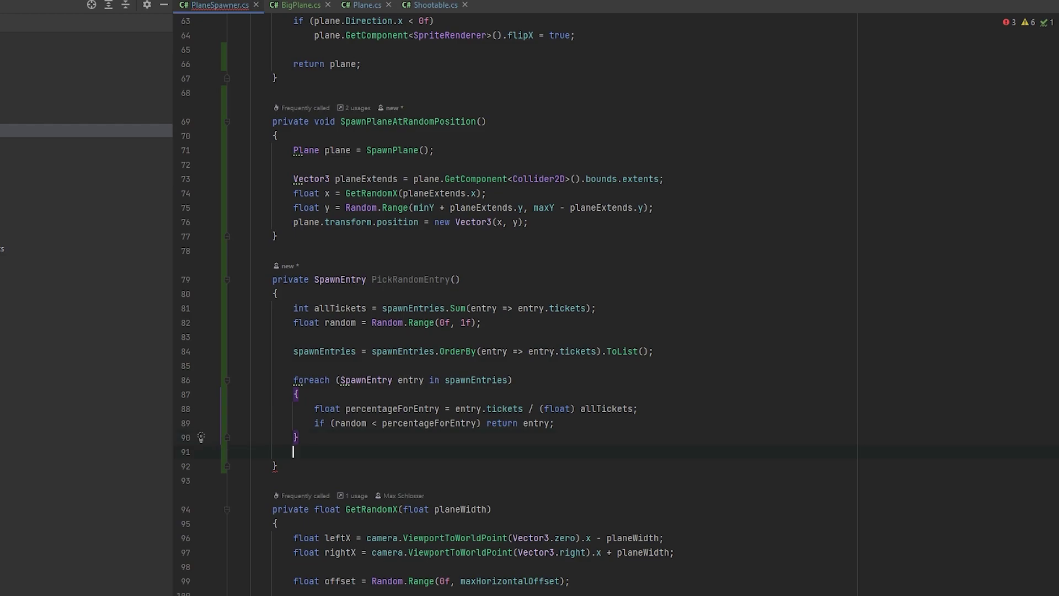
{"action": "key", "text": "Return"}
{"action": "scroll", "coordinate": [409, 405], "scroll_direction": "down", "scroll_amount": 1}
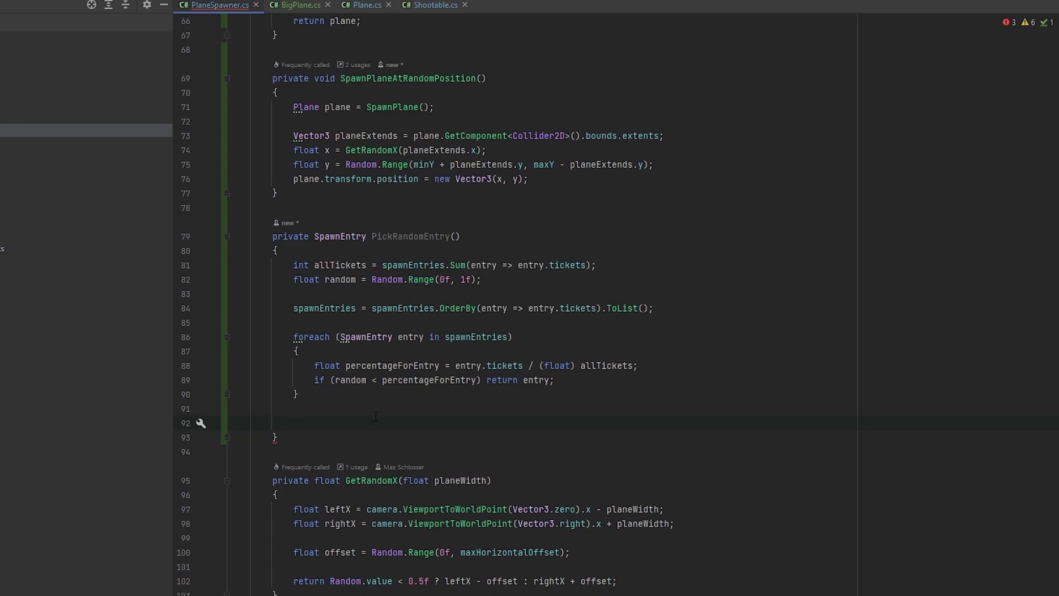
{"action": "type", "text": "return "}
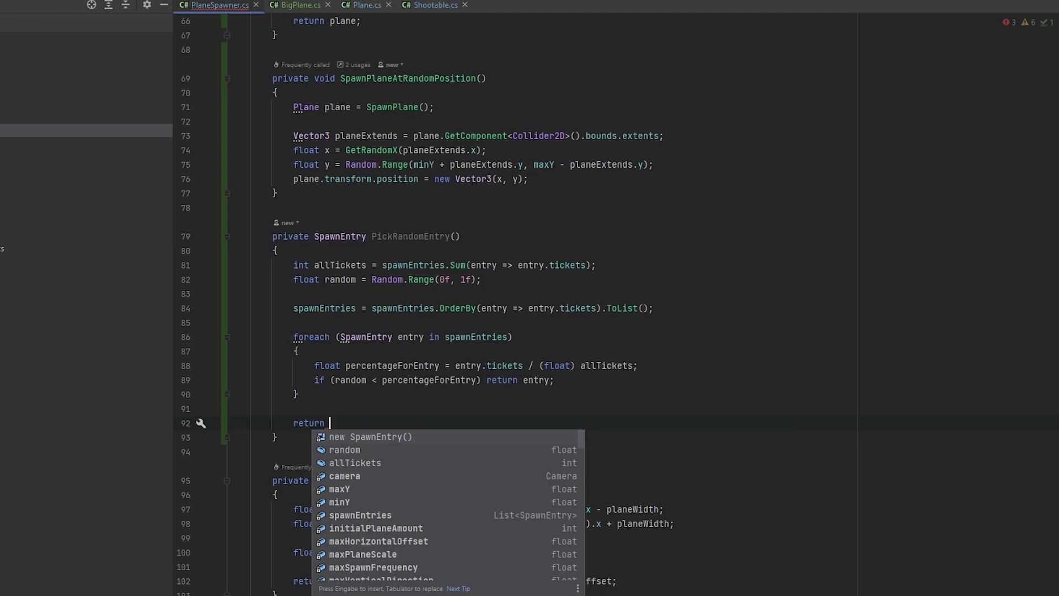
{"action": "type", "text": "spa"}
{"action": "key", "text": "Return"}
{"action": "type", "text": "[0]"}
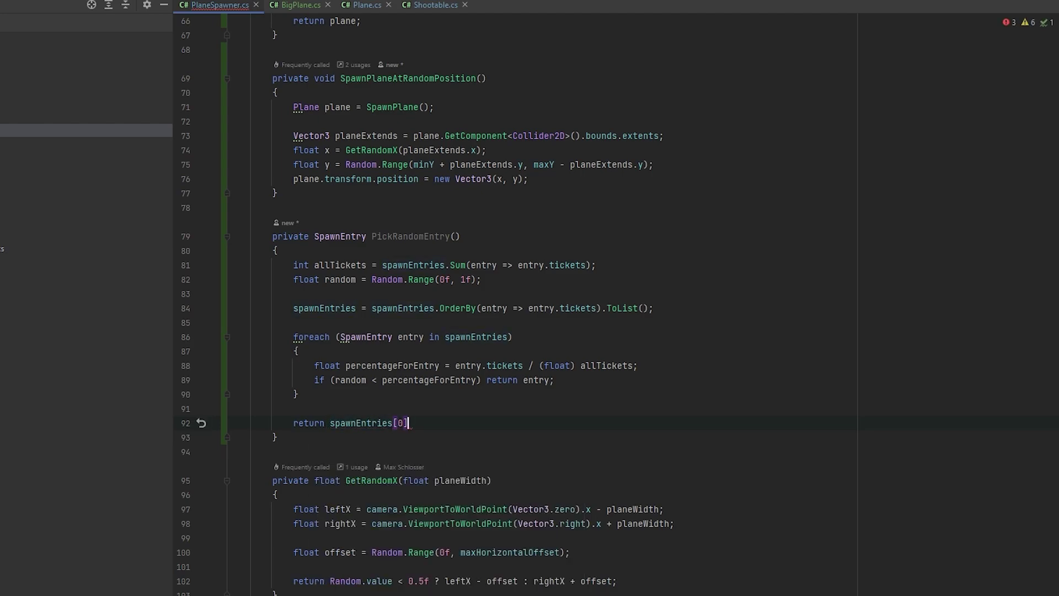
{"action": "type", "text": ";"}
{"action": "scroll", "coordinate": [552, 276], "scroll_direction": "down", "scroll_amount": 1}
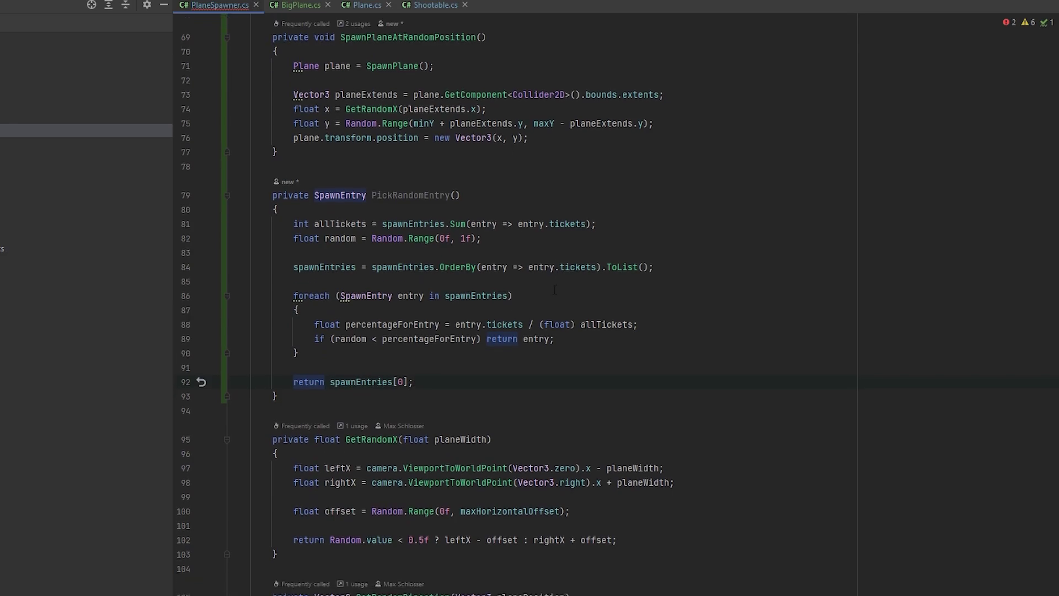
{"action": "left_click", "coordinate": [434, 193]}
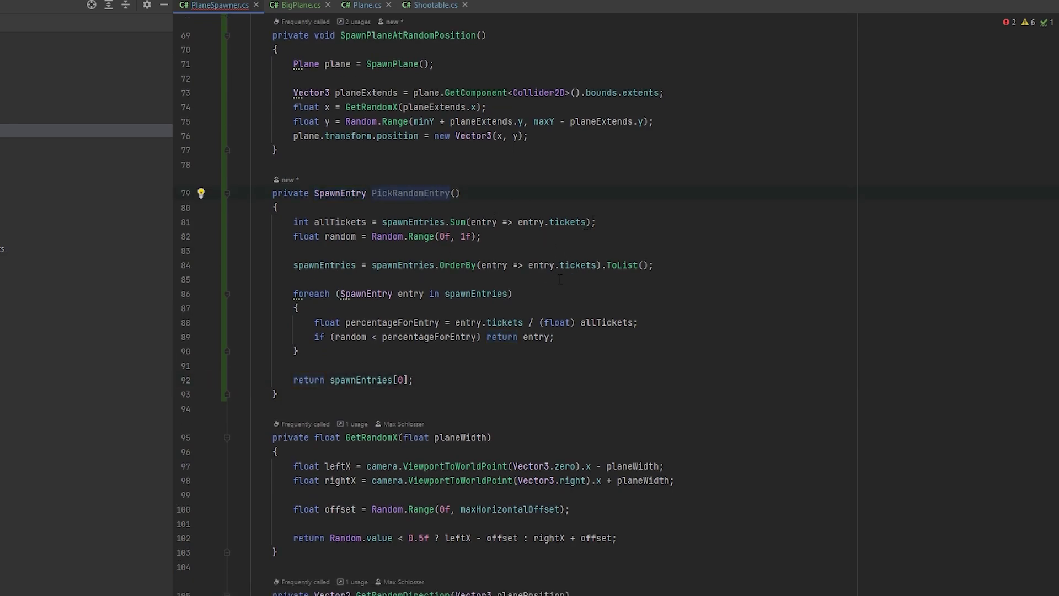
{"action": "scroll", "coordinate": [568, 264], "scroll_direction": "up", "scroll_amount": 6}
{"action": "scroll", "coordinate": [568, 278], "scroll_direction": "up", "scroll_amount": 3}
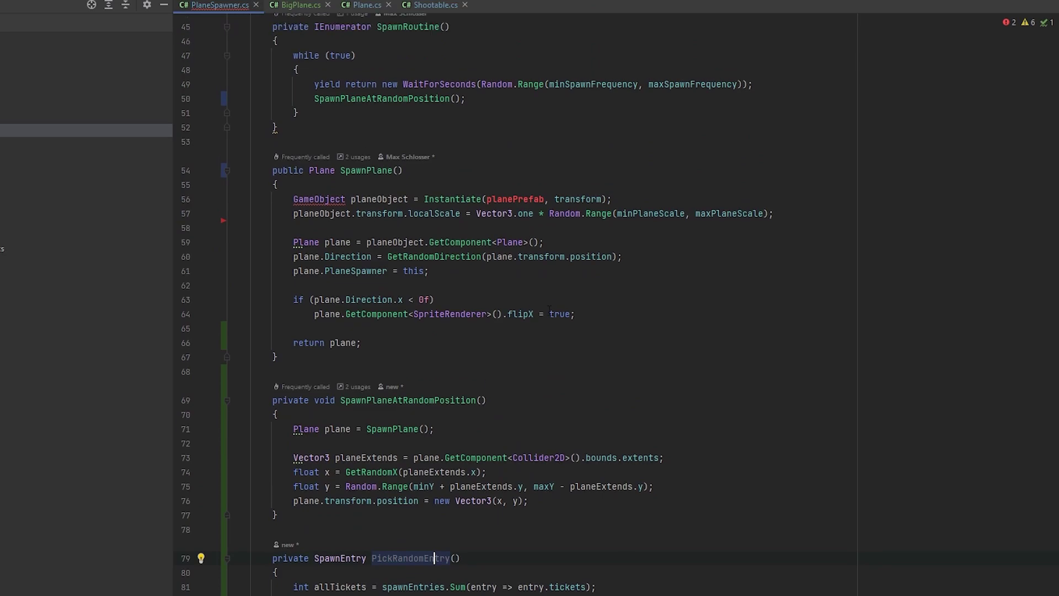
- Make Instantiate use PickRandomEntry().planePrefab instead of planePrefab
{"action": "left_click", "coordinate": [545, 222]}
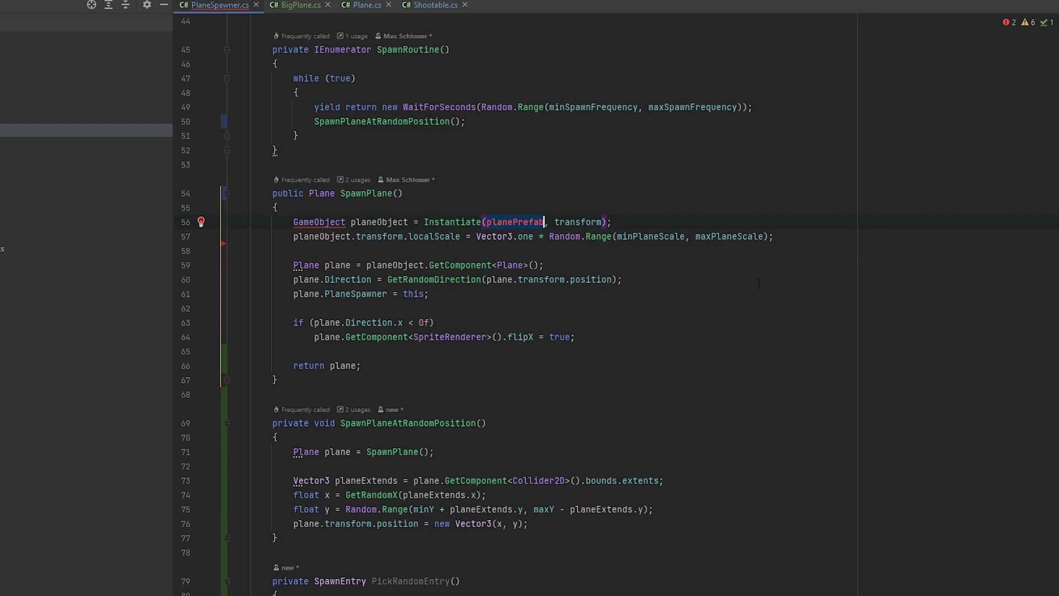
{"action": "type", "text": "Pick"}
{"action": "key", "text": "Return"}
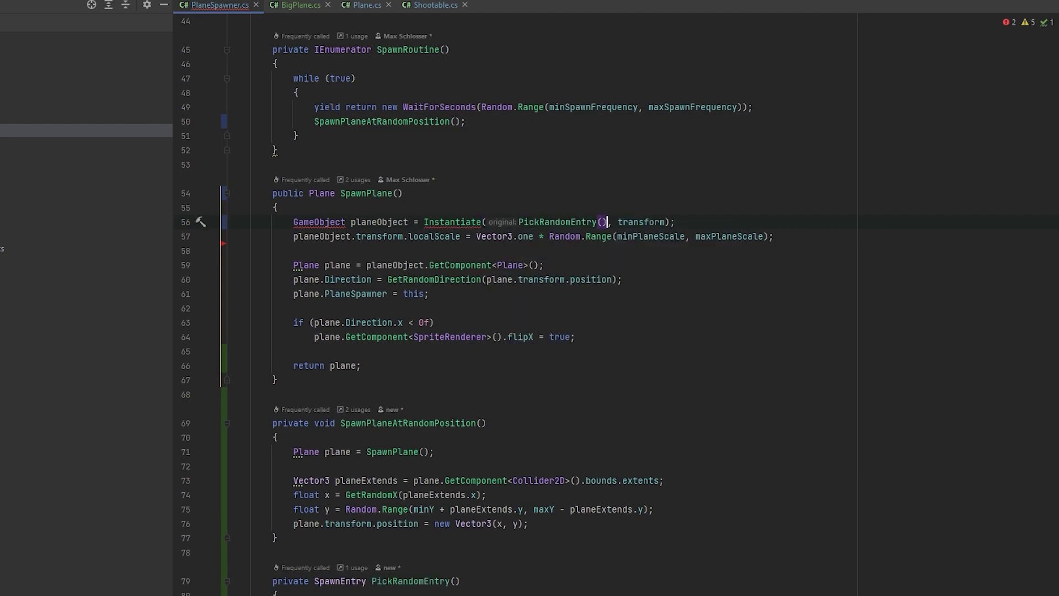
{"action": "type", "text": "."}
{"action": "key", "text": "Return"}
{"action": "key", "text": "Return"}
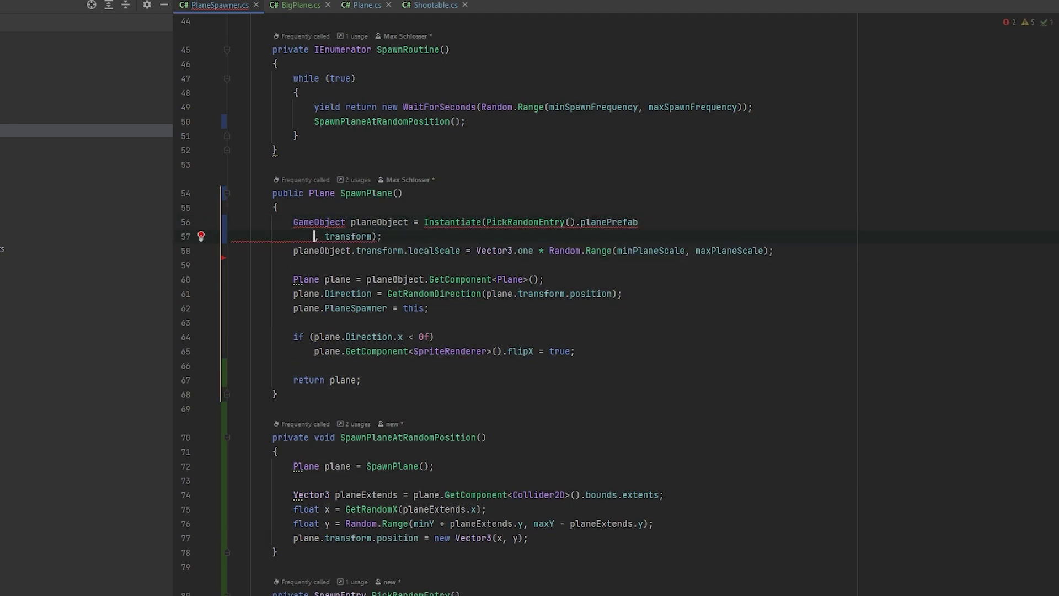
{"action": "key", "text": "BackSpace"}
{"action": "left_click", "coordinate": [724, 194]}
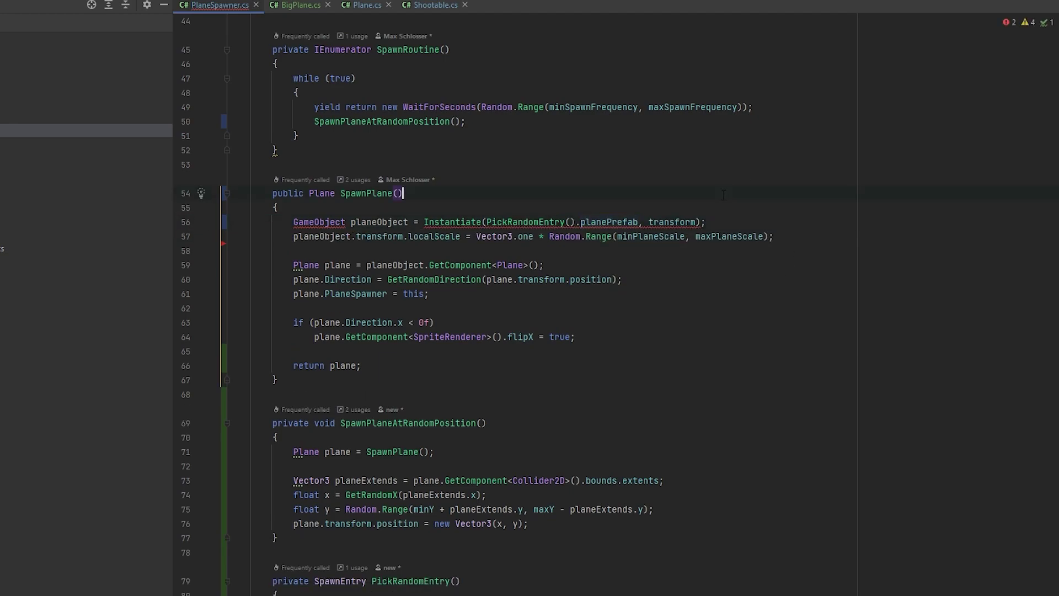
- Declare the instantiated result as 'Plane plane' and delete the redundant GetComponent<Plane> line
{"action": "left_click", "coordinate": [350, 222]}
{"action": "left_click_drag", "start_coordinate": [350, 222], "coordinate": [293, 222]}
{"action": "type", "text": "lane "}
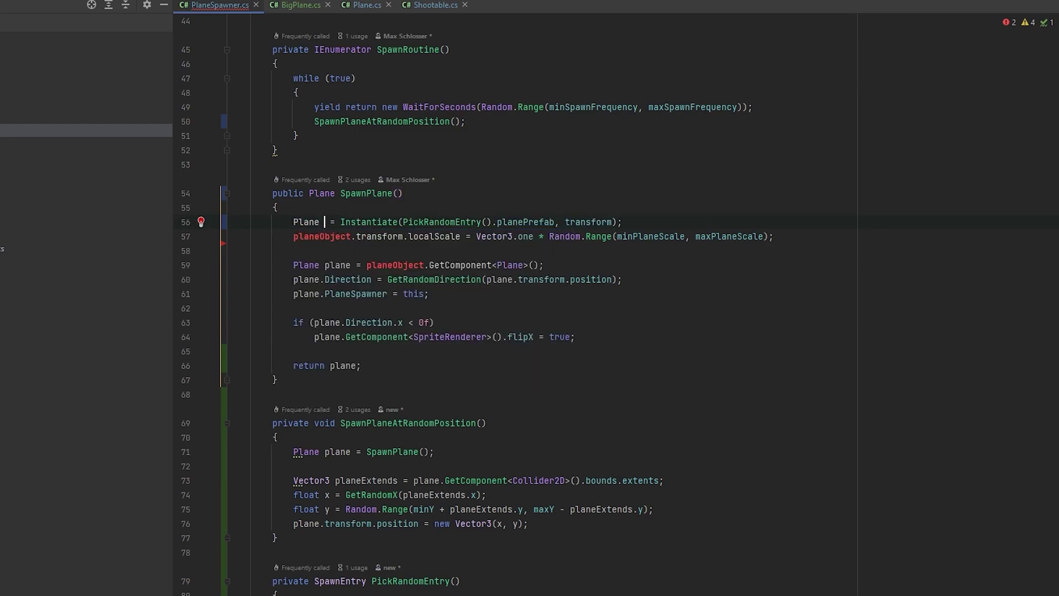
{"action": "type", "text": "plane"}
{"action": "key", "text": "Escape"}
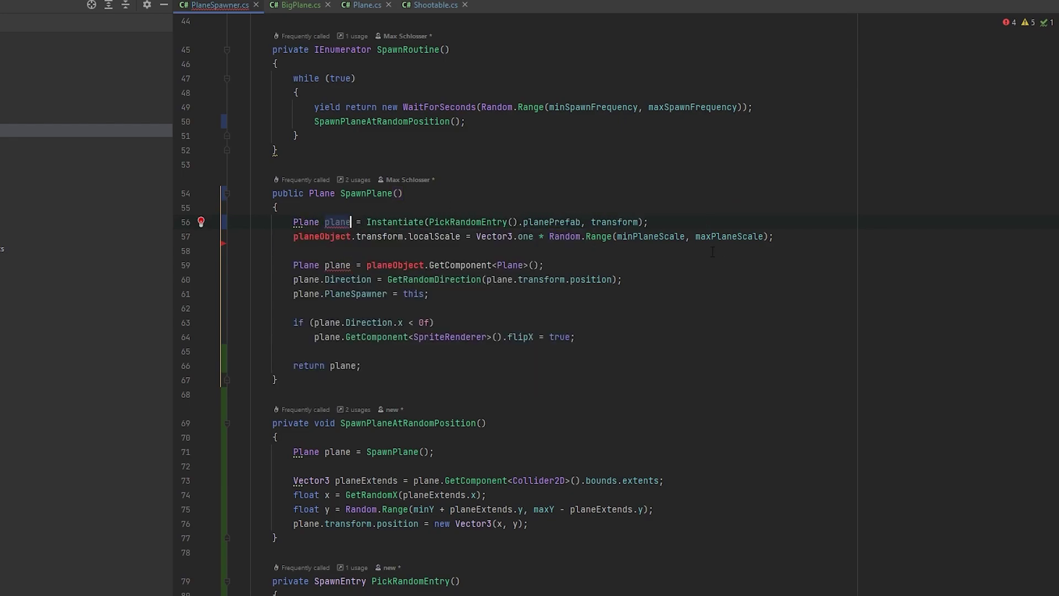
{"action": "left_click", "coordinate": [607, 263]}
{"action": "key", "text": "ctrl+y"}
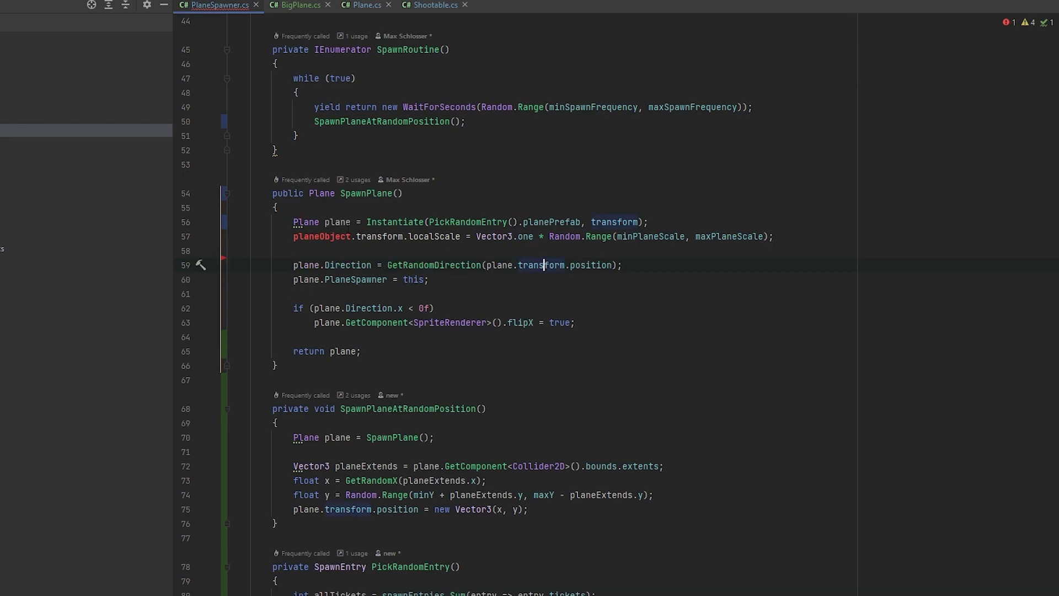
- Rename planeObject to plane in the scale line and review the rest of SpawnPlane
{"action": "left_click", "coordinate": [351, 236]}
{"action": "key", "text": "ctrl+BackSpace"}
{"action": "type", "text": "p"}
{"action": "key", "text": "Return"}
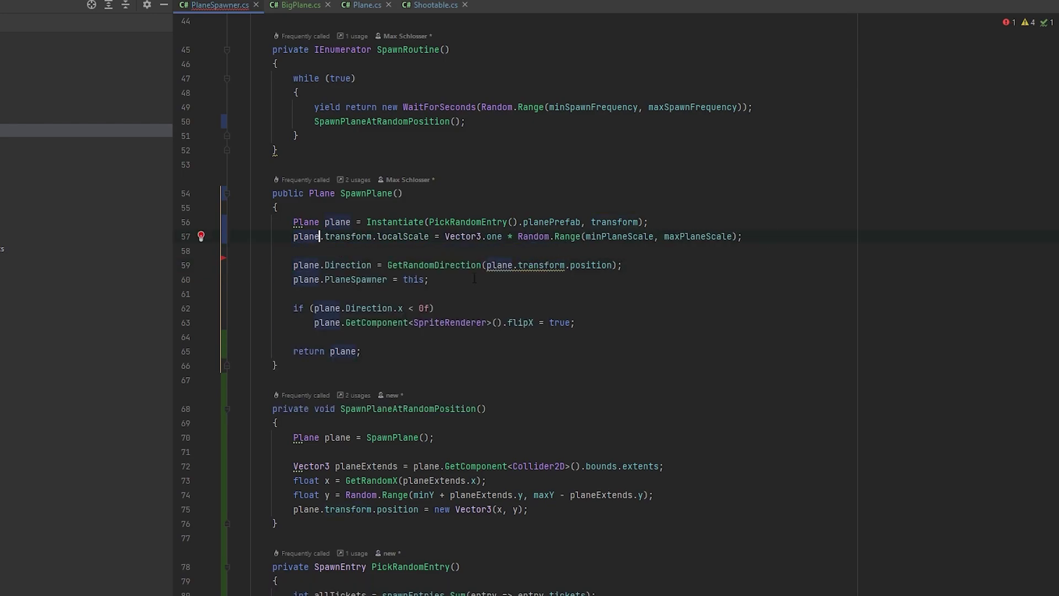
{"action": "left_click", "coordinate": [523, 280]}
{"action": "left_click", "coordinate": [673, 310]}
{"action": "left_click", "coordinate": [406, 216]}
{"action": "left_click", "coordinate": [362, 208]}
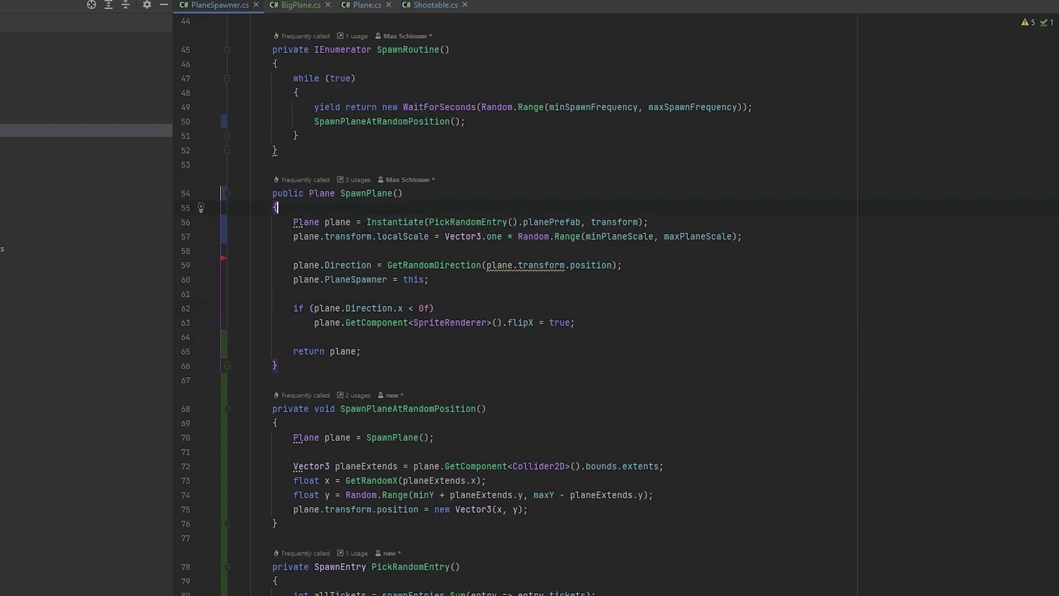
{"action": "left_click", "coordinate": [555, 222]}
{"action": "left_click", "coordinate": [555, 222], "text": "ctrl"}
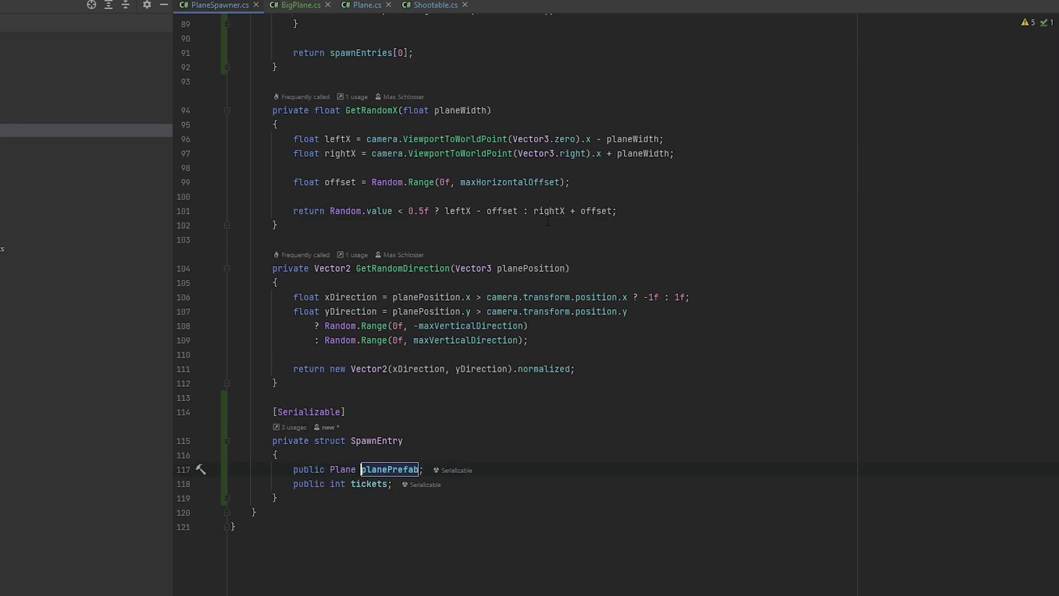
{"action": "key", "text": "Left"}
{"action": "scroll", "coordinate": [454, 440], "scroll_direction": "up", "scroll_amount": 9}
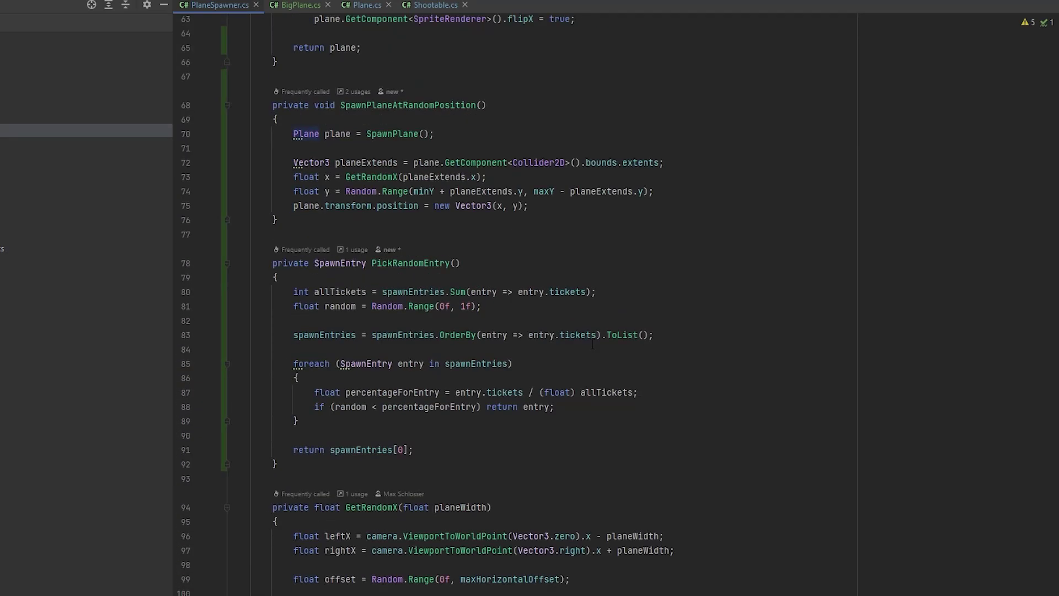
{"action": "scroll", "coordinate": [454, 439], "scroll_direction": "up", "scroll_amount": 6}
{"action": "scroll", "coordinate": [569, 352], "scroll_direction": "up", "scroll_amount": 4}
{"action": "scroll", "coordinate": [568, 352], "scroll_direction": "up", "scroll_amount": 4}
{"action": "scroll", "coordinate": [568, 352], "scroll_direction": "up", "scroll_amount": 3}
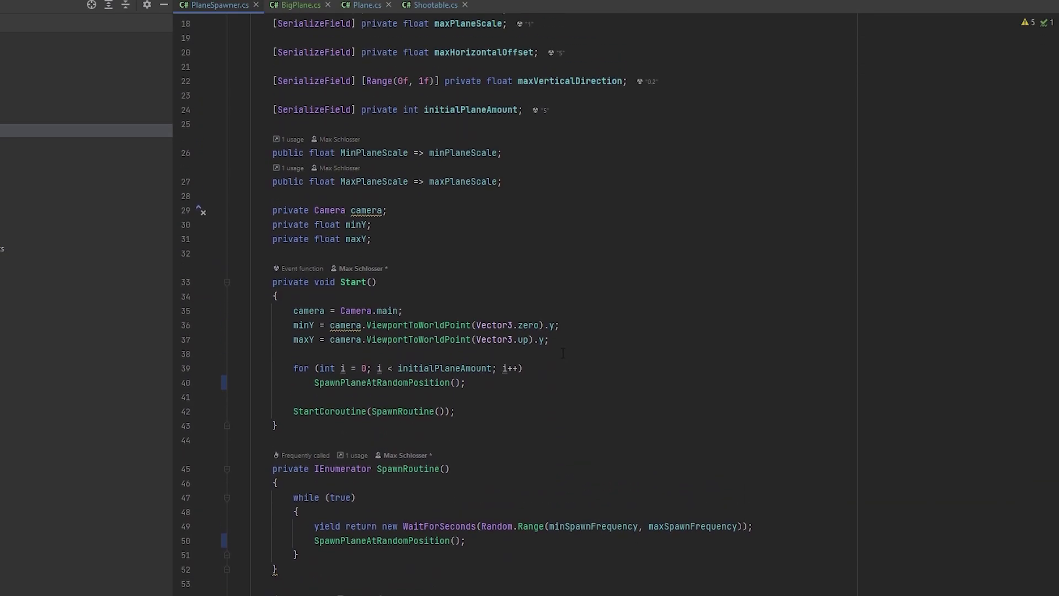
{"action": "scroll", "coordinate": [568, 352], "scroll_direction": "down", "scroll_amount": 3}
{"action": "left_click", "coordinate": [335, 512]}
{"action": "key", "text": "Up"}
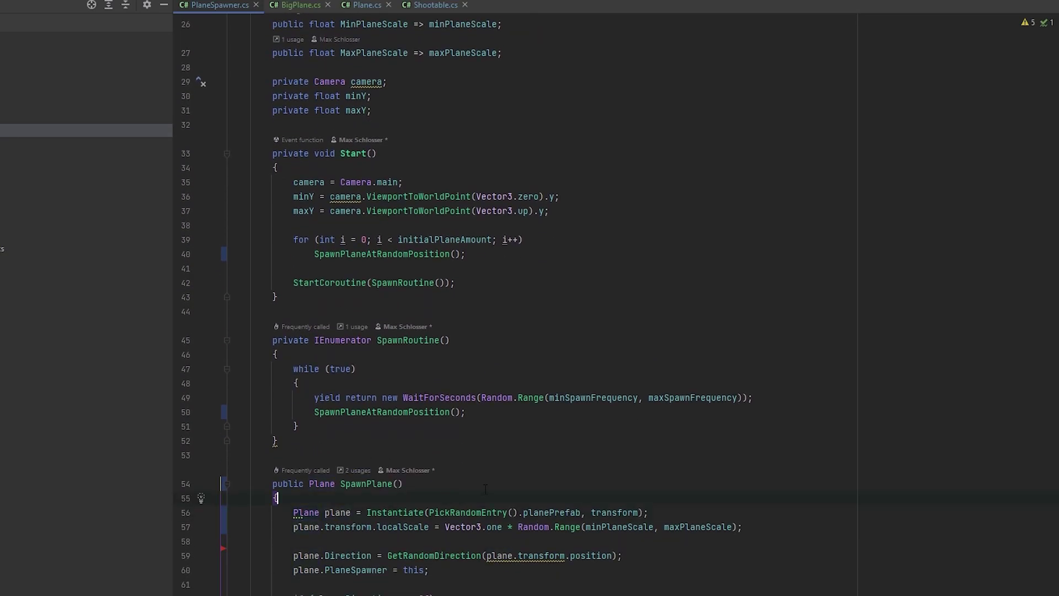
{"action": "scroll", "coordinate": [568, 352], "scroll_direction": "down", "scroll_amount": 2}
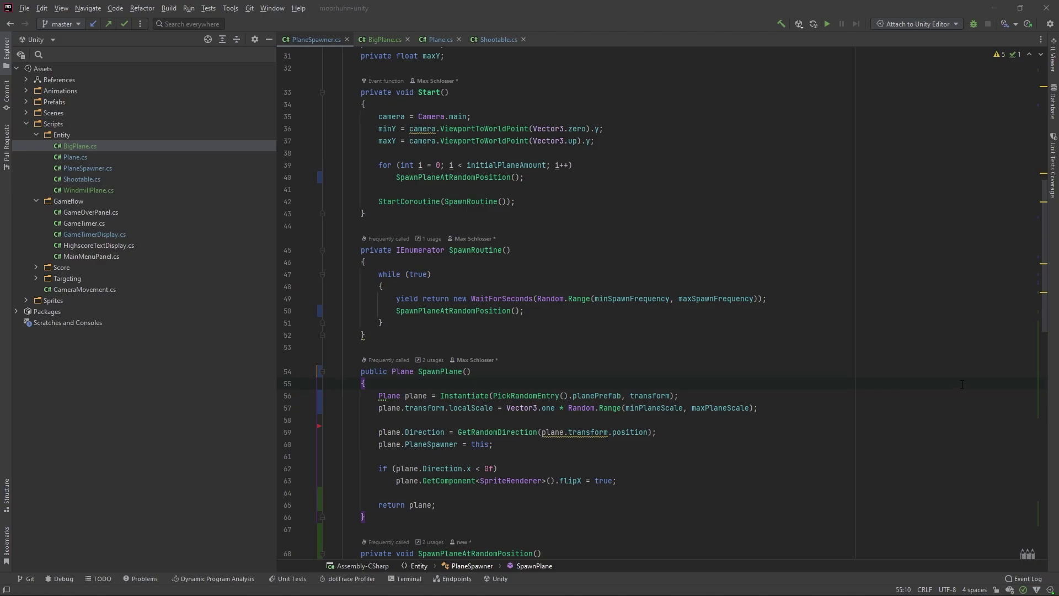
- Return to Unity and re-centre the scene view on the windmills
{"action": "left_click", "coordinate": [988, 7]}
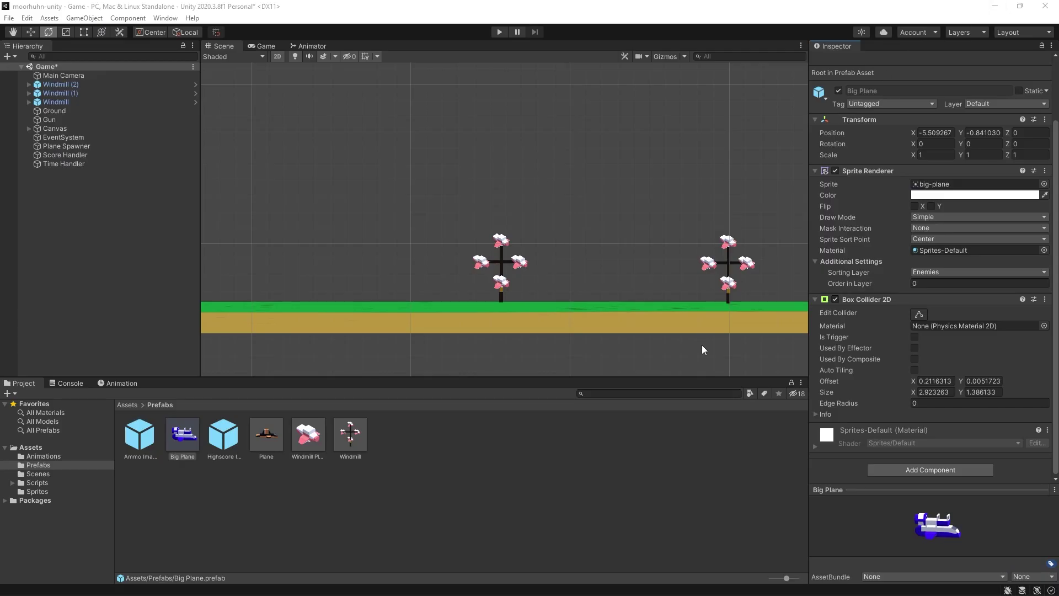
{"action": "left_click", "coordinate": [714, 532]}
{"action": "scroll", "coordinate": [638, 293], "scroll_direction": "down", "scroll_amount": 2}
{"action": "middle_click_drag", "start_coordinate": [638, 293], "coordinate": [557, 300]}
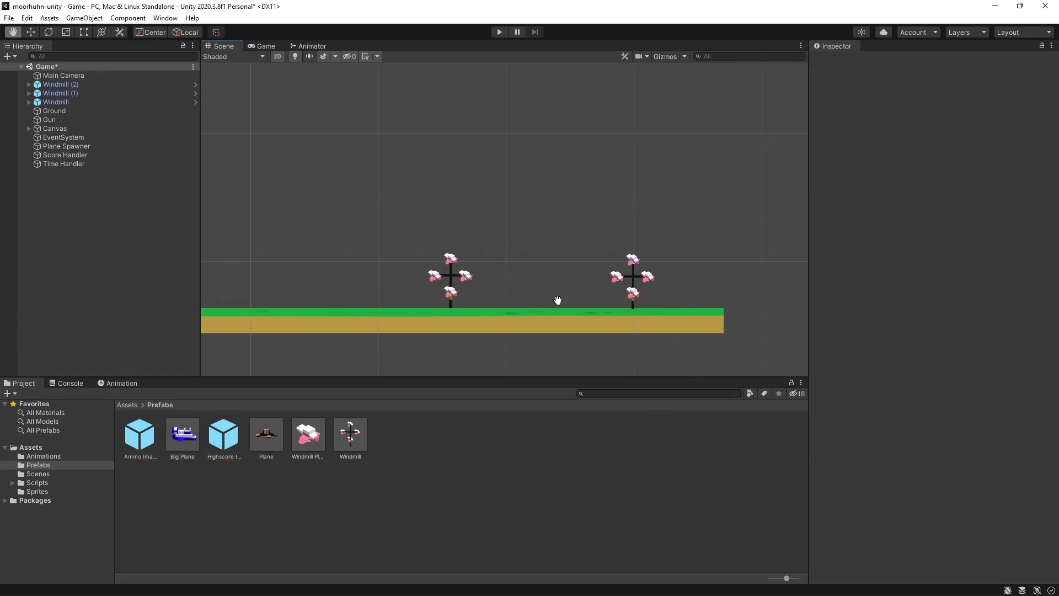
{"action": "left_click_drag", "start_coordinate": [518, 337], "coordinate": [544, 350]}
{"action": "key", "text": "e"}
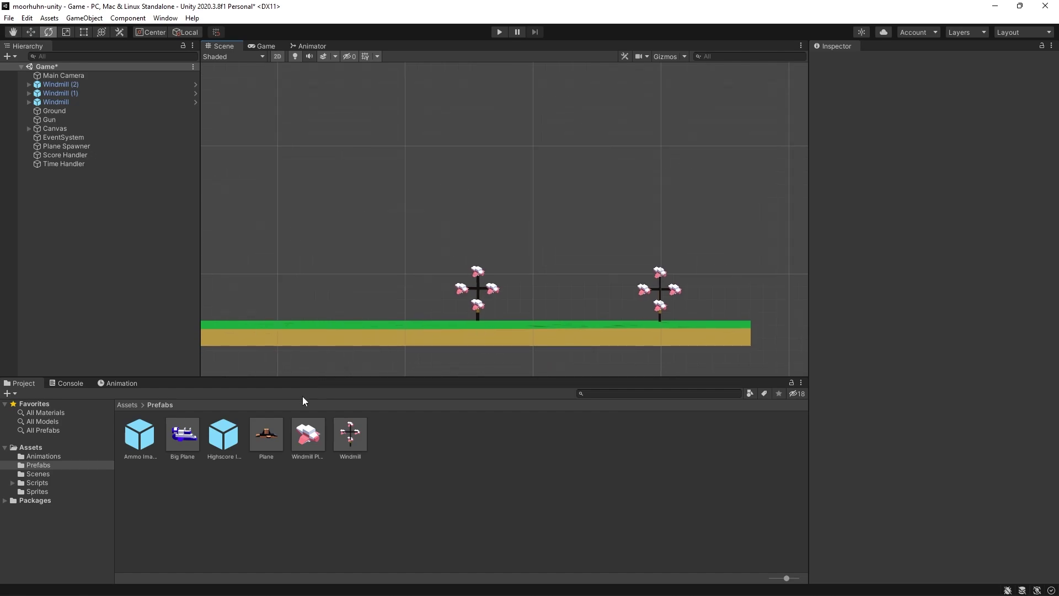
- Add the Windmill Plane script component to the Windmill Plane prefab
{"action": "left_click", "coordinate": [300, 436]}
{"action": "left_click", "coordinate": [916, 469]}
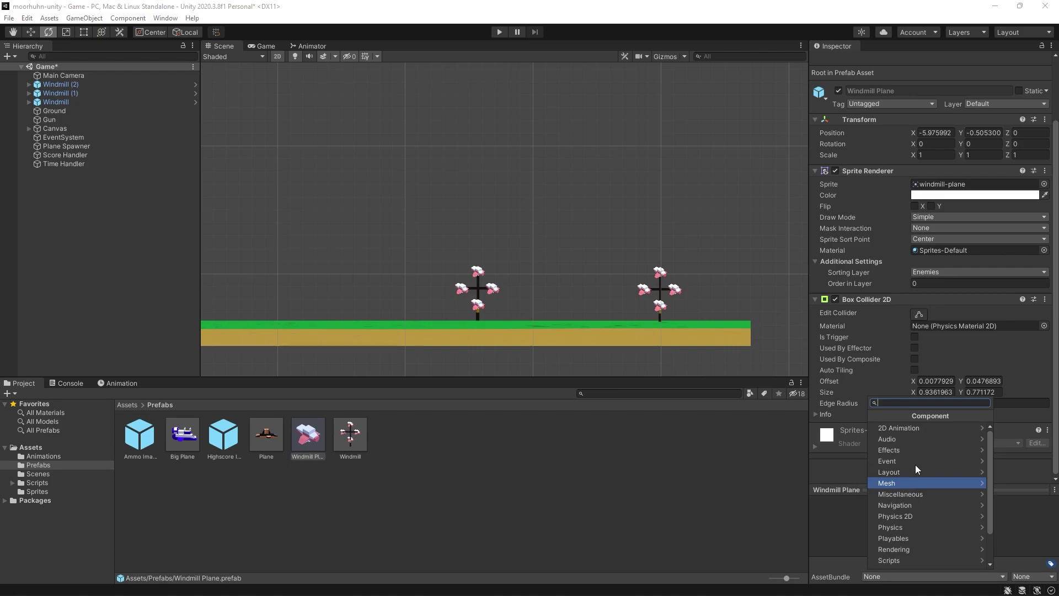
{"action": "type", "text": "wind"}
{"action": "key", "text": "Down"}
{"action": "key", "text": "Return"}
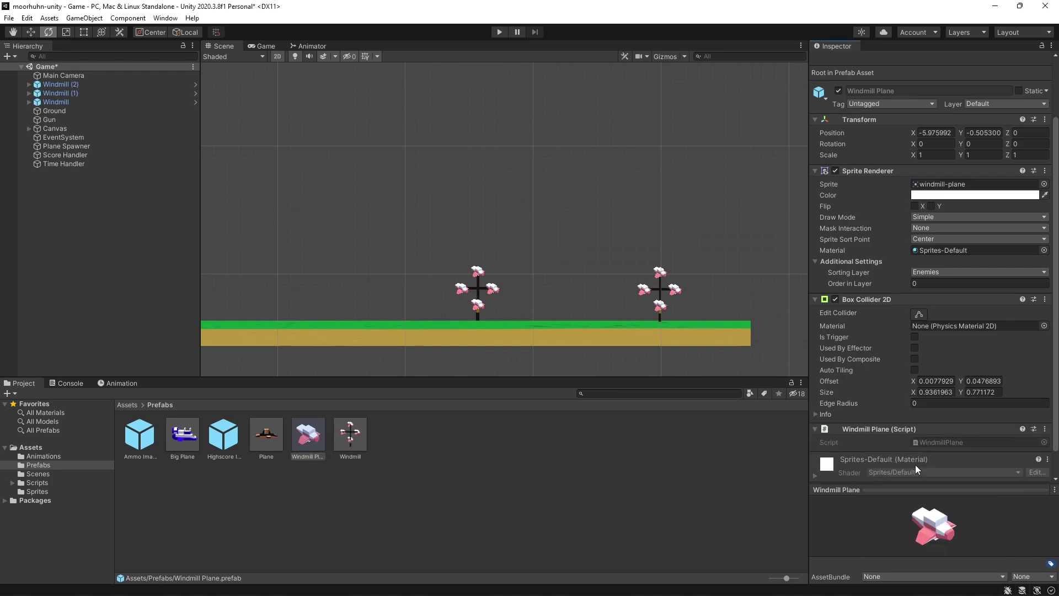
- Add the Big Plane script component to the Big Plane prefab and save the scene
{"action": "left_click", "coordinate": [183, 434]}
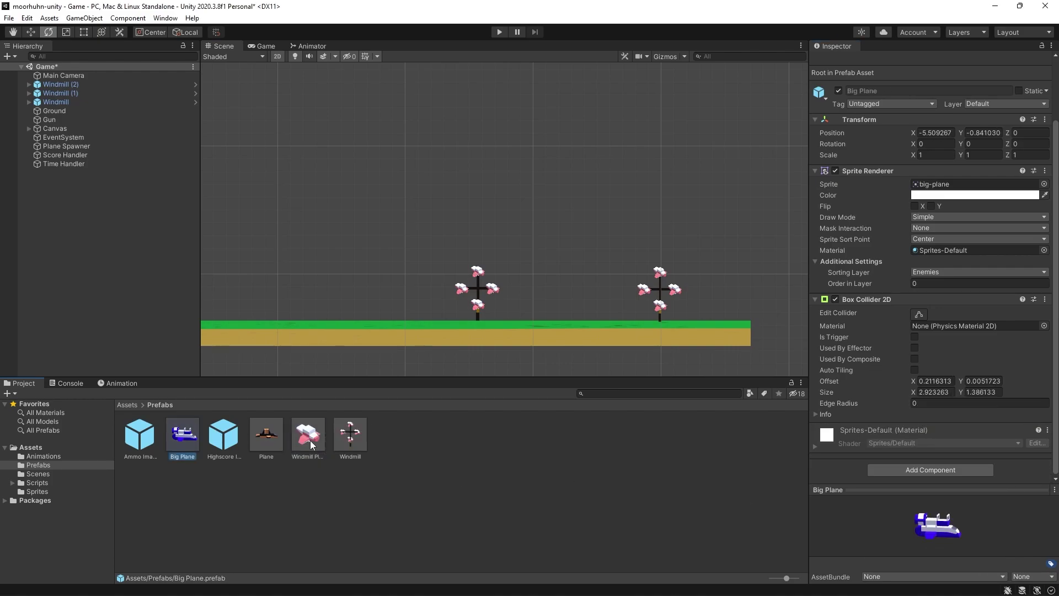
{"action": "left_click", "coordinate": [944, 469]}
{"action": "type", "text": "big"}
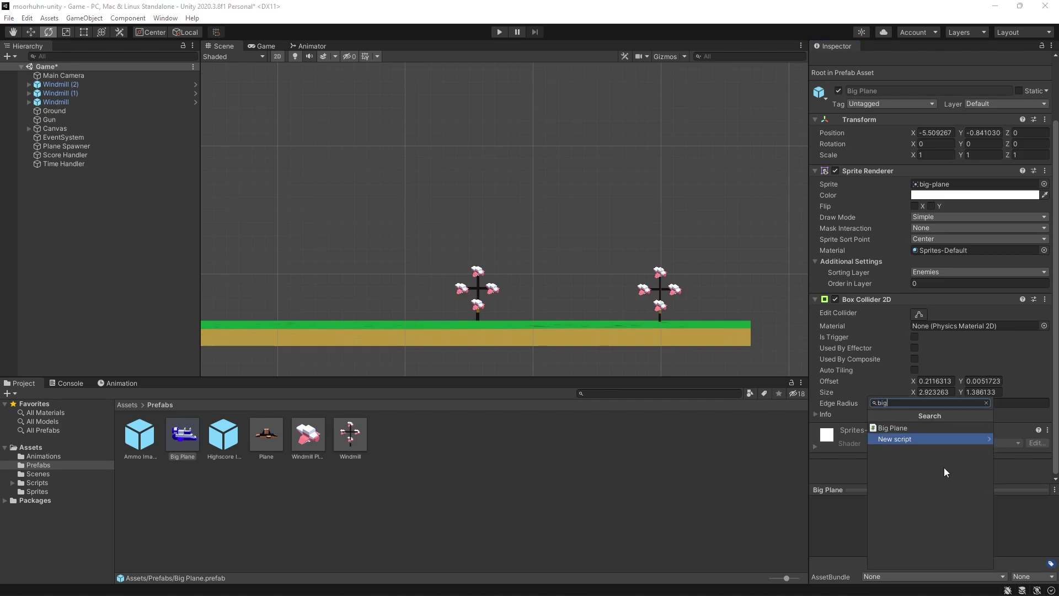
{"action": "key", "text": "Return"}
{"action": "scroll", "coordinate": [908, 415], "scroll_direction": "down", "scroll_amount": 3}
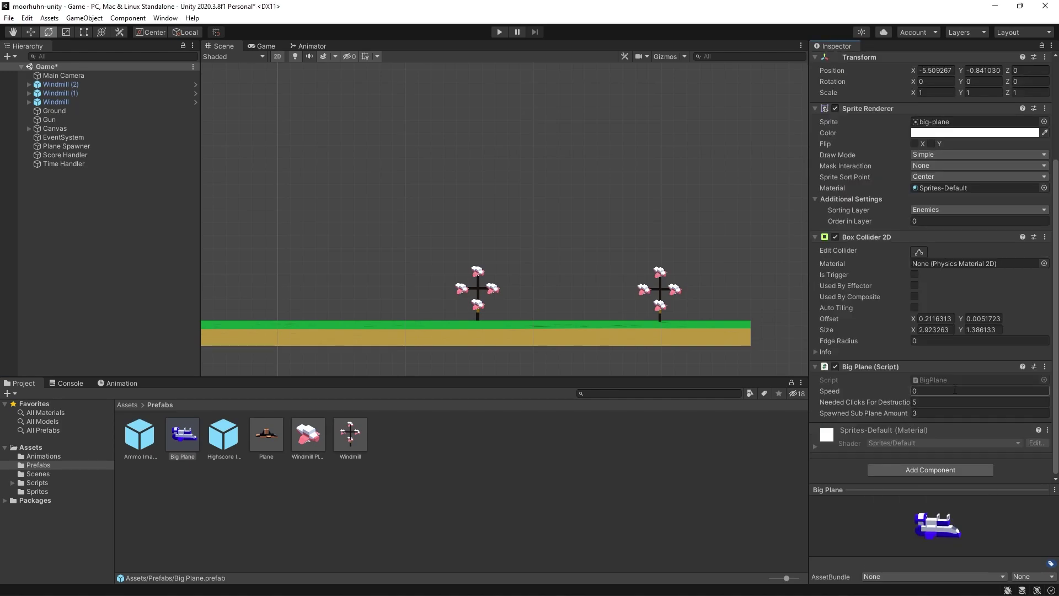
{"action": "key", "text": "ctrl+s"}
{"action": "left_click", "coordinate": [742, 448]}
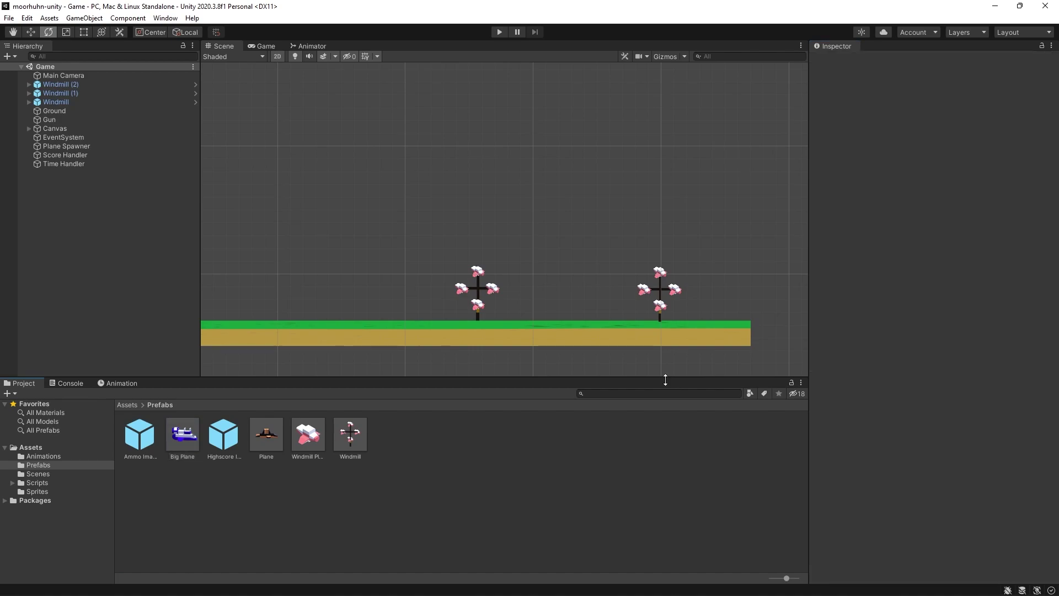
- Give Plane Spawner two Spawn Entries holding the Plane and Big Plane prefabs
{"action": "left_click", "coordinate": [110, 147]}
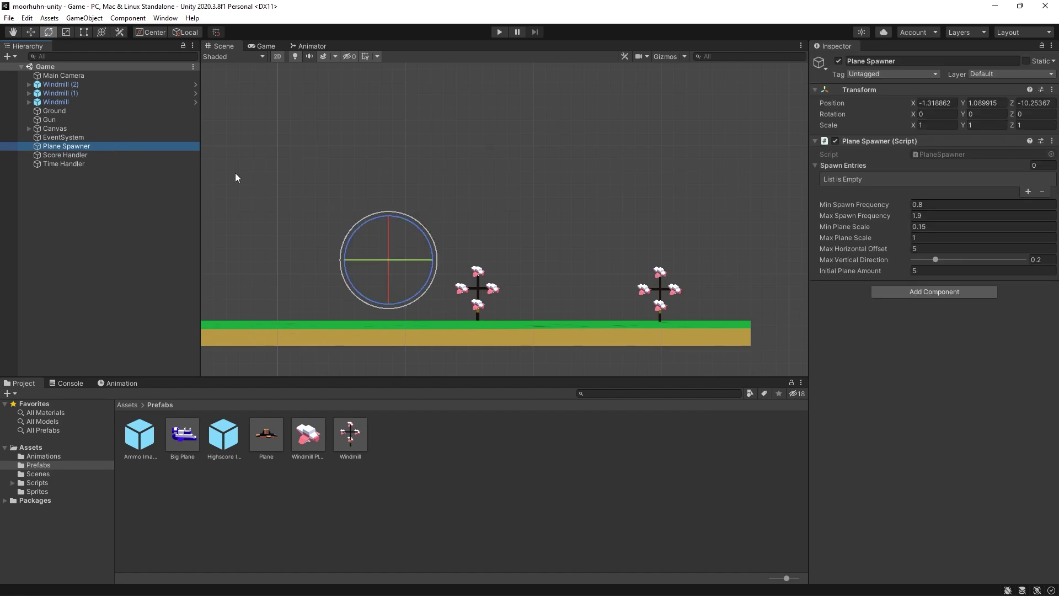
{"action": "left_click", "coordinate": [847, 165]}
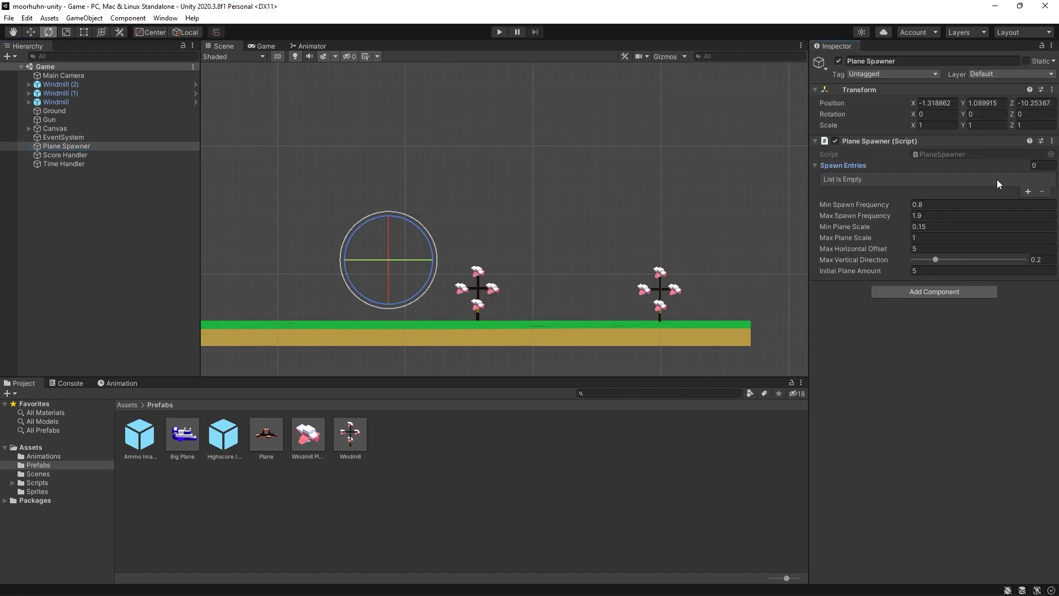
{"action": "left_click", "coordinate": [1028, 188]}
{"action": "left_click", "coordinate": [1028, 213]}
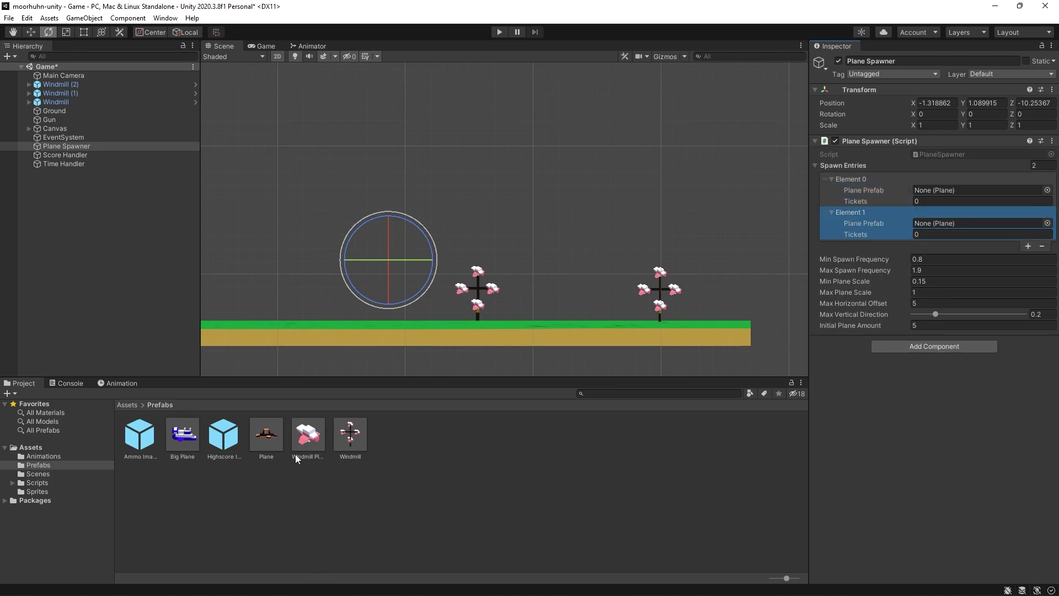
{"action": "left_click_drag", "start_coordinate": [266, 434], "coordinate": [948, 190]}
{"action": "mouse_move", "coordinate": [190, 453]}
{"action": "left_mouse_down"}
{"action": "mouse_move", "coordinate": [900, 204]}
{"action": "mouse_move", "coordinate": [975, 223]}
{"action": "left_mouse_up"}
- Set tickets to 9 for Plane and 1 for Big Plane, then save the scene
{"action": "left_click", "coordinate": [1016, 201]}
{"action": "type", "text": "9"}
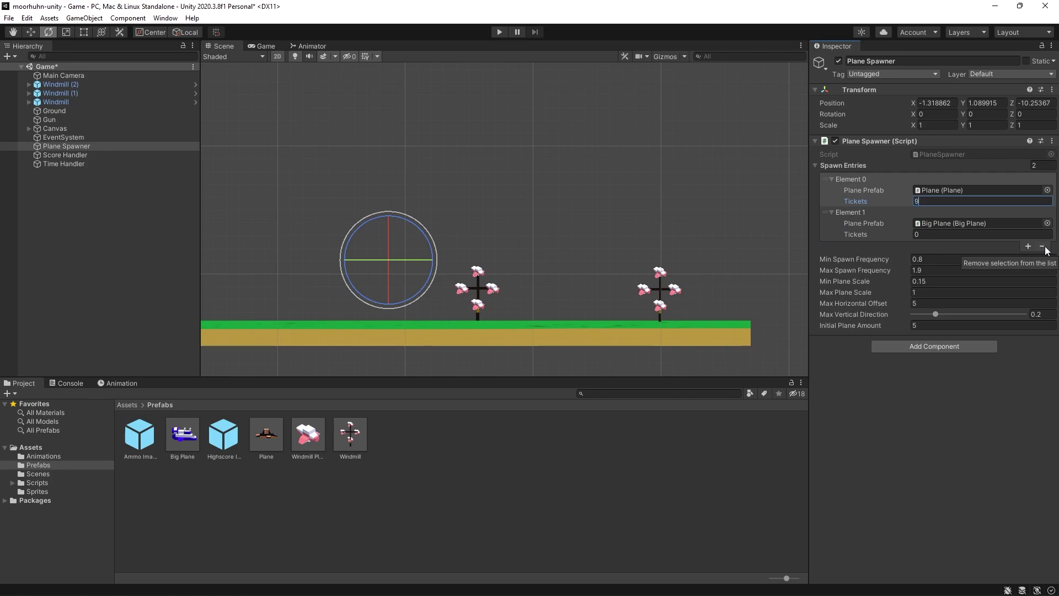
{"action": "left_click", "coordinate": [938, 234]}
{"action": "type", "text": "1"}
{"action": "key", "text": "Return"}
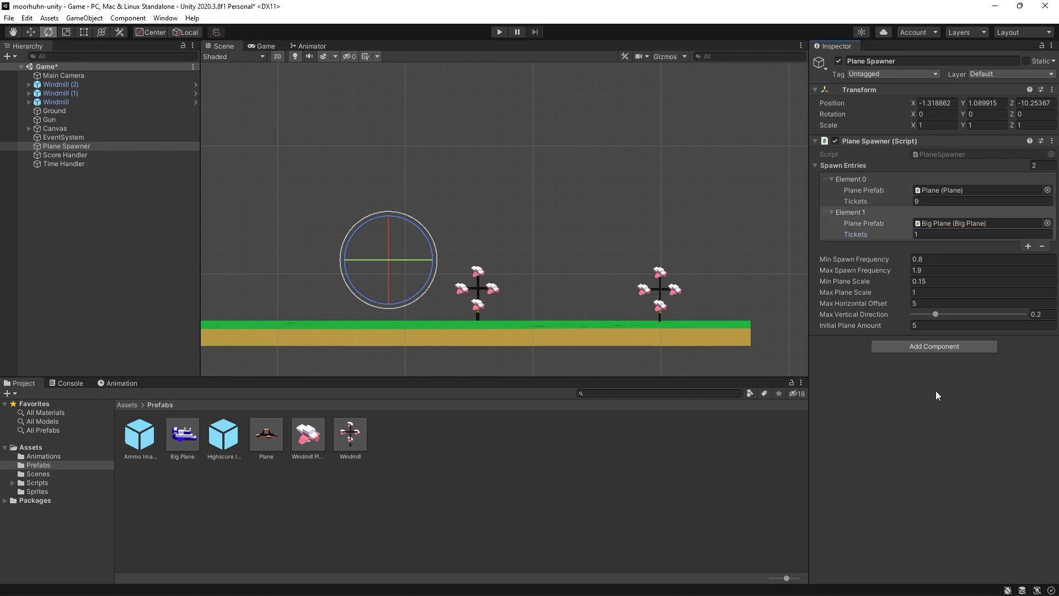
{"action": "key", "text": "ctrl+s"}
- Enter play mode and shoot the windmill planes and flying planes, reloading between bursts
{"action": "left_click", "coordinate": [499, 31]}
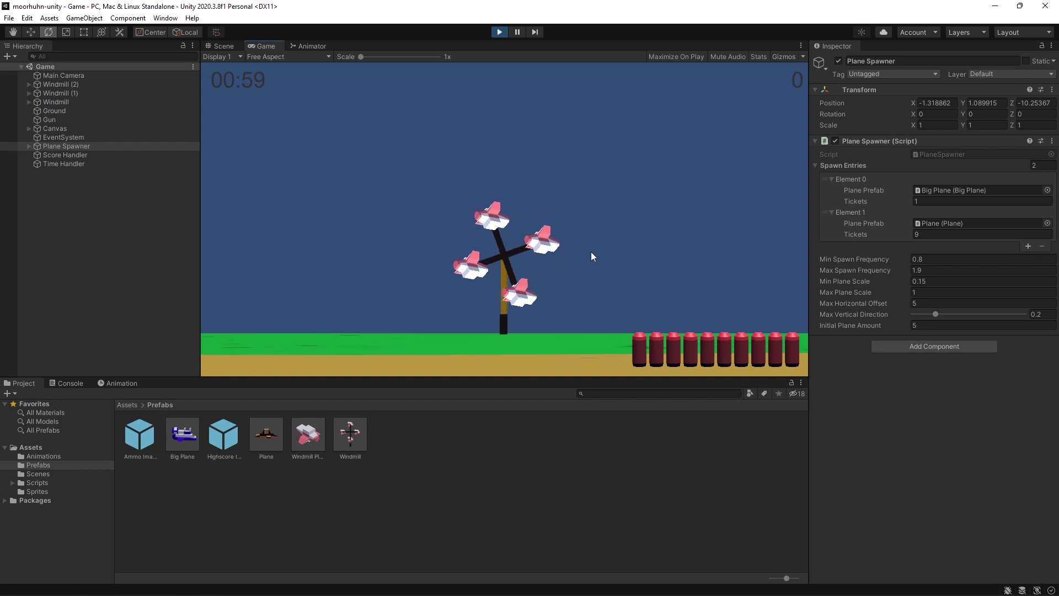
{"action": "left_click", "coordinate": [657, 263]}
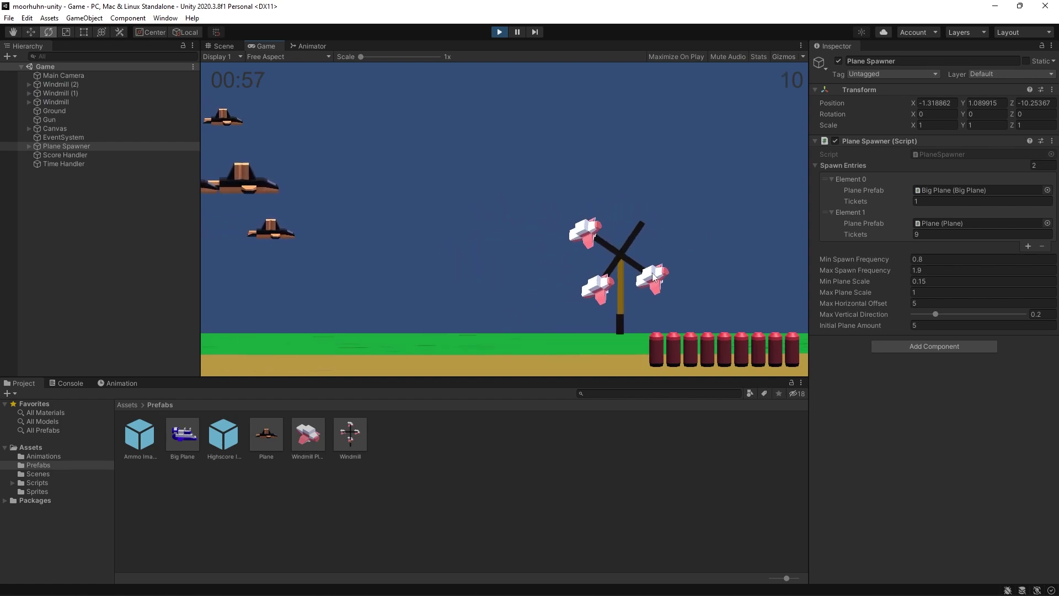
{"action": "left_click", "coordinate": [655, 276]}
{"action": "left_click", "coordinate": [651, 278]}
{"action": "left_click", "coordinate": [657, 265]}
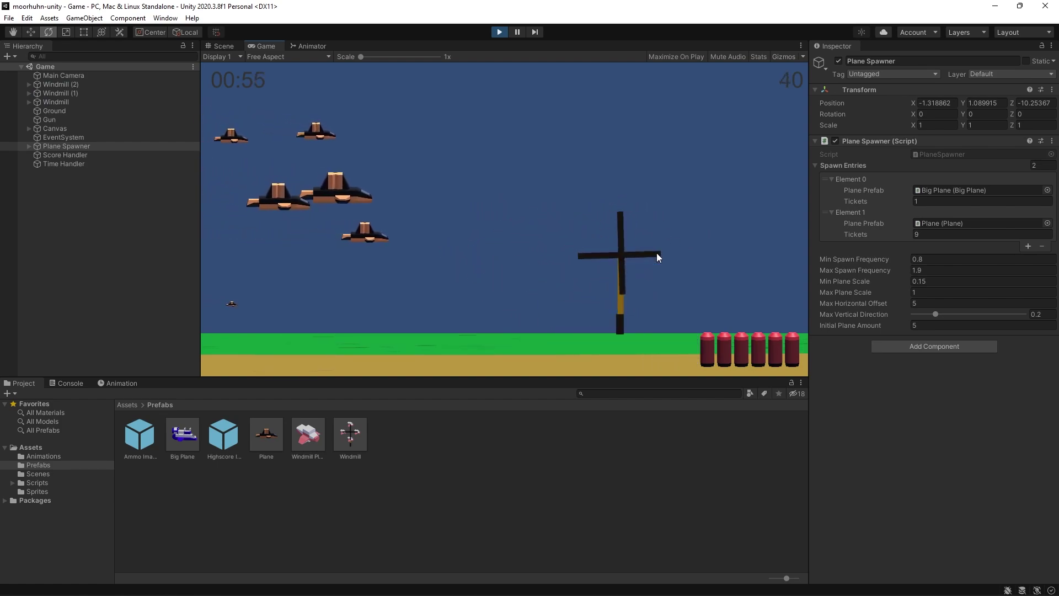
{"action": "right_click", "coordinate": [648, 258]}
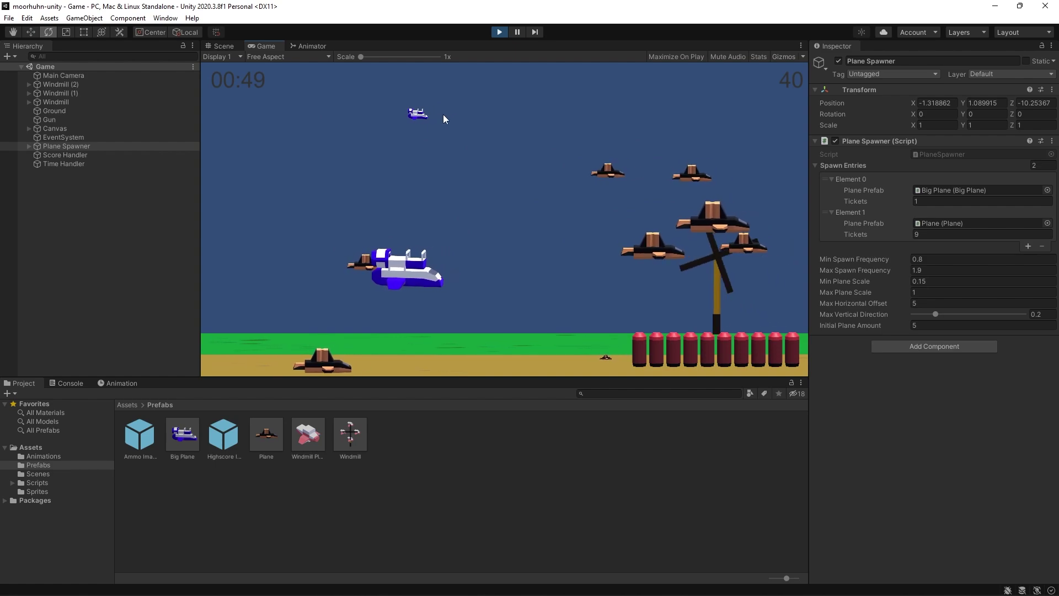
{"action": "left_click", "coordinate": [458, 116]}
{"action": "left_click", "coordinate": [471, 116]}
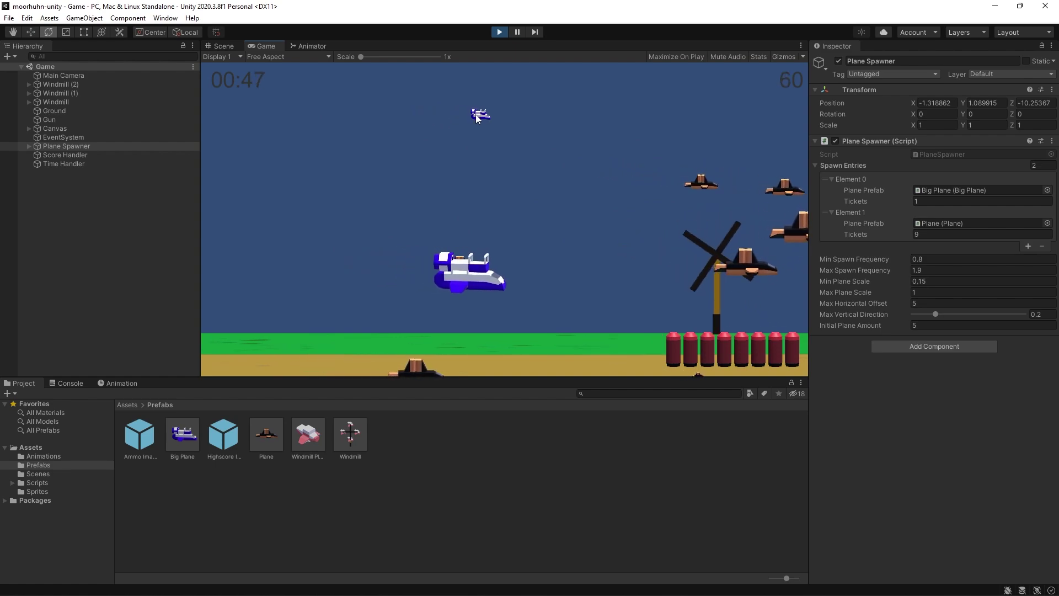
{"action": "left_click", "coordinate": [486, 116]}
{"action": "left_click", "coordinate": [504, 114]}
{"action": "left_click", "coordinate": [518, 116]}
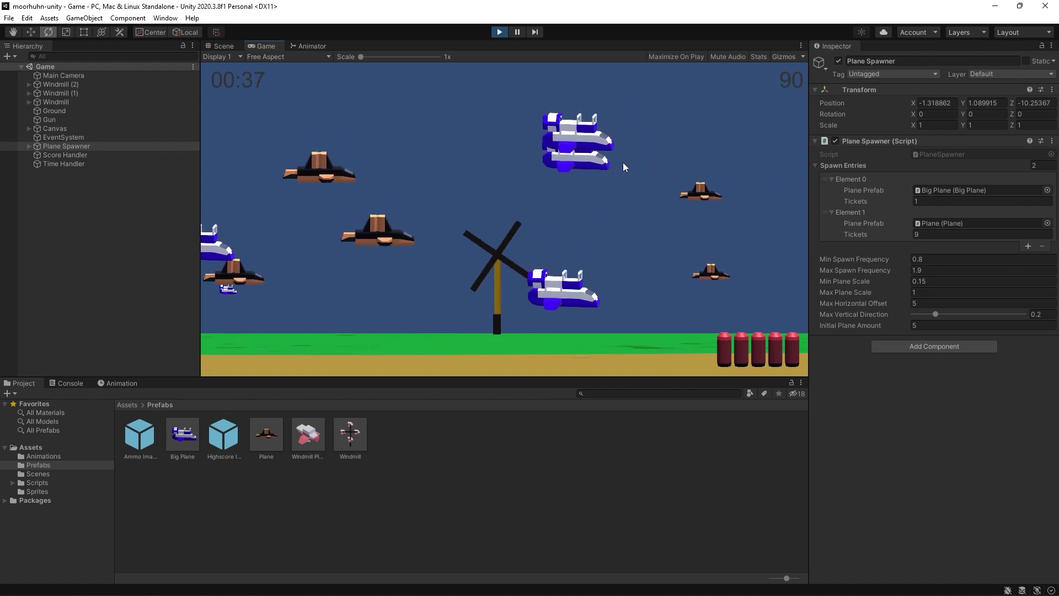
{"action": "right_click", "coordinate": [624, 163]}
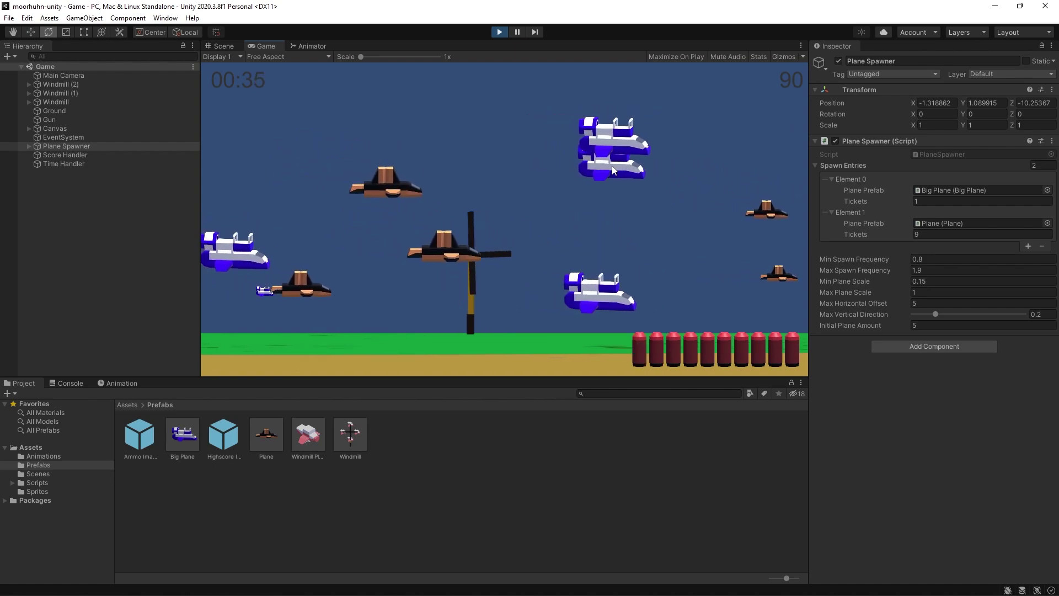
- Shoot the Big Planes and other sky planes, reloading, until the score reaches 220
{"action": "left_click", "coordinate": [546, 157]}
{"action": "left_click", "coordinate": [560, 160]}
{"action": "left_click", "coordinate": [574, 162]}
{"action": "left_click", "coordinate": [596, 164]}
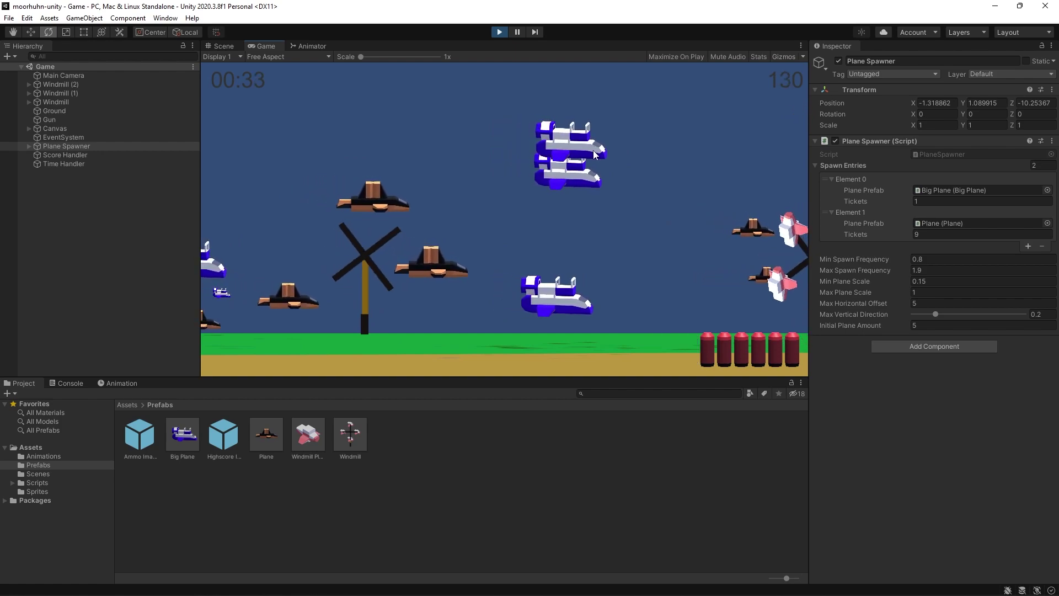
{"action": "left_click", "coordinate": [618, 167]}
{"action": "right_click", "coordinate": [617, 178]}
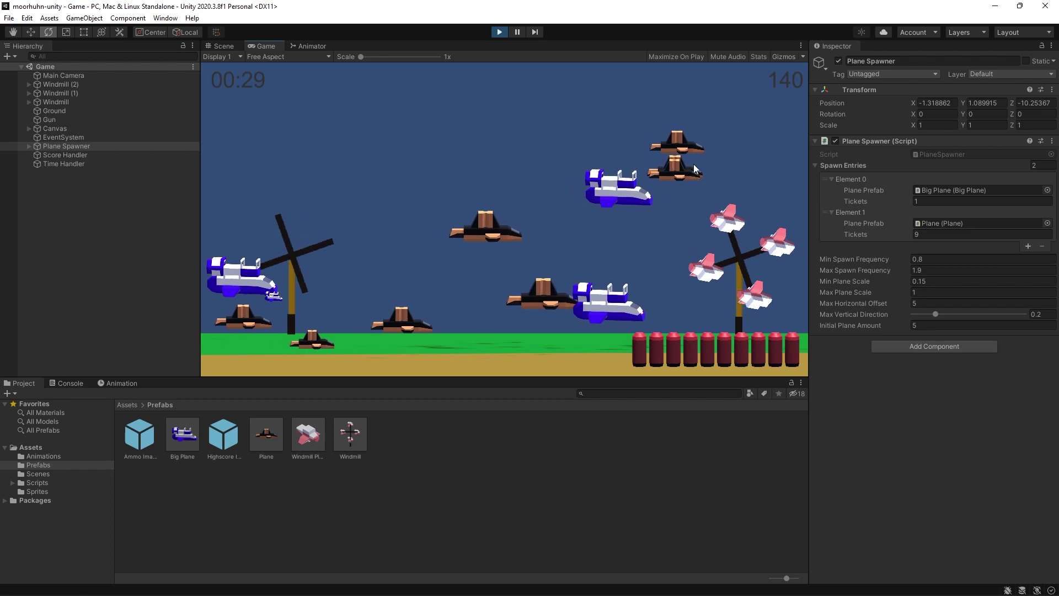
{"action": "left_click", "coordinate": [720, 152]}
{"action": "left_click", "coordinate": [730, 163]}
{"action": "left_click", "coordinate": [738, 175]}
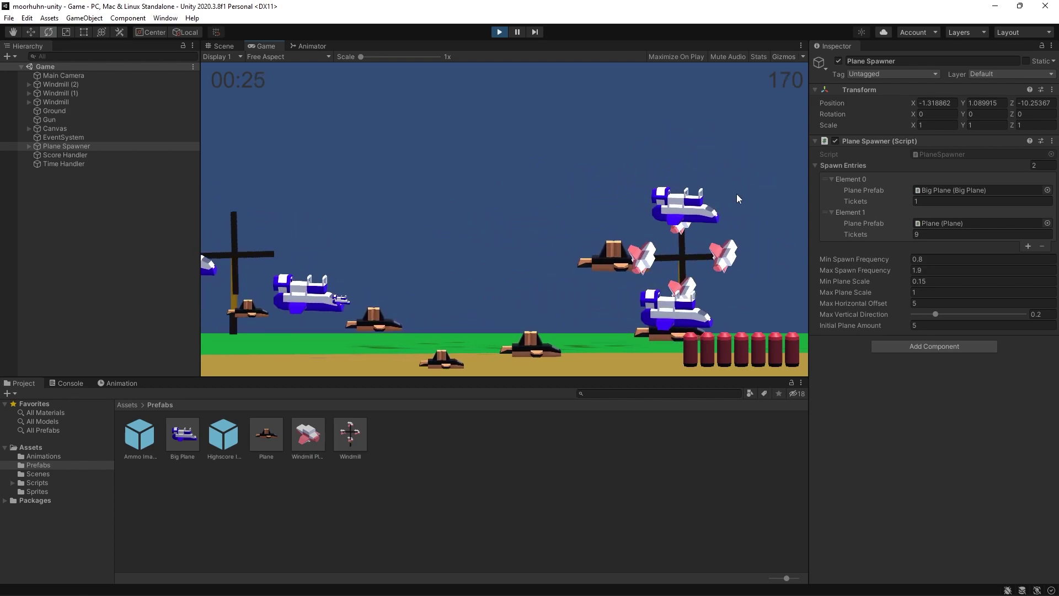
{"action": "right_click", "coordinate": [675, 232]}
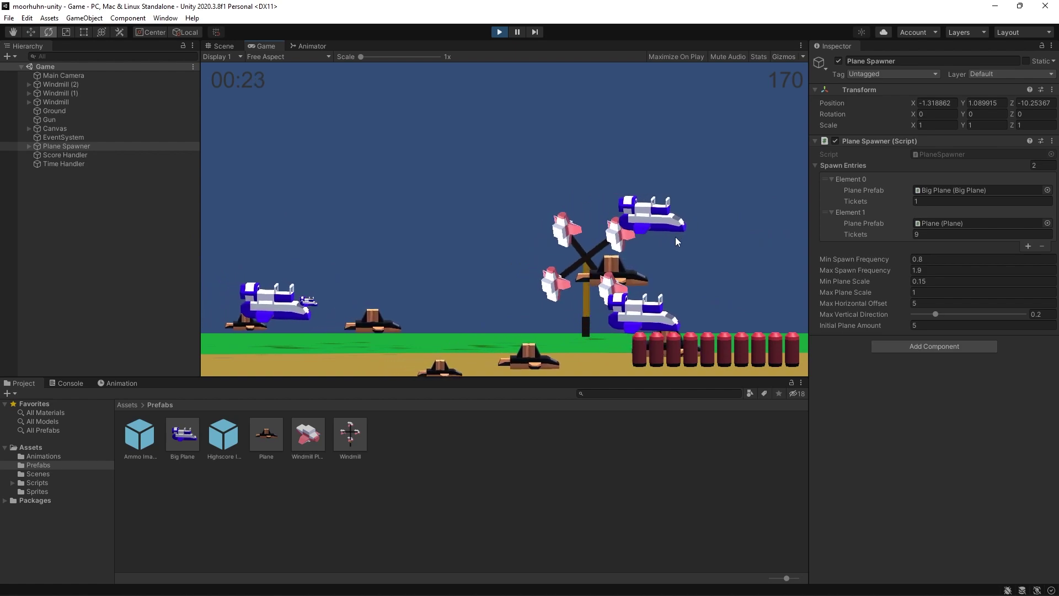
{"action": "left_click", "coordinate": [695, 223]}
{"action": "left_click", "coordinate": [717, 228]}
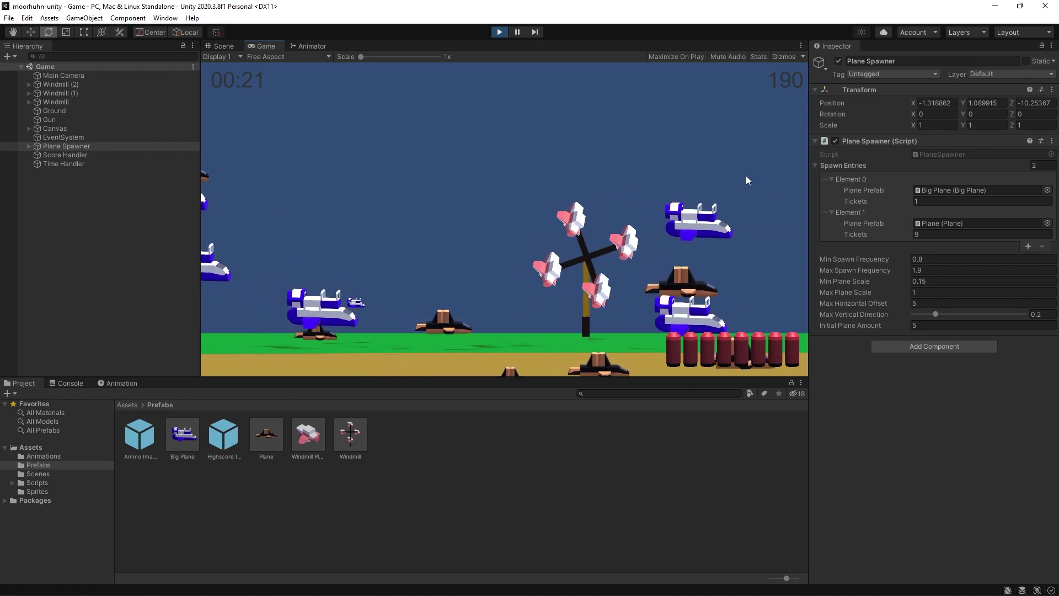
{"action": "left_click", "coordinate": [734, 234]}
{"action": "left_click", "coordinate": [743, 238]}
{"action": "right_click", "coordinate": [734, 254]}
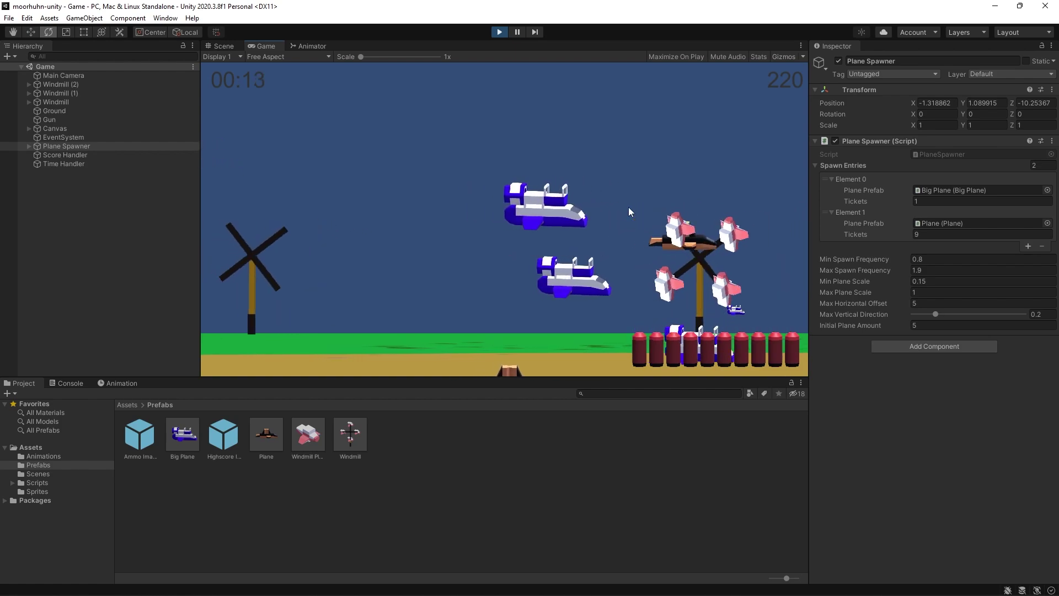
- Set the Plane entry's tickets to 99999, save, and run the game twice to test
{"action": "left_click", "coordinate": [498, 32]}
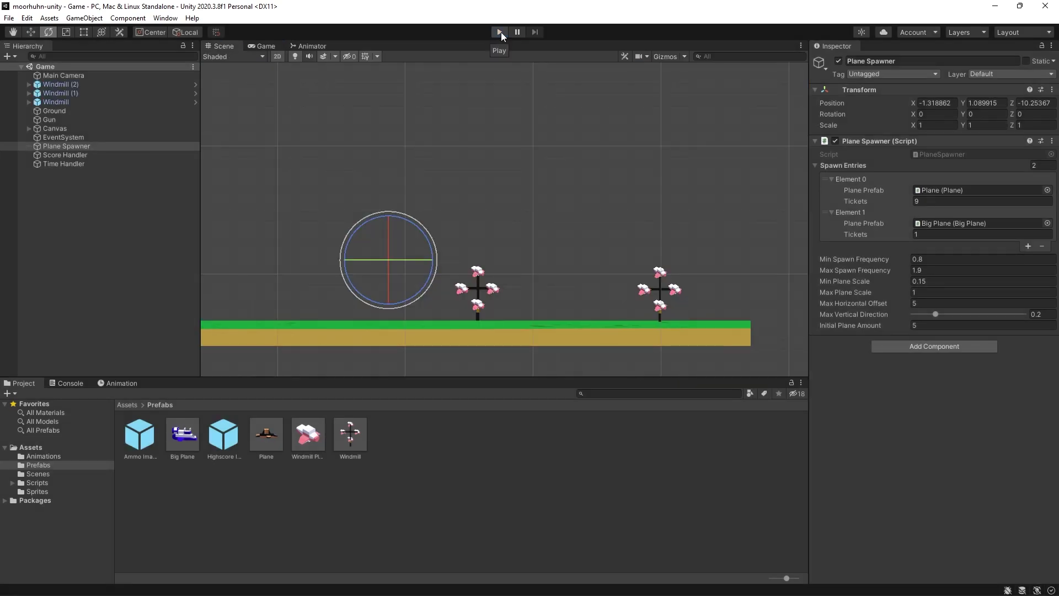
{"action": "left_click", "coordinate": [960, 202]}
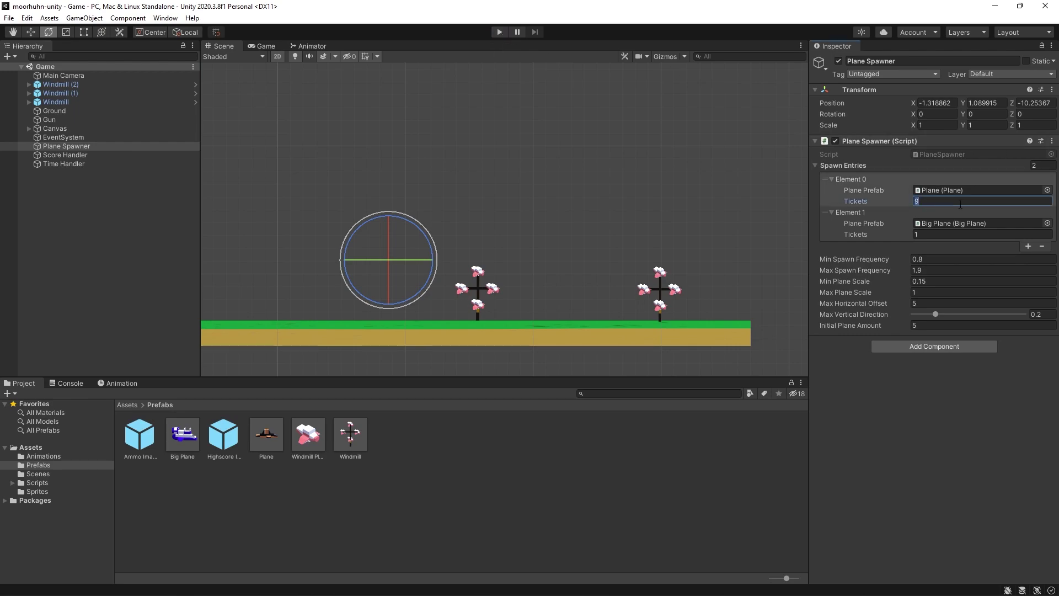
{"action": "type", "text": "99999"}
{"action": "key", "text": "ctrl+s"}
{"action": "left_click", "coordinate": [897, 183]}
{"action": "left_click", "coordinate": [500, 32]}
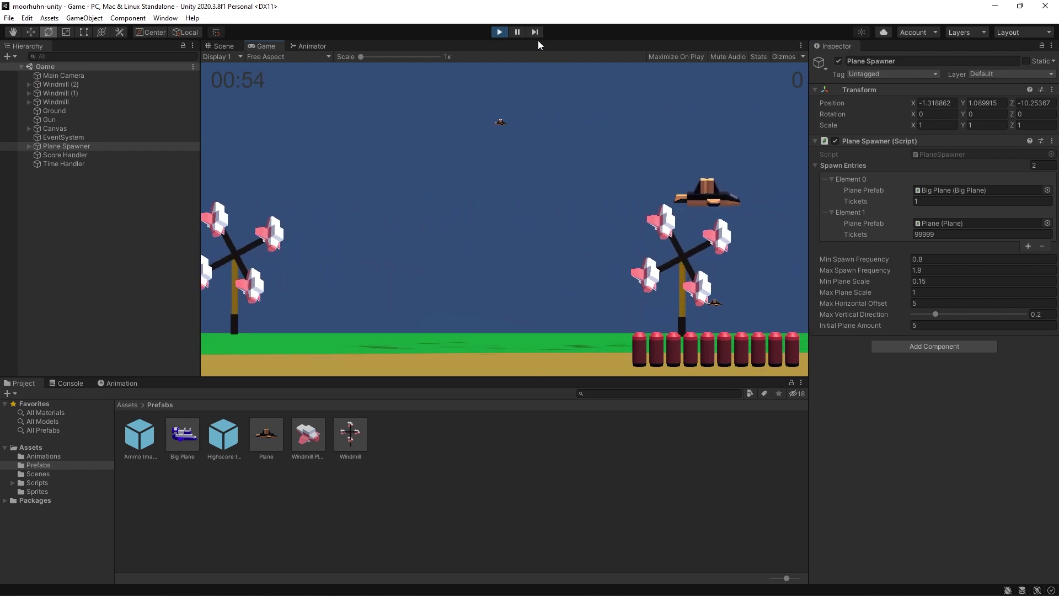
{"action": "left_click", "coordinate": [499, 32]}
{"action": "key", "text": "ctrl+p"}
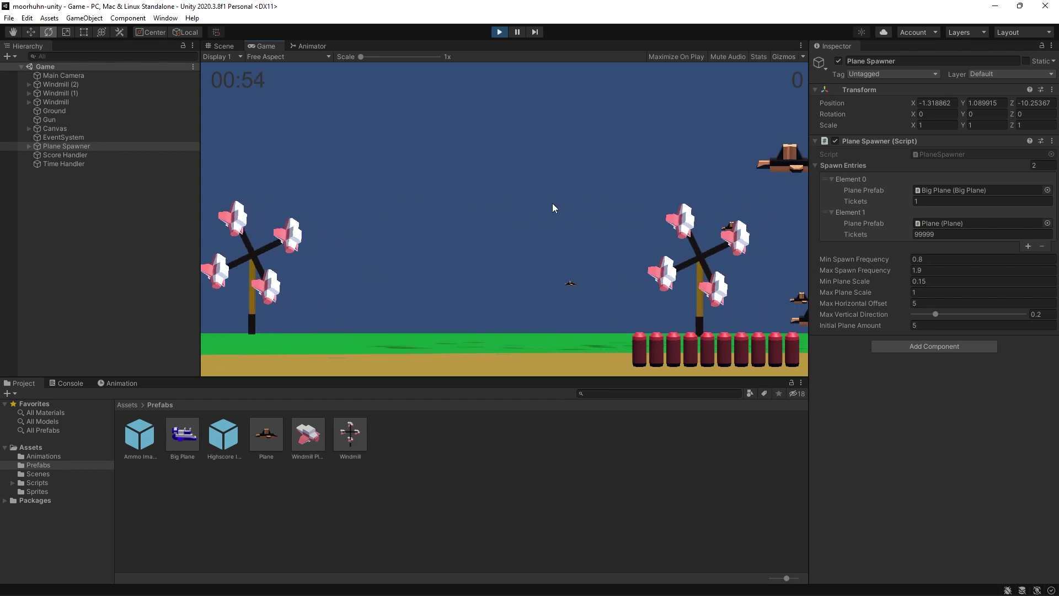
{"action": "left_click", "coordinate": [498, 32]}
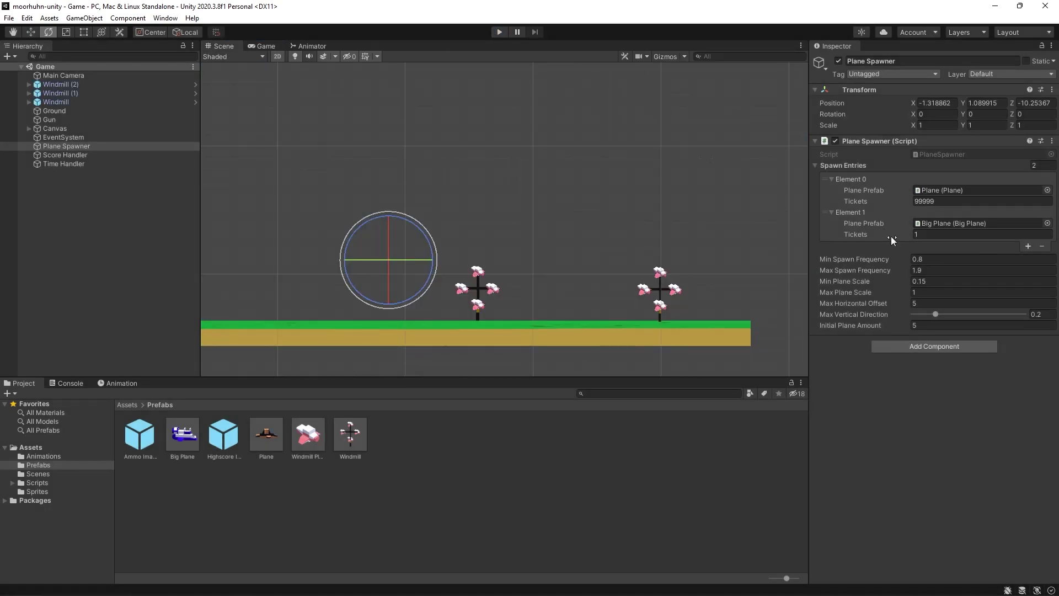
- Restore the Plane entry's tickets to 9
{"action": "left_click", "coordinate": [955, 203]}
{"action": "type", "text": "9"}
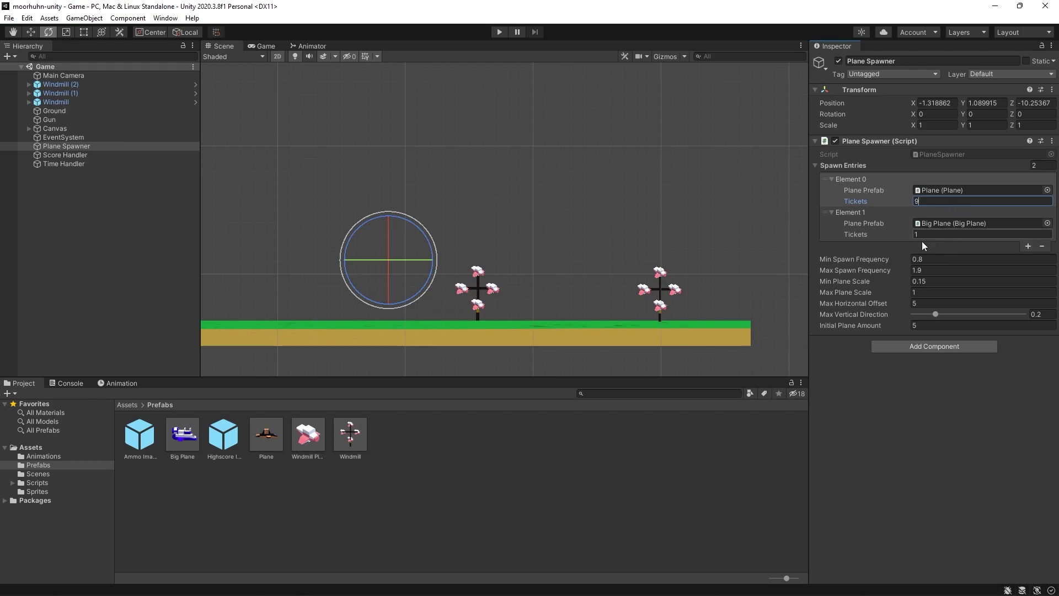
{"action": "left_click", "coordinate": [949, 429]}
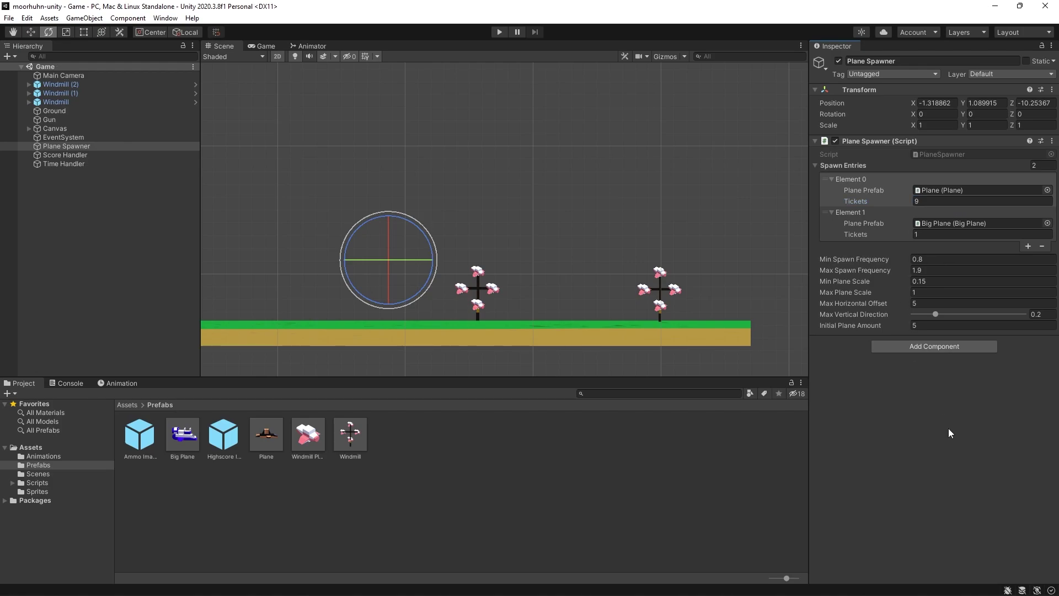